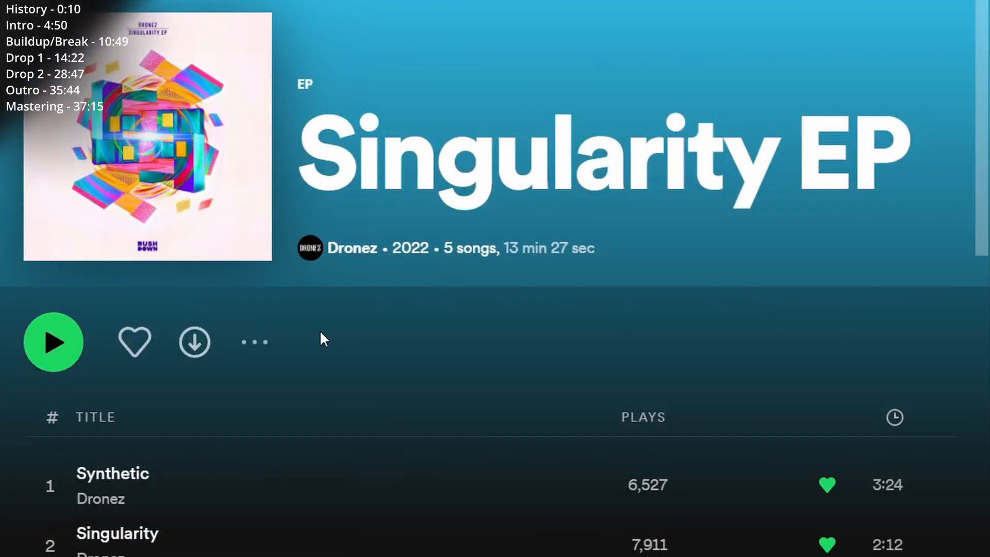
# Step: Look through the track list of the Singularity EP
pyautogui.scroll(-5, 441, 317)
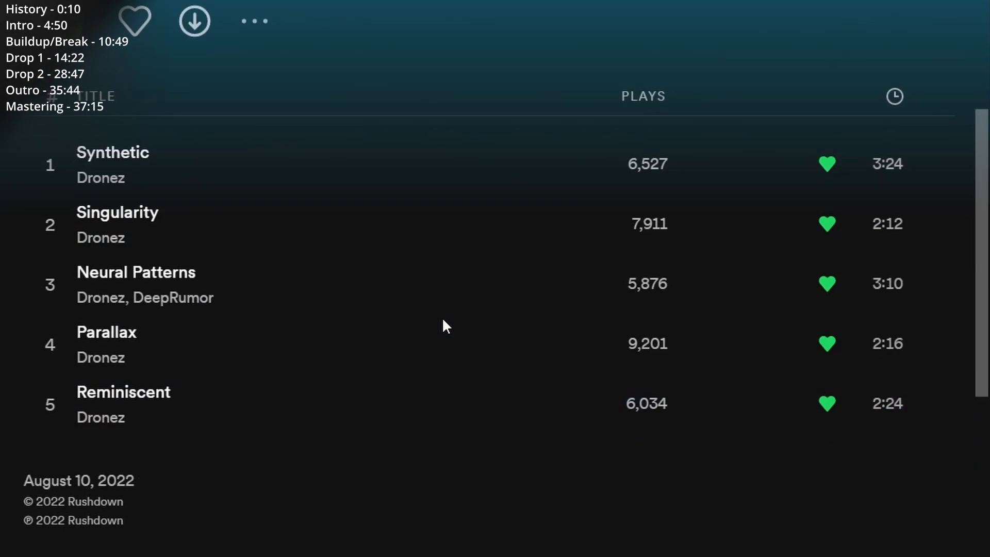
pyautogui.scroll(5, 382, 444)
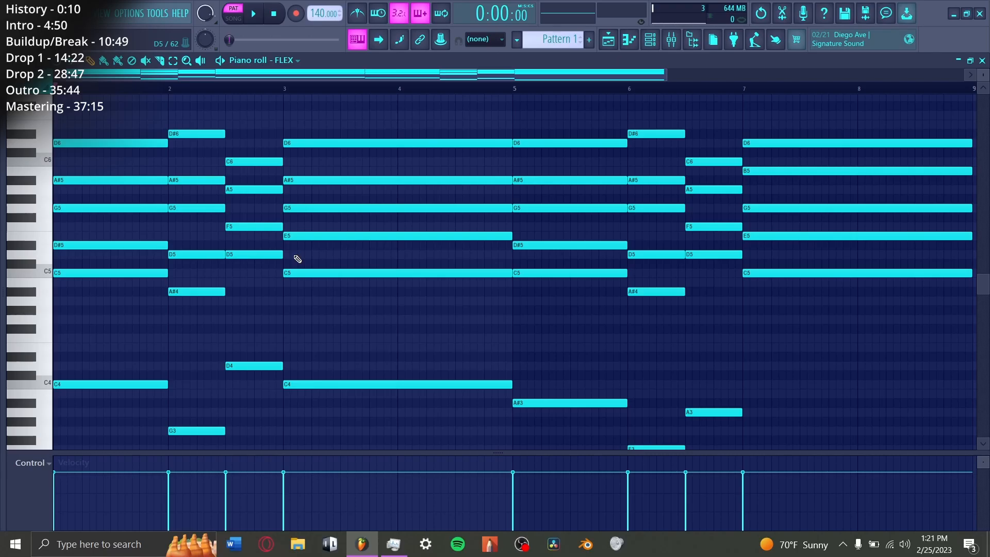
# Step: Try adding a C6 note to the first chord of the progression, then undo the addition
pyautogui.scroll(2, 332, 223)
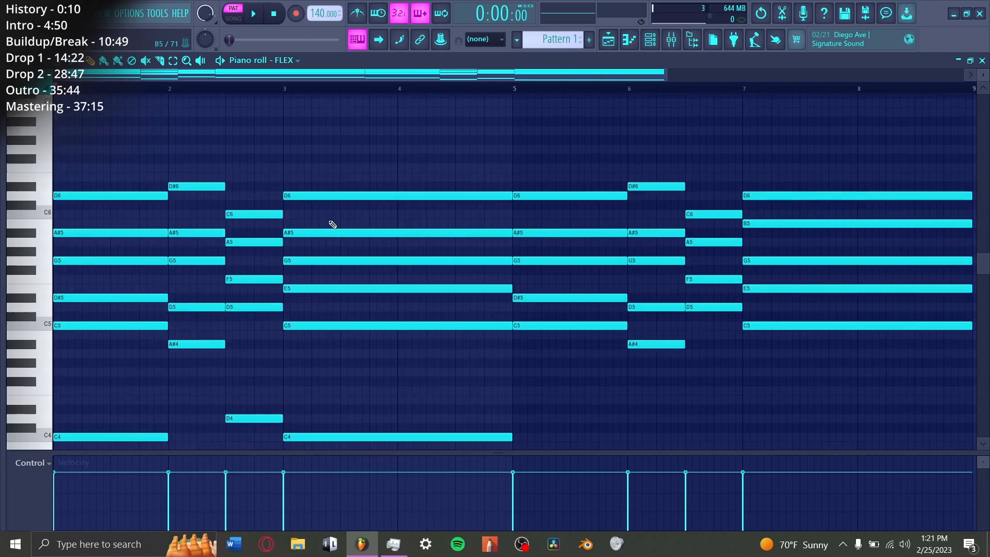
pyautogui.scroll(-2, 330, 222)
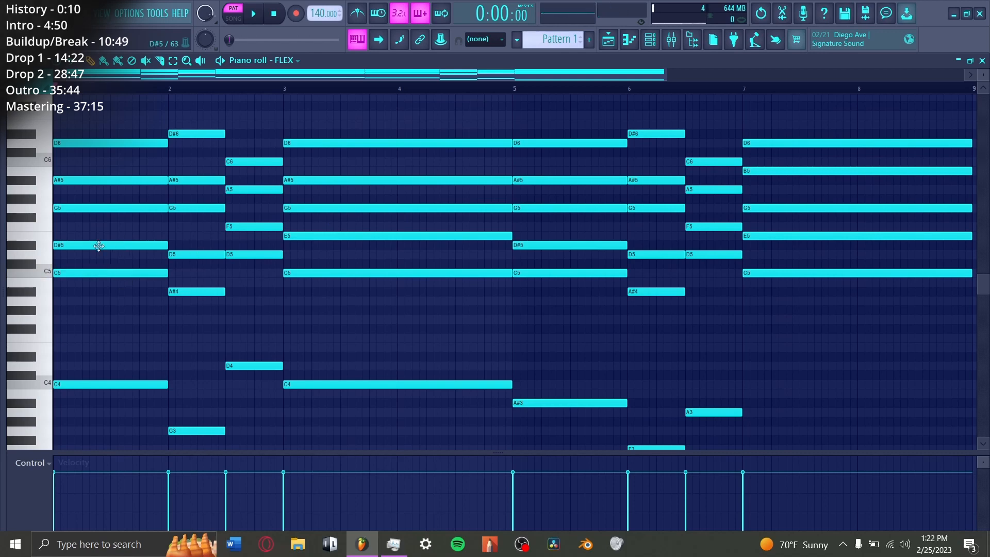
pyautogui.click(95, 208)
pyautogui.moveTo(136, 155); pyautogui.dragTo(136, 162)
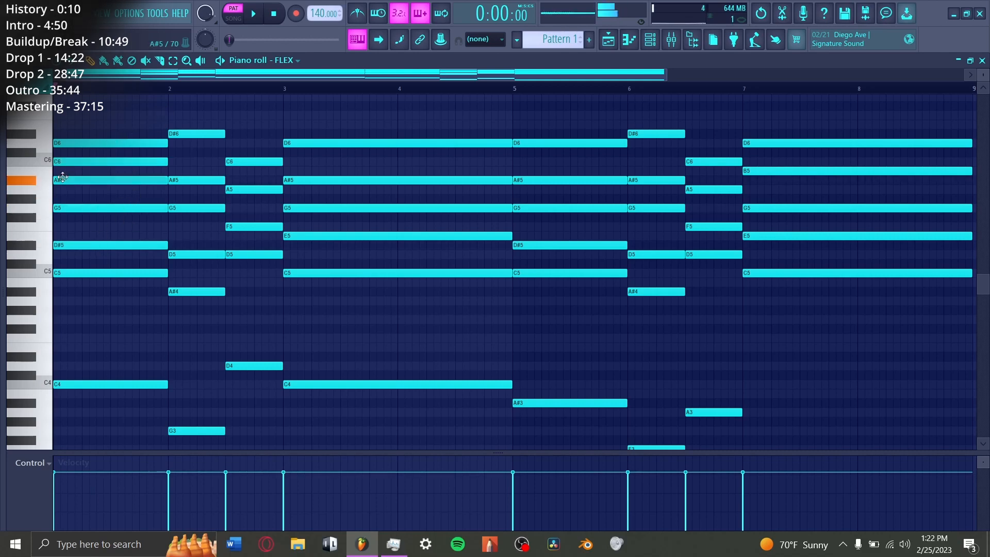
pyautogui.click(71, 145)
pyautogui.hotkey('ctrl', 'z')
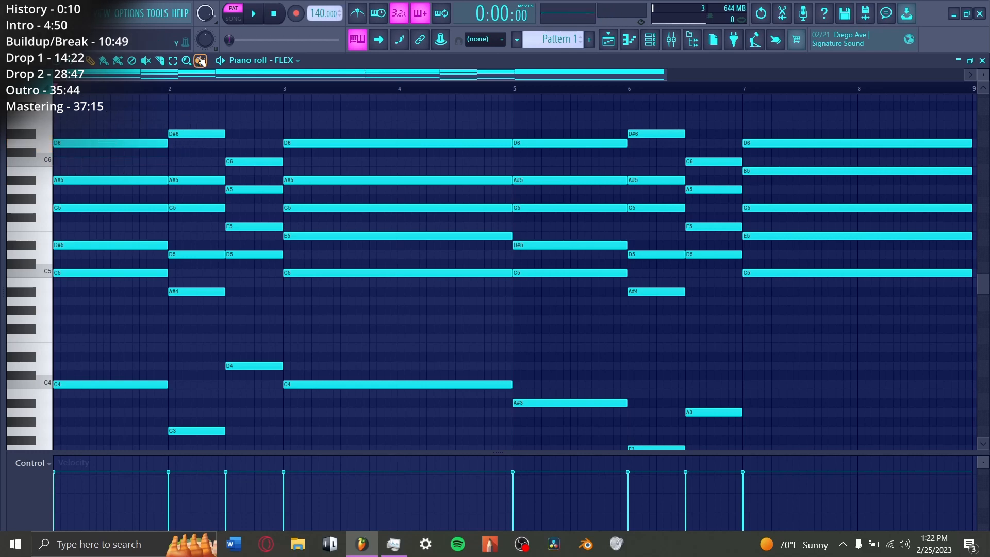
# Step: Audition the first chord's C4 bass note alone, then the full chord with the playback tool
pyautogui.click(91, 386)
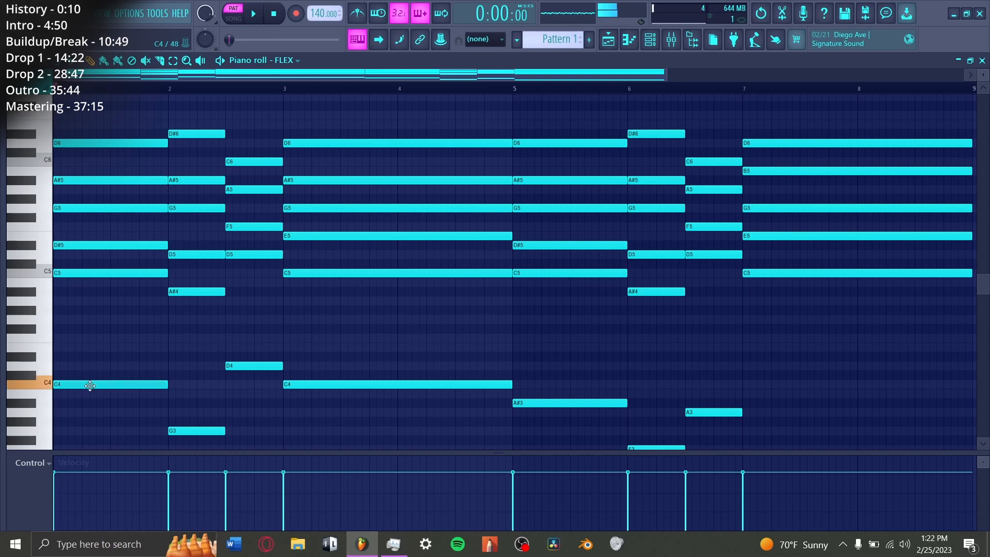
pyautogui.click(200, 60)
pyautogui.click(103, 145)
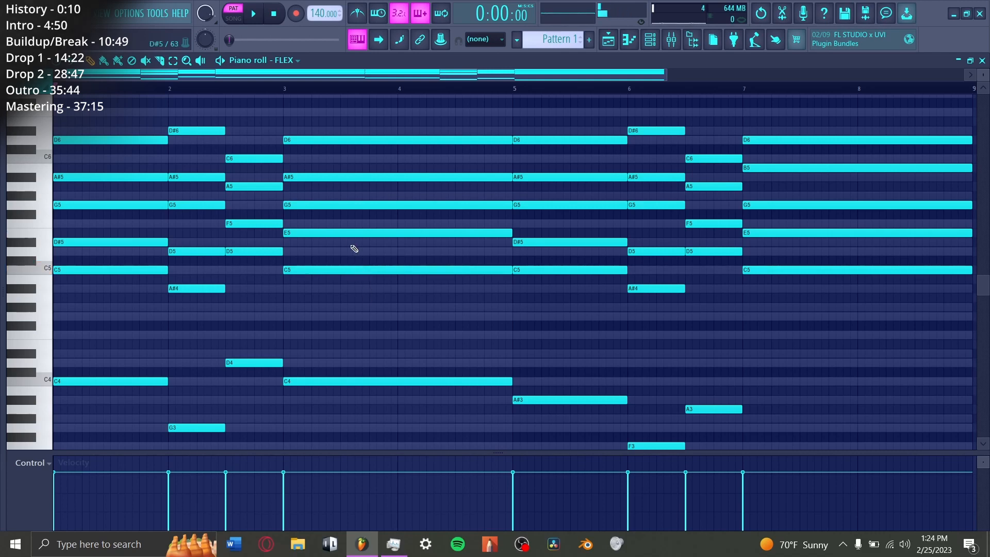
# Step: Audition the G5, A#5 and D6 notes of the long chord at bar 3 one by one
pyautogui.click(327, 206)
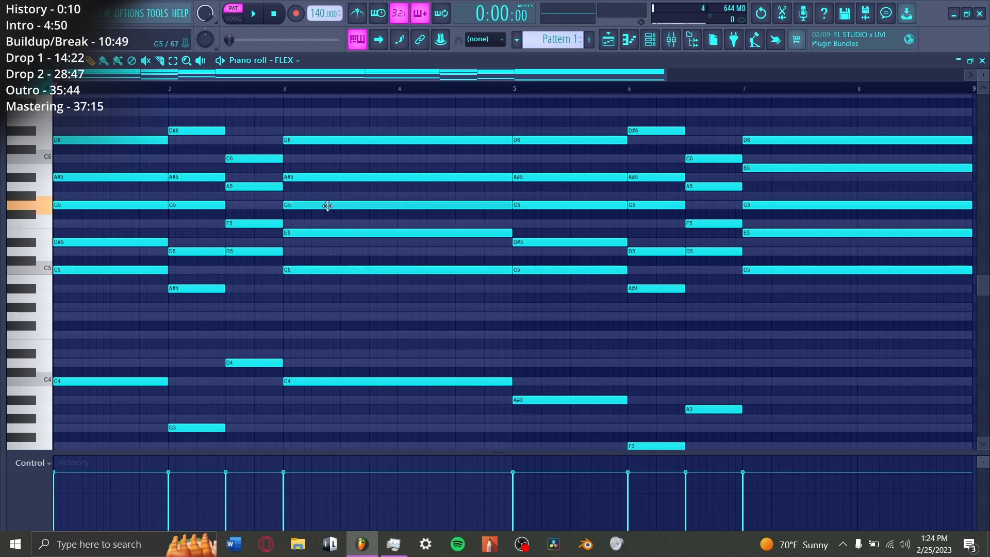
pyautogui.click(304, 177)
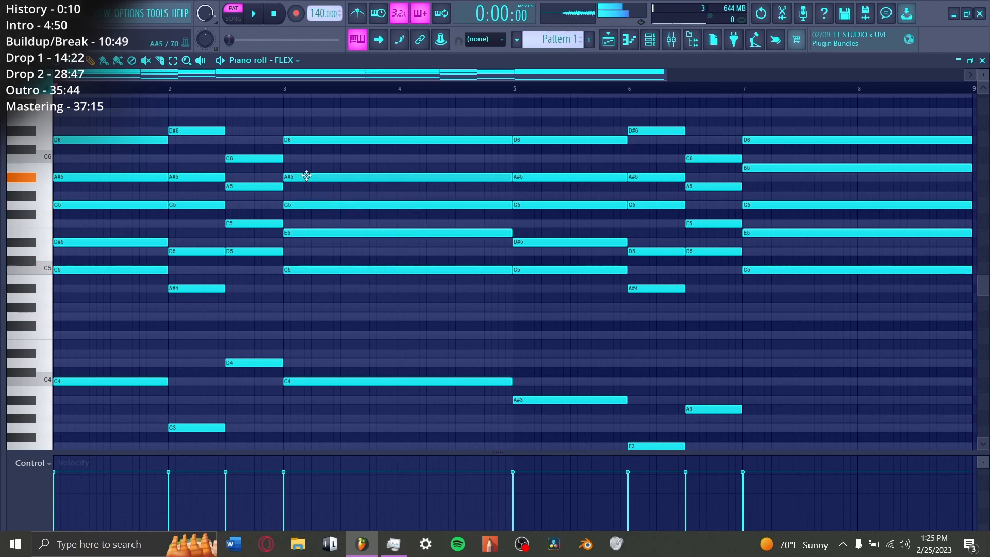
pyautogui.click(318, 142)
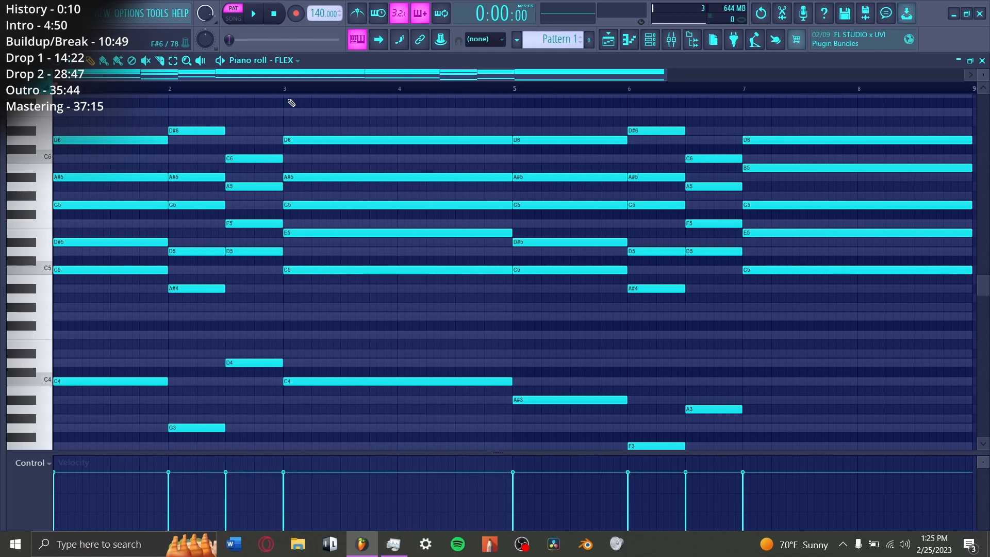
# Step: Use the playback tool to compare the first chord with the full chord at bar 3
pyautogui.click(200, 60)
pyautogui.click(130, 153)
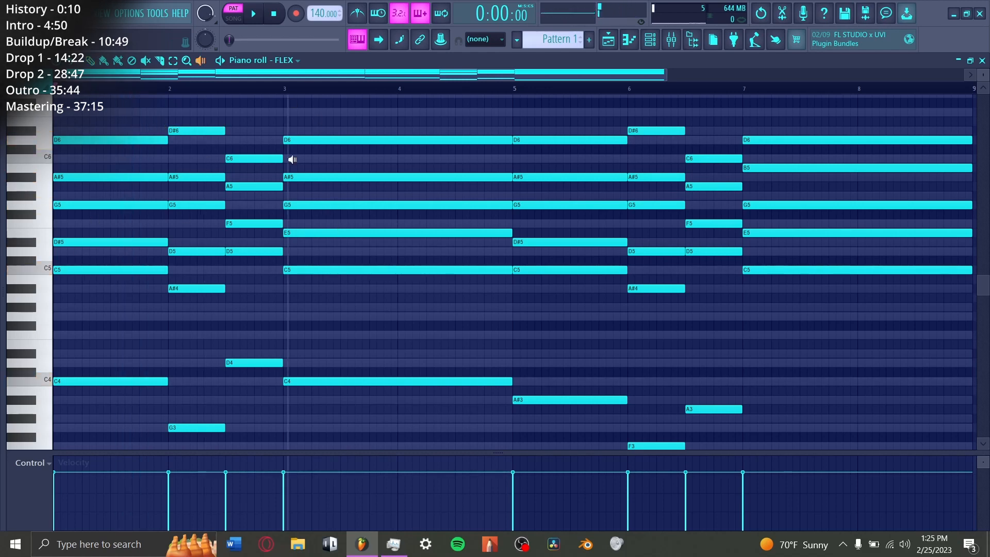
pyautogui.click(385, 160)
# Step: Audition the two short chords in bar 2 one after the other
pyautogui.scroll(2, 194, 95)
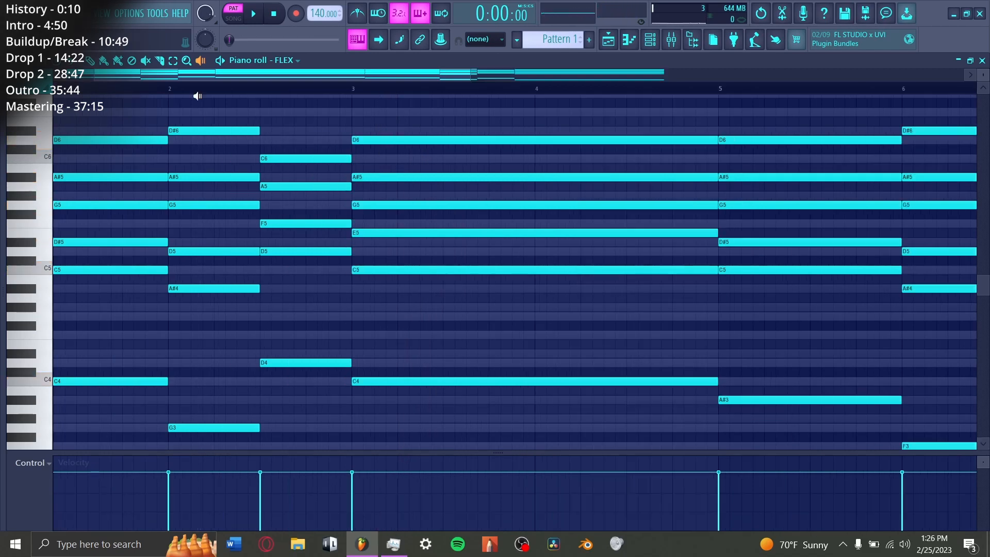
pyautogui.click(201, 196)
pyautogui.click(304, 196)
# Step: Audition the chord at bar 5 and the two short chords in bar 6 with their bass notes
pyautogui.moveTo(144, 76); pyautogui.dragTo(149, 75)
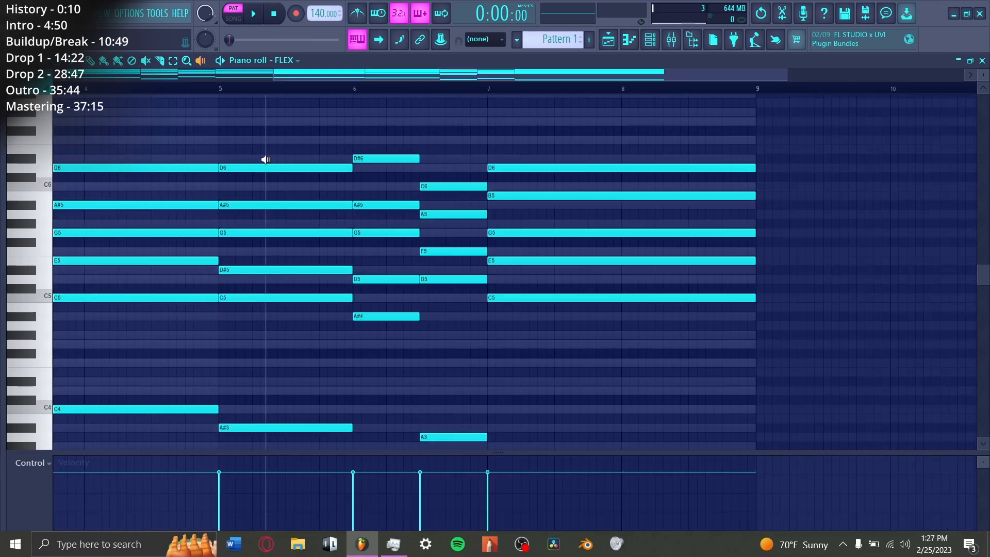
pyautogui.scroll(-3, 270, 159)
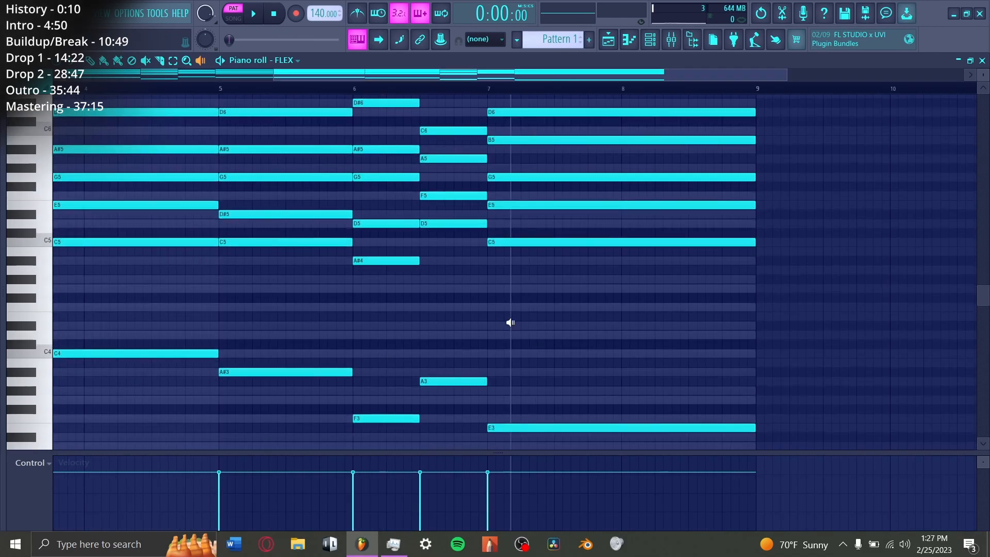
pyautogui.click(298, 347)
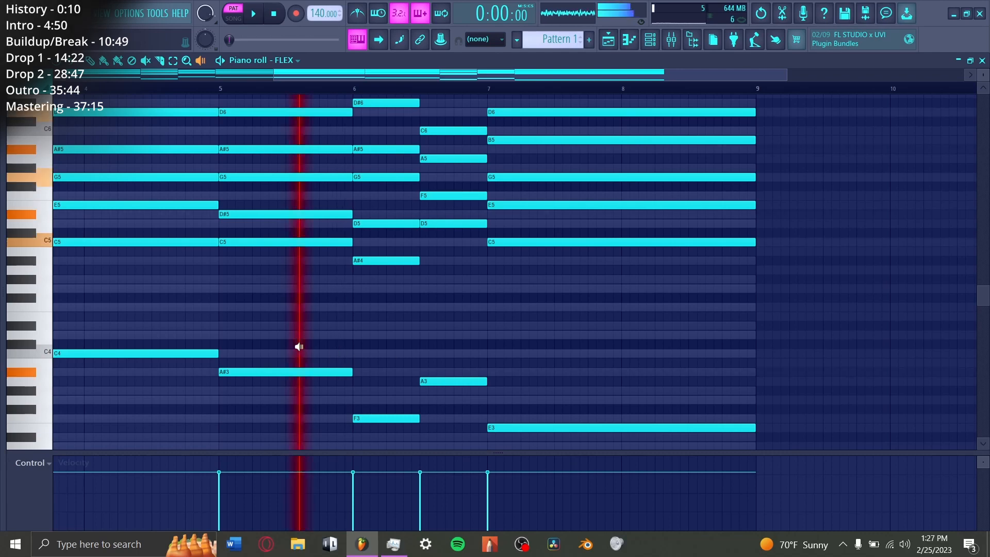
pyautogui.click(375, 342)
pyautogui.click(431, 342)
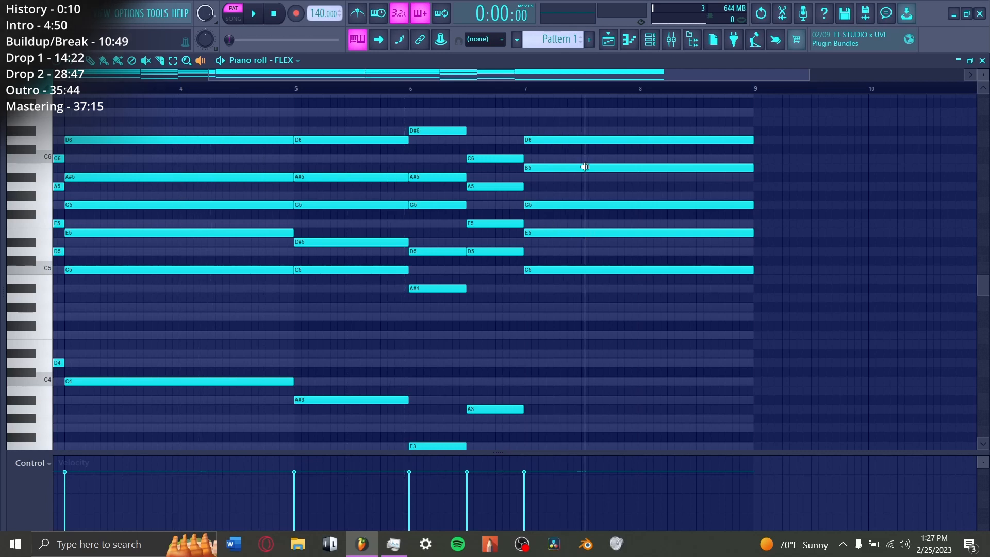
# Step: Audition the bar 3 chord and the closing chord at bar 7, then play the whole pattern
pyautogui.scroll(-4, 588, 221)
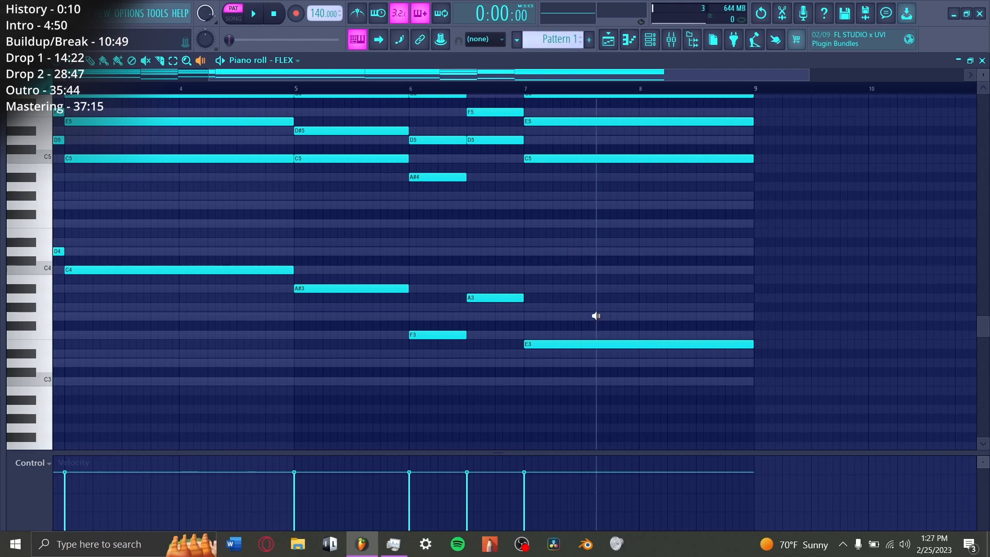
pyautogui.scroll(4, 595, 316)
pyautogui.click(171, 273)
pyautogui.click(618, 268)
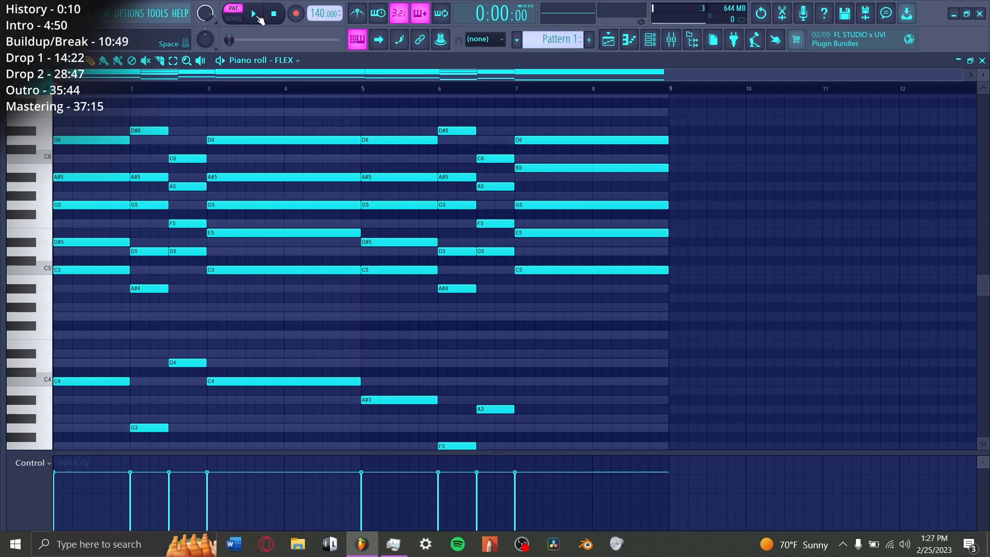
pyautogui.click(258, 17)
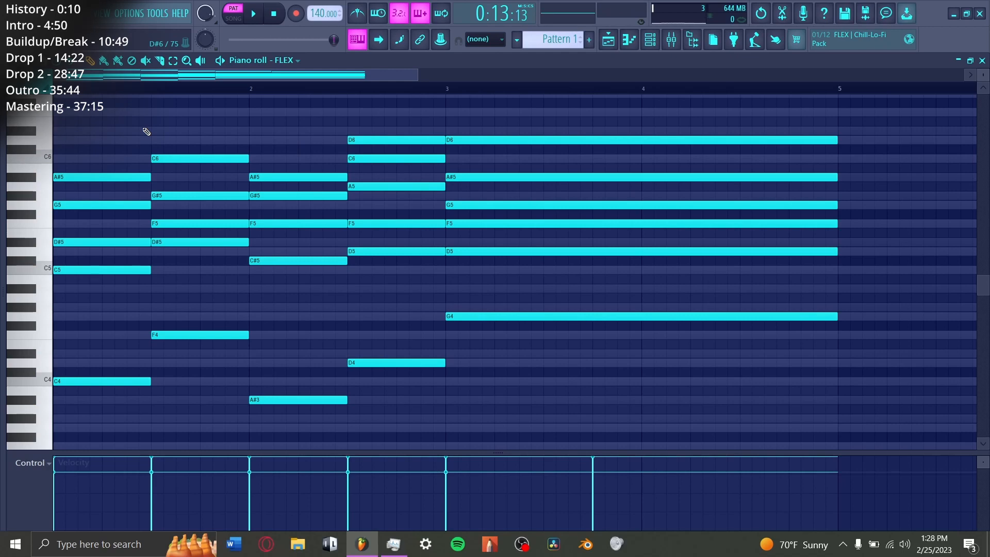
# Step: Audition all five chords of the four-bar progression in order with the playback tool
pyautogui.press('y')
pyautogui.click(129, 158)
pyautogui.click(181, 157)
pyautogui.click(274, 162)
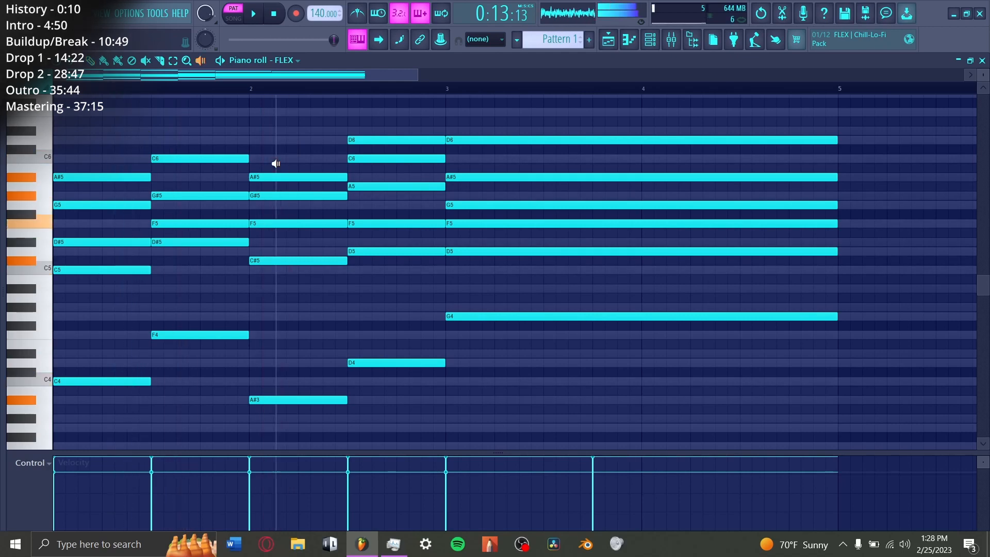
pyautogui.click(358, 165)
pyautogui.click(502, 169)
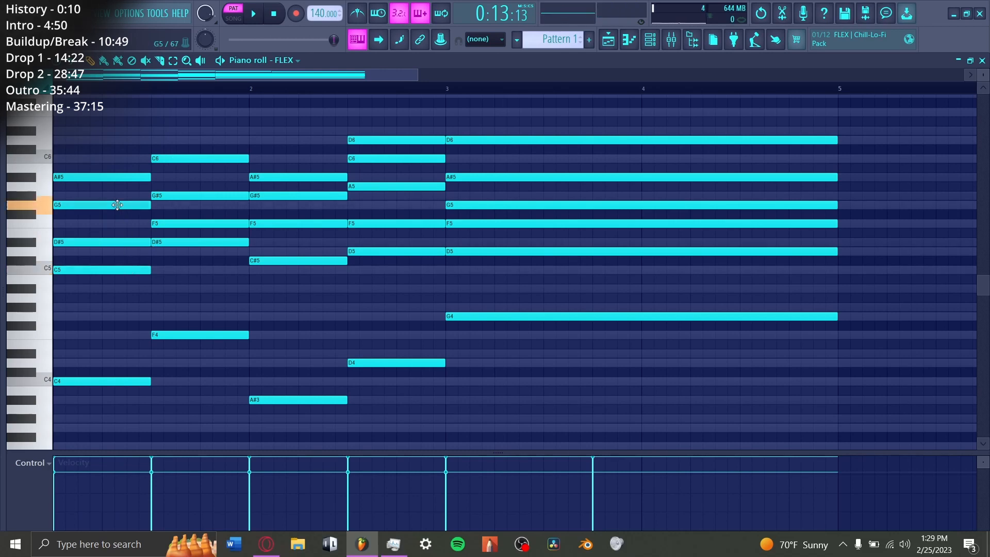
# Step: Audition the first chord of the four-bar progression and examine the descending melody above the chords
pyautogui.click(90, 150)
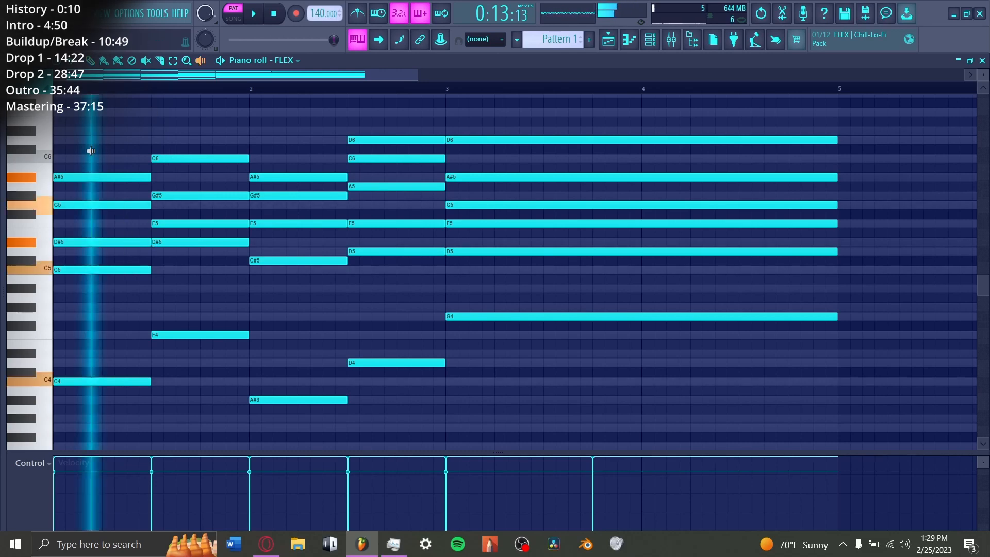
pyautogui.scroll(5, 91, 150)
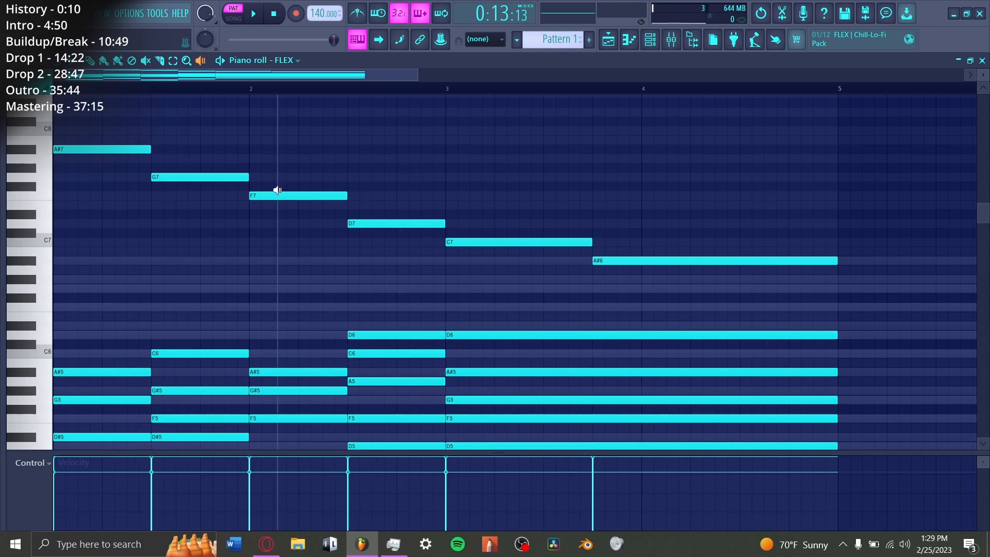
pyautogui.scroll(-4, 92, 235)
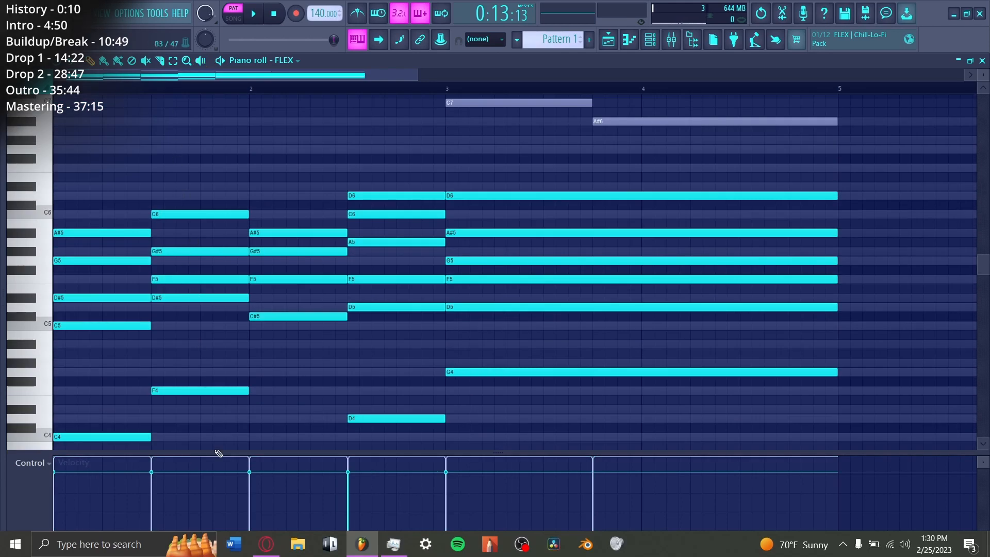
# Step: Audition the D#5 and G5 notes of the first chord and the C6 note of the second chord
pyautogui.click(115, 298)
pyautogui.click(116, 261)
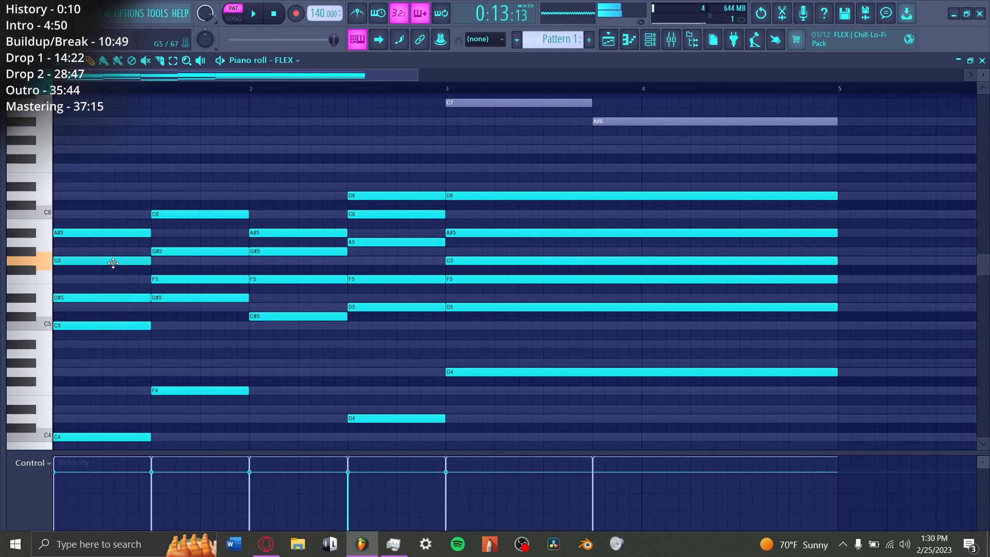
pyautogui.click(172, 214)
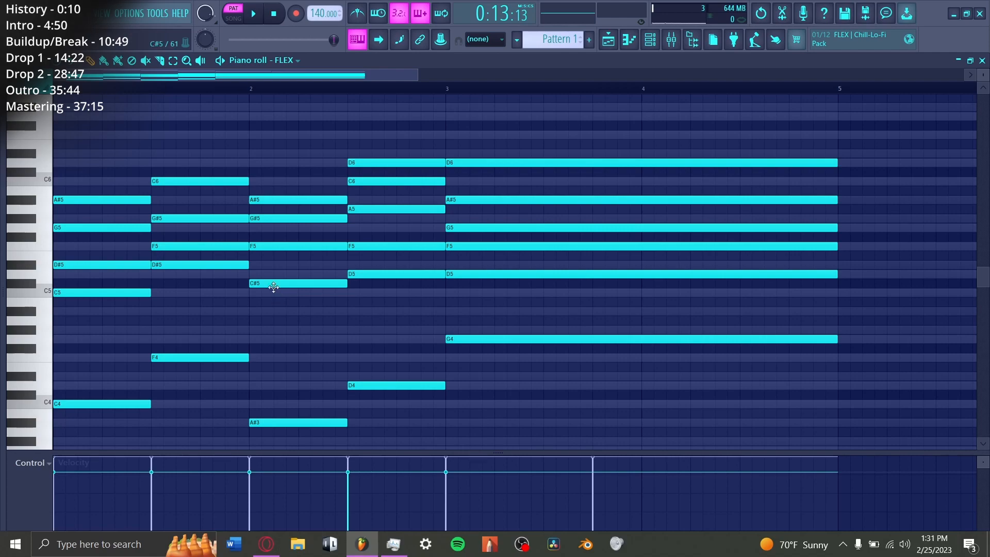
# Step: Audition the C#5, F5 and G#5 notes of the third chord, then the long chord at bar 3
pyautogui.click(273, 287)
pyautogui.click(281, 246)
pyautogui.click(281, 221)
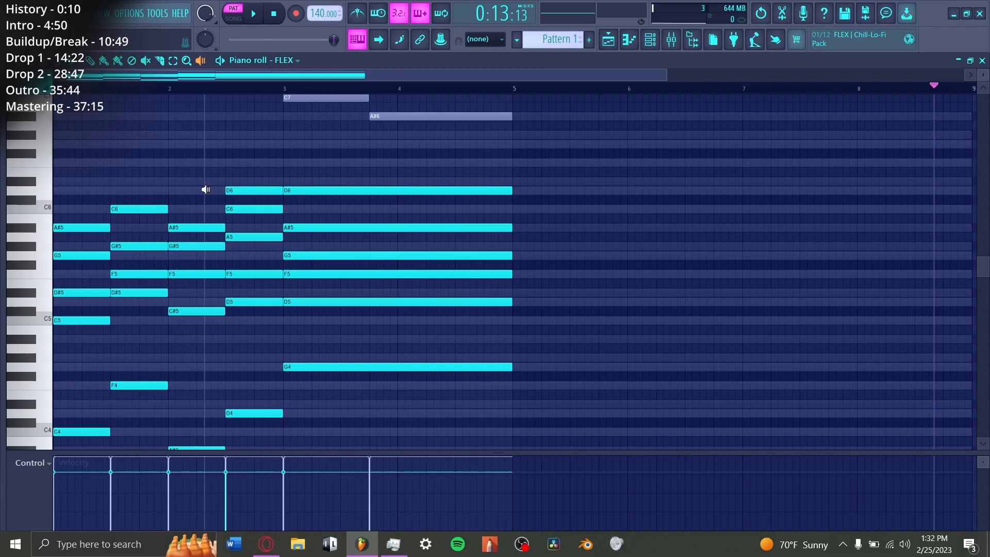
pyautogui.click(343, 160)
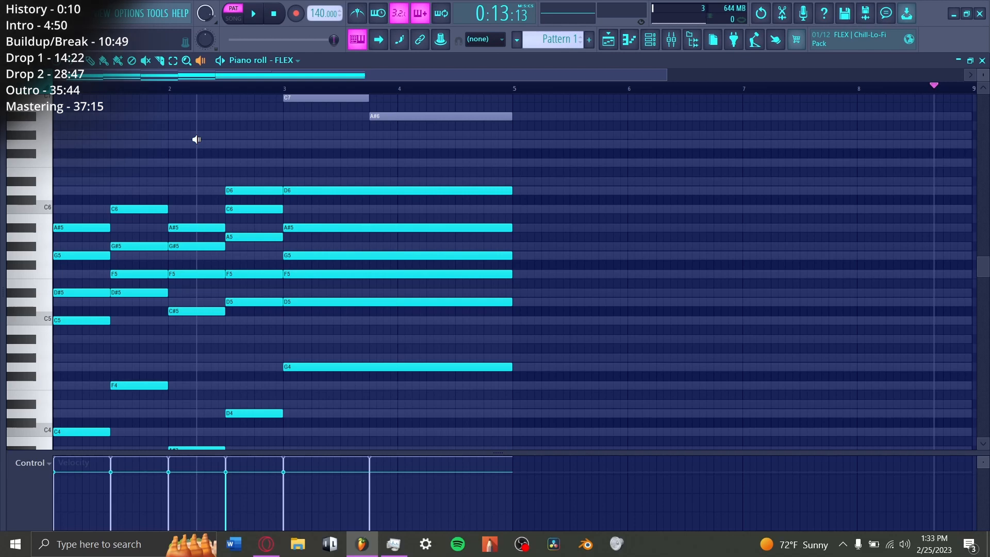
pyautogui.scroll(-1, 258, 345)
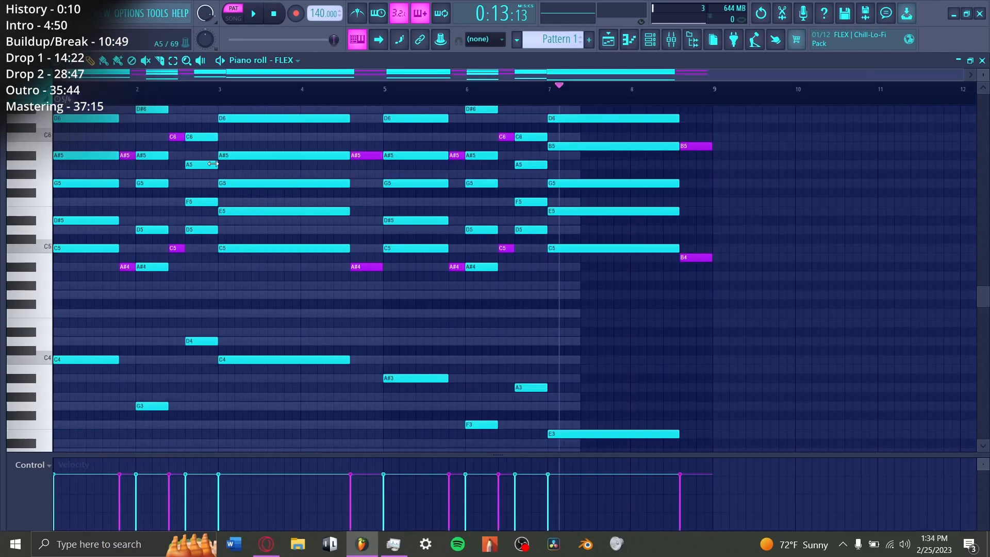
# Step: Set the tempo to 160 BPM, play the chord pattern from the start and stop playback
pyautogui.click(271, 15)
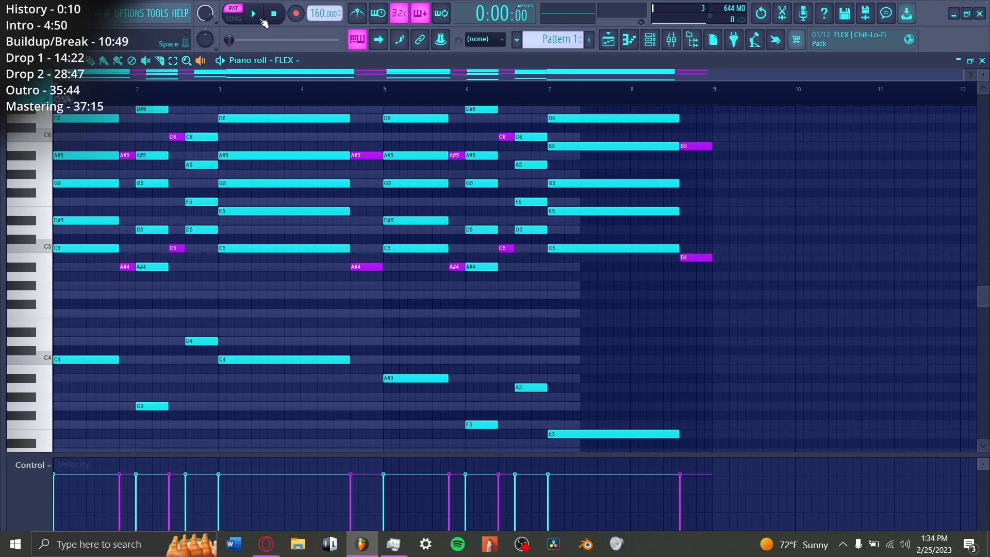
pyautogui.click(257, 16)
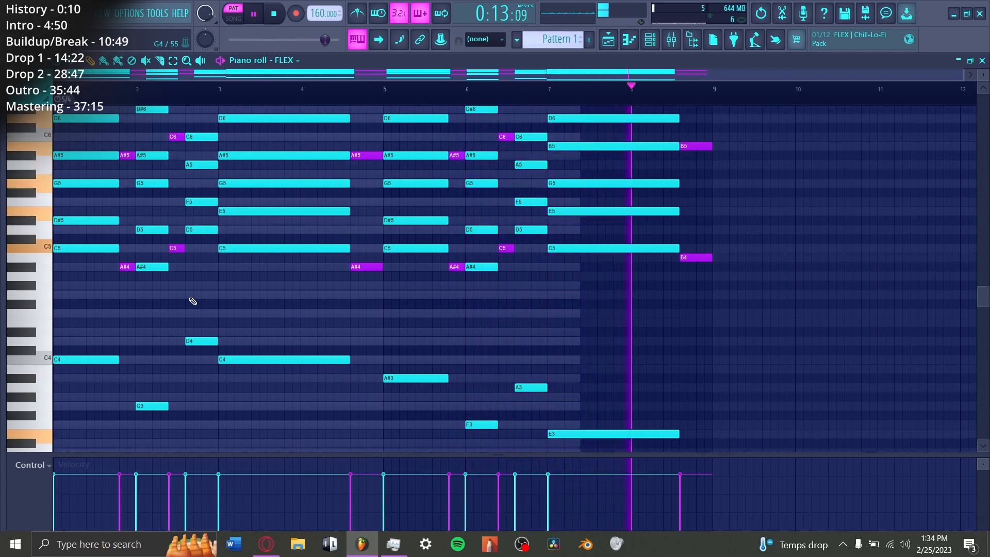
pyautogui.press('space')
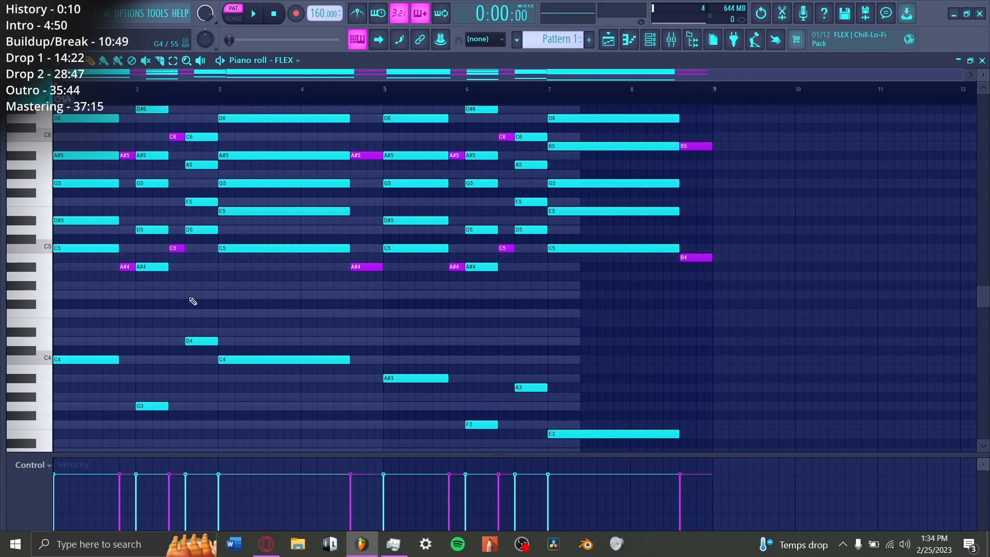
# Step: Audition the final chord with its E7 and D7 melody notes across bars 7 and 8, then play the whole pattern
pyautogui.click(630, 272)
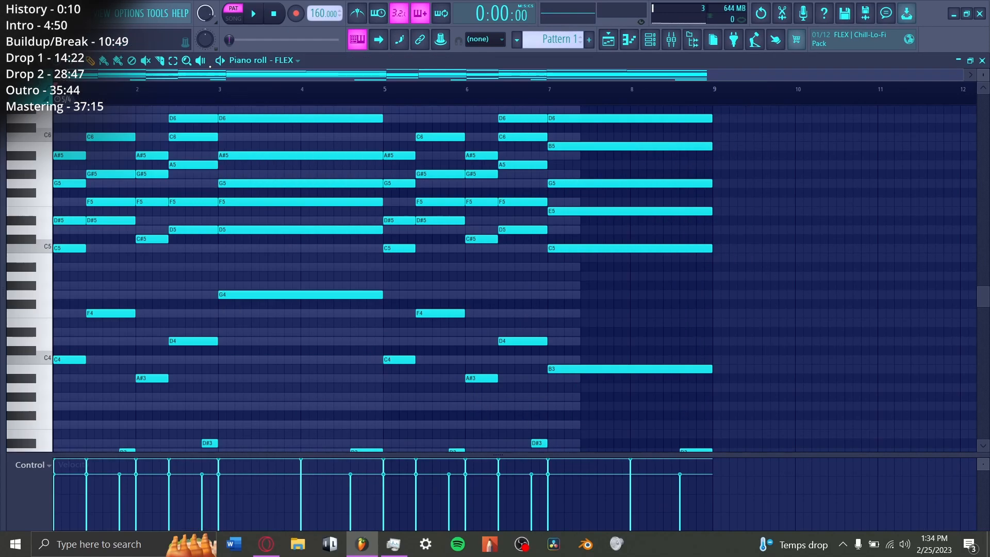
pyautogui.scroll(6, 646, 230)
pyautogui.scroll(-1, 621, 223)
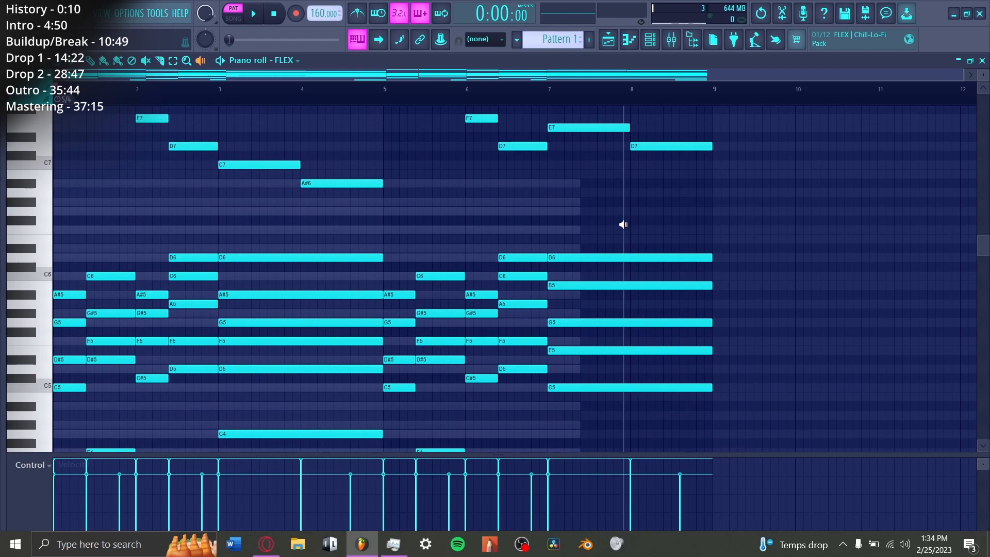
pyautogui.click(587, 206)
pyautogui.moveTo(587, 207); pyautogui.dragTo(653, 209)
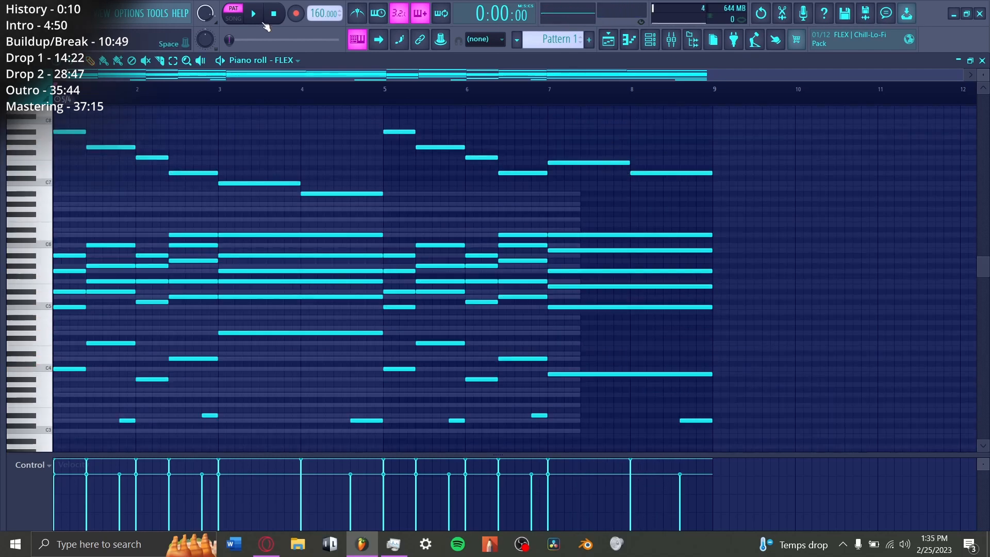
pyautogui.click(255, 20)
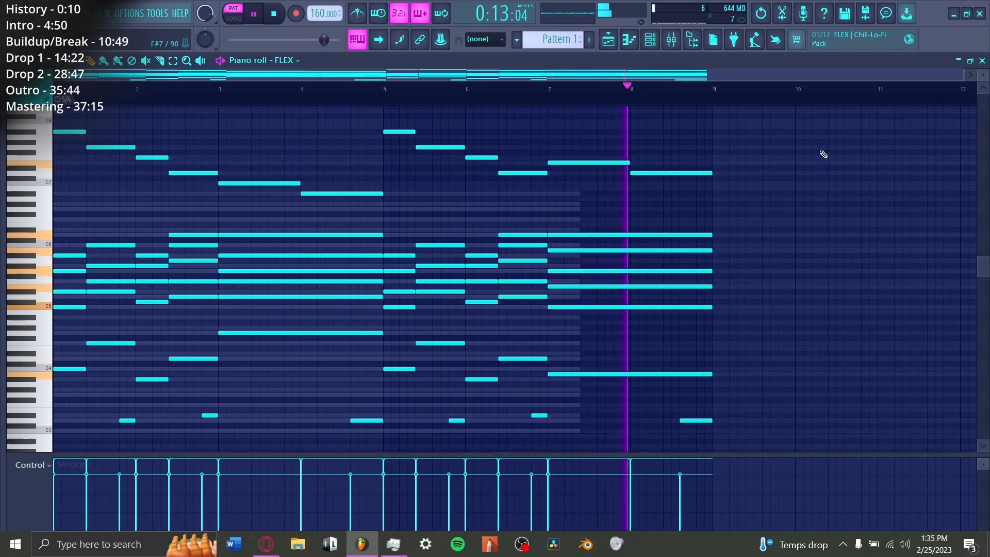
# Step: Stop the pattern playback, open the project Defiance (the calm color bass song).flp and play its arrangement
pyautogui.press('space')
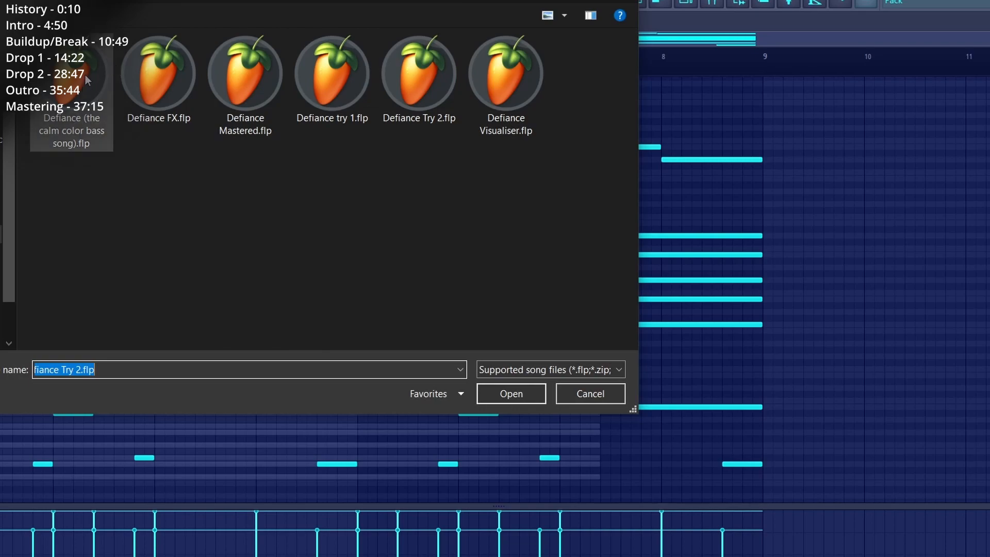
pyautogui.doubleClick(75, 91)
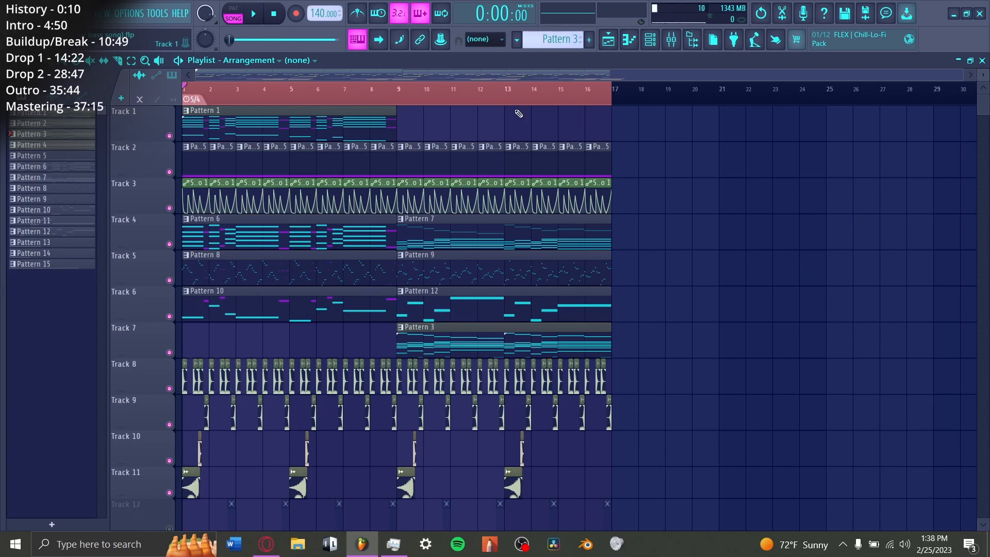
pyautogui.press('space')
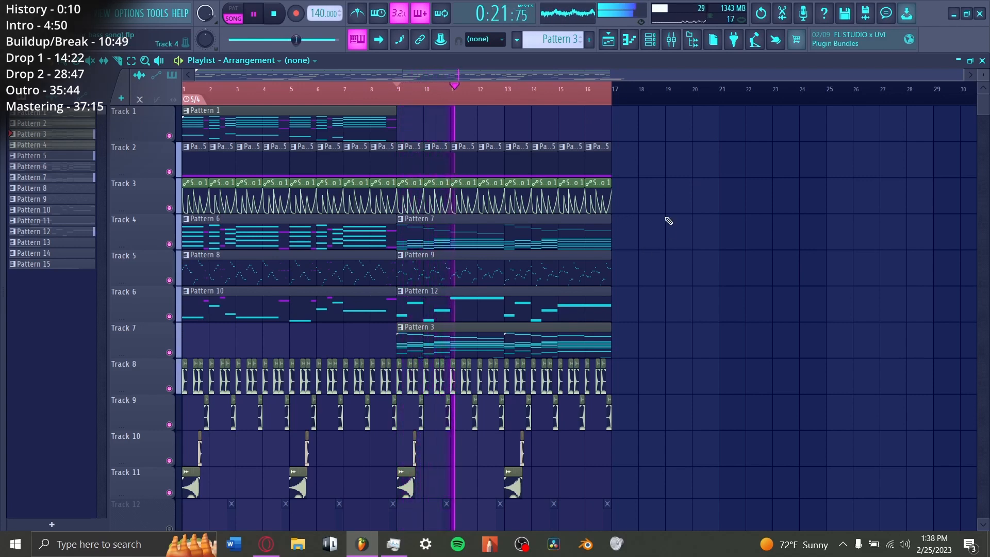
# Step: Open the project file Defiance try 1.flp
pyautogui.hotkey('ctrl', 'o')
pyautogui.click(364, 142)
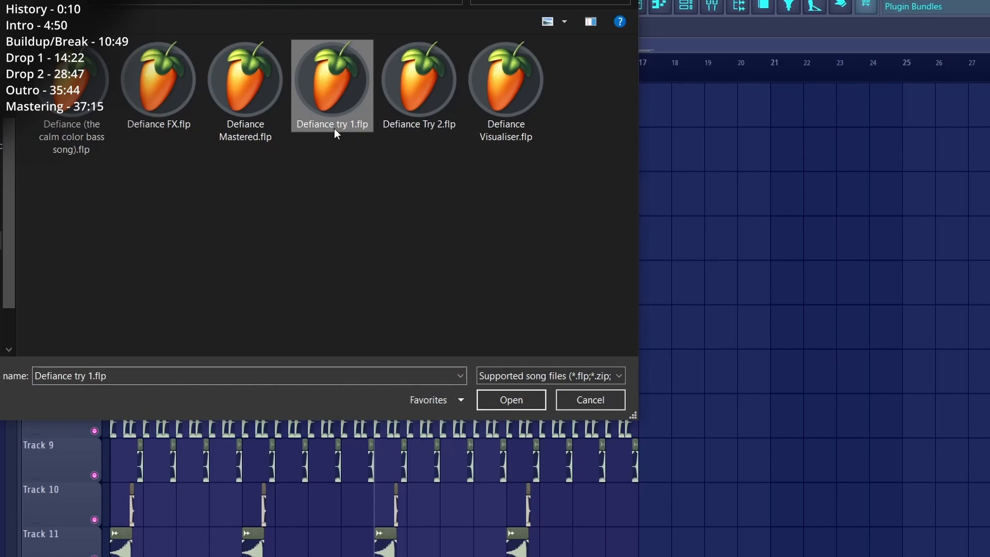
pyautogui.click(503, 401)
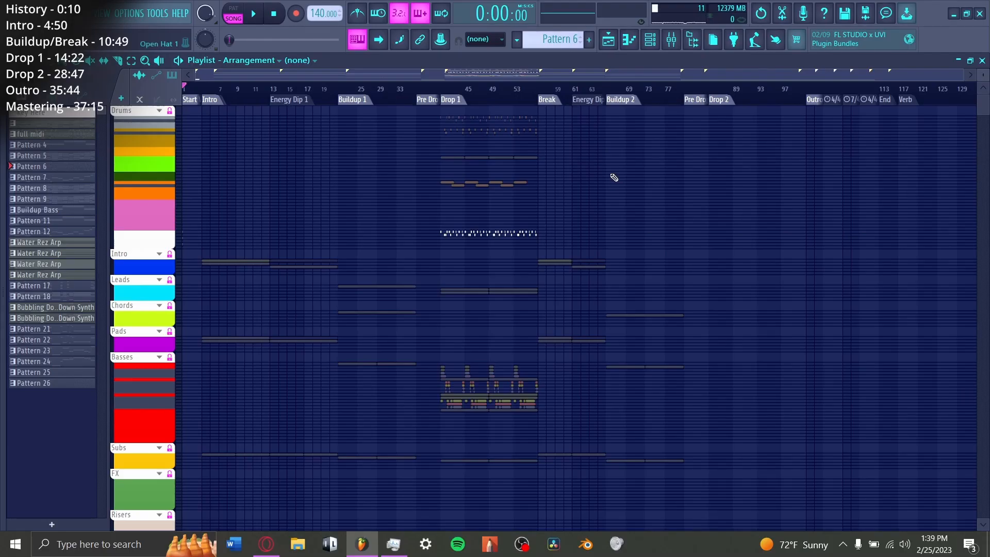
# Step: Expand the Basses track group and examine how its patterns are laid out across the arrangement
pyautogui.scroll(-5, 267, 290)
pyautogui.click(160, 213)
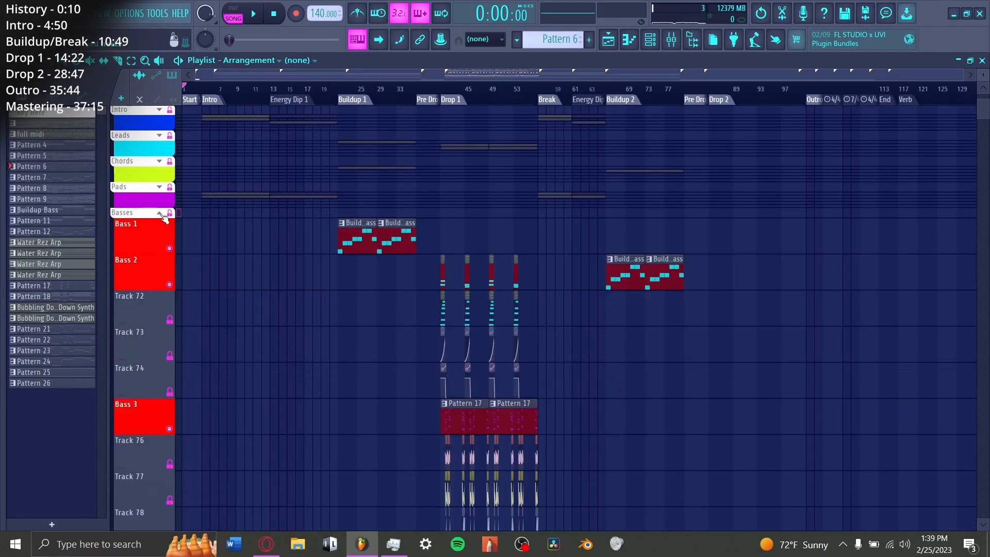
pyautogui.scroll(-4, 361, 176)
pyautogui.scroll(5, 486, 98)
pyautogui.scroll(-5, 360, 314)
pyautogui.scroll(6, 382, 292)
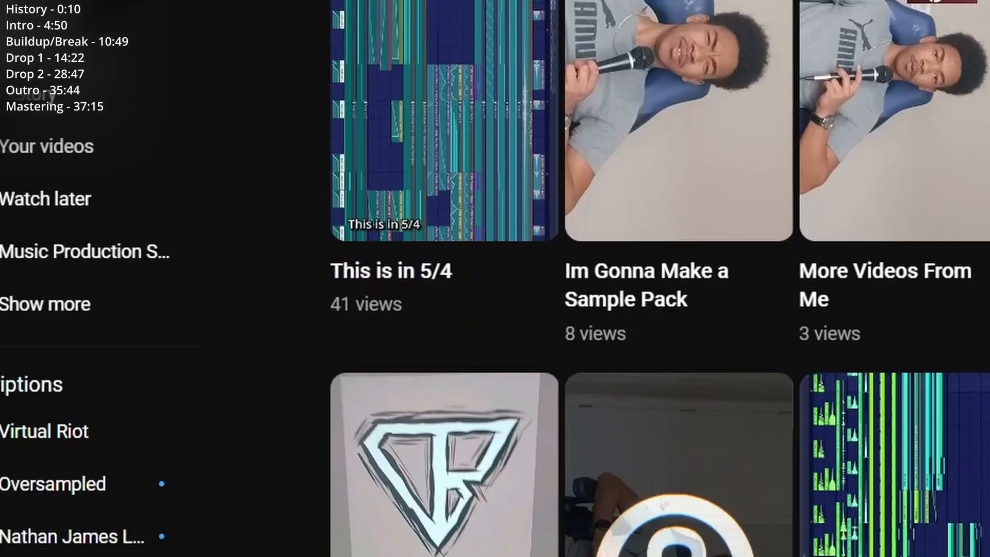
pyautogui.scroll(5, 458, 93)
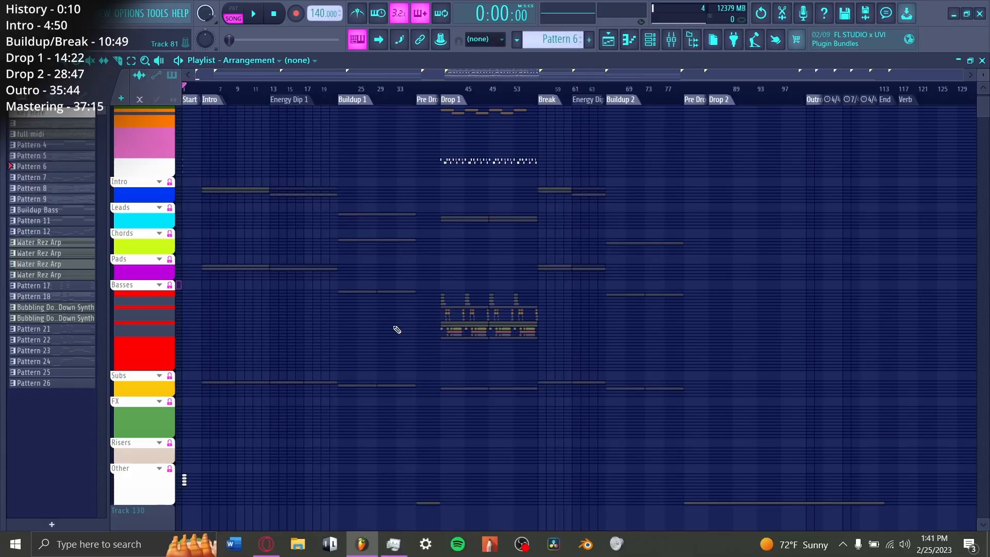
pyautogui.scroll(-3, 407, 335)
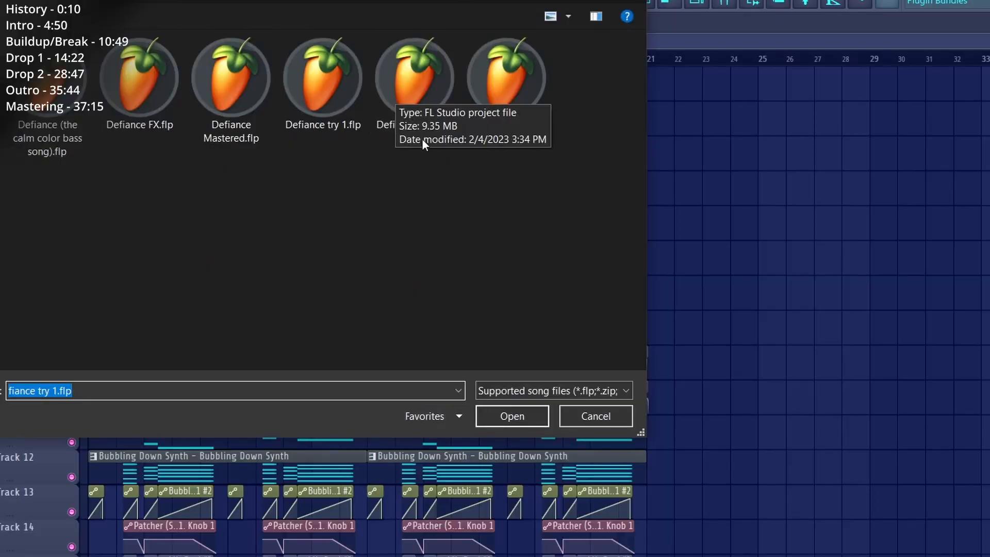
# Step: Open the project file Defiance Try 2.flp
pyautogui.click(411, 96)
pyautogui.click(518, 417)
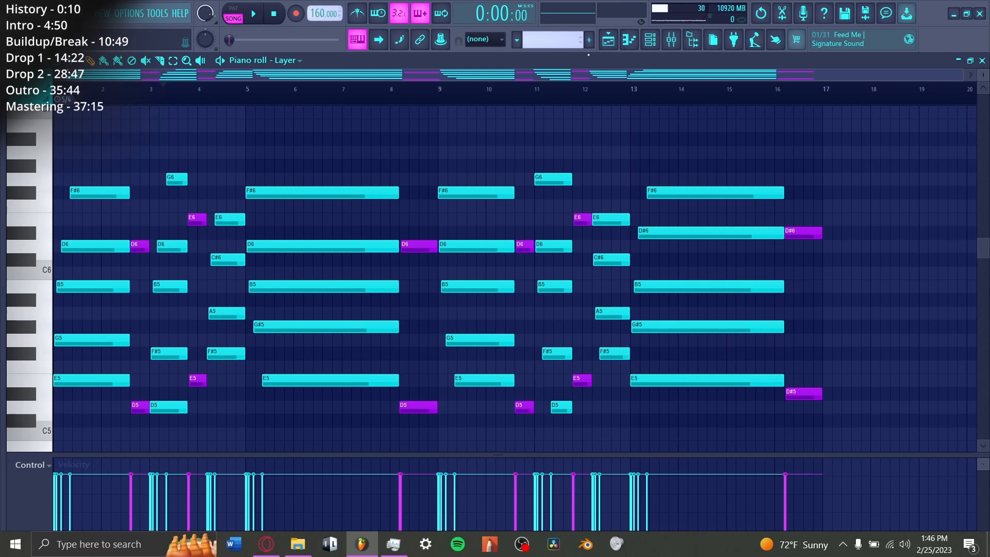
# Step: Enable the first Fruity parametric EQ 2 and Ozone Imager 2 on the Intro Piano mixer track during playback, and stop playback
pyautogui.press('space')
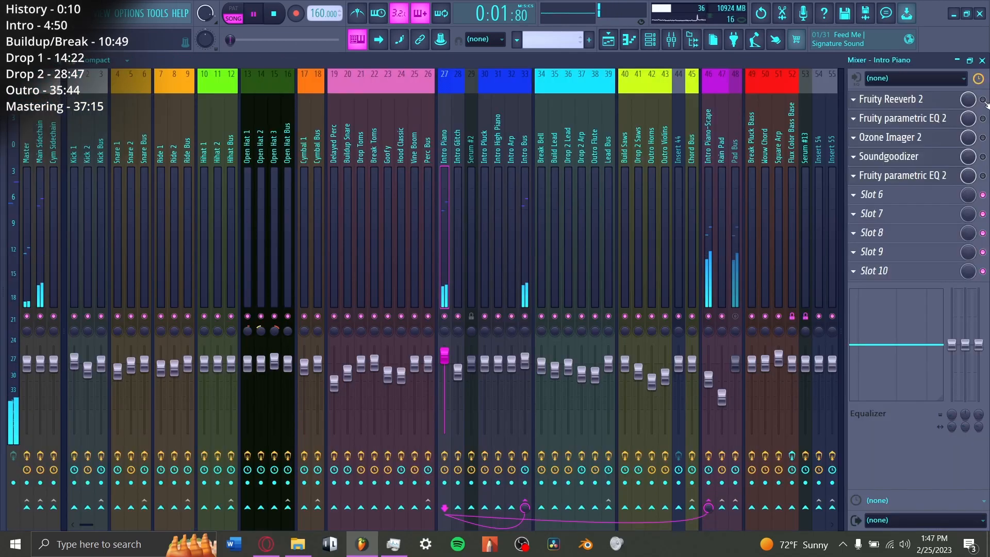
pyautogui.click(982, 120)
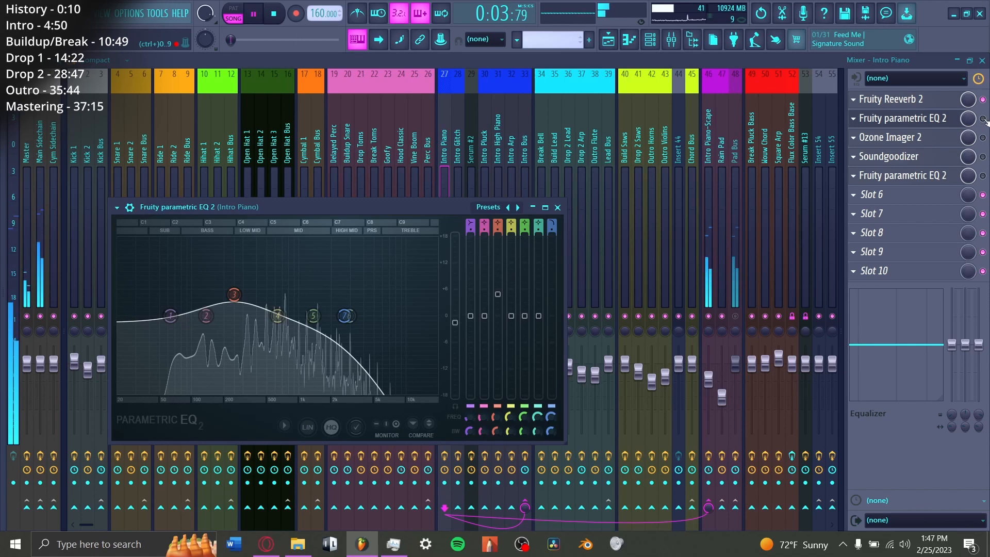
pyautogui.click(982, 119)
pyautogui.click(982, 138)
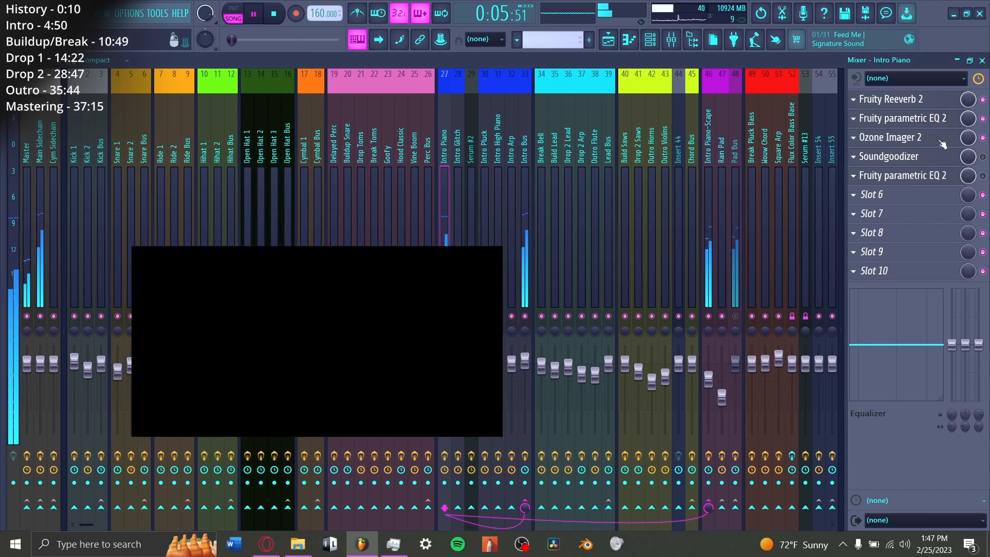
pyautogui.press('space')
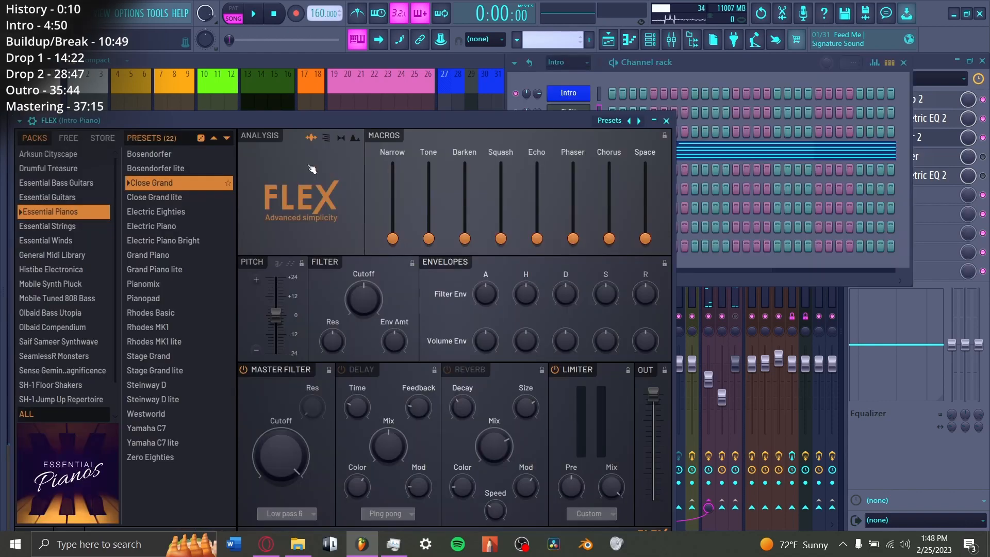
# Step: Inspect the Intro Piano's FLEX preset and its Ozone Imager 2 width settings
pyautogui.moveTo(289, 119); pyautogui.dragTo(323, 90)
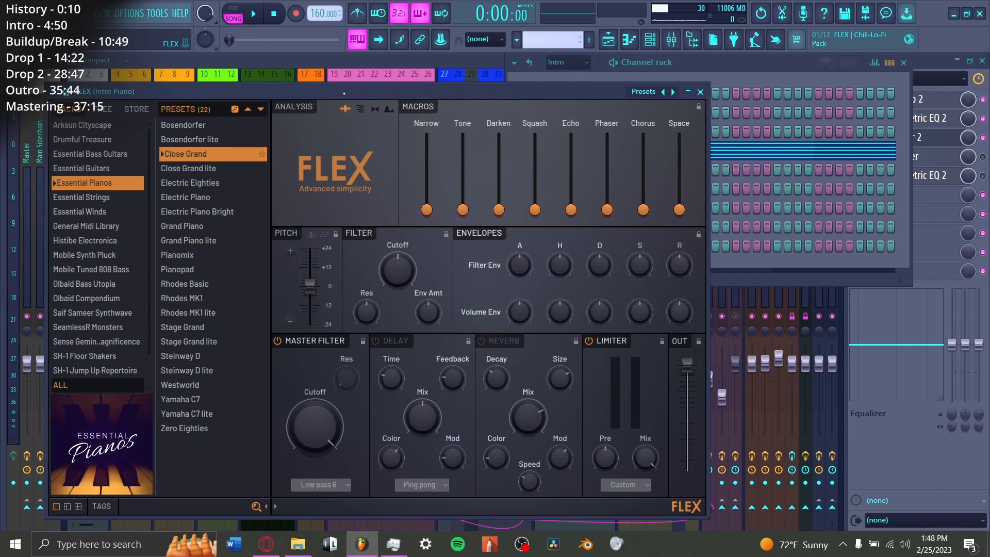
pyautogui.click(904, 136)
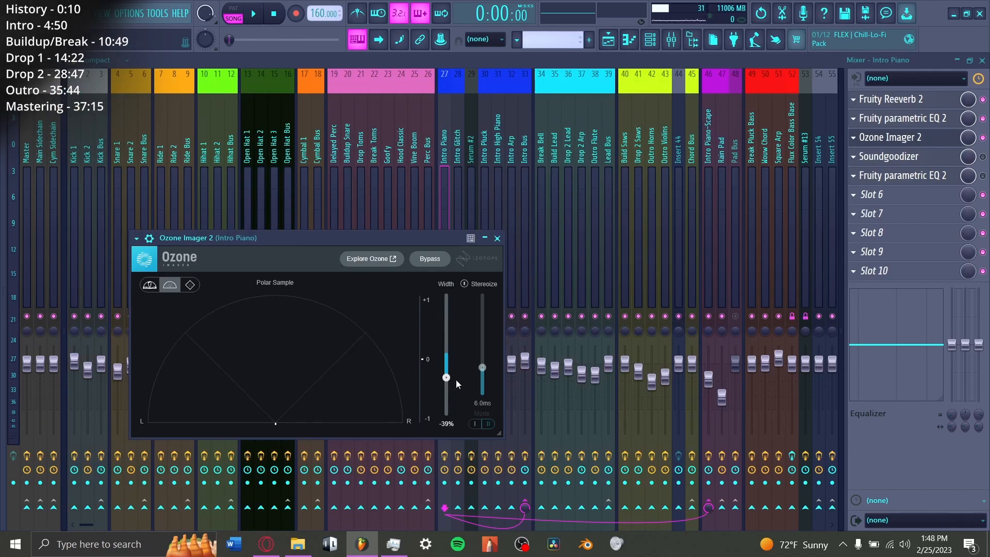
pyautogui.click(923, 137)
# Step: Enable Soundgoodizer and the last Fruity parametric EQ 2 on the Intro Piano mixer track, and check the EQ curve
pyautogui.click(982, 156)
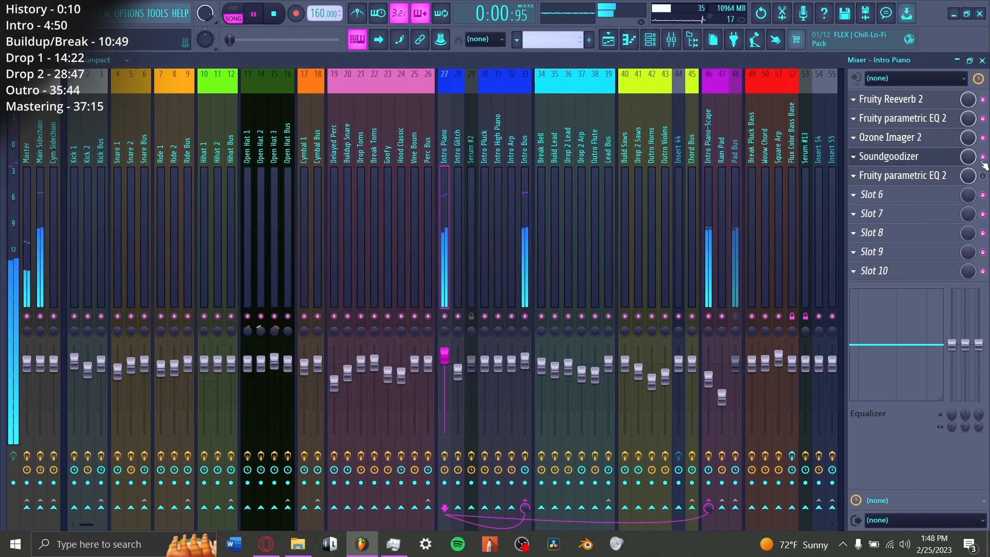
pyautogui.click(983, 176)
pyautogui.click(923, 175)
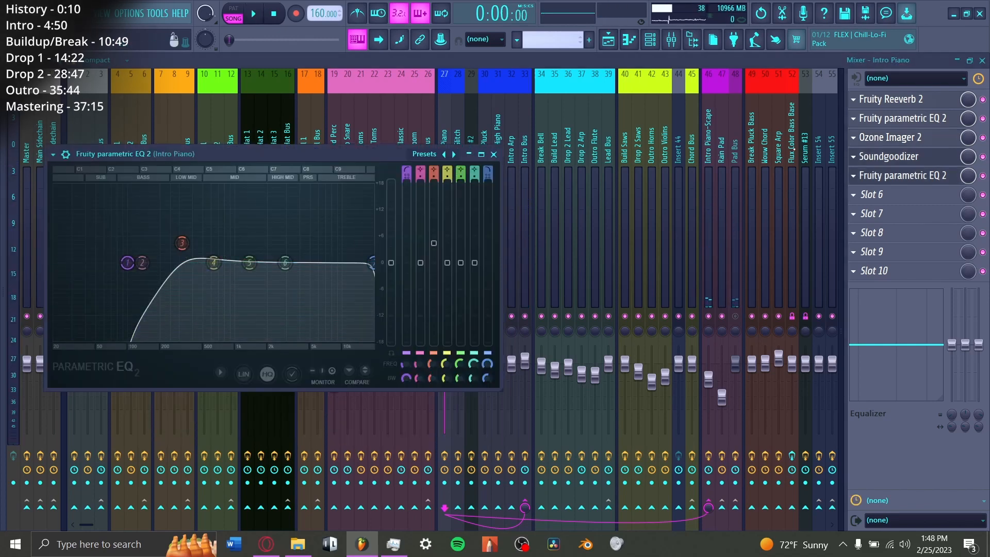
pyautogui.click(494, 154)
pyautogui.press('space')
# Step: Inspect the Phase Plant instrument behind the Intro Glitch track and its mixer effects chain
pyautogui.click(609, 39)
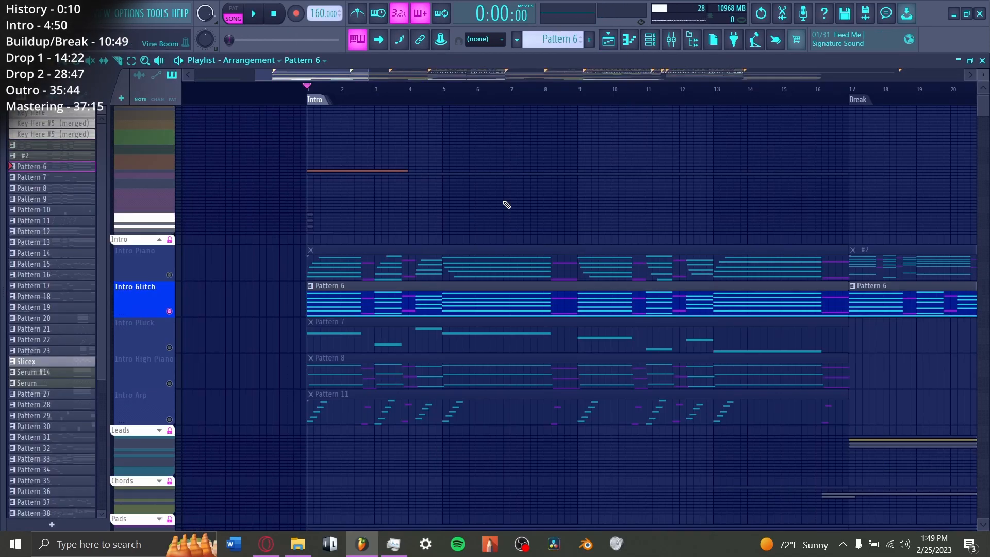
pyautogui.click(650, 41)
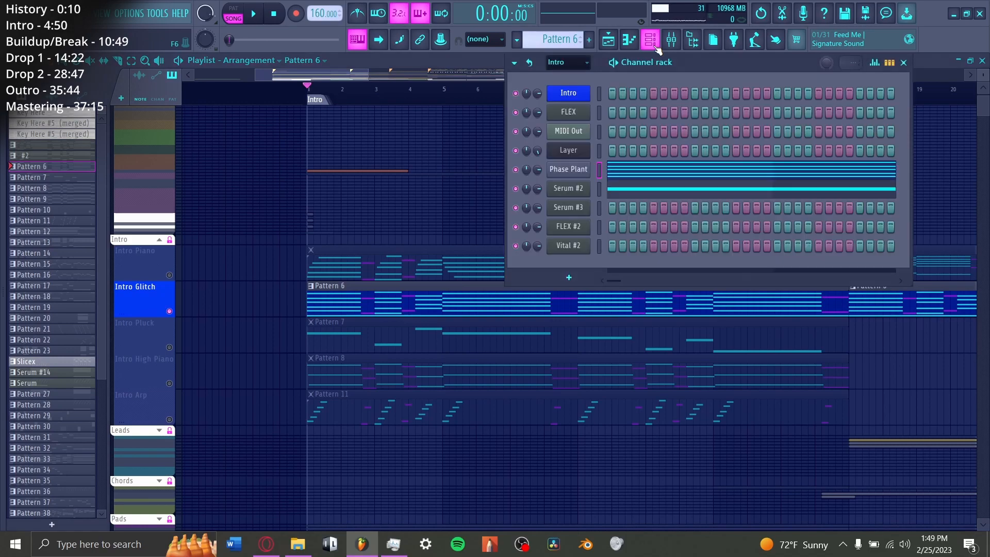
pyautogui.click(568, 169)
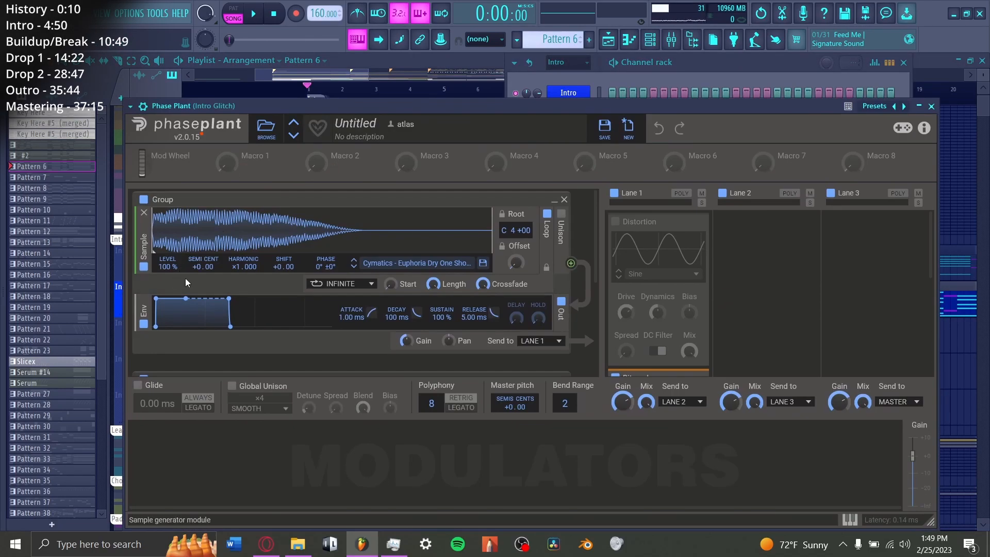
pyautogui.click(671, 41)
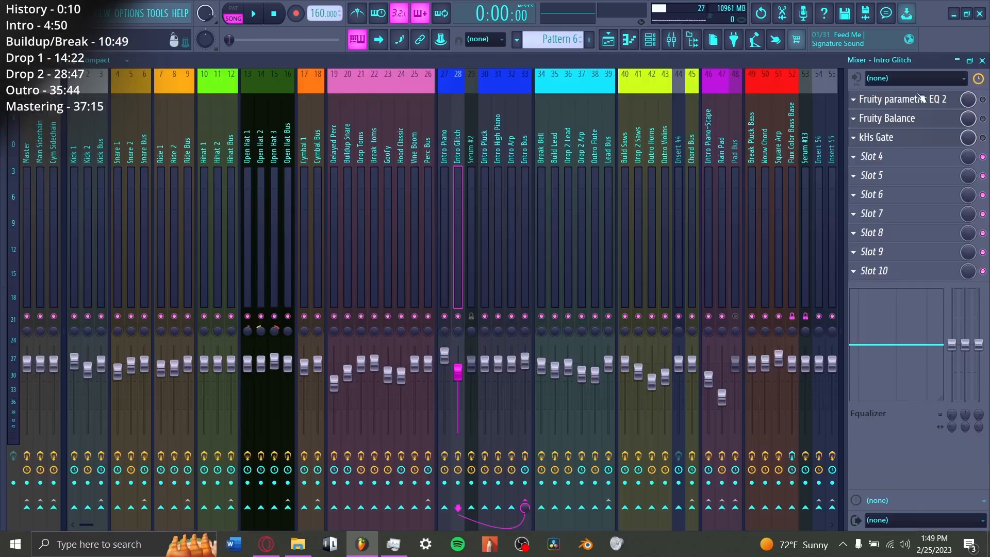
# Step: Play the Intro Glitch track from the start of the intro and open Pattern 6 in the piano roll
pyautogui.click(609, 40)
pyautogui.press('space')
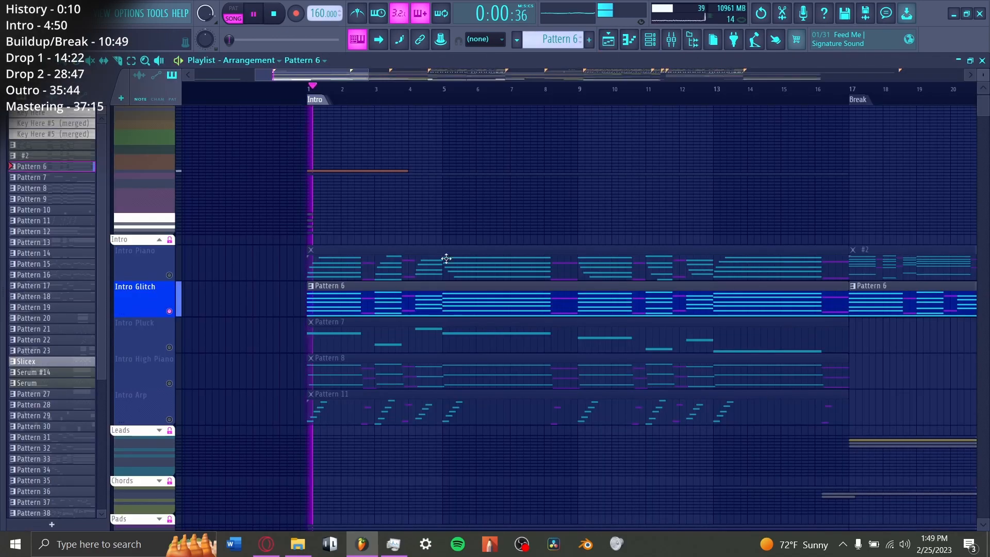
pyautogui.doubleClick(391, 295)
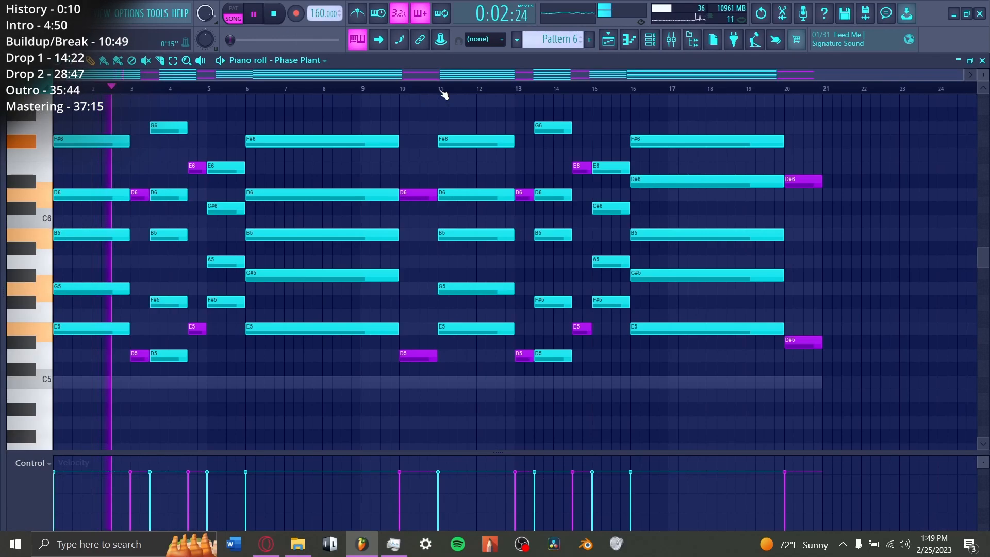
# Step: Disable the Bitcrush effect in Lane 1 of the Intro Glitch's Phase Plant and play the pattern without it
pyautogui.click(651, 40)
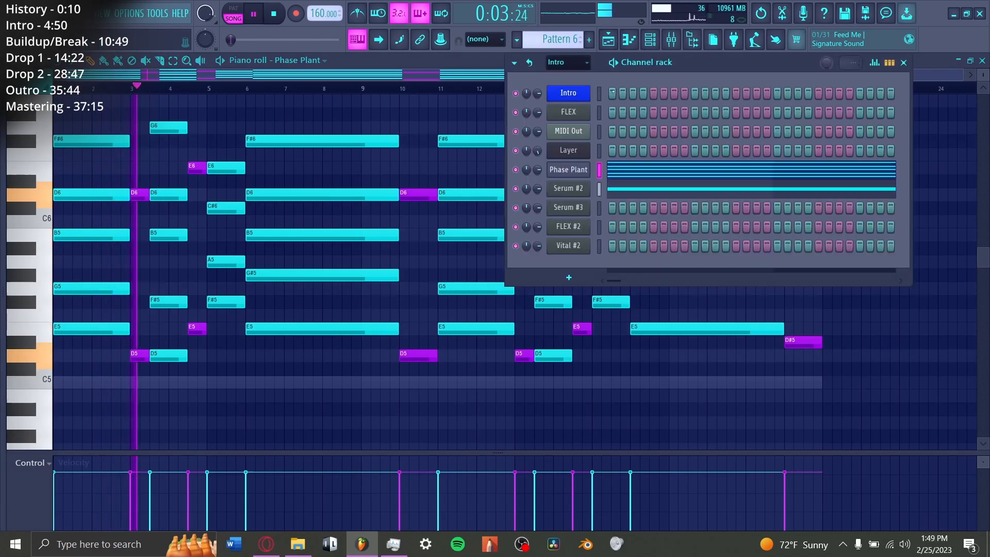
pyautogui.click(573, 168)
pyautogui.press('space')
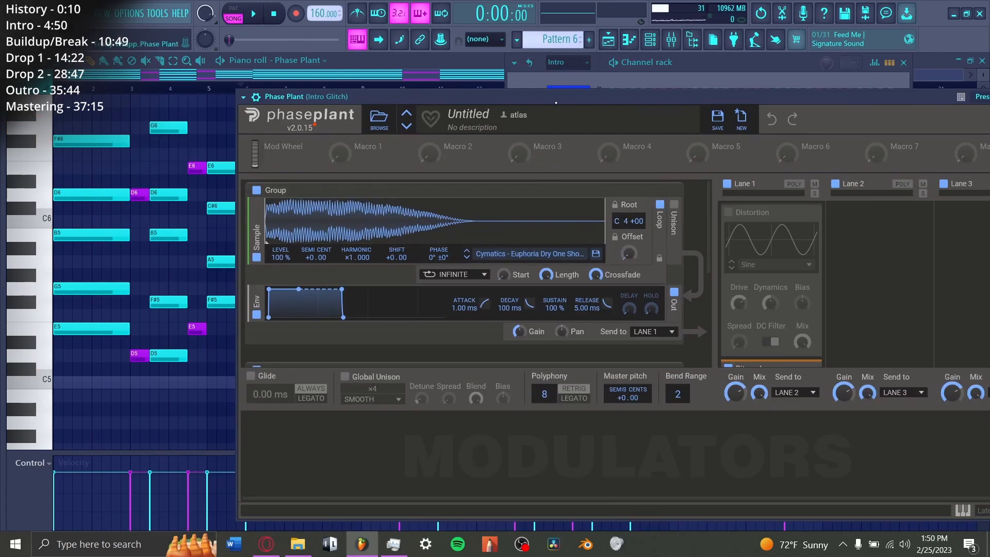
pyautogui.scroll(-3, 760, 287)
pyautogui.click(728, 240)
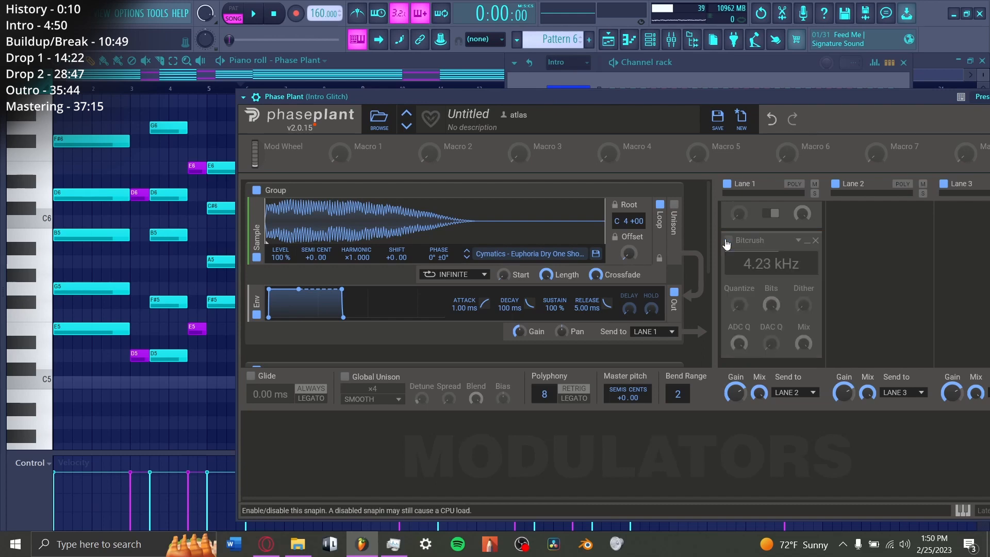
pyautogui.press('space')
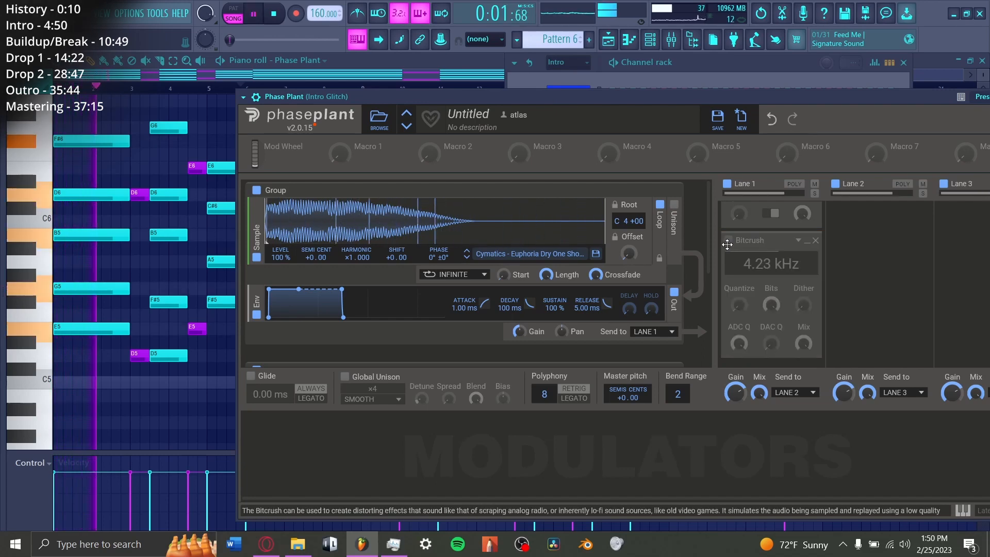
pyautogui.scroll(-3, 695, 305)
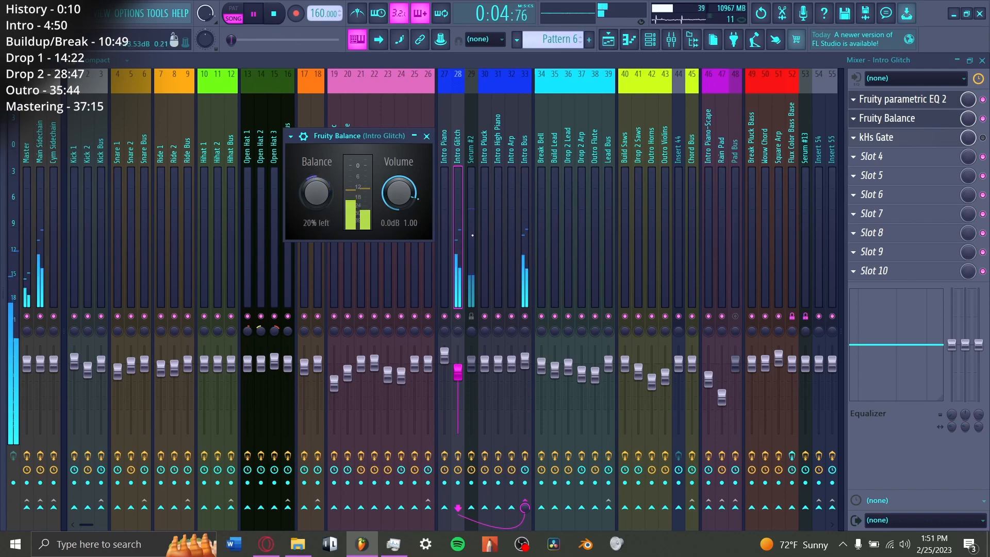
# Step: Check the Serum #2 mixer track and open the kHs Gate effect on Intro Glitch to audition it
pyautogui.click(472, 294)
pyautogui.click(651, 40)
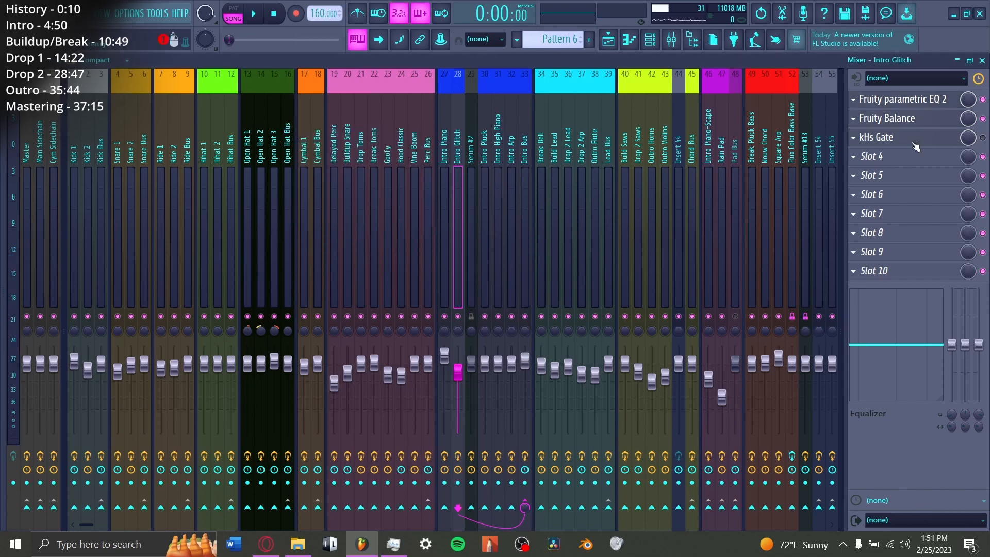
pyautogui.click(915, 144)
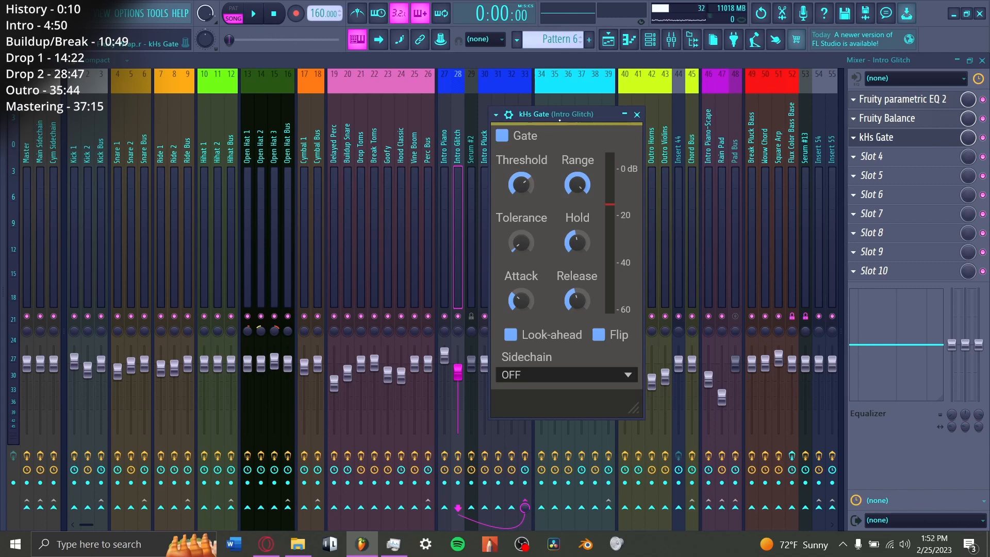
pyautogui.press('space')
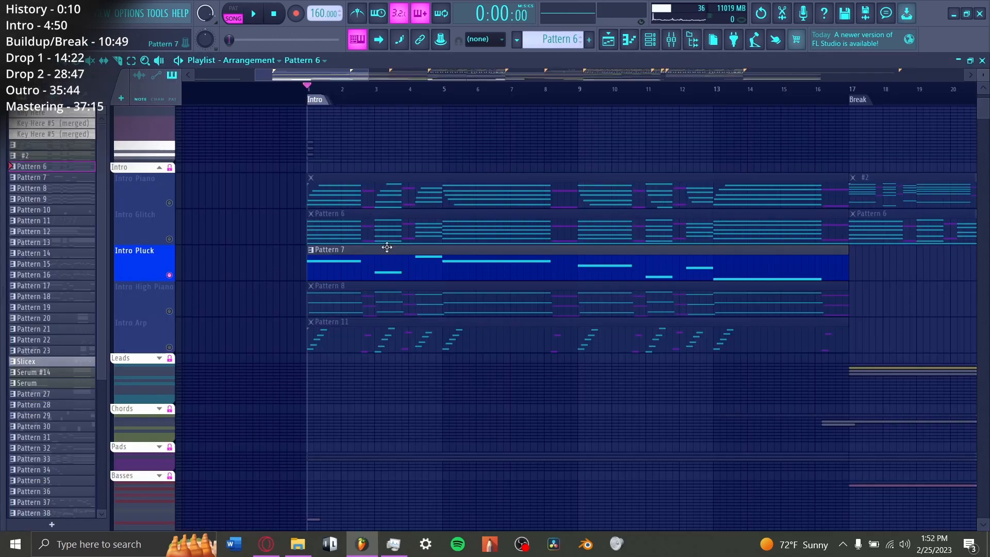
# Step: Play the soloed Intro Pluck track, stop playback and inspect the effects rack of its Serum #3 instrument
pyautogui.press('space')
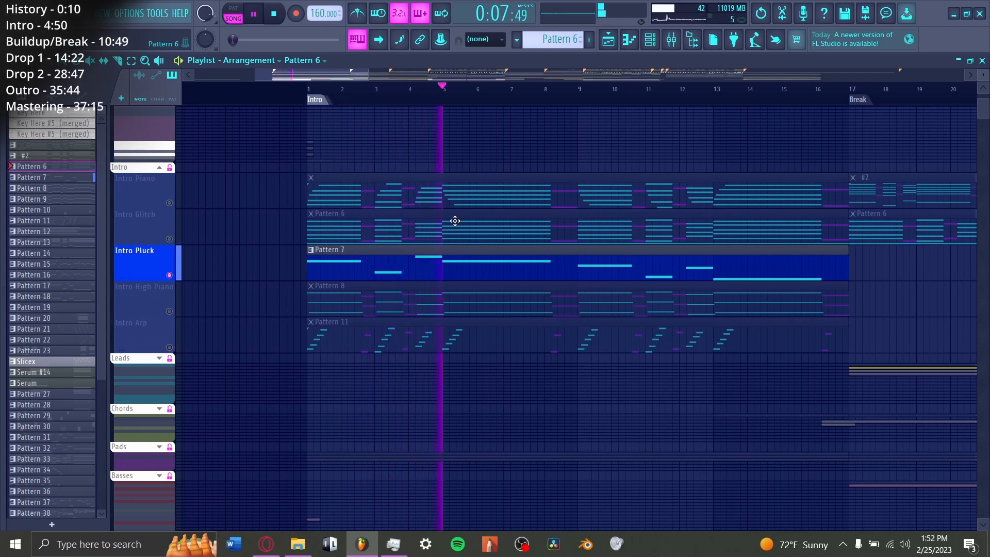
pyautogui.press('space')
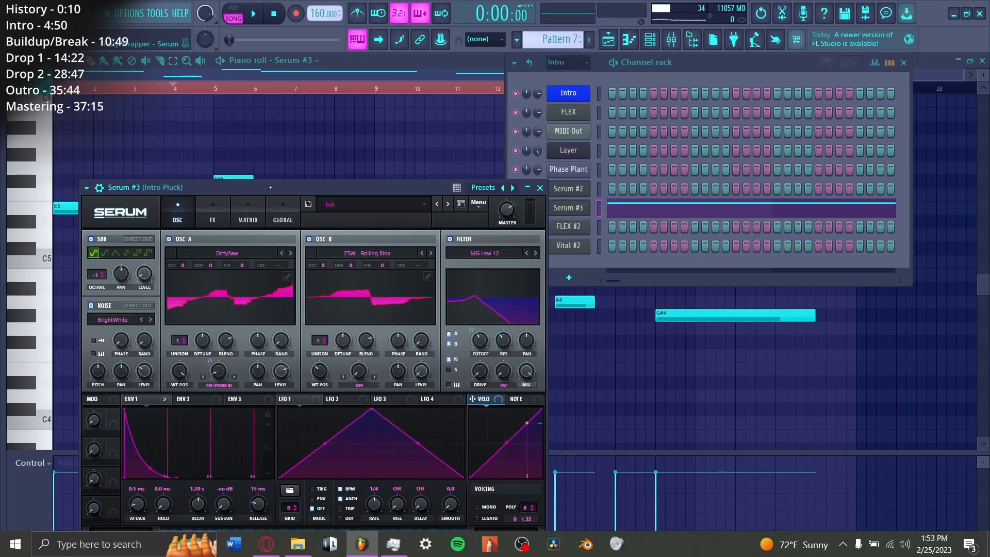
pyautogui.click(212, 212)
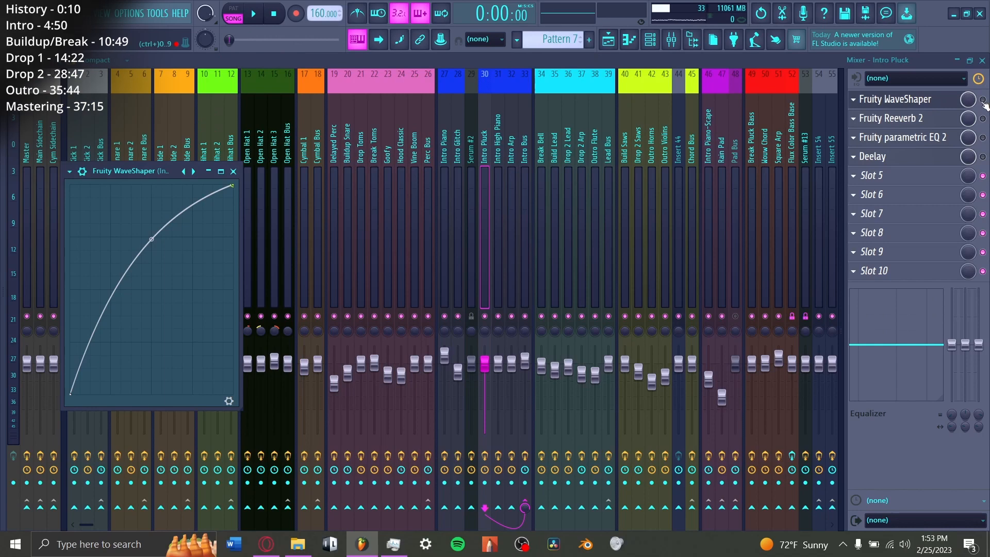
# Step: Re-enable the Intro Pluck mixer track's effects from Fruity WaveShaper onward and inspect Fruity parametric EQ 2 and Deelay
pyautogui.click(983, 100)
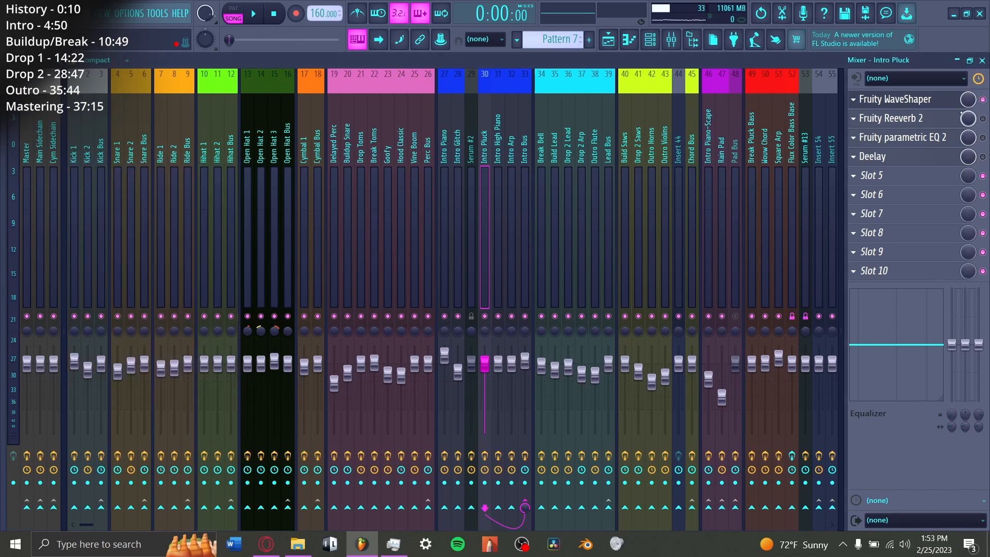
pyautogui.click(918, 119)
pyautogui.click(915, 137)
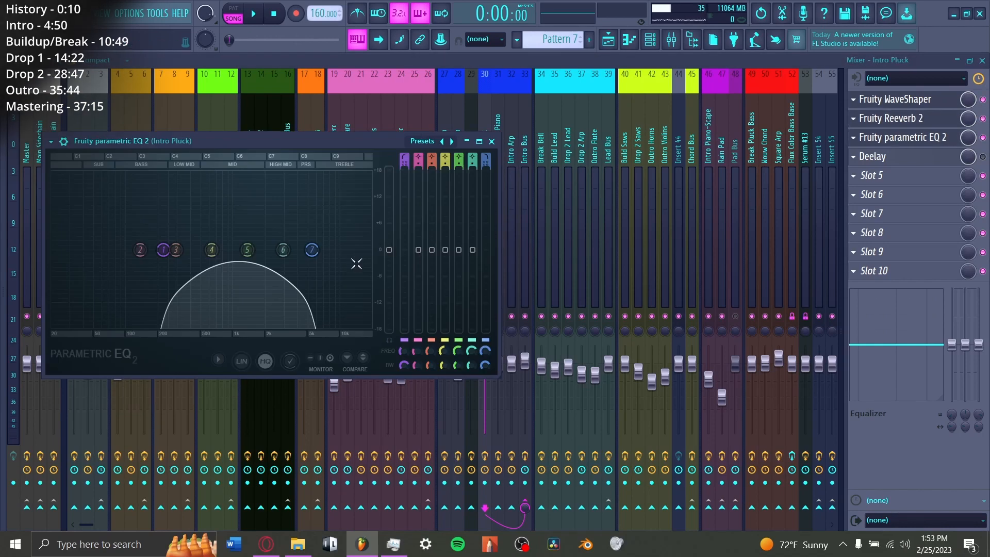
pyautogui.click(871, 156)
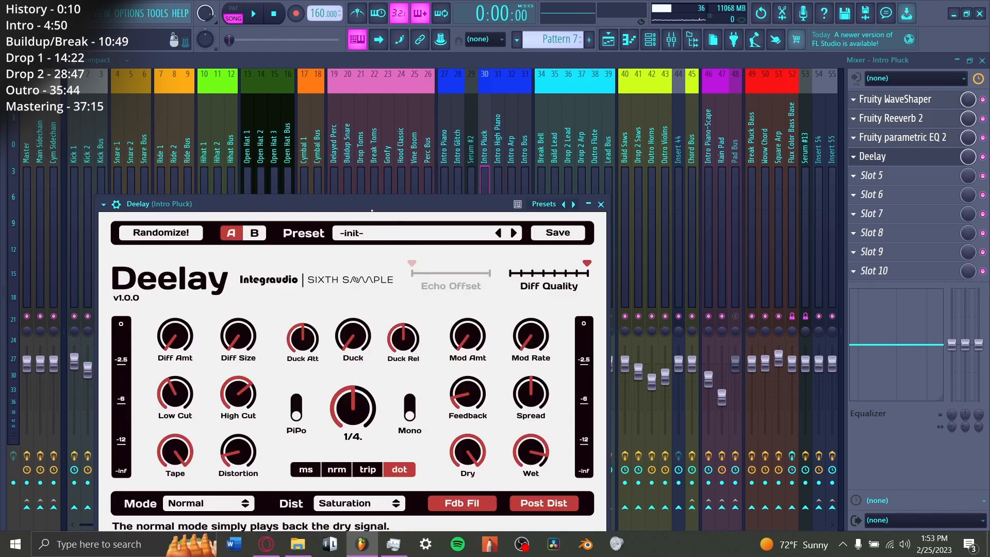
pyautogui.press('F6')
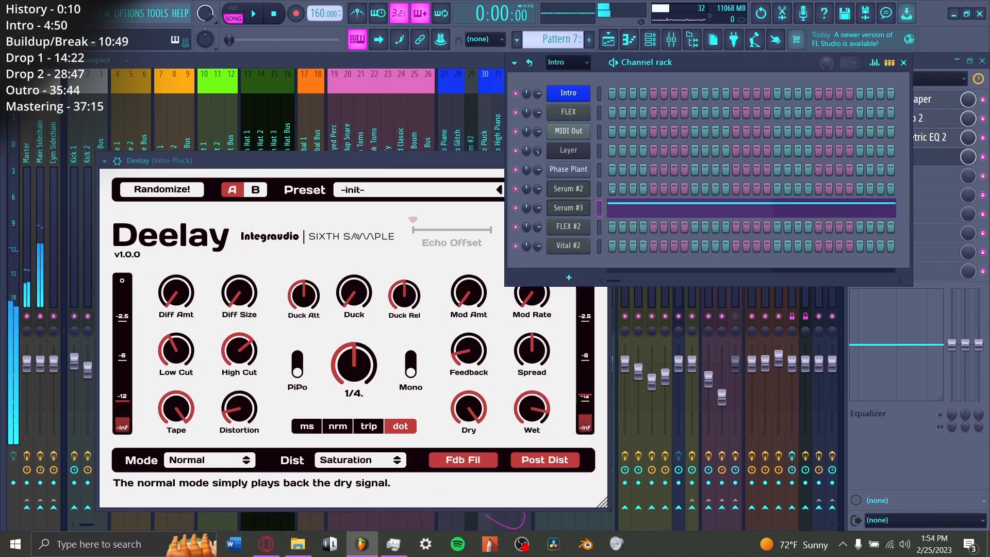
pyautogui.moveTo(369, 161); pyautogui.dragTo(423, 108)
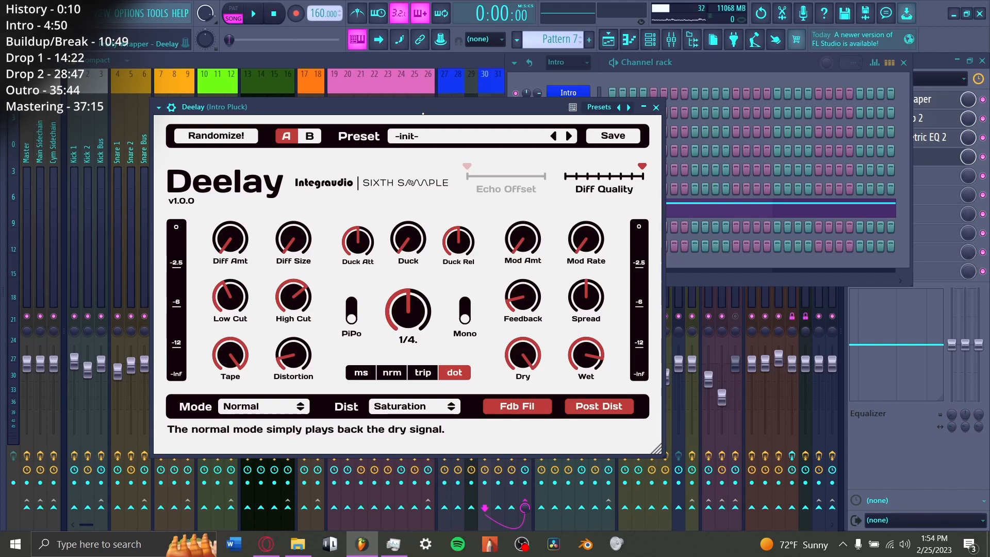
# Step: Review Pattern 8 of FLEX #2 in the piano roll and inspect the effects of the Intro Arp's Vital #2
pyautogui.press('q')
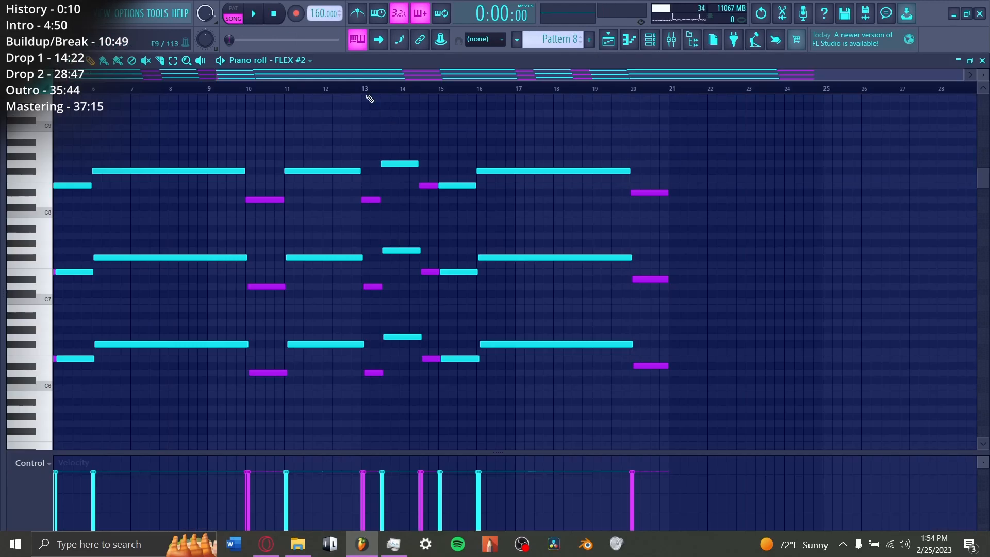
pyautogui.hscroll(-4, 369, 96)
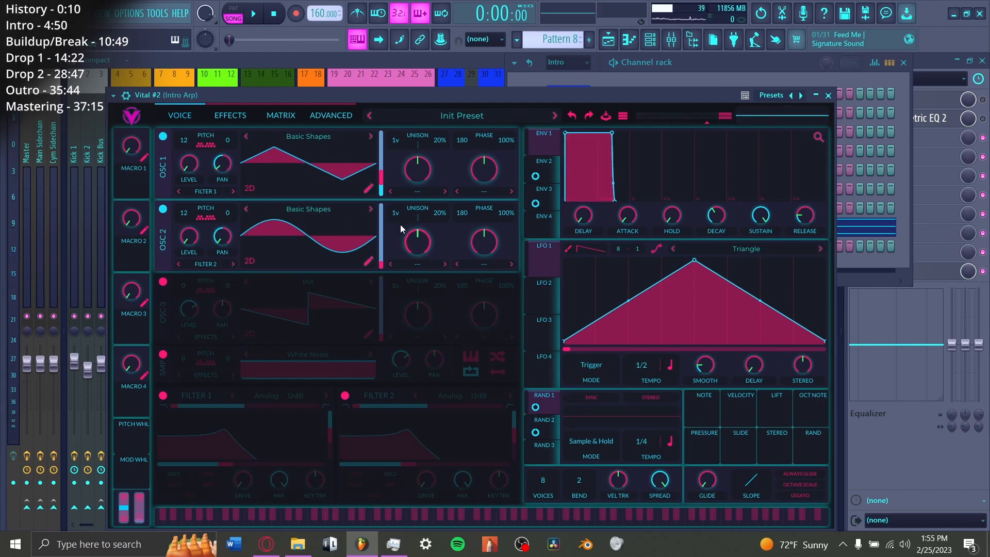
pyautogui.click(234, 115)
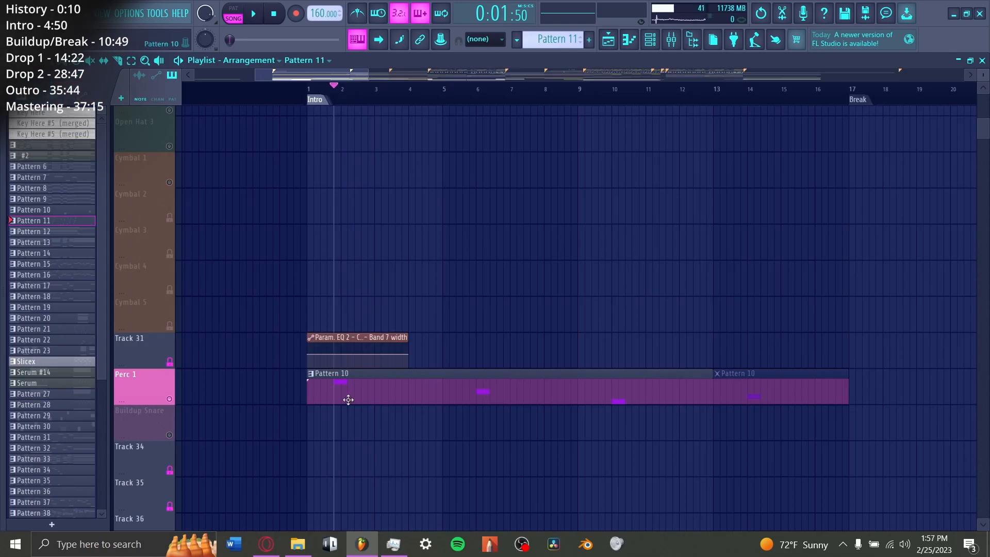
# Step: Re-enable the Delayed Perc effects Fruity Blood Overdrive, kHs Transient Shaper and Deelay, and open the effects to inspect them
pyautogui.press('F6')
pyautogui.press('F9')
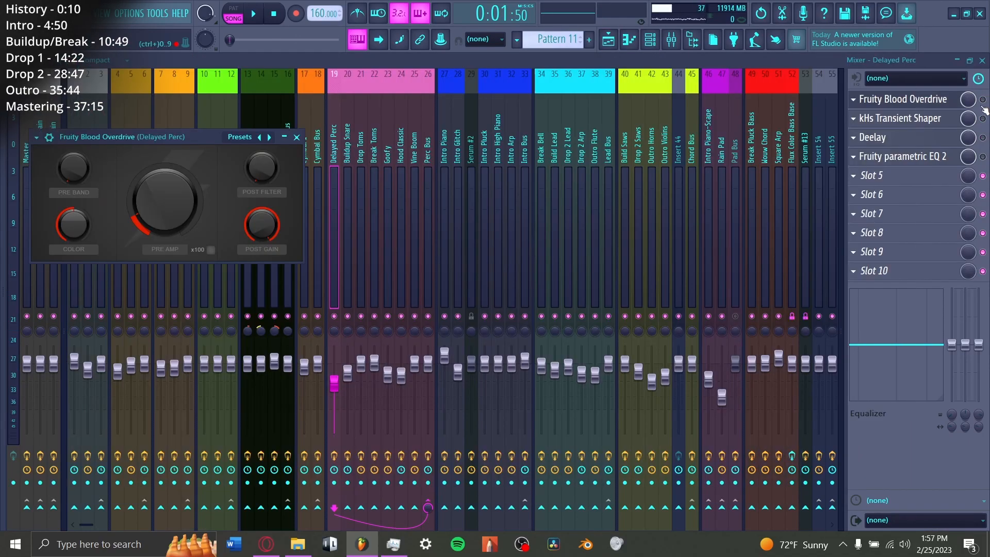
pyautogui.click(983, 100)
pyautogui.click(929, 121)
pyautogui.click(982, 119)
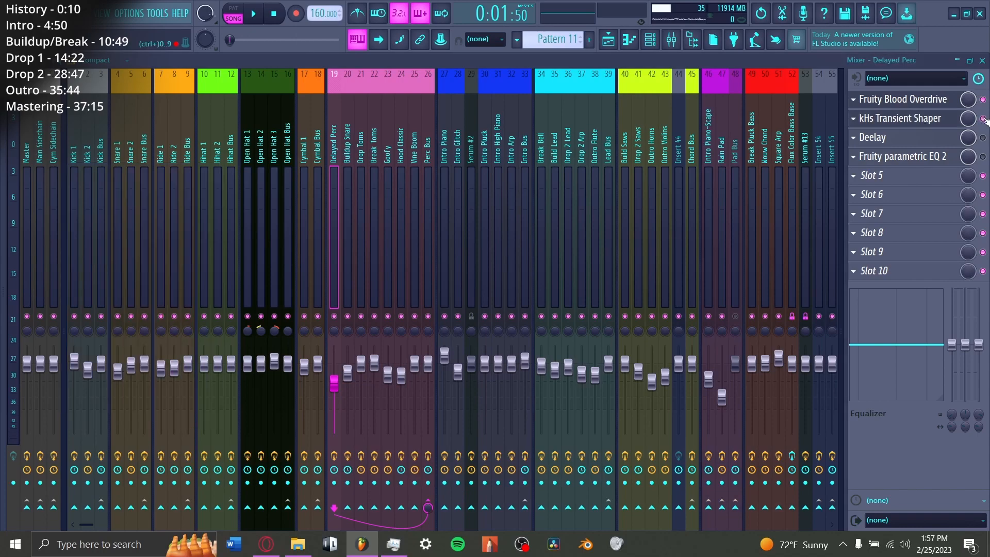
pyautogui.click(945, 137)
pyautogui.click(983, 138)
pyautogui.click(902, 156)
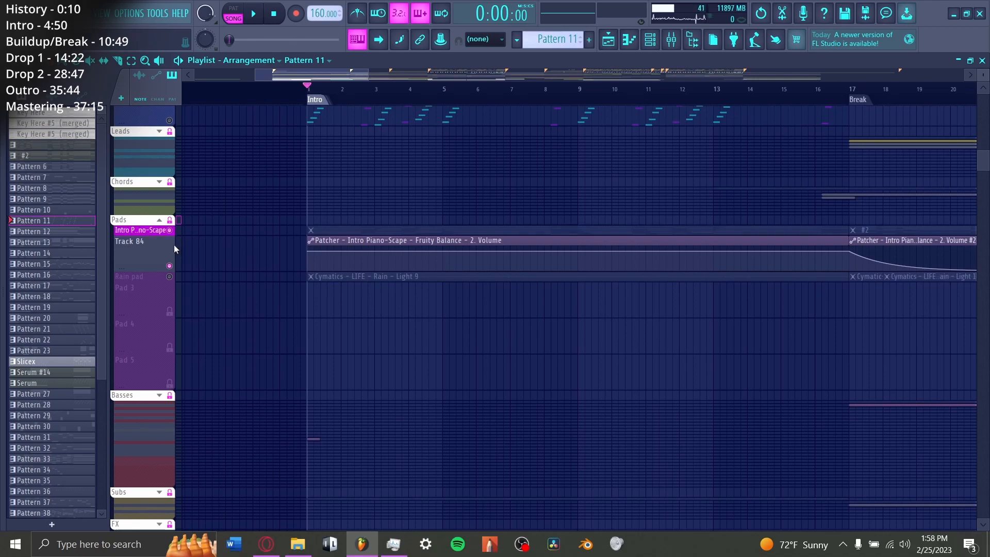
# Step: Inspect the Deelay effect on the Intro Piano-Scape mixer track and play its track in the playlist
pyautogui.press('F9')
pyautogui.click(712, 200)
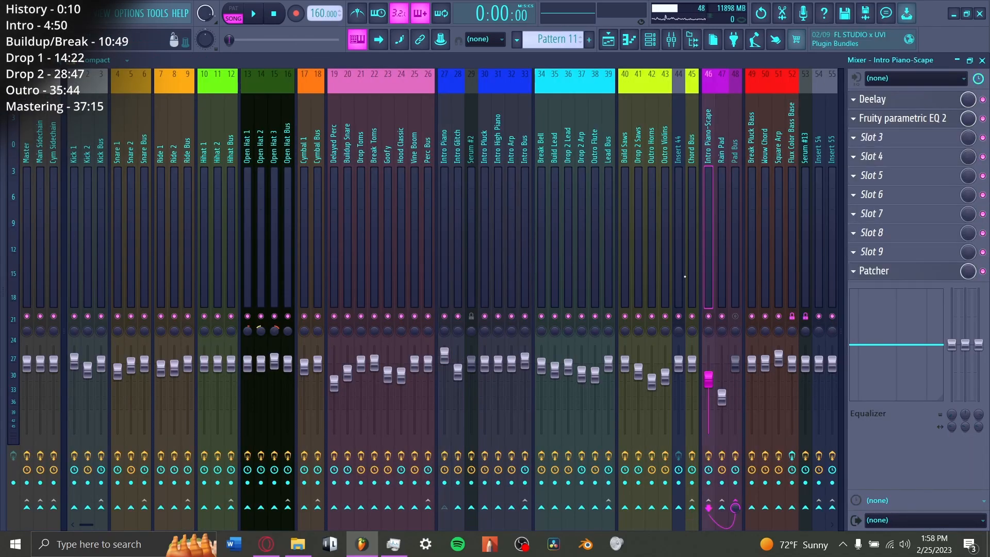
pyautogui.click(883, 100)
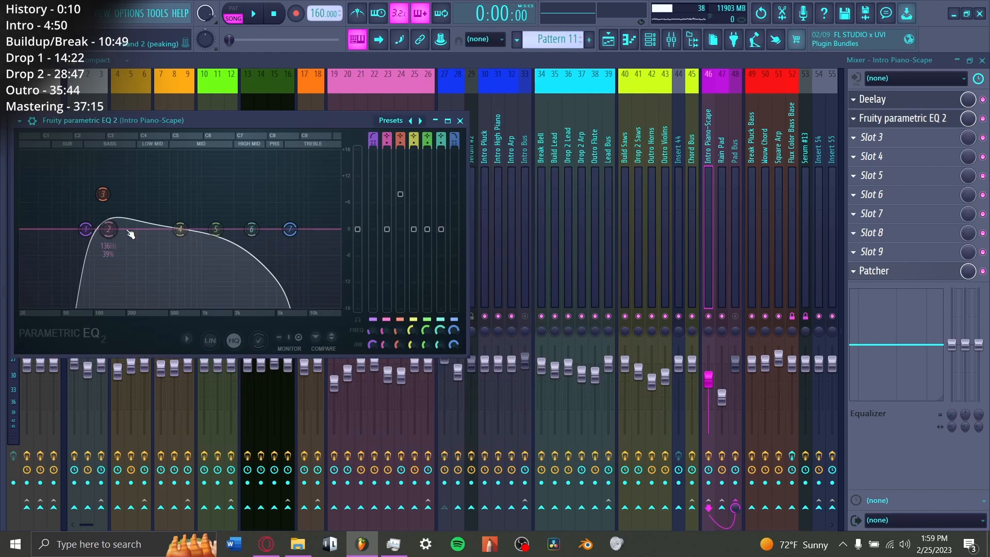
pyautogui.press('F5')
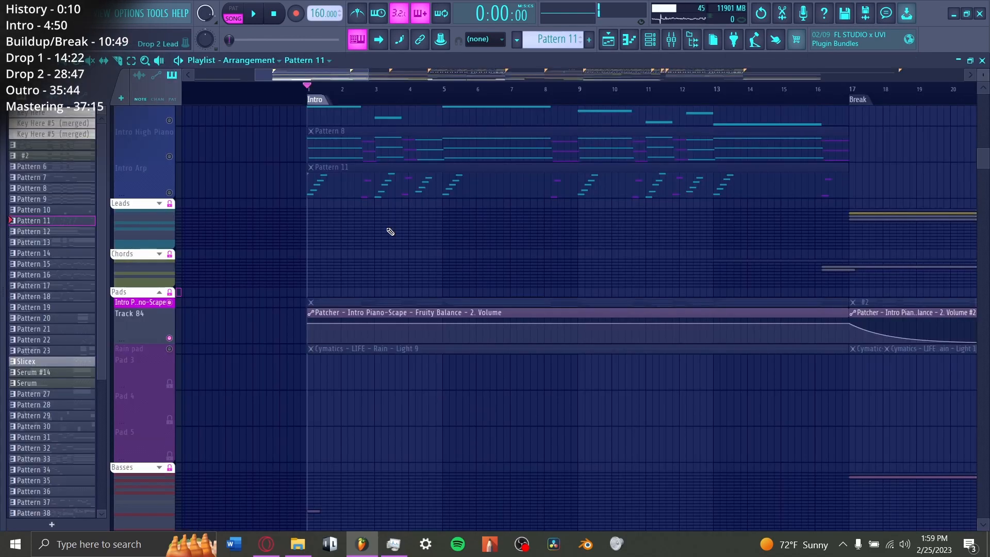
pyautogui.press('space')
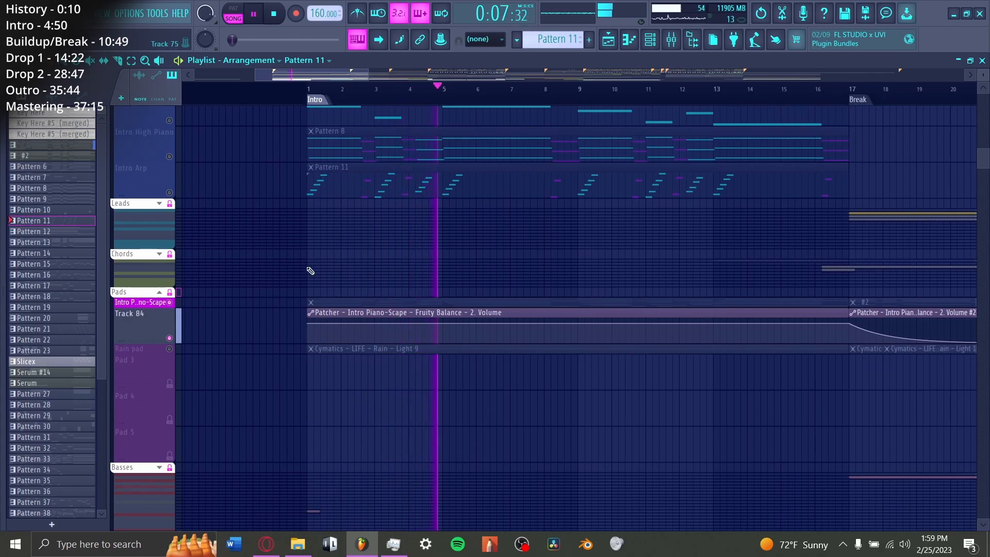
# Step: Solo the Rain pad track, activate the Rain and Track 128 sample tracks in the FX group, and play them
pyautogui.scroll(-2, 204, 289)
pyautogui.click(172, 281)
pyautogui.press('space')
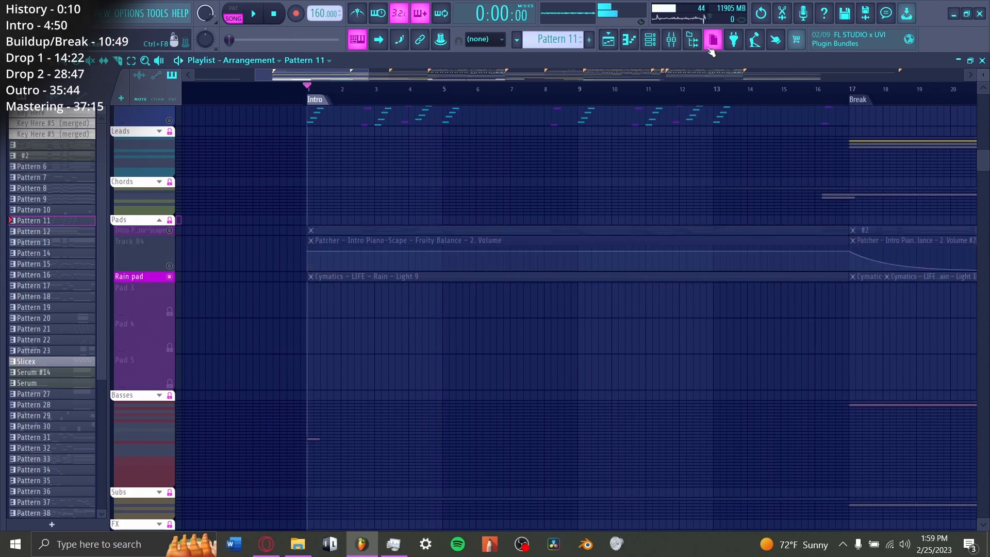
pyautogui.scroll(-7, 198, 323)
pyautogui.click(171, 311)
pyautogui.press('space')
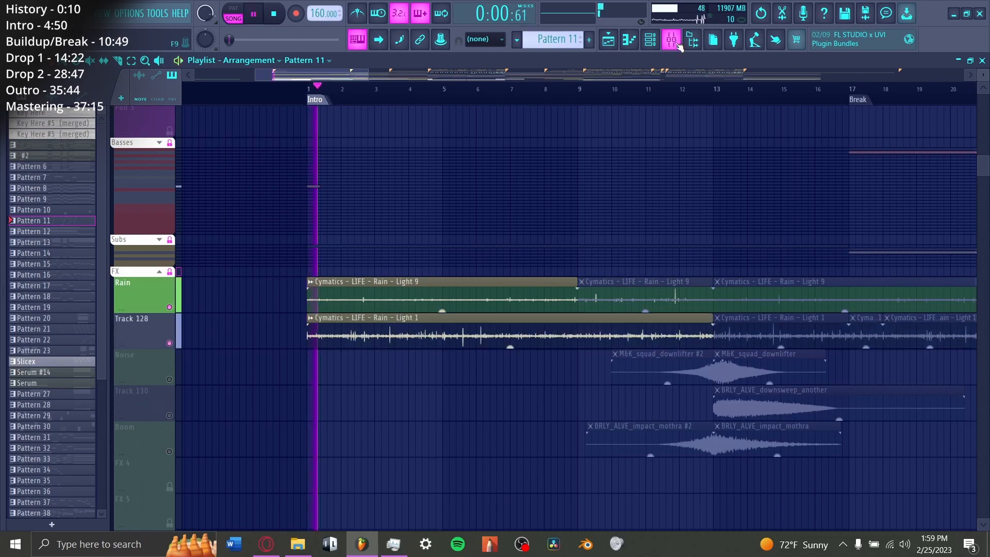
pyautogui.click(672, 40)
pyautogui.click(609, 40)
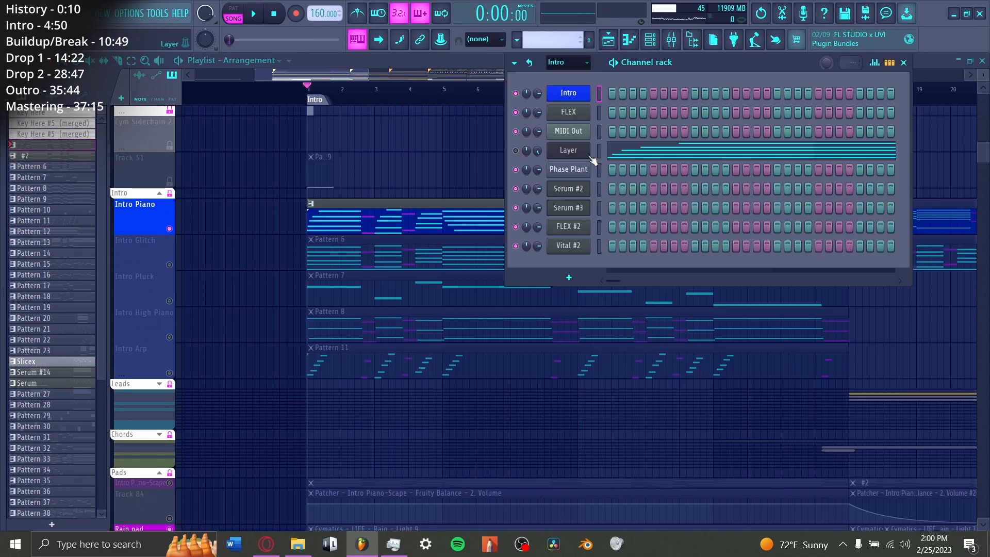
# Step: Inspect the MIDI Out channel, select the Rain Pad mixer track and open Rezonator with the other effects disabled
pyautogui.click(573, 135)
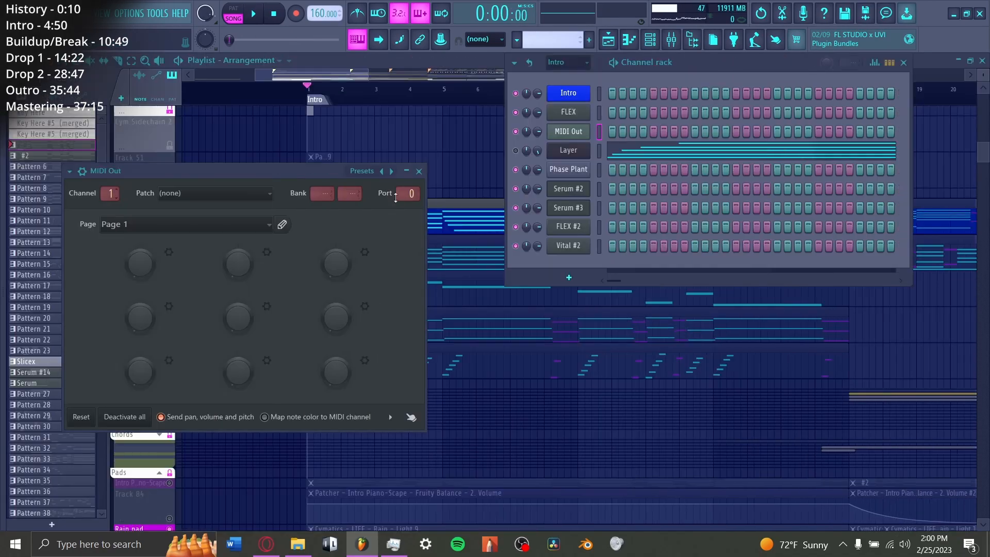
pyautogui.press('F9')
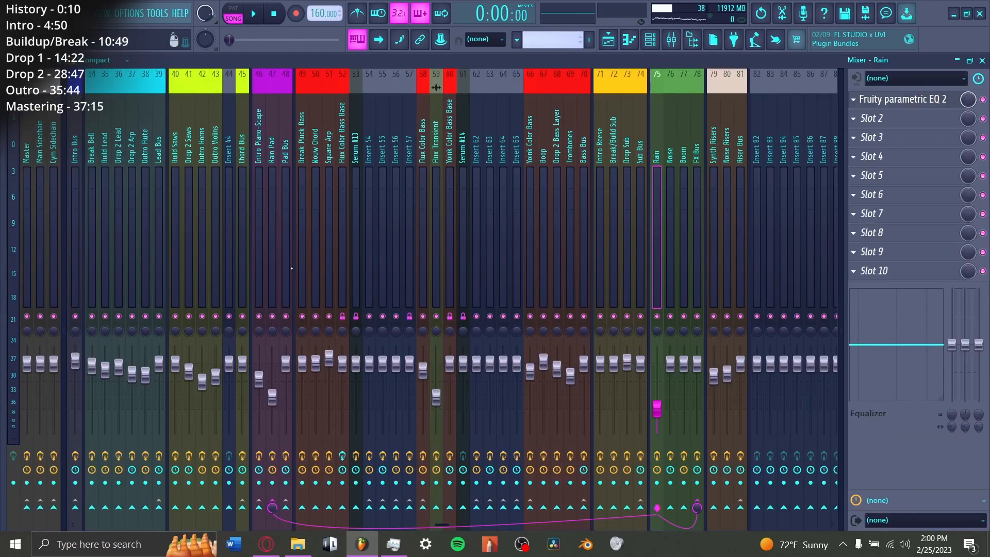
pyautogui.click(270, 253)
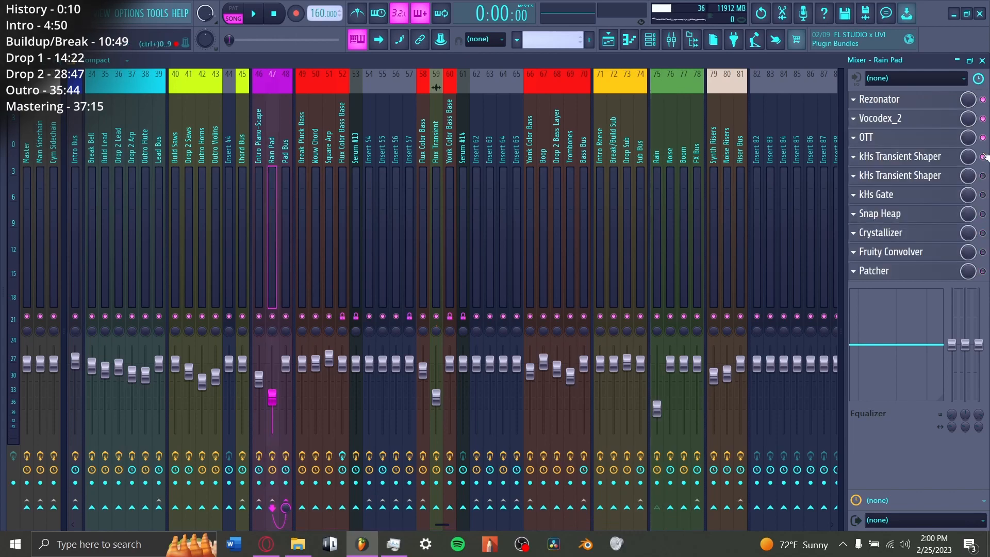
pyautogui.click(961, 102)
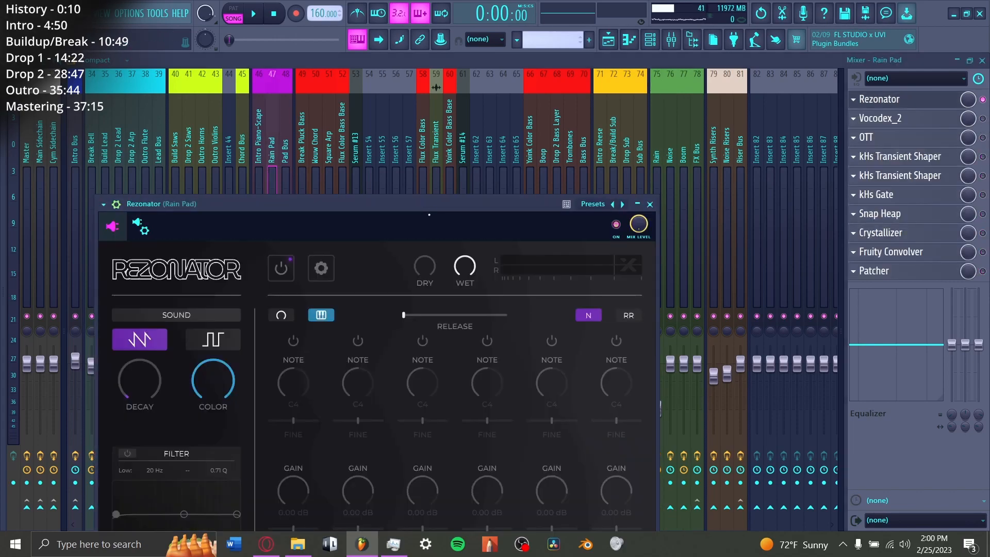
pyautogui.moveTo(429, 214); pyautogui.dragTo(458, 140)
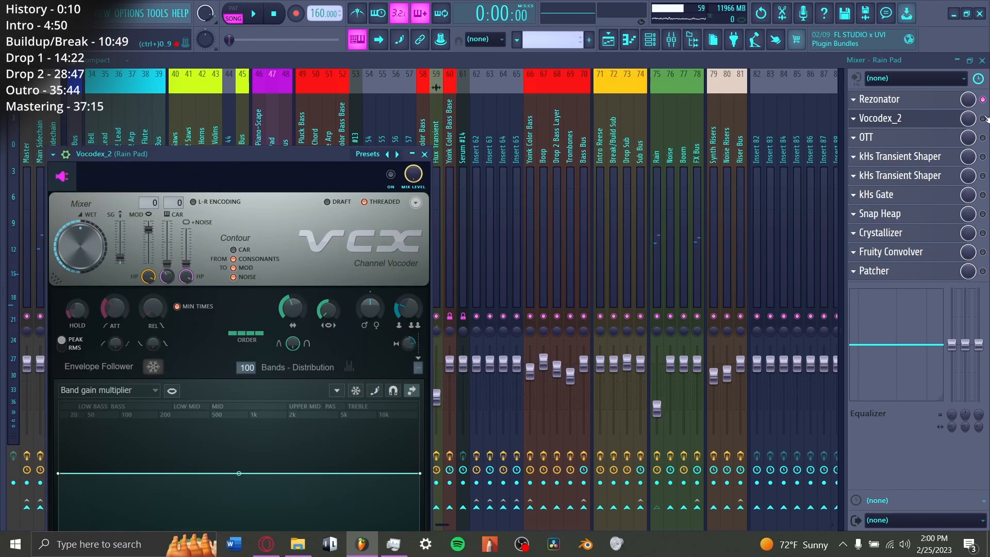
# Step: Enable Vocodex_2 on the Rain Pad track, open it and audition the vocoded rain
pyautogui.click(984, 118)
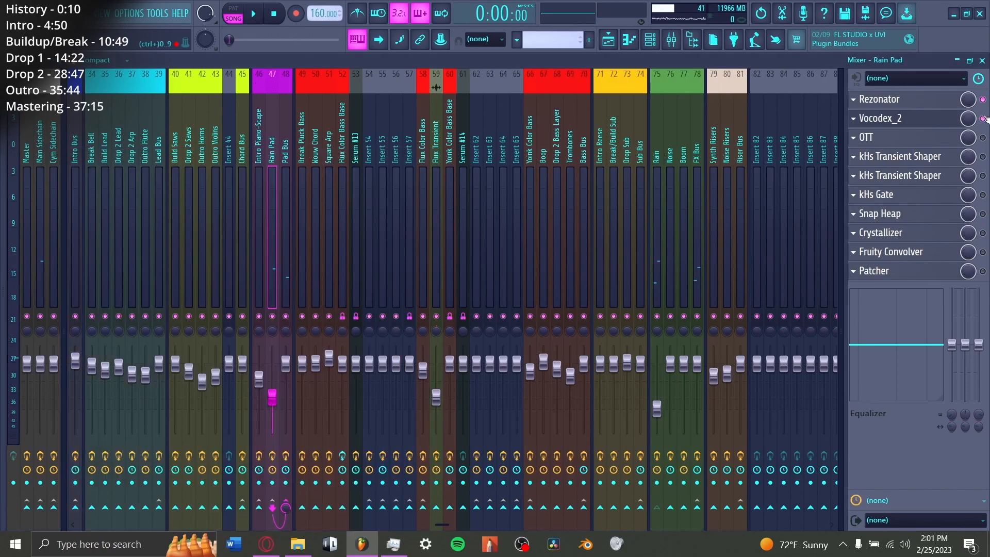
pyautogui.click(930, 124)
pyautogui.press('space')
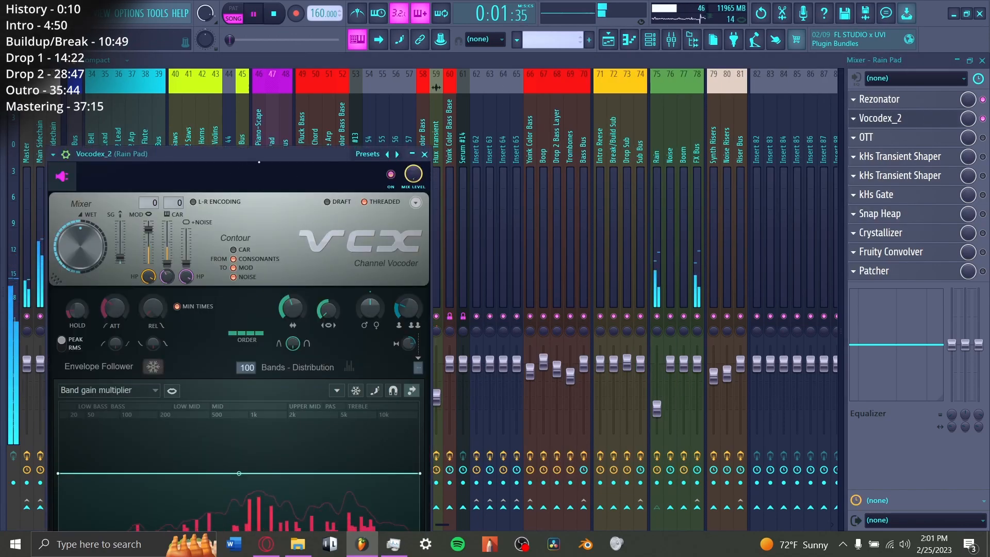
pyautogui.moveTo(294, 177); pyautogui.dragTo(318, 125)
pyautogui.press('space')
# Step: Enable OTT and both kHs Transient Shapers on the Rain Pad track, inspecting and auditioning them
pyautogui.click(983, 138)
pyautogui.press('space')
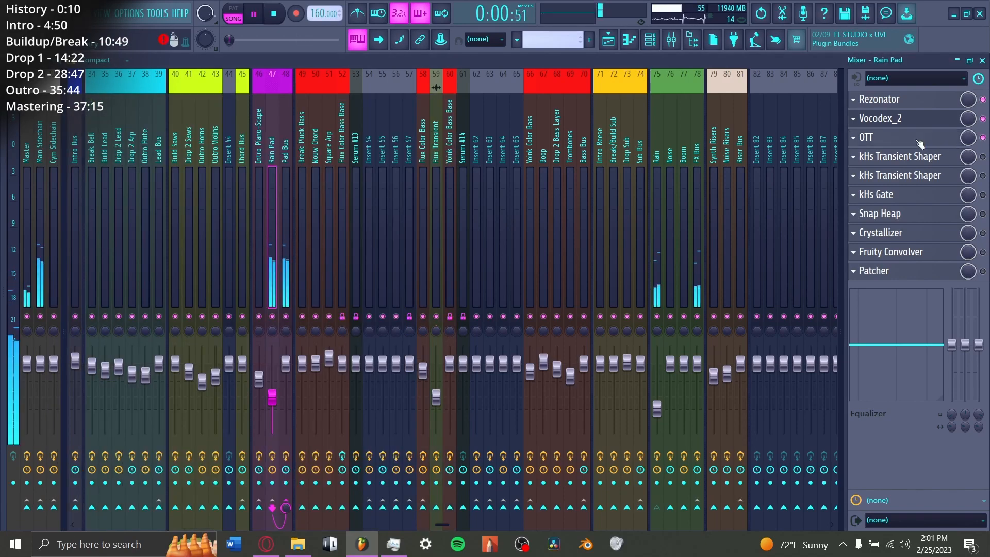
pyautogui.click(920, 141)
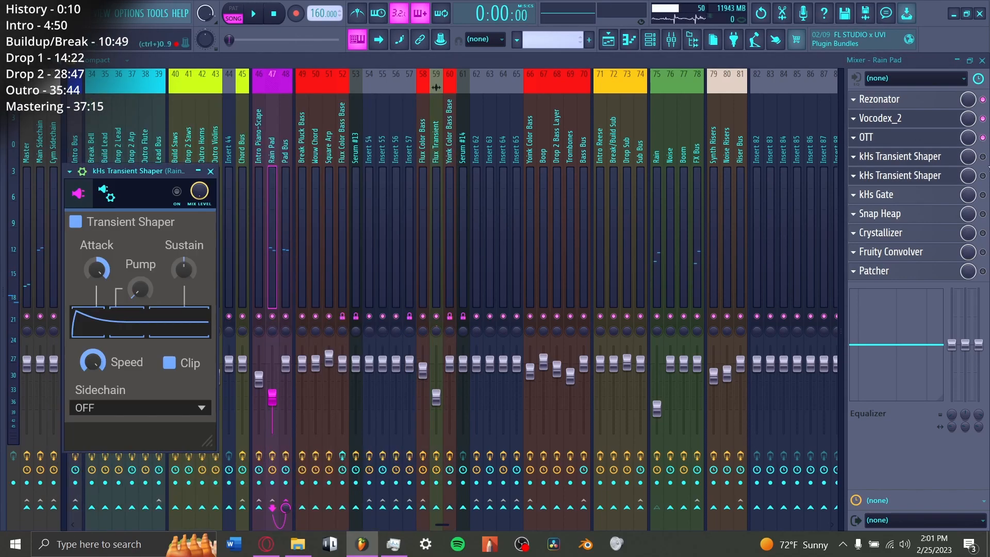
pyautogui.click(983, 157)
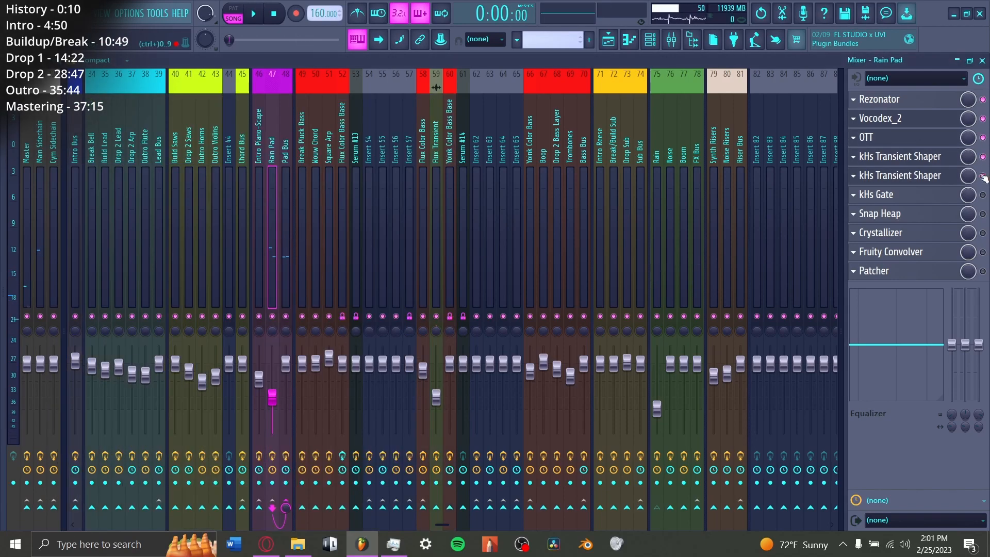
pyautogui.click(983, 176)
pyautogui.click(908, 176)
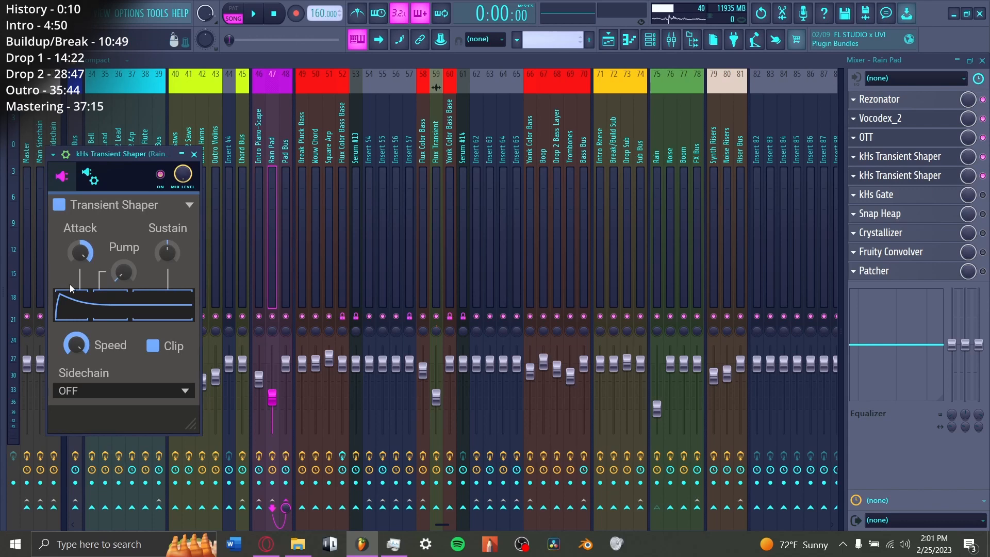
pyautogui.press('space')
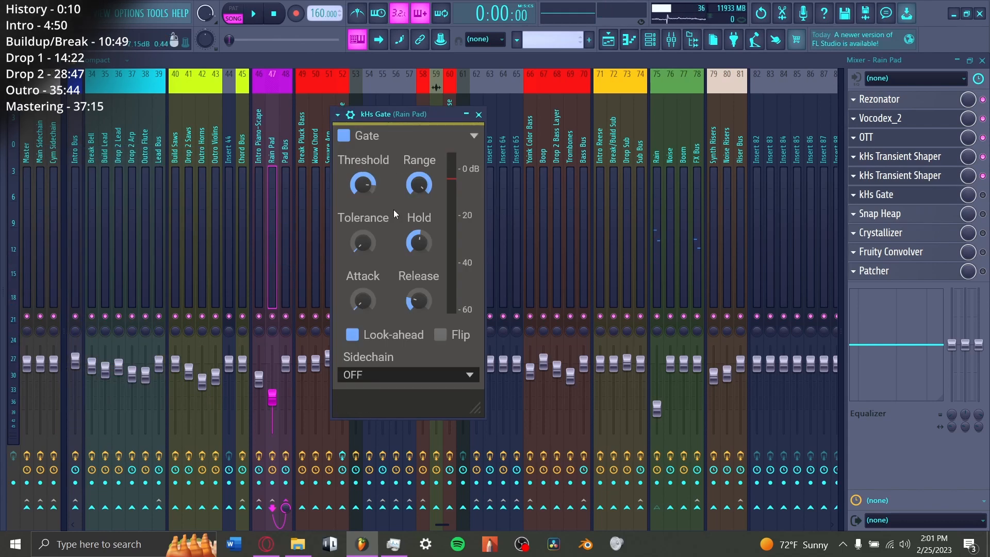
# Step: Enable kHs Gate on the Rain Pad track and audition it with the FX Bus muted
pyautogui.click(983, 196)
pyautogui.press('space')
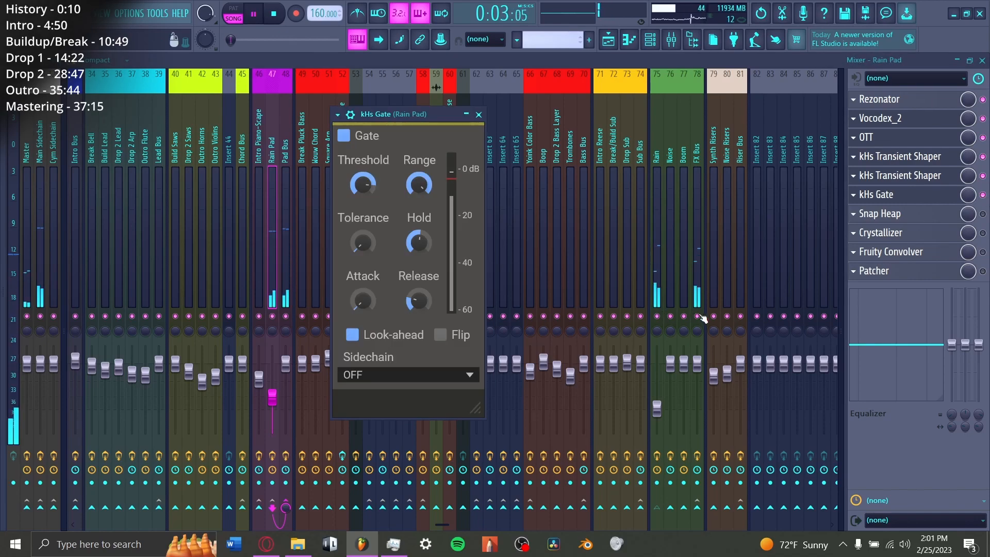
pyautogui.click(697, 316)
pyautogui.click(877, 195)
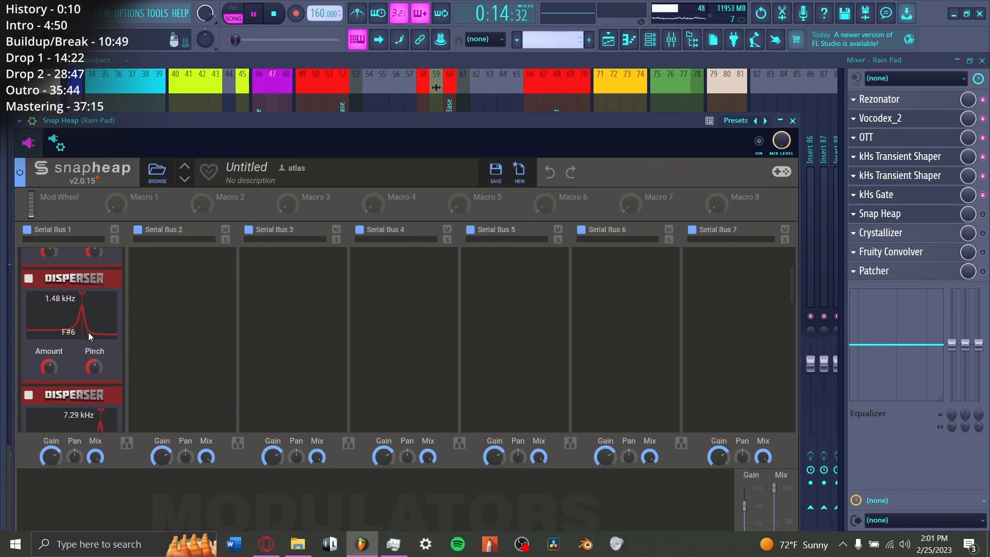
pyautogui.scroll(-5, 88, 332)
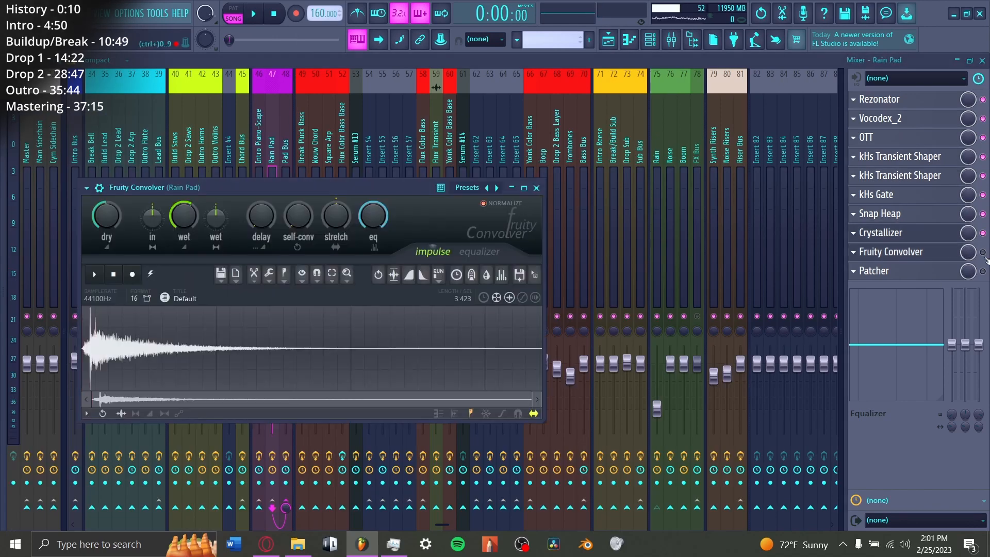
# Step: Enable Fruity Convolver and Patcher on the Rain Pad track, inspecting Patcher's map and its Fruity Parametric EQ 2
pyautogui.click(982, 252)
pyautogui.click(941, 273)
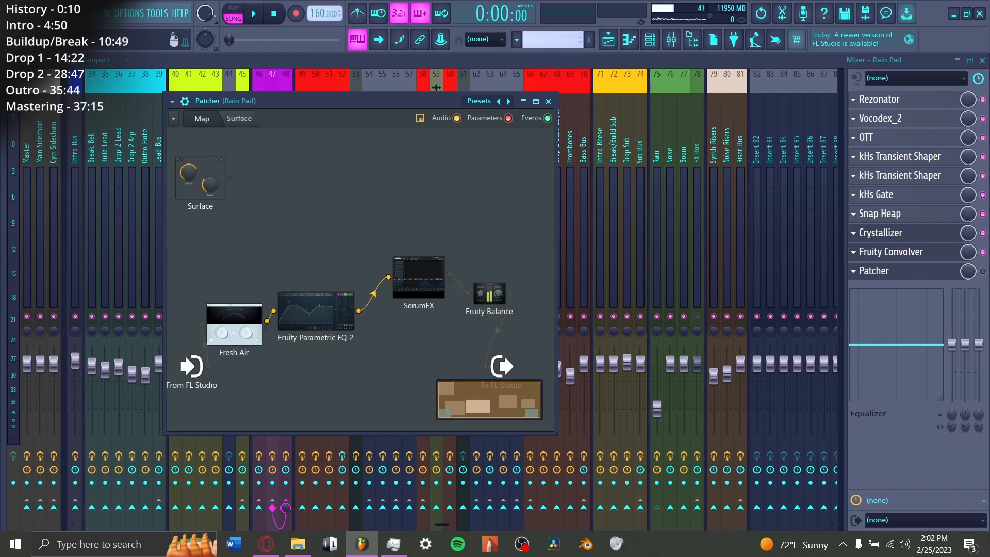
pyautogui.doubleClick(315, 311)
pyautogui.click(715, 163)
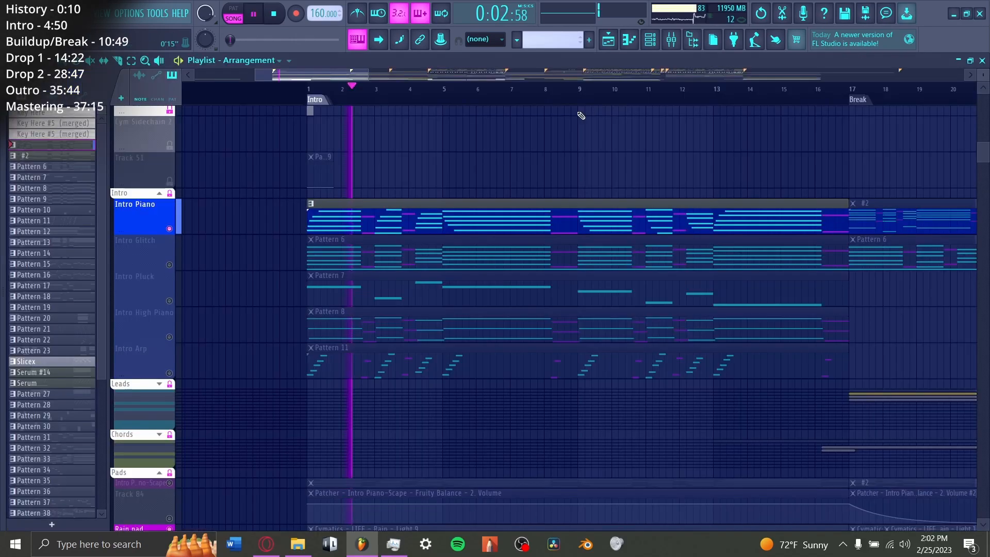
pyautogui.scroll(-5, 405, 347)
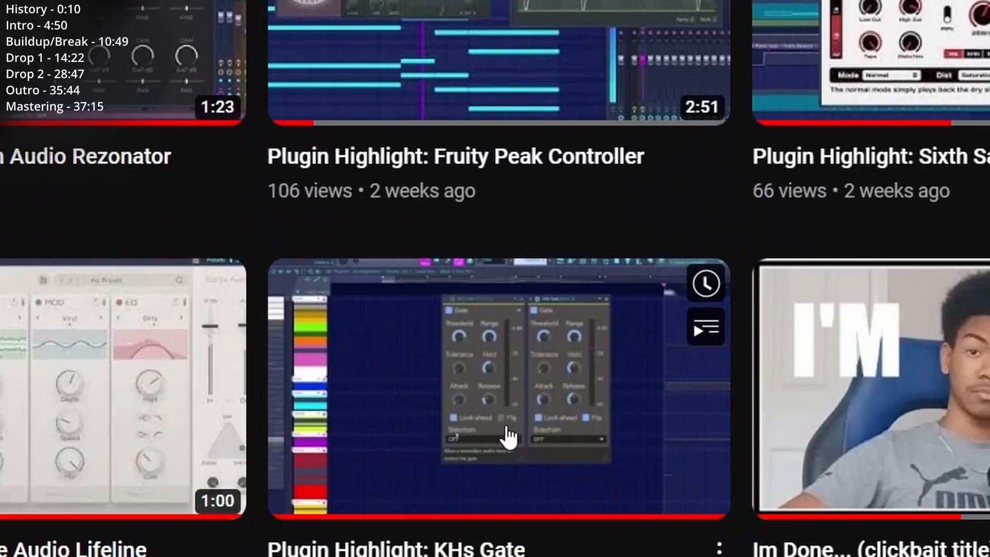
# Step: Audition the Intro Reese's Pattern 45 and open both Fruity Parametric EQ 2 effects on its mixer track
pyautogui.scroll(-3, 495, 423)
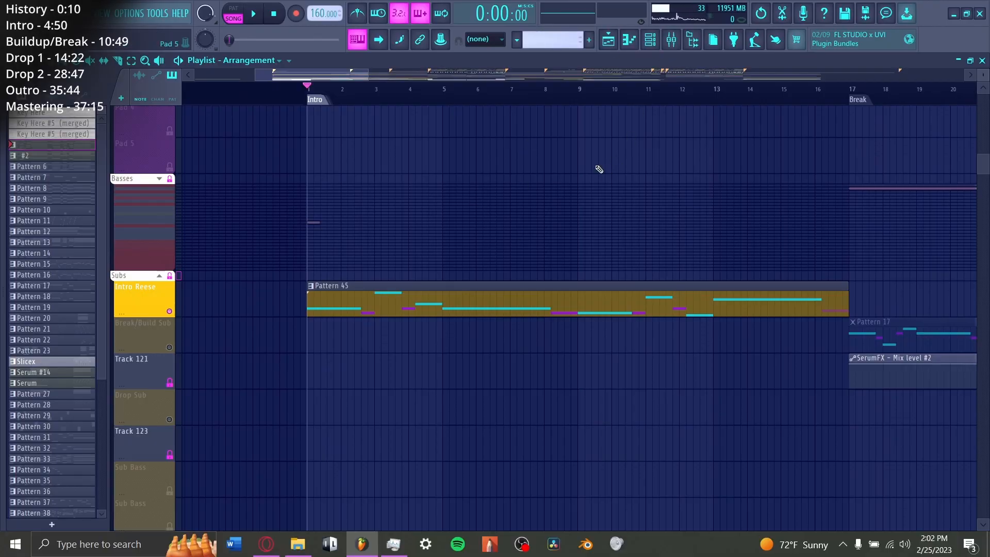
pyautogui.press('space')
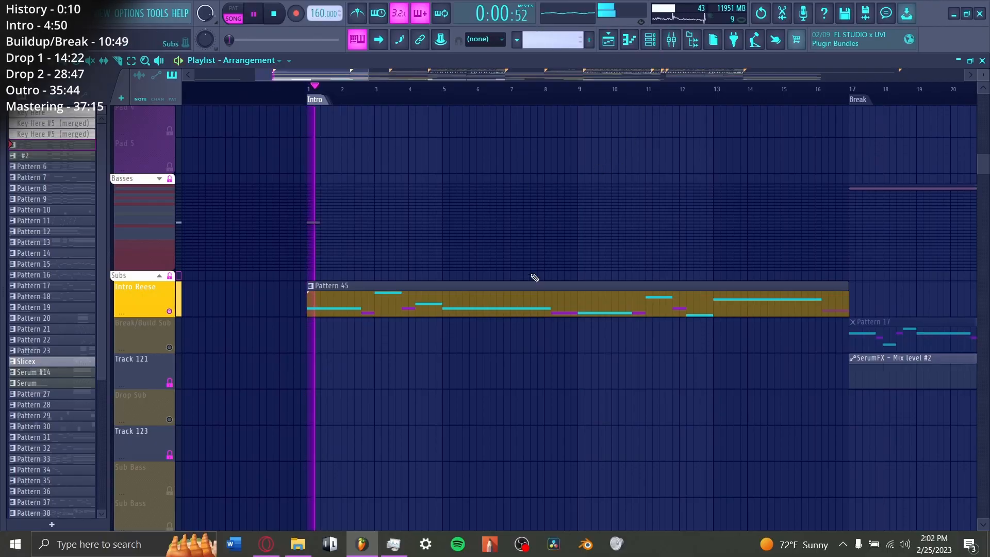
pyautogui.click(672, 40)
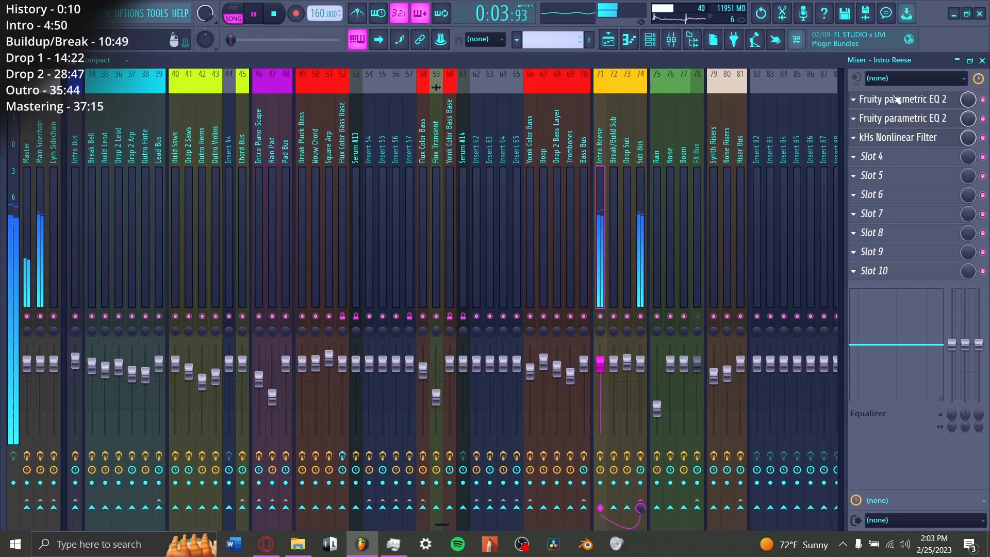
pyautogui.click(897, 99)
pyautogui.click(897, 118)
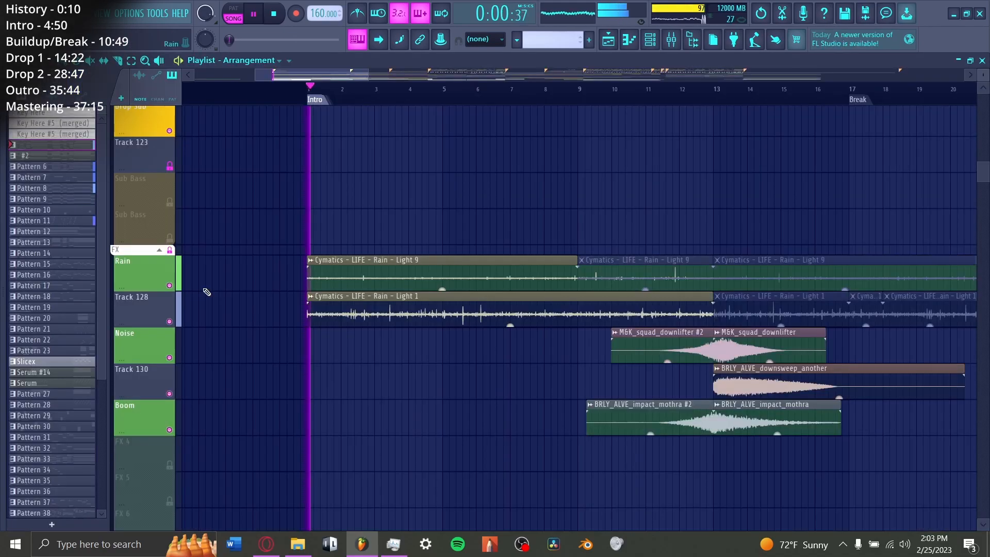
# Step: Play the intro with all layers and review its sub, pad, instrument and drum tracks in the playlist
pyautogui.scroll(9, 206, 292)
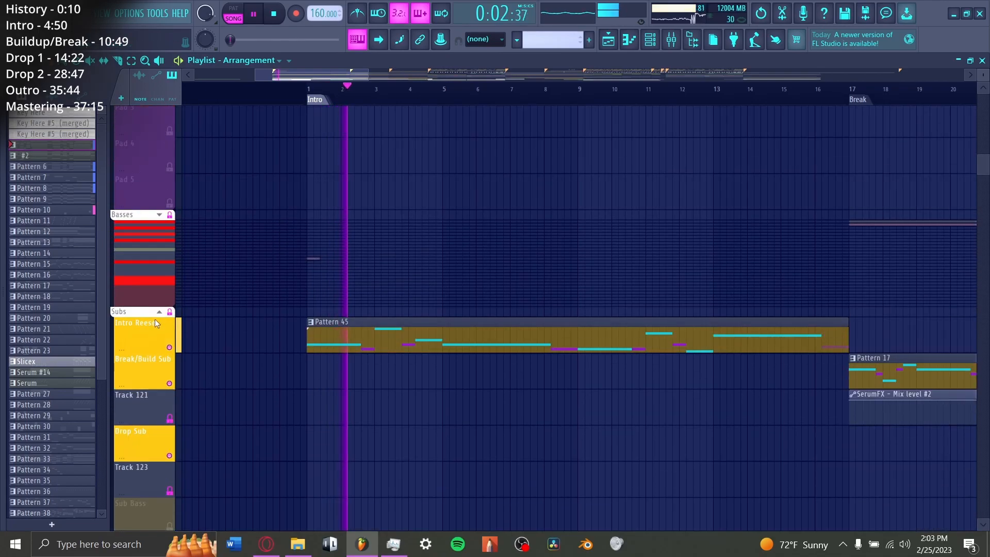
pyautogui.scroll(10, 156, 323)
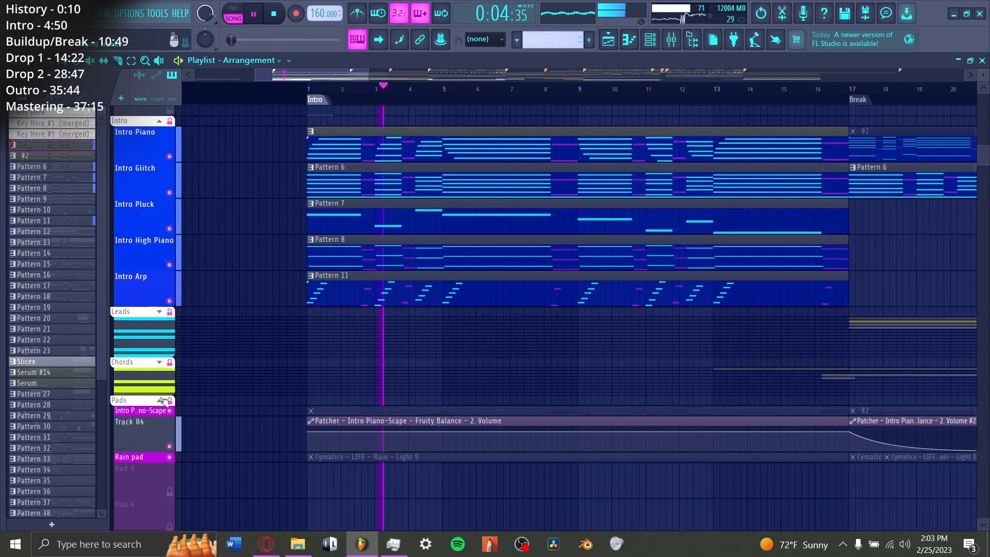
pyautogui.scroll(10, 164, 401)
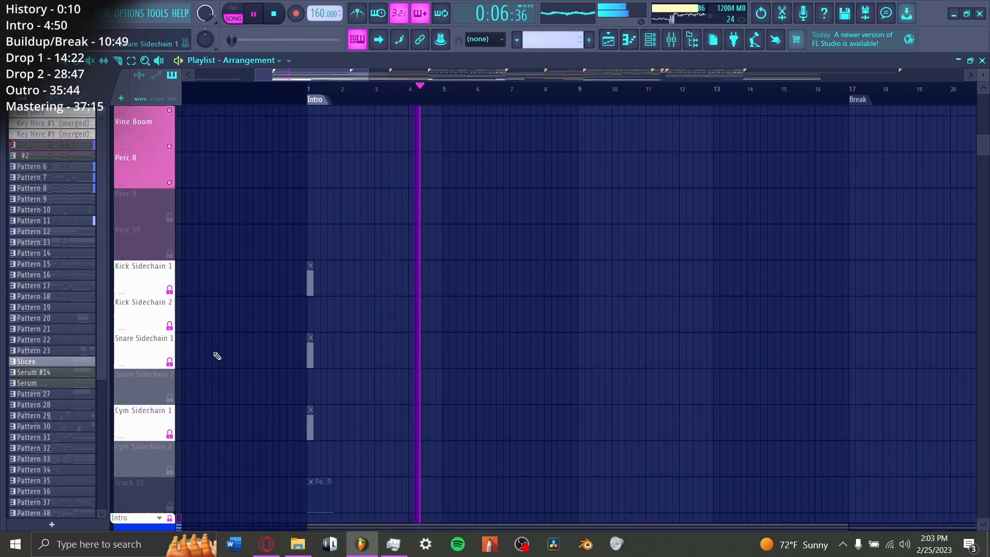
pyautogui.scroll(10, 217, 356)
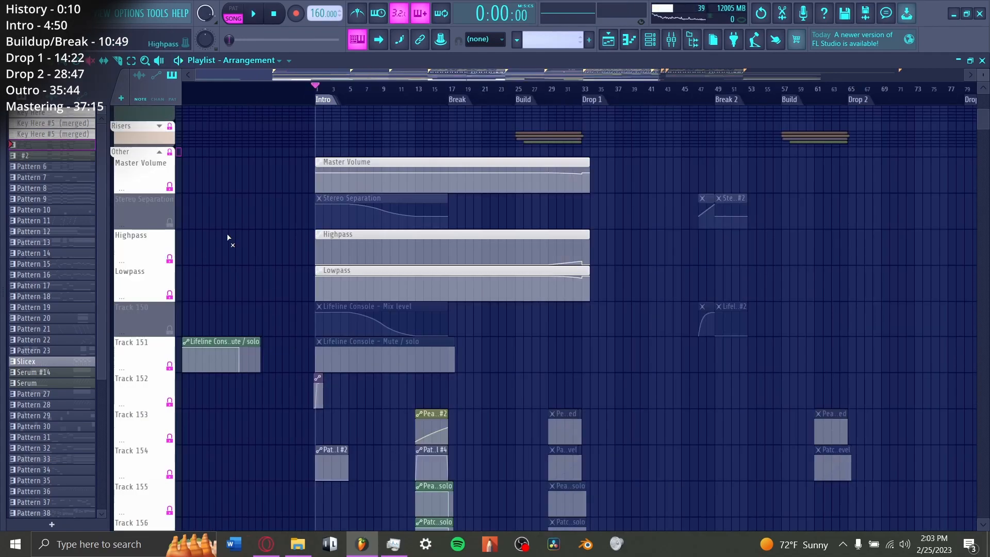
# Step: Enable the Stereo Separation automation track in the Other group and audition the intro with the master automations
pyautogui.click(220, 352)
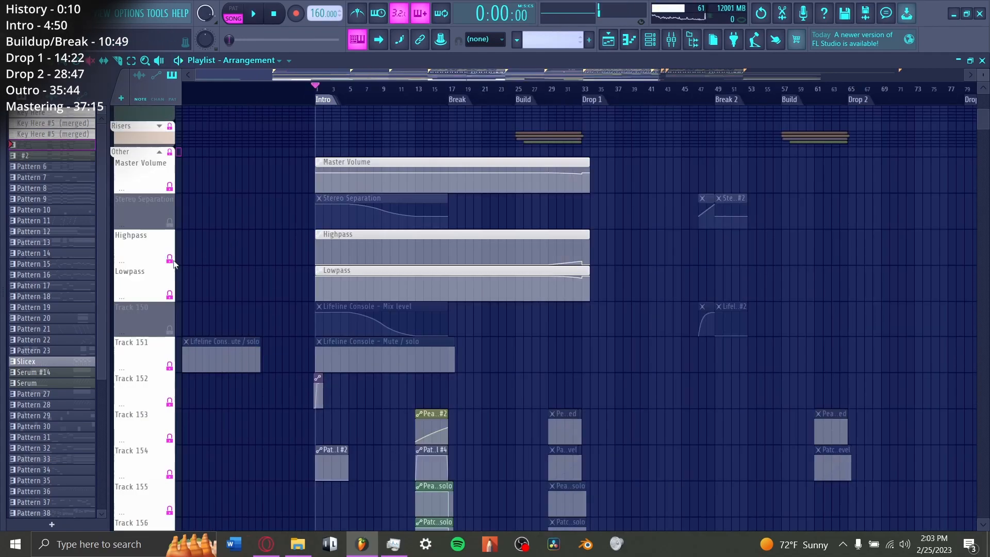
pyautogui.click(174, 222)
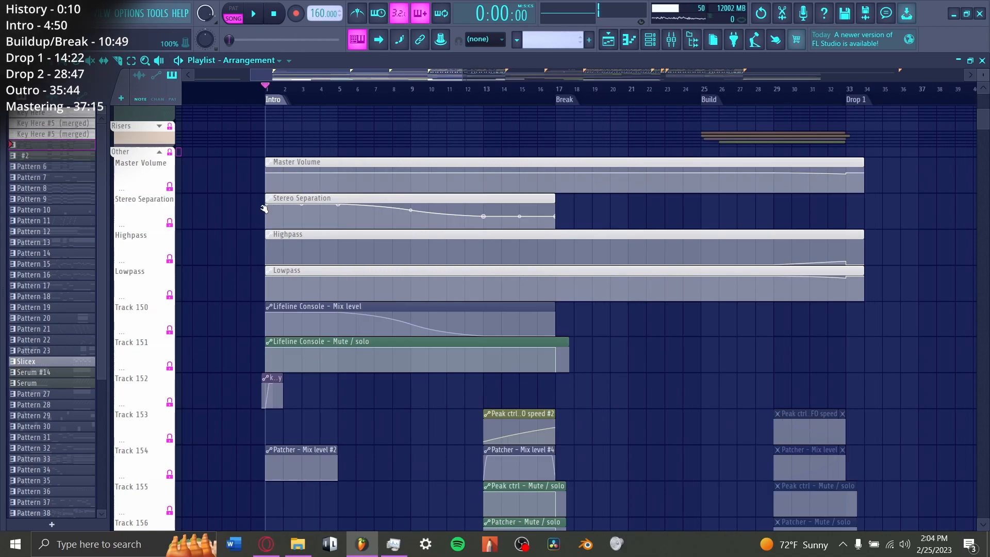
pyautogui.scroll(-1, 310, 281)
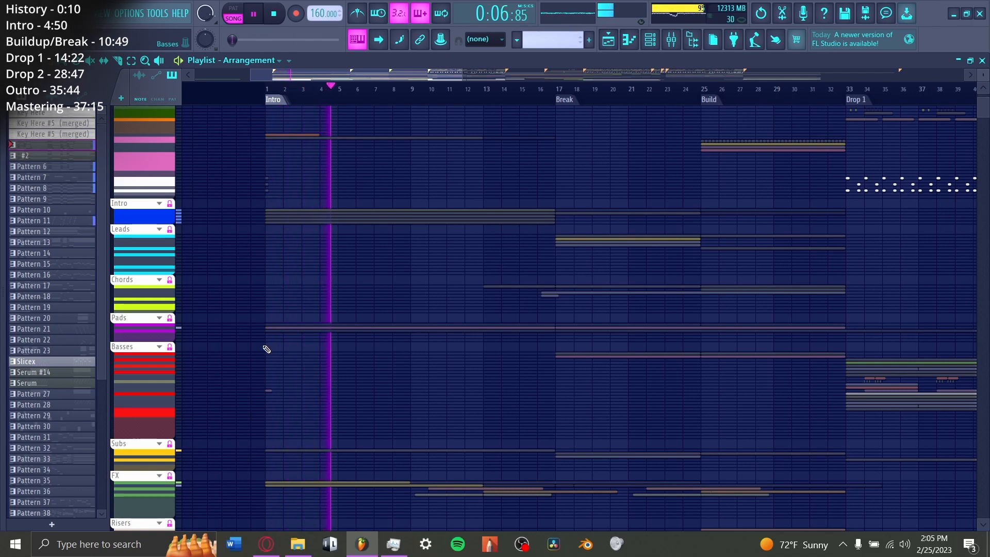
pyautogui.scroll(-5, 266, 349)
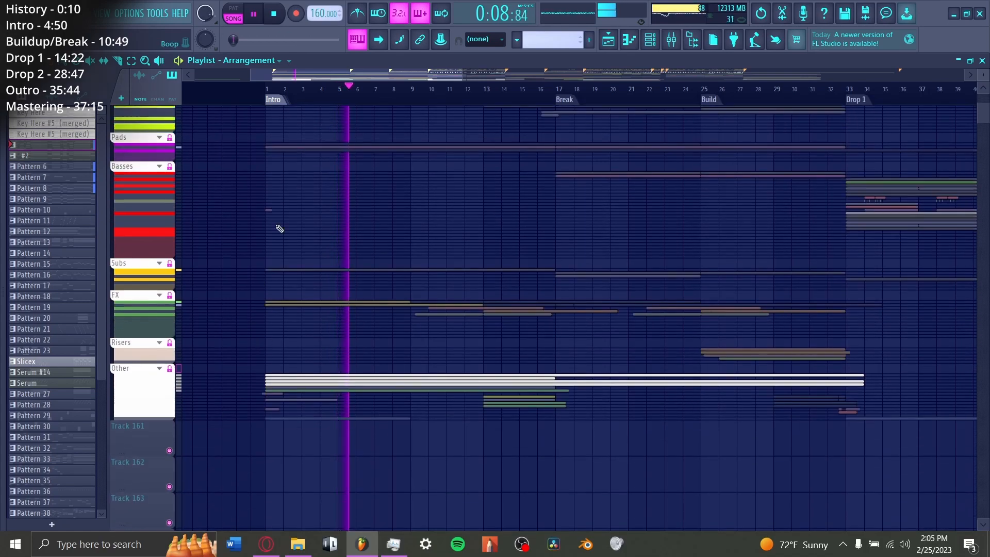
pyautogui.press('space')
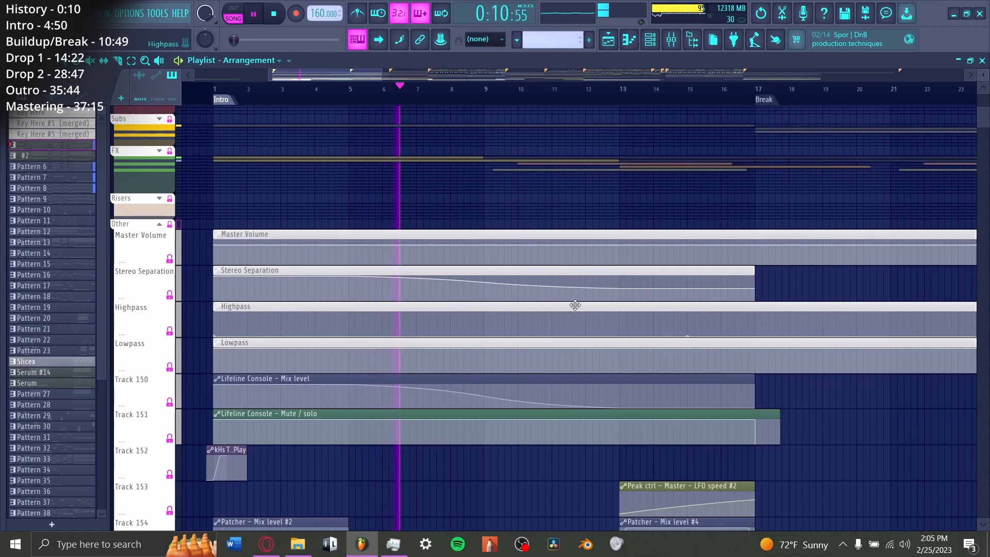
pyautogui.click(509, 104)
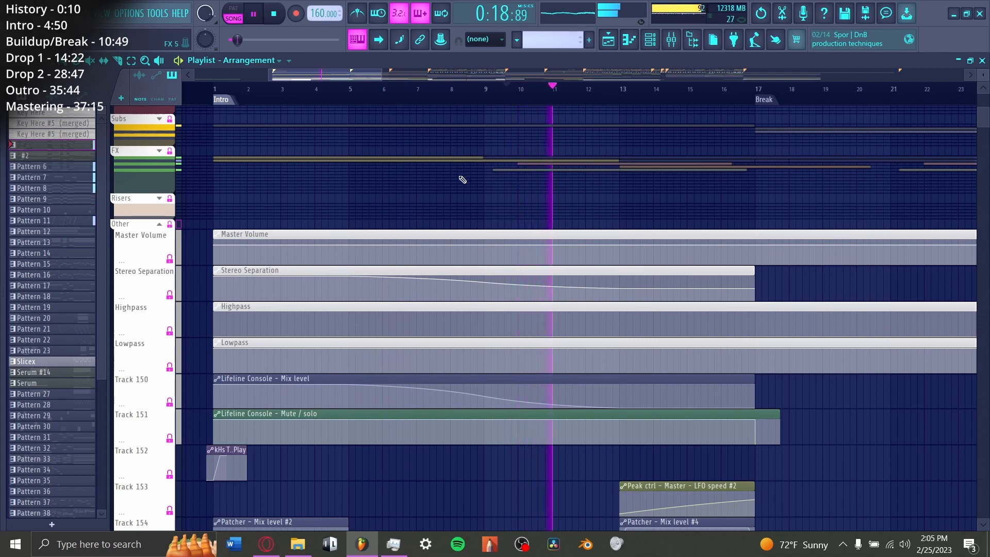
# Step: Expand the FX group and play through its downlifter, downsweep and impact clips leading to the Break
pyautogui.click(160, 151)
pyautogui.scroll(-3, 360, 206)
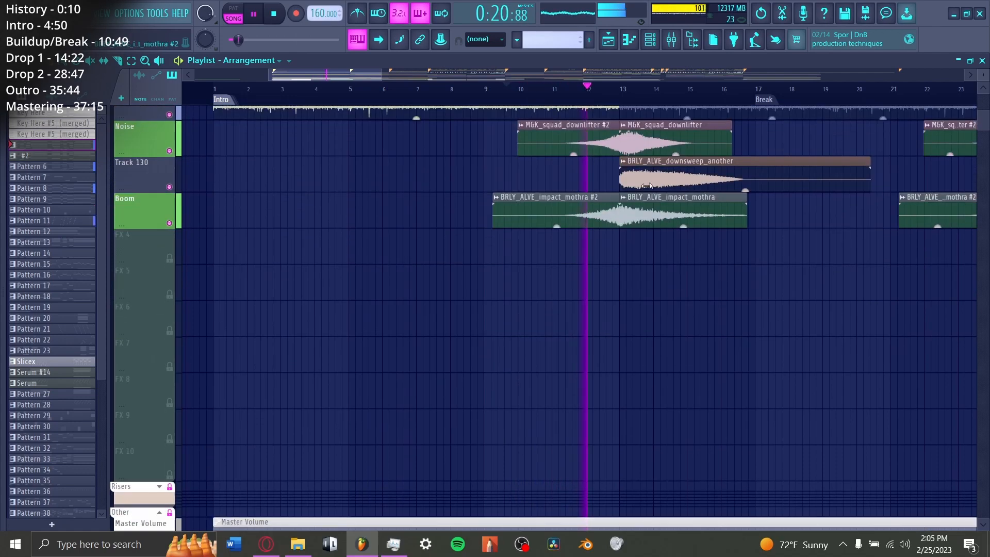
pyautogui.scroll(3, 708, 97)
pyautogui.press('space')
pyautogui.scroll(3, 457, 356)
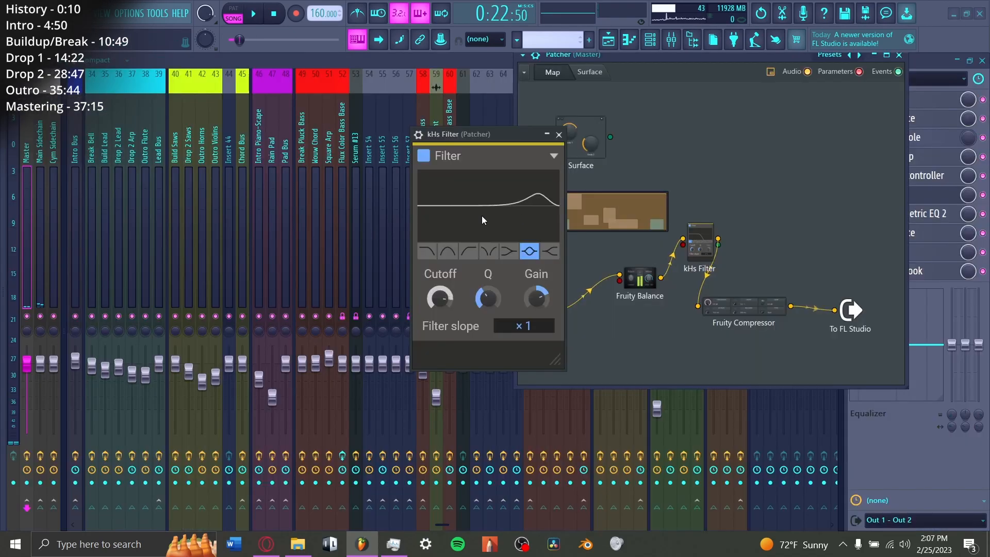
# Step: Audition the kHs Filter and inspect the Fruity Compressor inside the Master track's Patcher, closing the compressor
pyautogui.press('space')
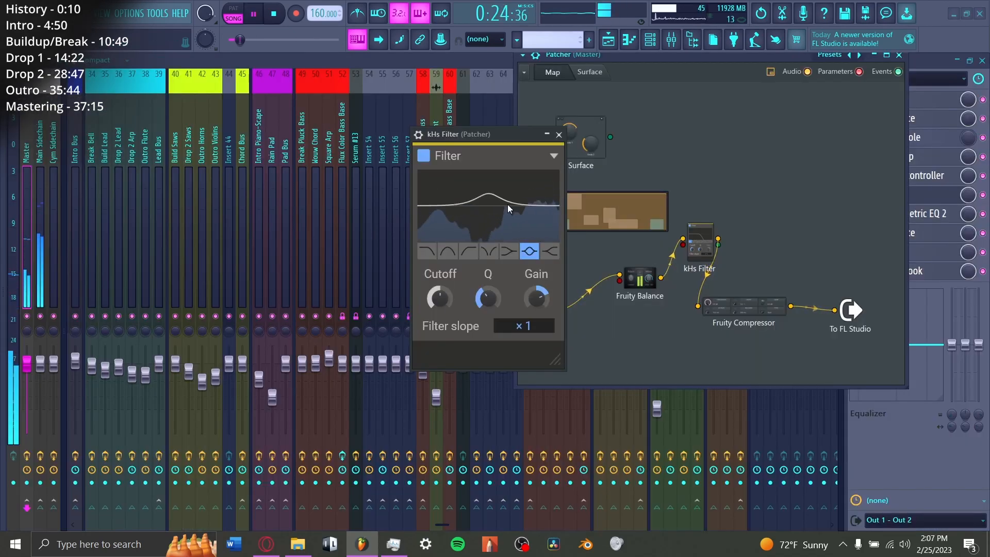
pyautogui.click(750, 320)
pyautogui.press('space')
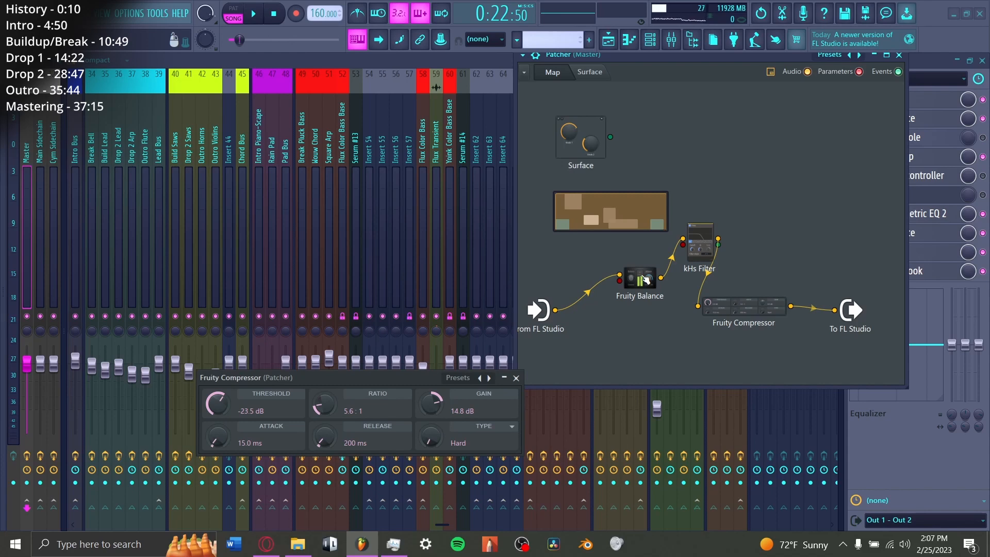
pyautogui.press('space')
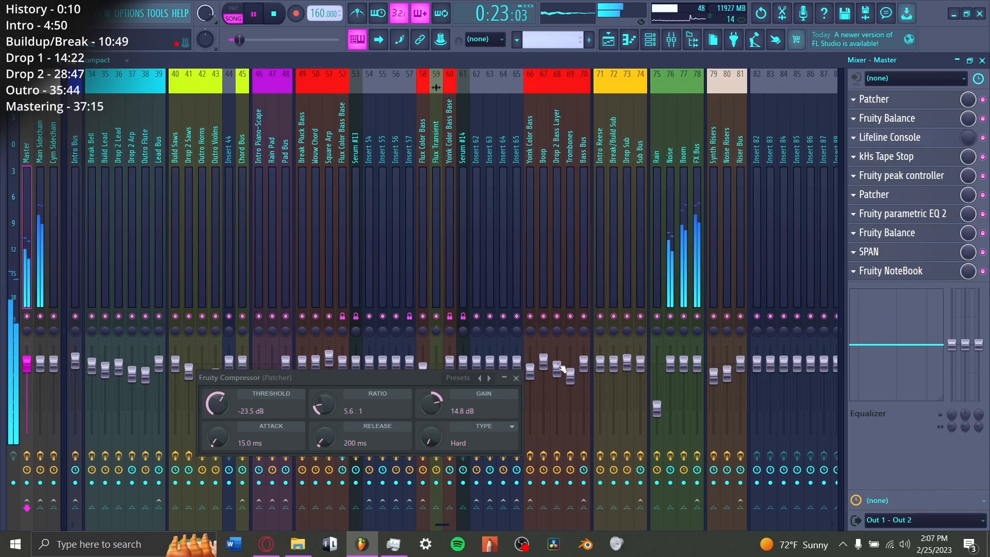
pyautogui.click(515, 377)
# Step: Collapse the FX group and audition bars 13 to 17 while reviewing the Peak ctrl and Patcher automation clips
pyautogui.click(608, 39)
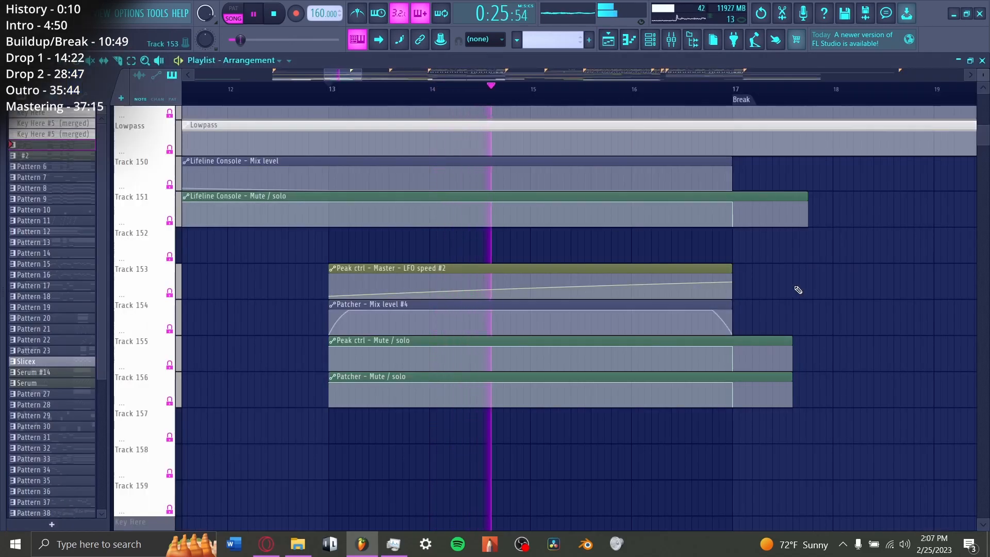
pyautogui.press('space')
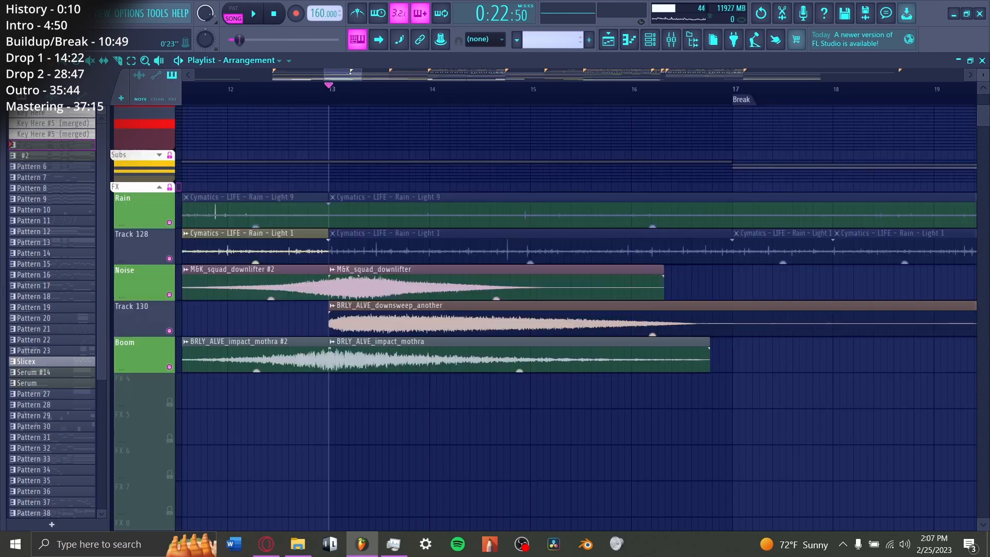
pyautogui.click(159, 187)
pyautogui.press('space')
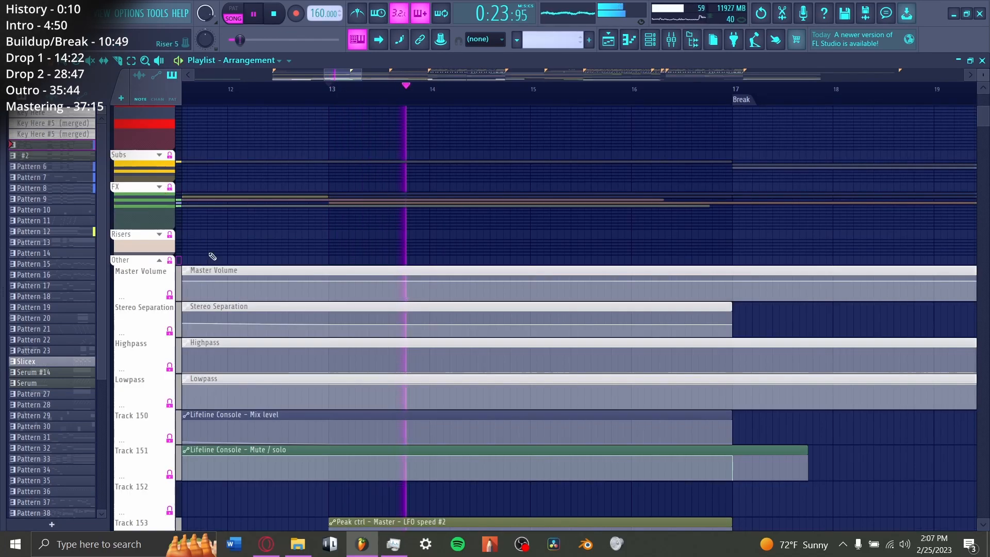
pyautogui.scroll(-6, 212, 256)
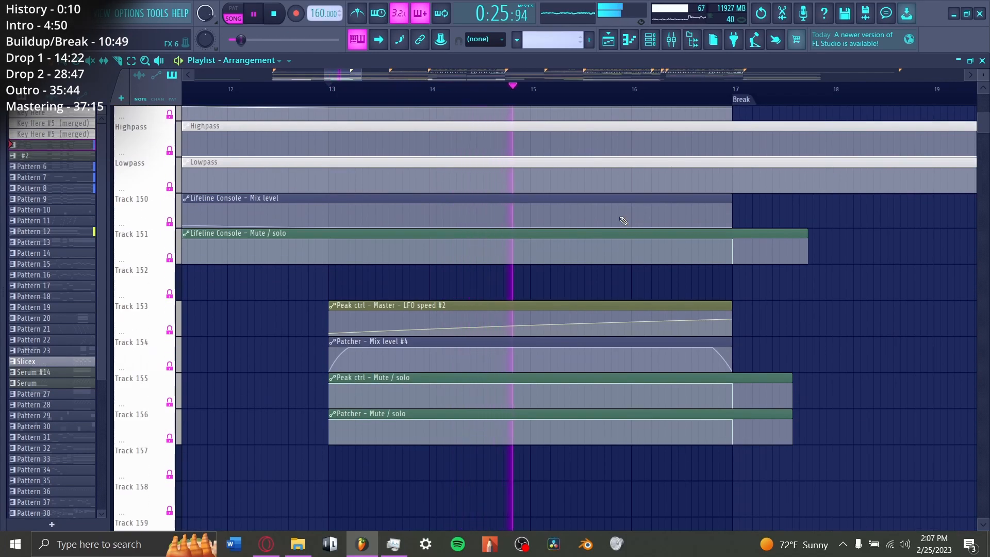
pyautogui.scroll(8, 829, 322)
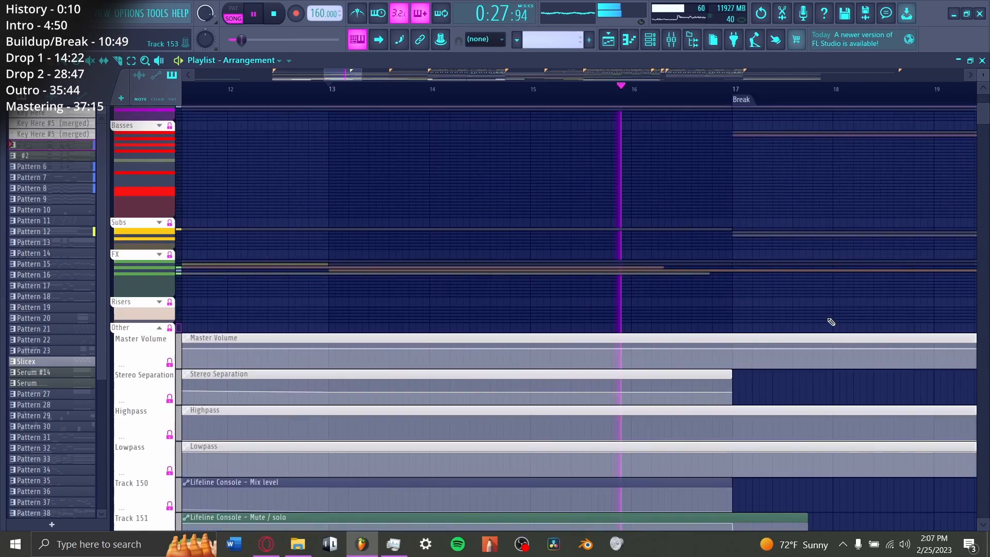
pyautogui.scroll(-7, 831, 322)
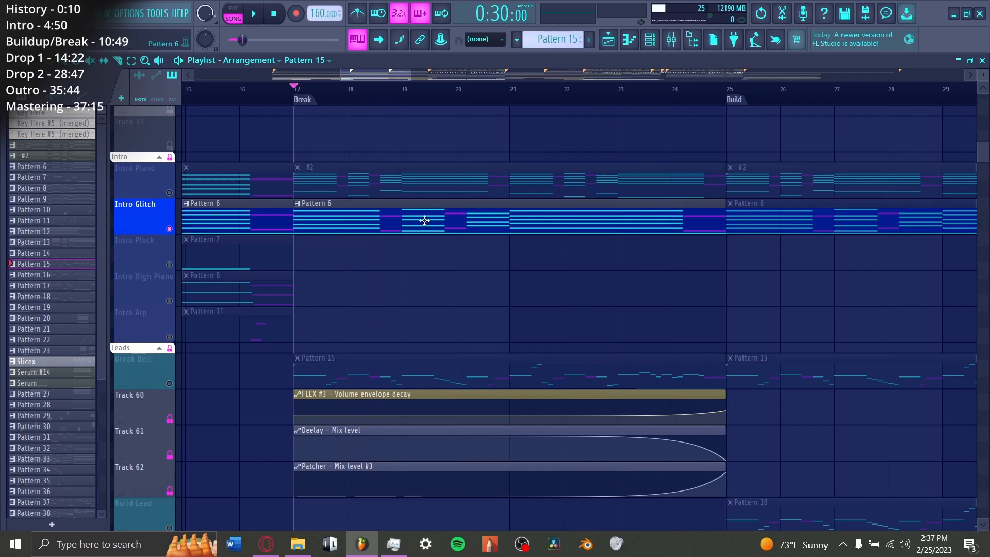
# Step: Audition the Chord 1 track's lead-in to the Break and open Fruity Reeverb 2 on Build Saws
pyautogui.scroll(-15, 171, 226)
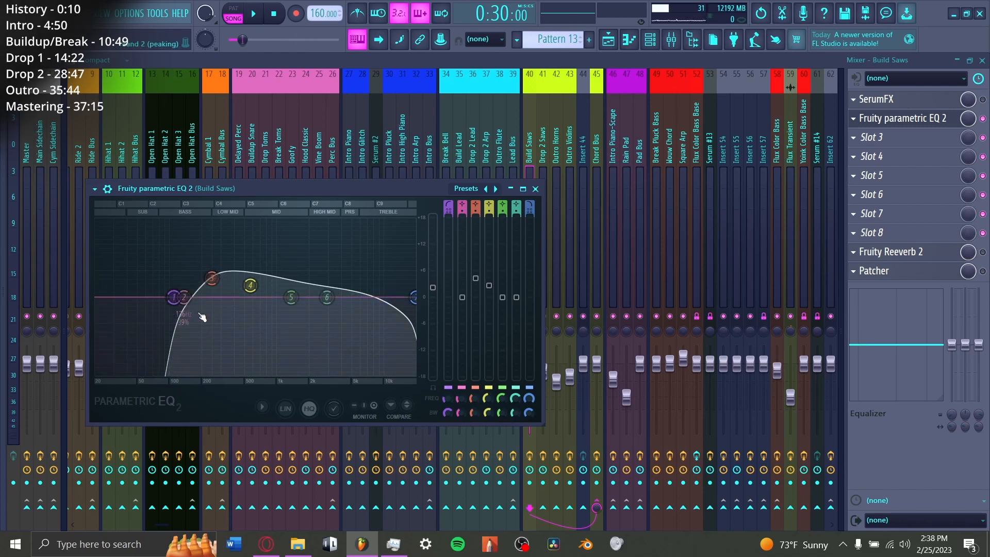
pyautogui.click(614, 38)
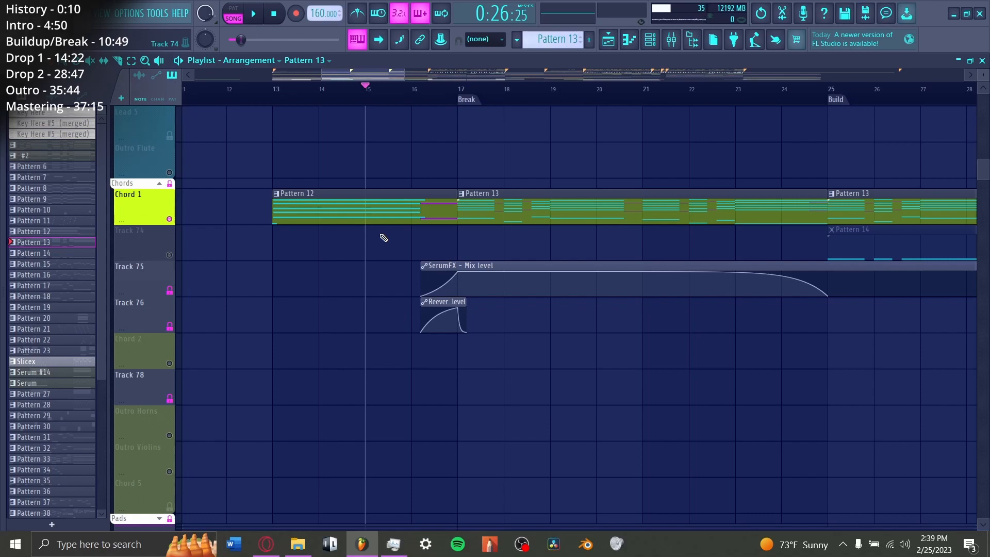
pyautogui.press('space')
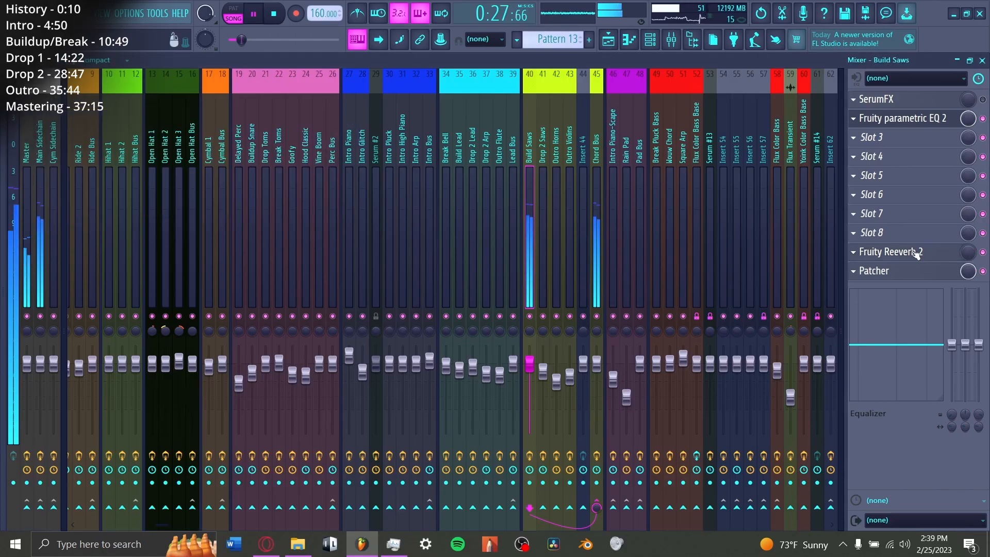
pyautogui.click(917, 252)
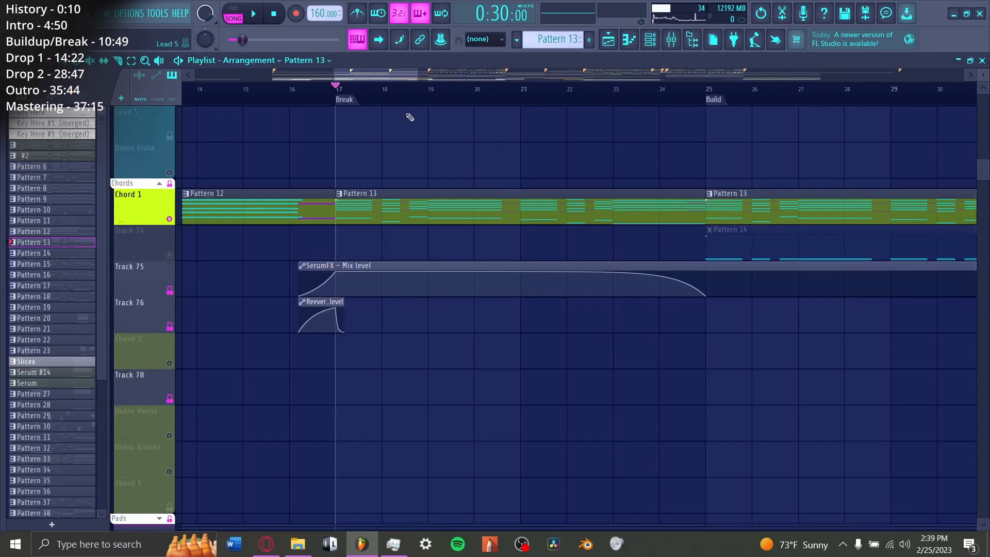
# Step: Inspect SerumFX on the Build Saws track, covering its filter and compressor settings, and return to the playlist
pyautogui.click(671, 40)
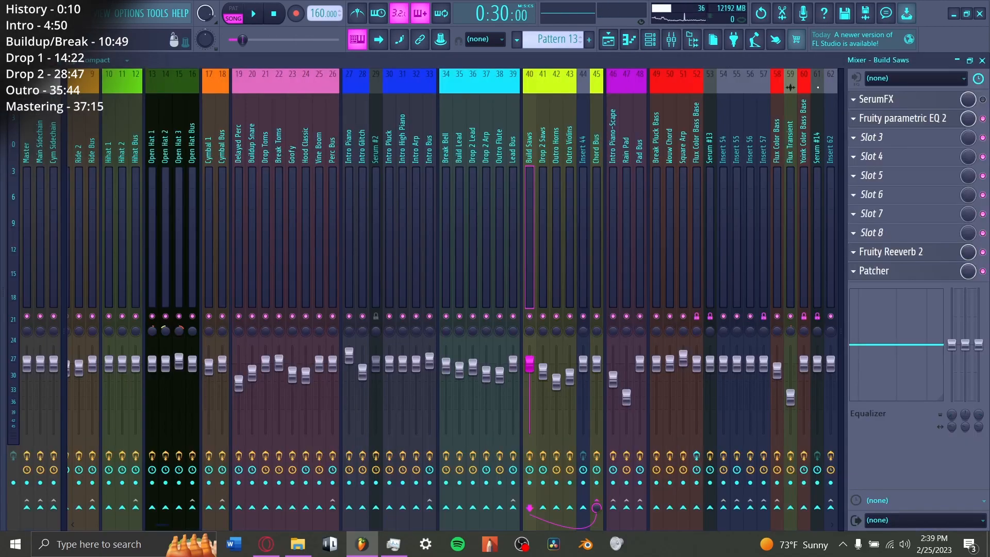
pyautogui.click(898, 100)
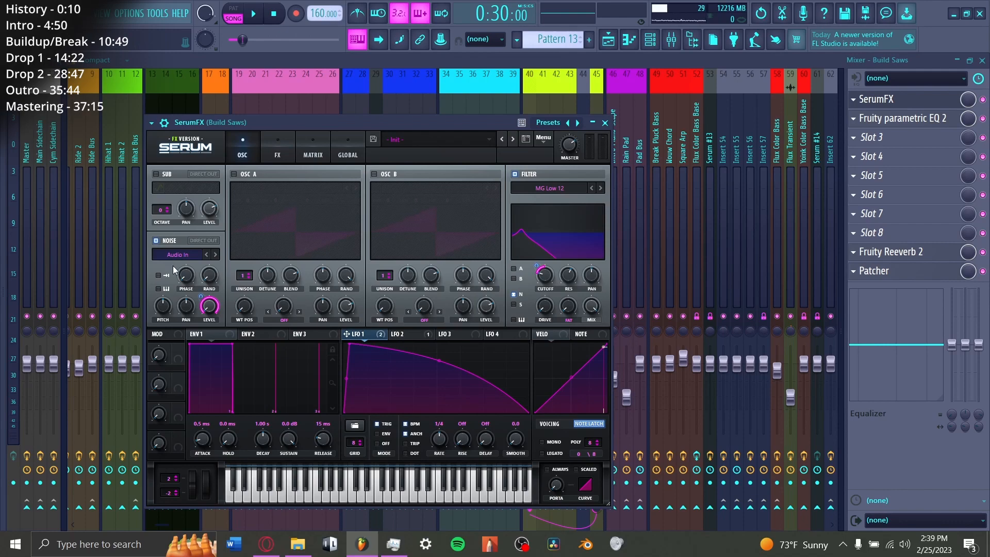
pyautogui.click(566, 189)
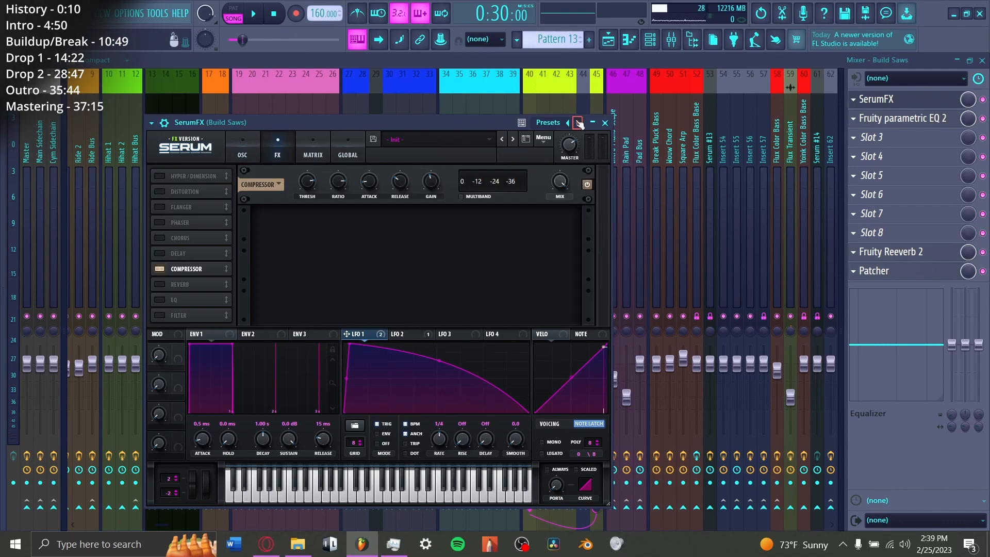
pyautogui.click(608, 40)
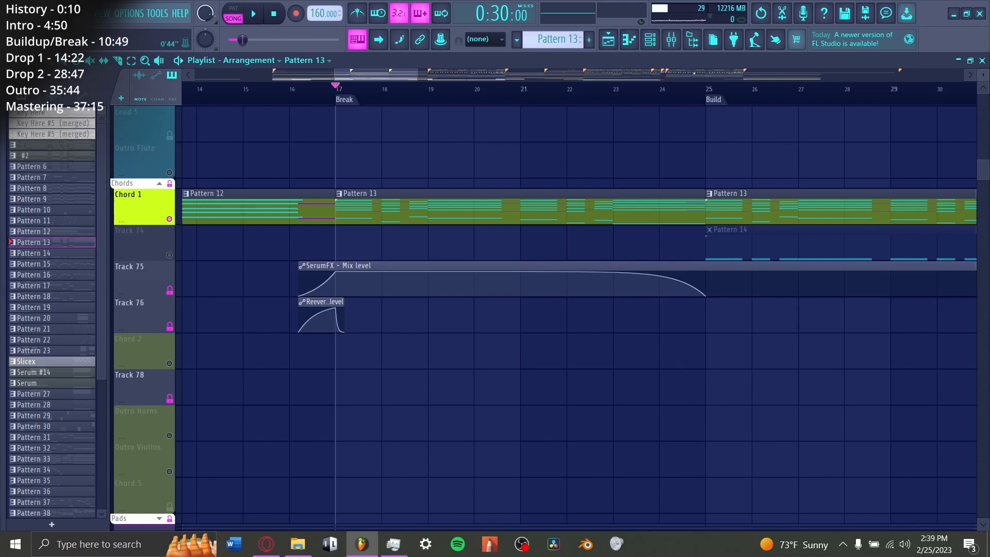
# Step: Play Chord 1's Pattern 13 through the Break to hear the SerumFX mix level automation
pyautogui.press('space')
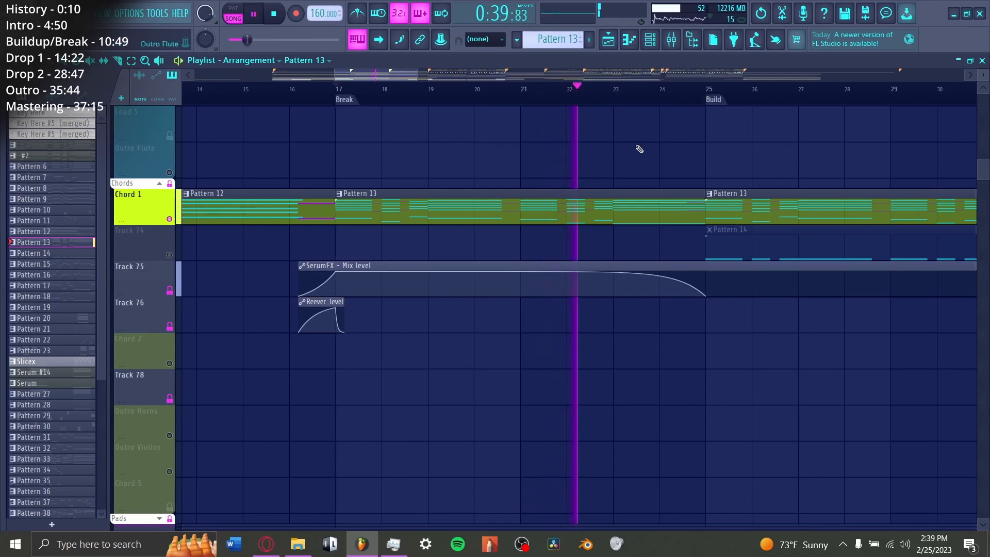
pyautogui.scroll(-7, 639, 153)
pyautogui.press('space')
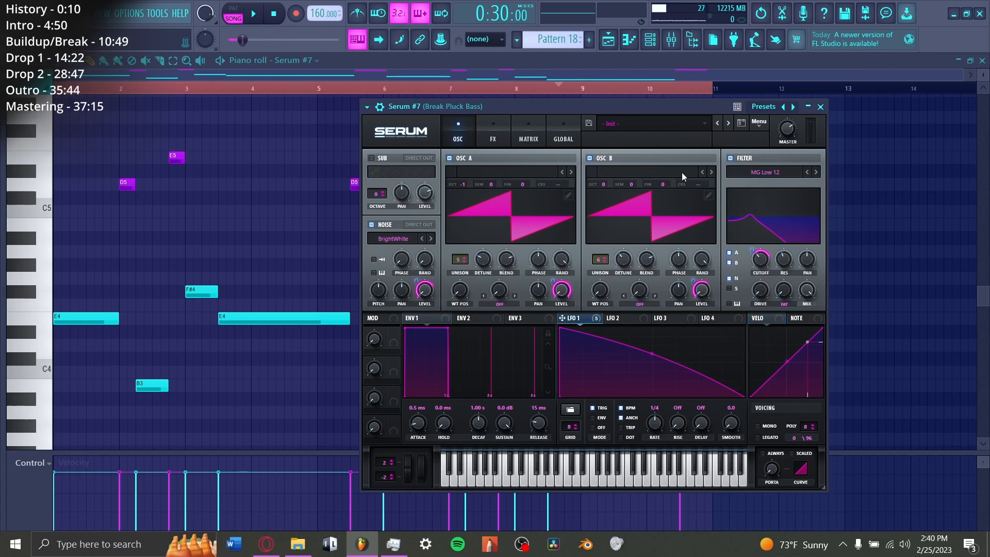
# Step: Review the effects in Break Pluck Bass's Serum #7 and audition the track with its Ozone Imager 2 open
pyautogui.click(493, 135)
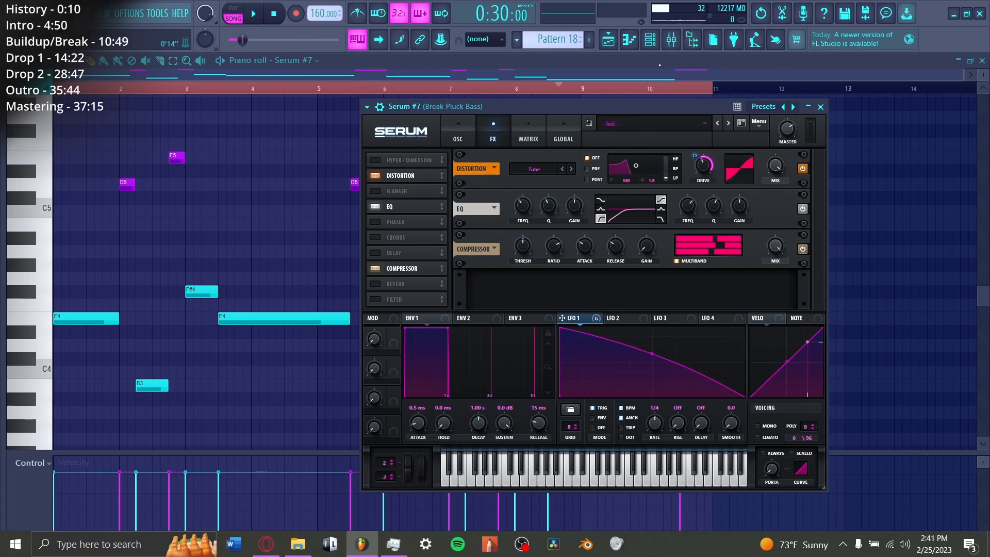
pyautogui.click(672, 39)
pyautogui.click(936, 104)
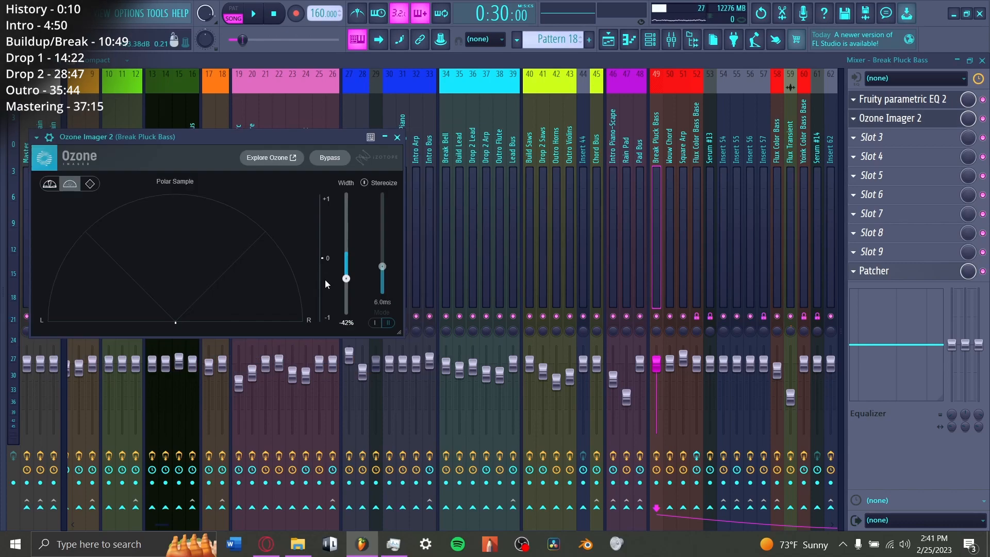
pyautogui.press('space')
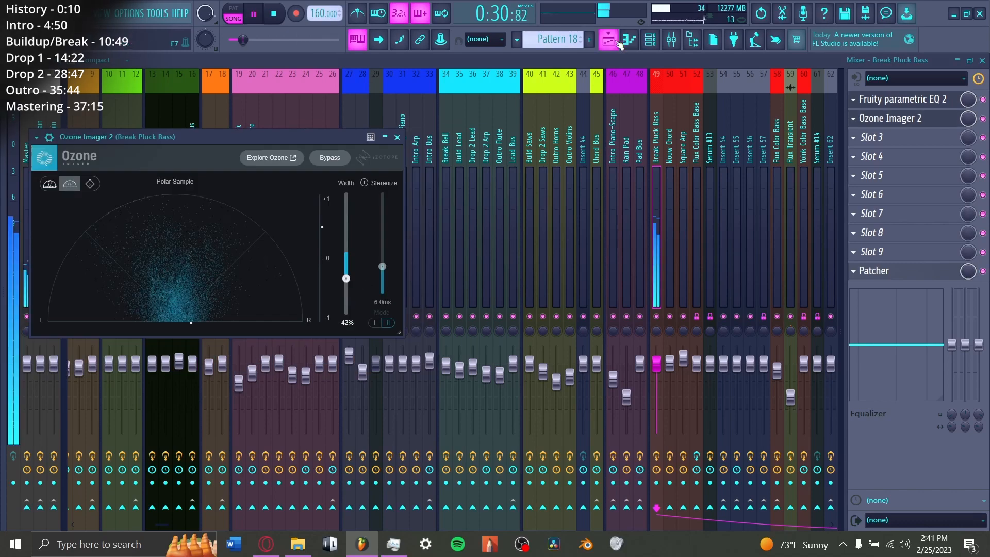
# Step: Audition the Break Pluck Bass's Pattern 18 from the start of the Build with its Serum LFO1 Rate automation
pyautogui.press('F5')
pyautogui.scroll(-2, 565, 165)
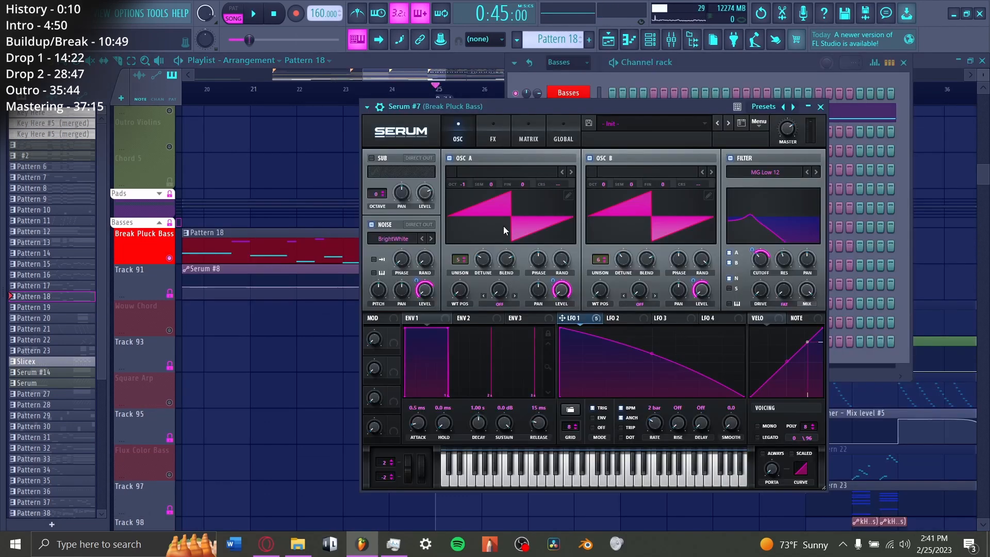
pyautogui.rightClick(347, 178)
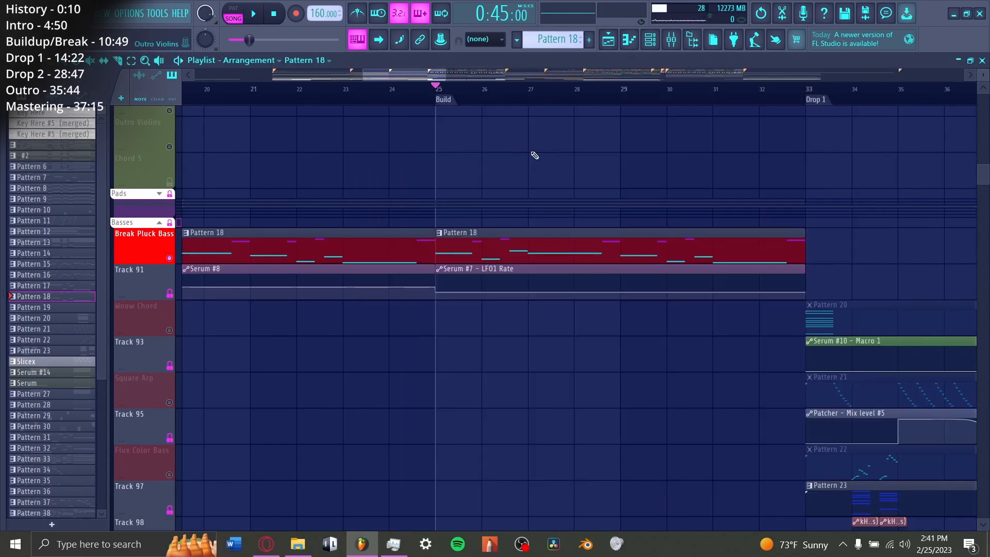
pyautogui.press('space')
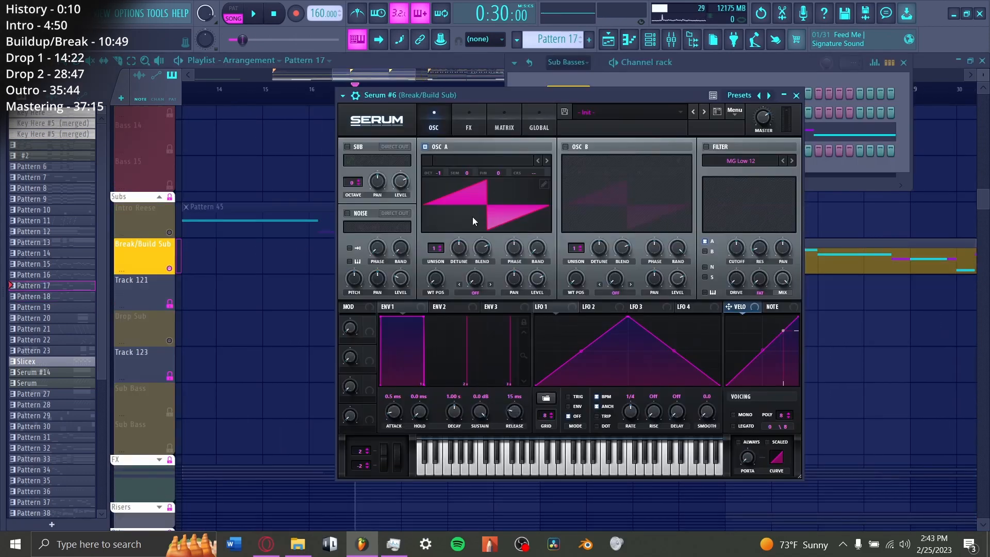
# Step: Inspect the Break/Build Sub's Serum effects and mixer SerumFX, and play Pattern 17 from the Break into the Build
pyautogui.click(468, 121)
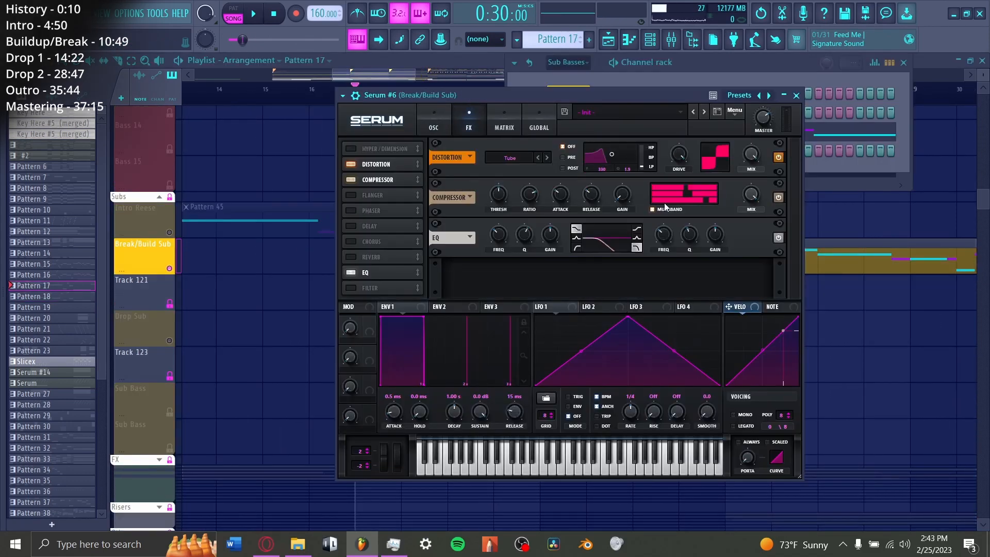
pyautogui.click(671, 40)
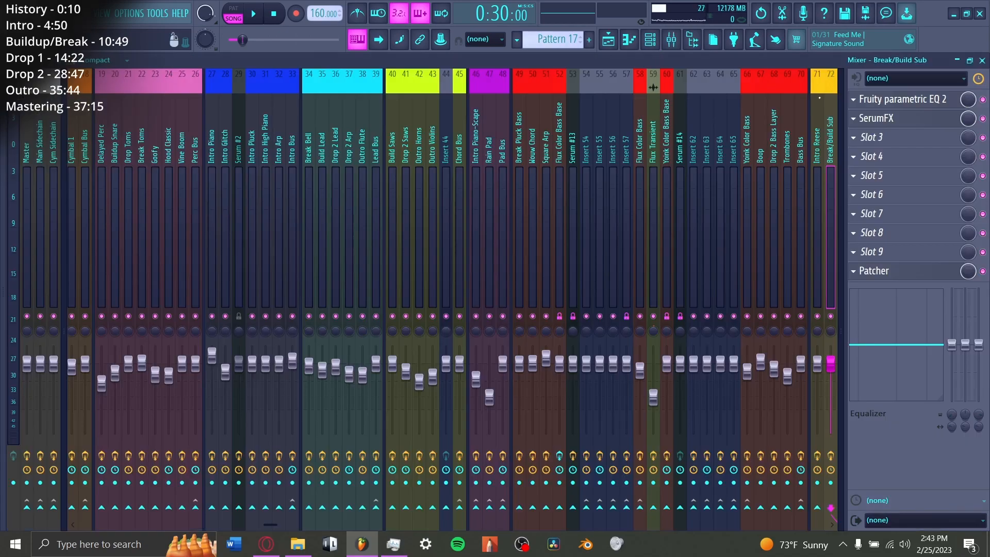
pyautogui.click(913, 122)
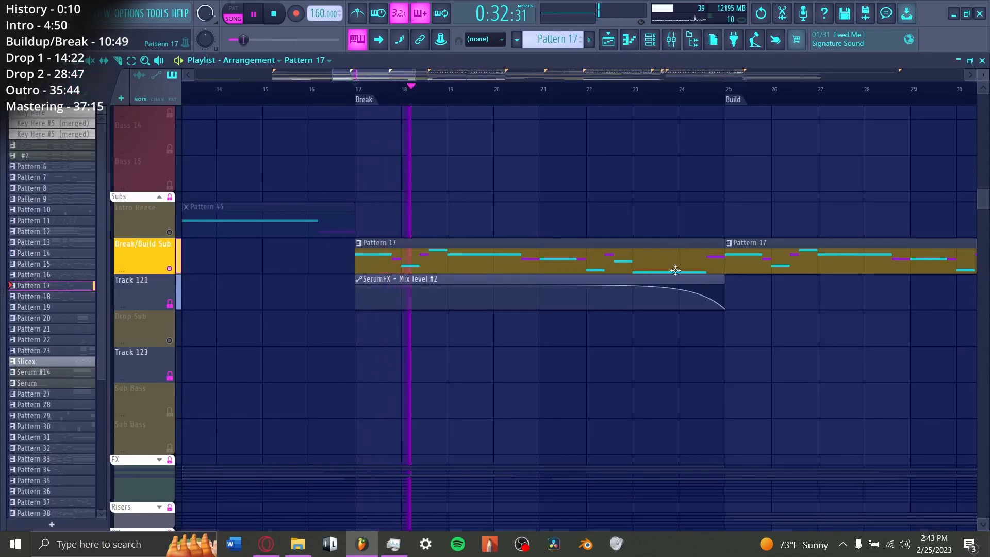
pyautogui.click(635, 88)
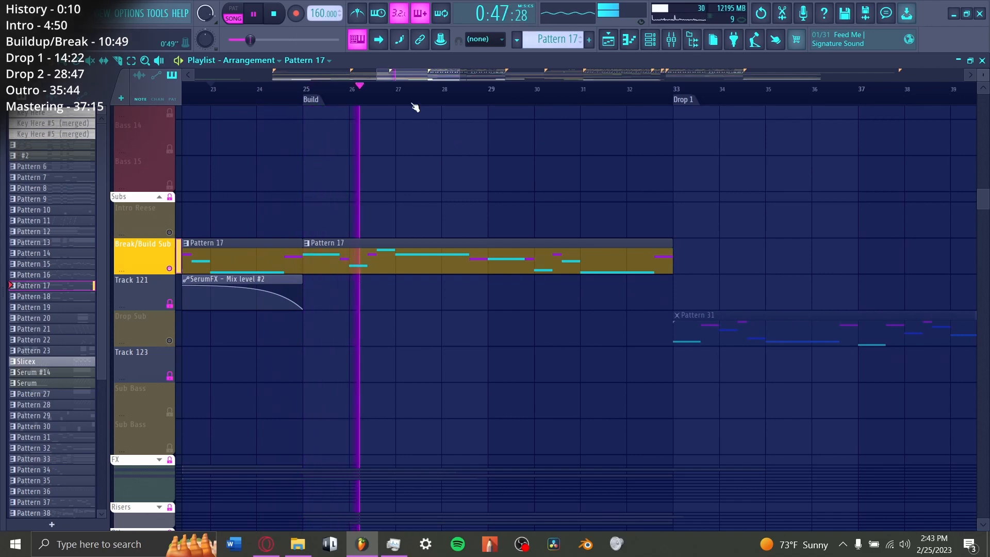
pyautogui.press('space')
# Step: Review the Noise and Boom clips around the Build and play the Risers group from bar 29
pyautogui.scroll(-5, 335, 297)
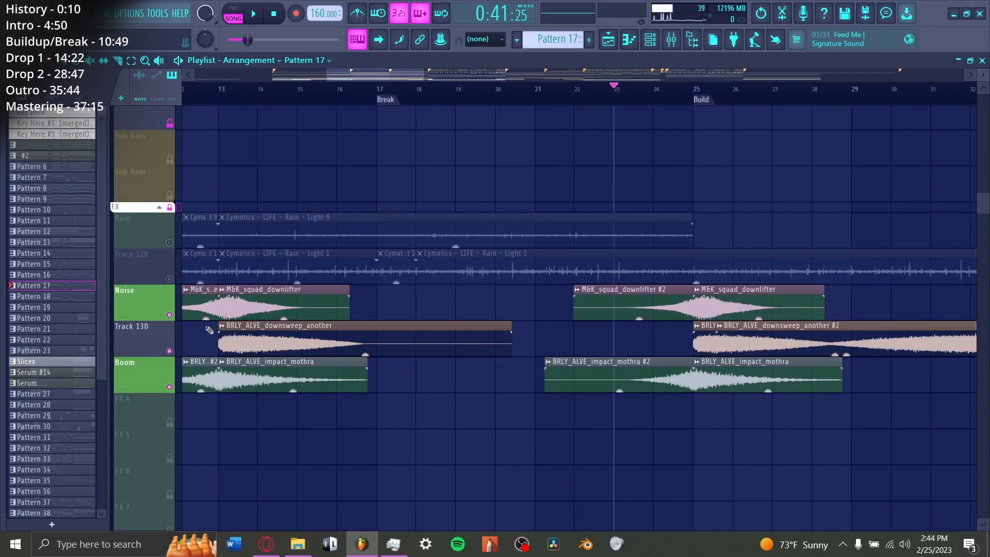
pyautogui.moveTo(340, 75); pyautogui.dragTo(368, 76)
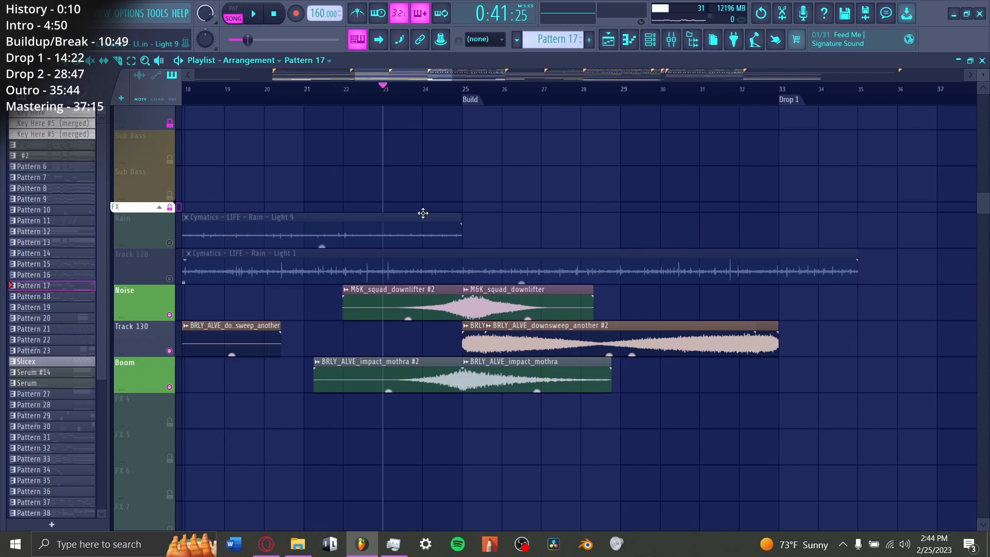
pyautogui.scroll(-6, 415, 252)
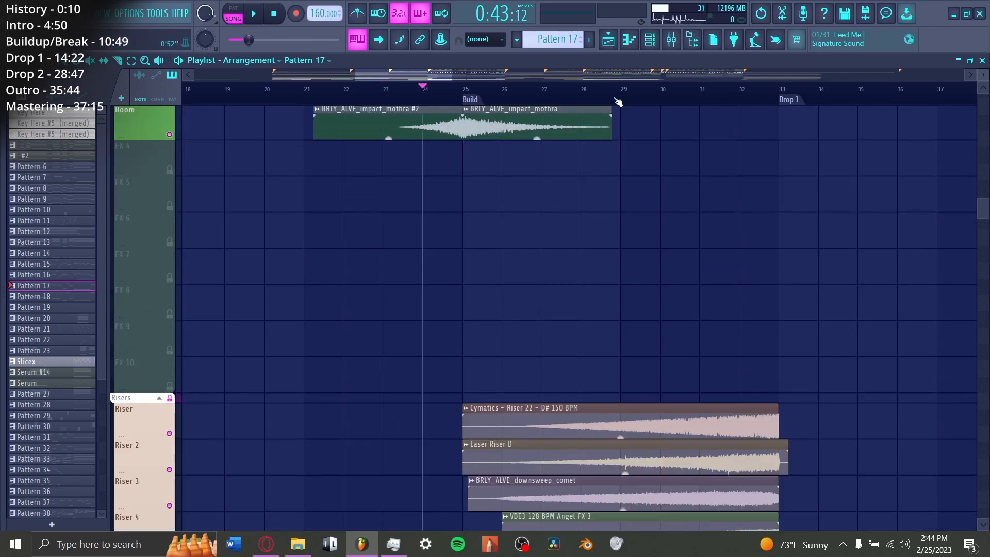
pyautogui.click(618, 98)
pyautogui.press('space')
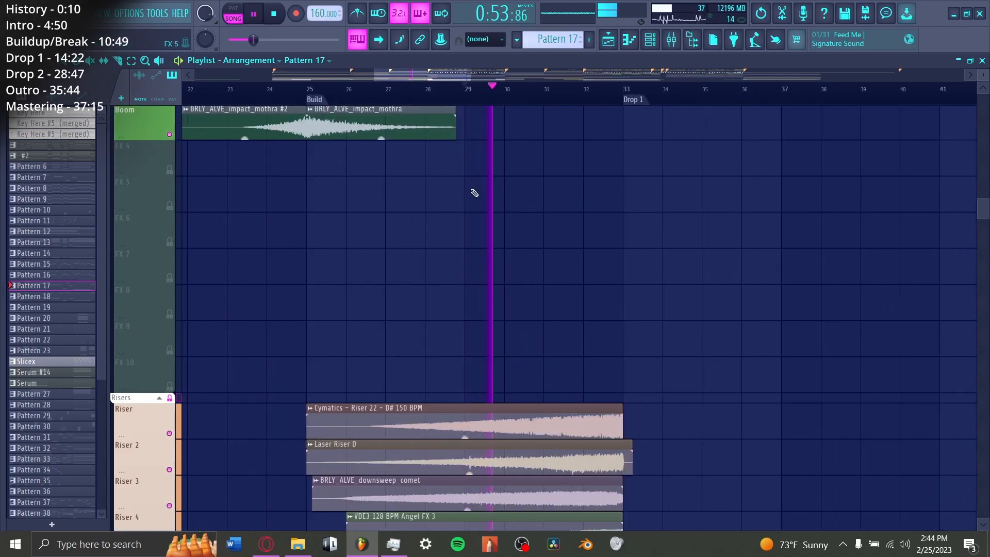
# Step: Play the Buildup Snare from bar 25 with its filter cutoff, Fruity Balance volume and channel pitch automation
pyautogui.scroll(5, 475, 199)
pyautogui.scroll(-6, 479, 208)
pyautogui.scroll(2, 480, 216)
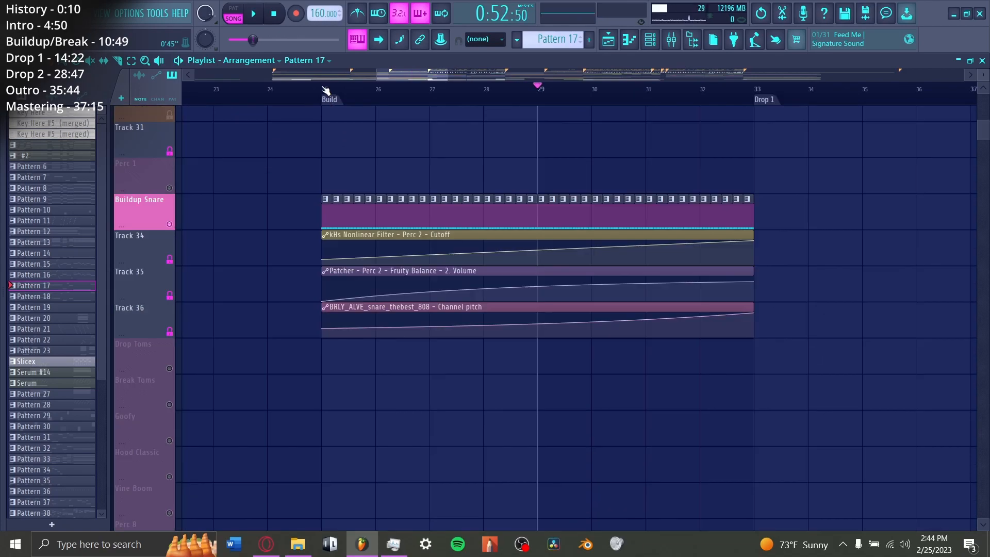
pyautogui.click(326, 90)
pyautogui.press('space')
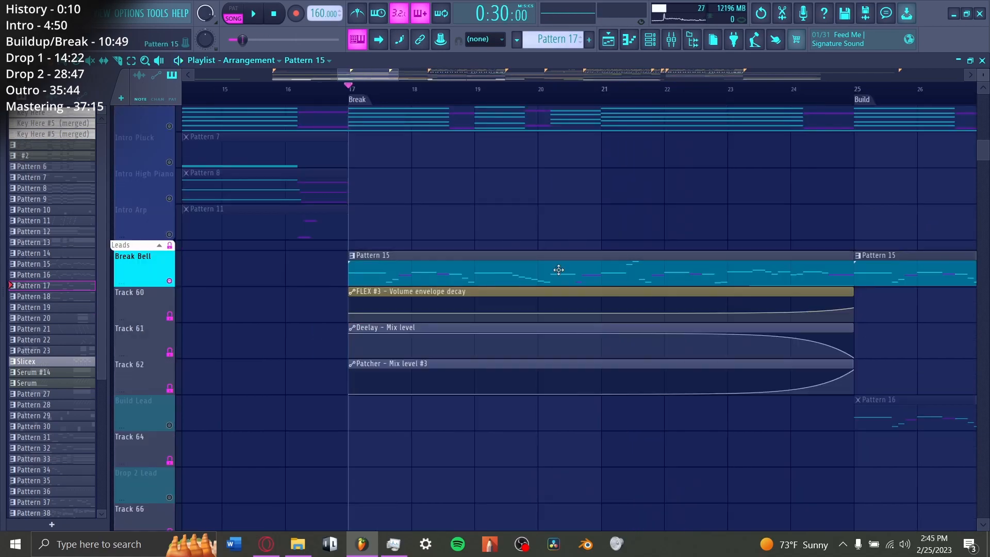
# Step: Review the Break Bell's Pattern 15 notes in the piano roll and its FLEX #3 Analog Bells preset
pyautogui.doubleClick(559, 272)
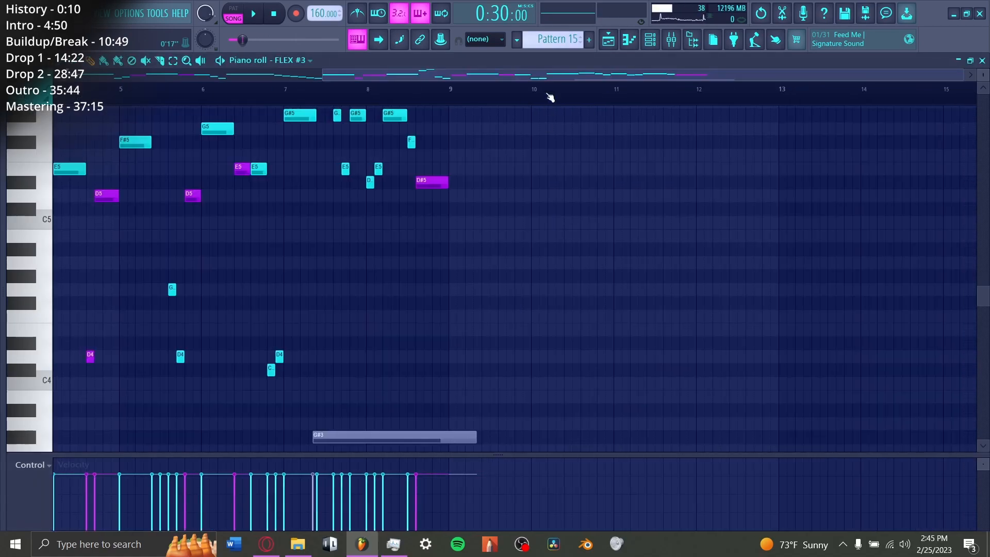
pyautogui.scroll(5, 554, 207)
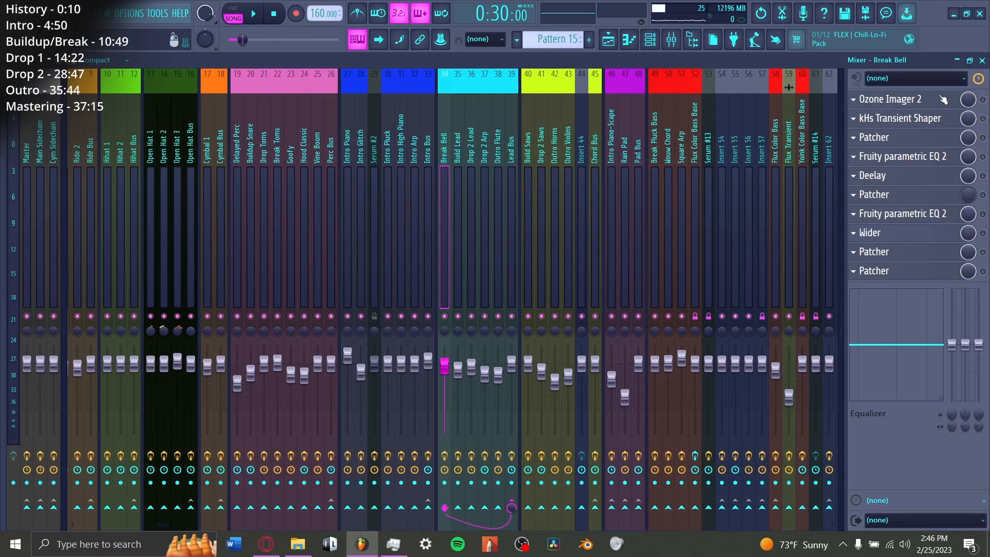
pyautogui.click(943, 99)
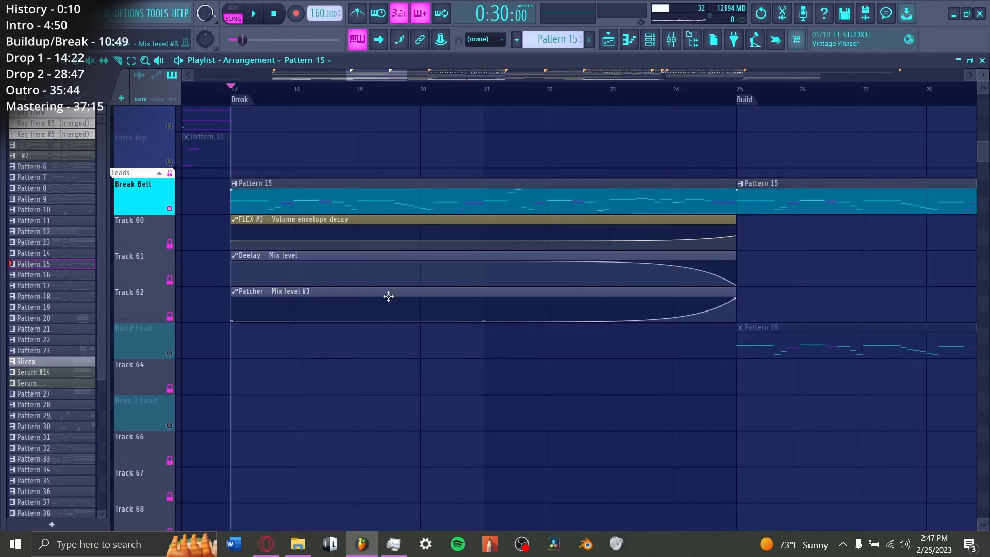
# Step: Inspect the Patcher effects on the Break Bell mixer track and return to the playlist
pyautogui.click(672, 41)
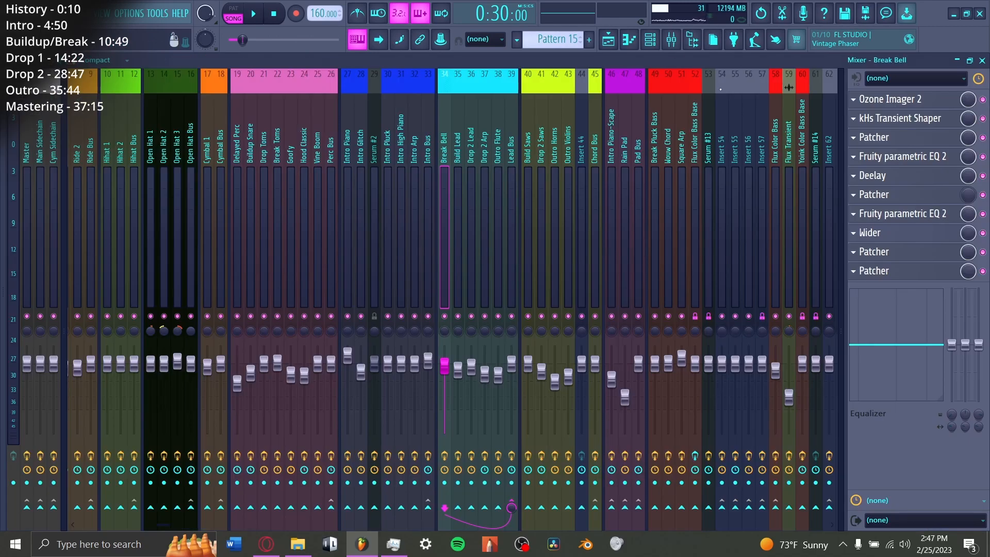
pyautogui.click(891, 144)
pyautogui.click(892, 144)
pyautogui.click(906, 195)
pyautogui.press('F5')
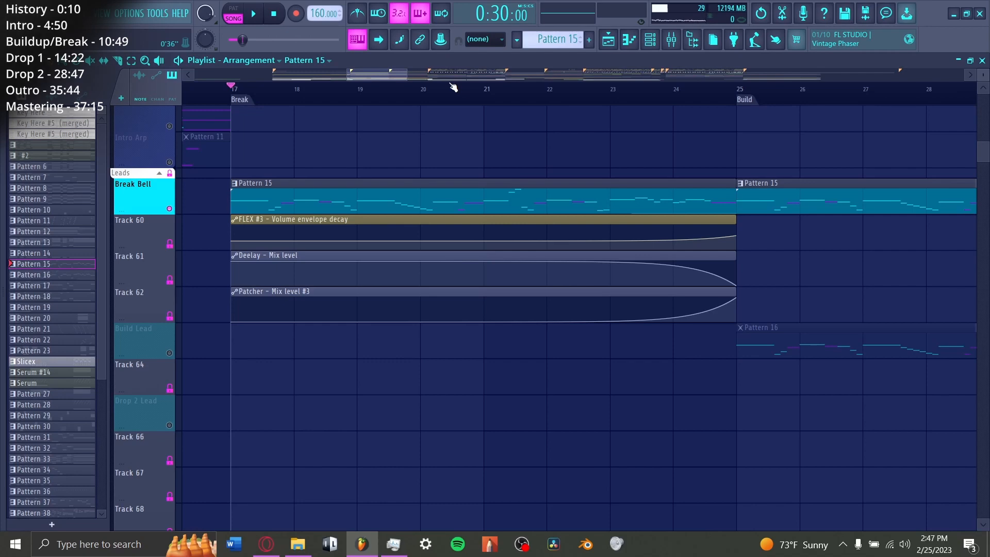
# Step: Play the Break Bell from bar 17 and again from just before bar 24 to hear its automation leading into the Build
pyautogui.press('space')
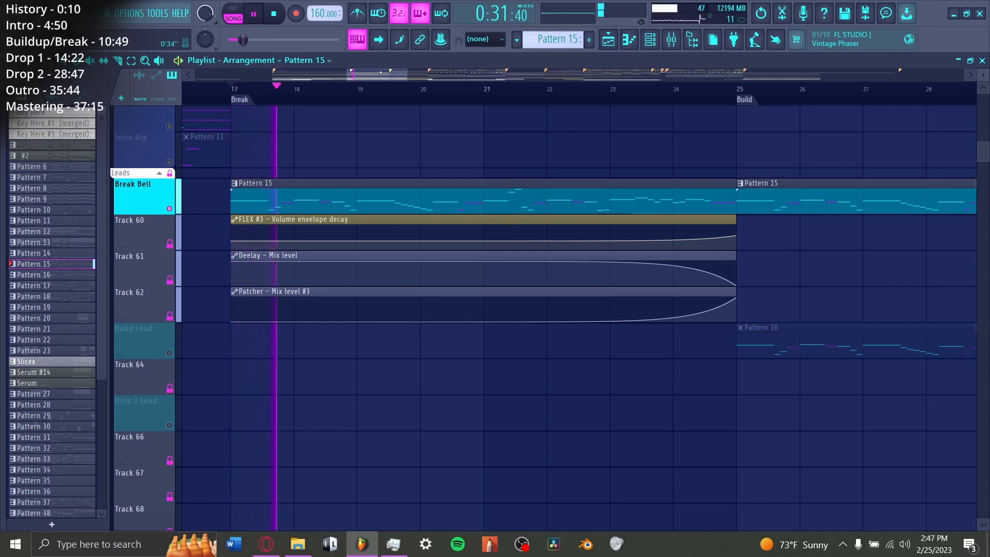
pyautogui.hscroll(3, 545, 86)
pyautogui.press('space')
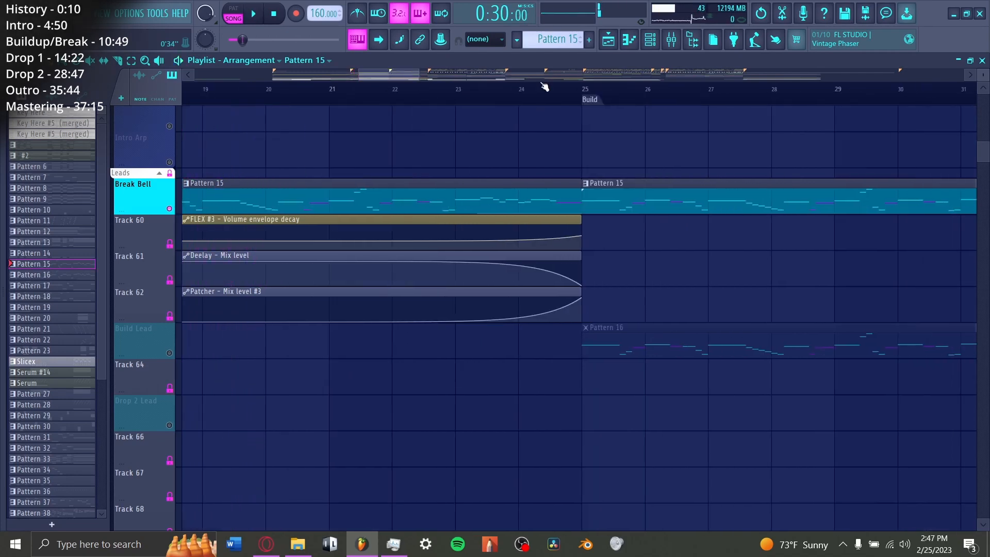
pyautogui.click(517, 92)
pyautogui.press('space')
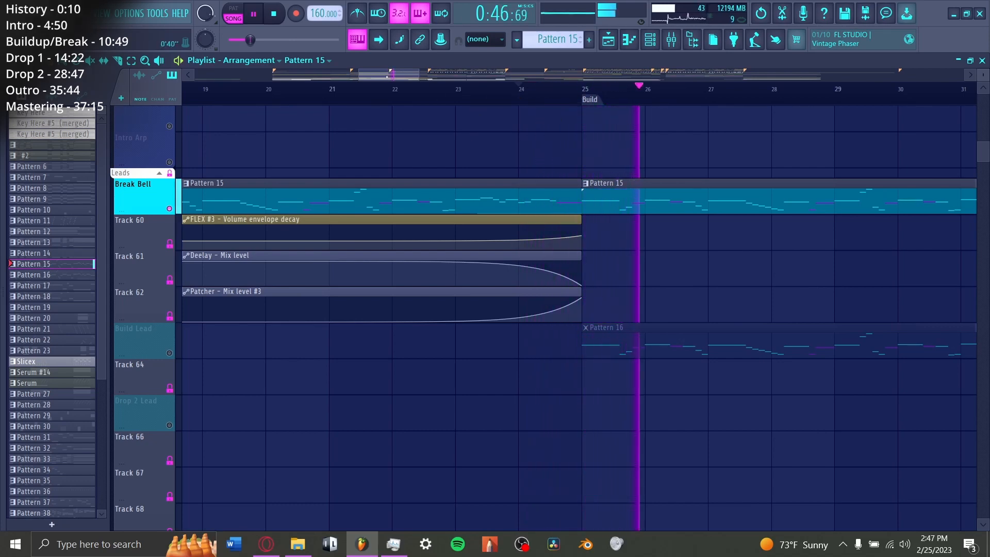
pyautogui.hscroll(3, 578, 310)
pyautogui.press('space')
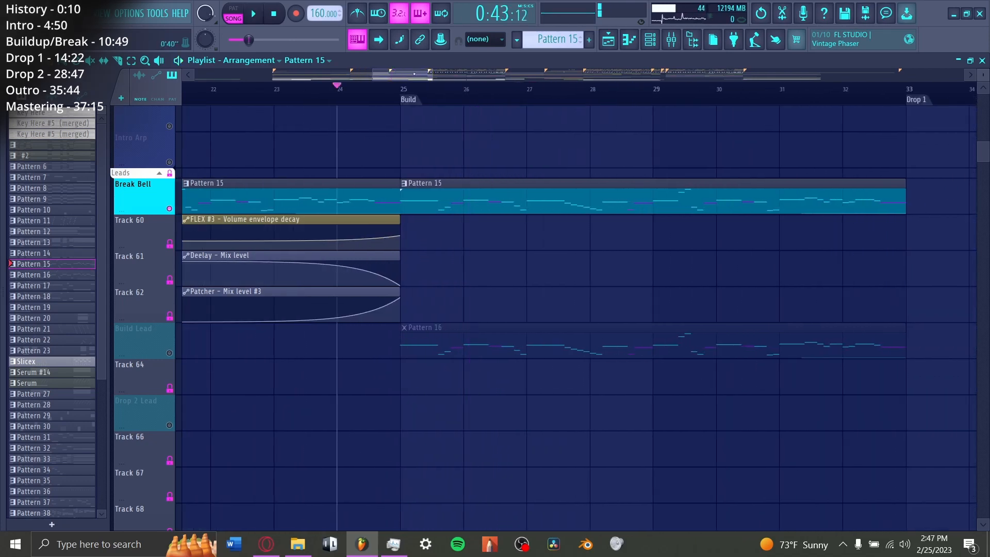
# Step: Solo the Build Lead track, play Pattern 16 from bar 25, and open its Serum #5
pyautogui.click(405, 92)
pyautogui.rightClick(169, 353)
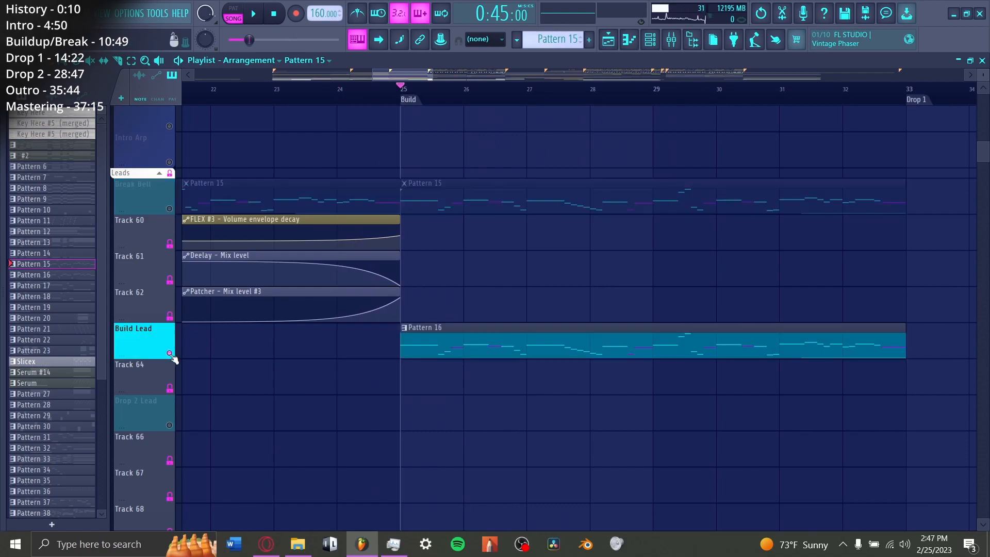
pyautogui.press('space')
pyautogui.click(650, 39)
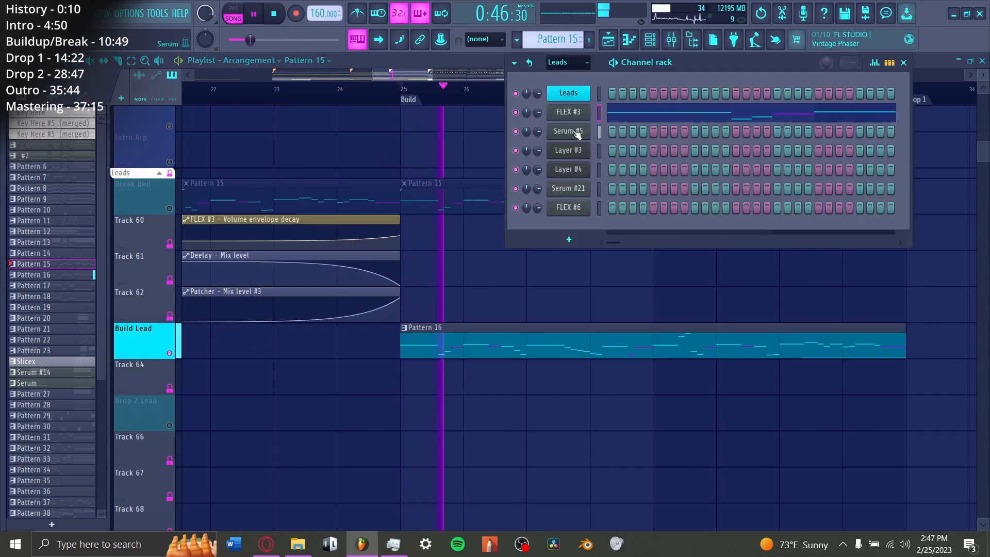
pyautogui.click(557, 134)
pyautogui.moveTo(480, 179); pyautogui.dragTo(575, 120)
pyautogui.press('space')
# Step: Inspect the Build Lead's Serum oscillators and effects, switching OSC A off and back on, and play its sound
pyautogui.click(670, 39)
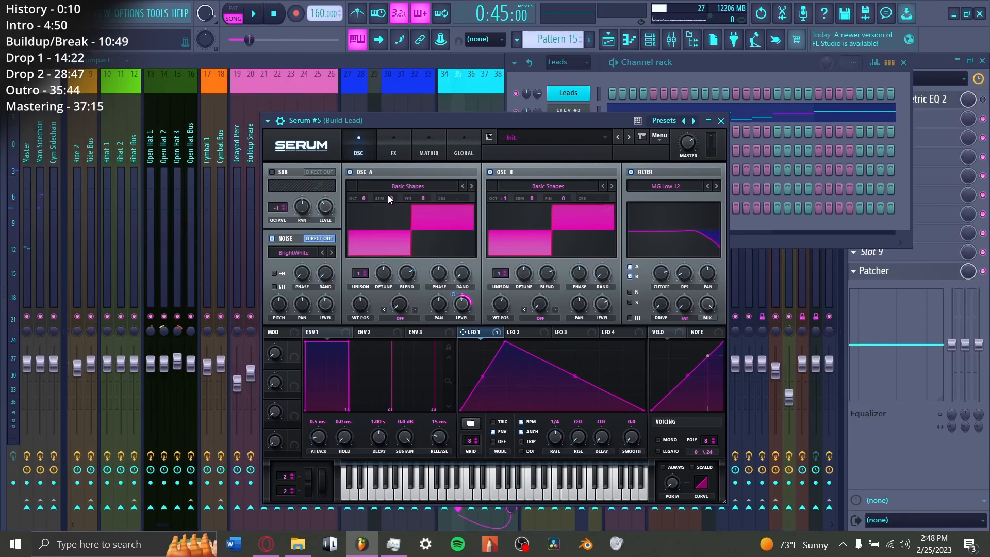
pyautogui.click(362, 173)
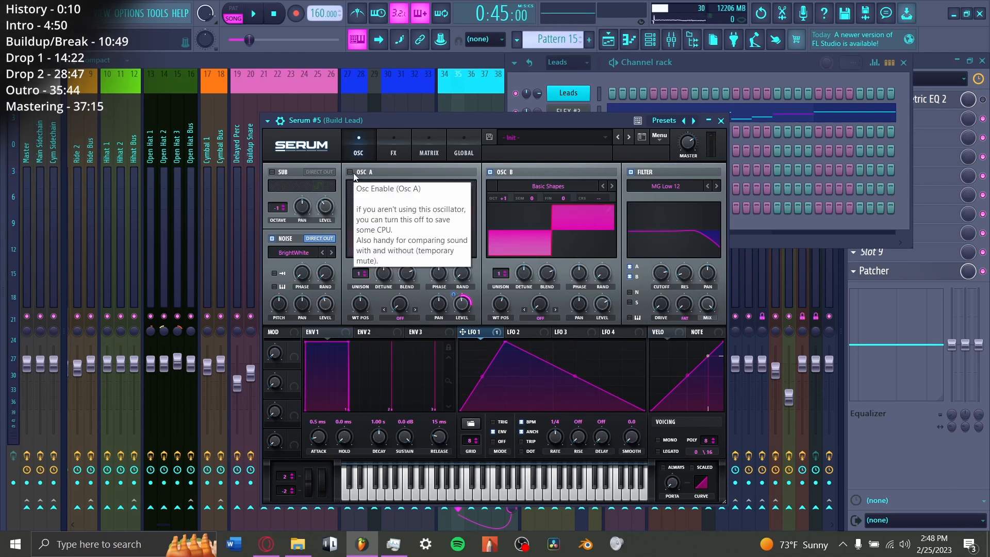
pyautogui.click(354, 174)
pyautogui.click(393, 146)
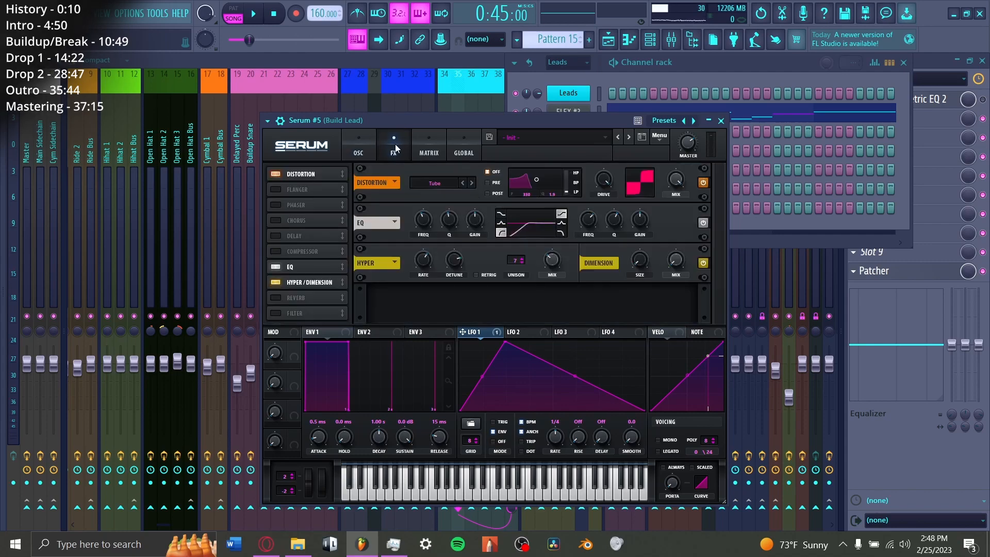
pyautogui.click(361, 148)
pyautogui.click(393, 152)
pyautogui.click(360, 152)
pyautogui.press('space')
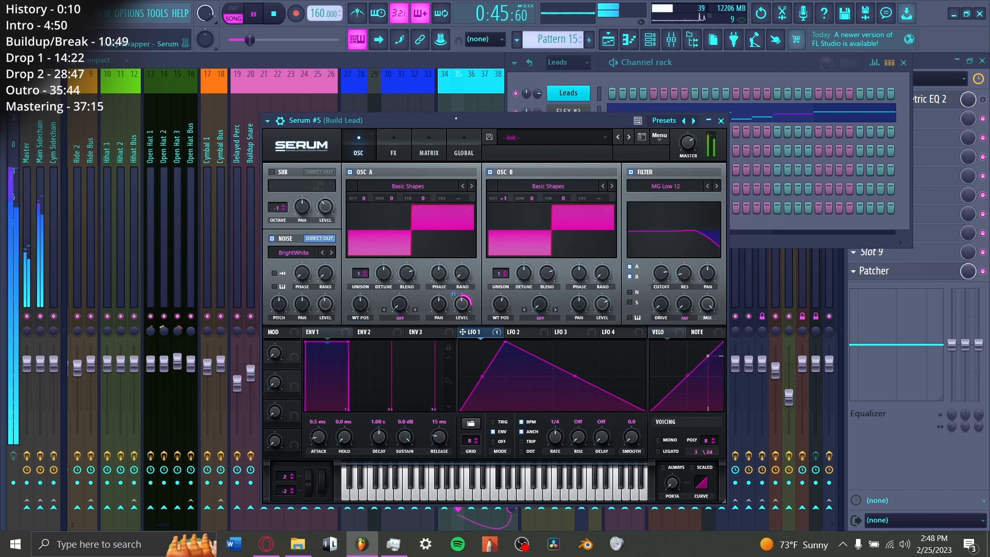
# Step: Check the Build Lead's first mixer effect and play the Break Bell and Build Lead together from bar 25
pyautogui.click(930, 99)
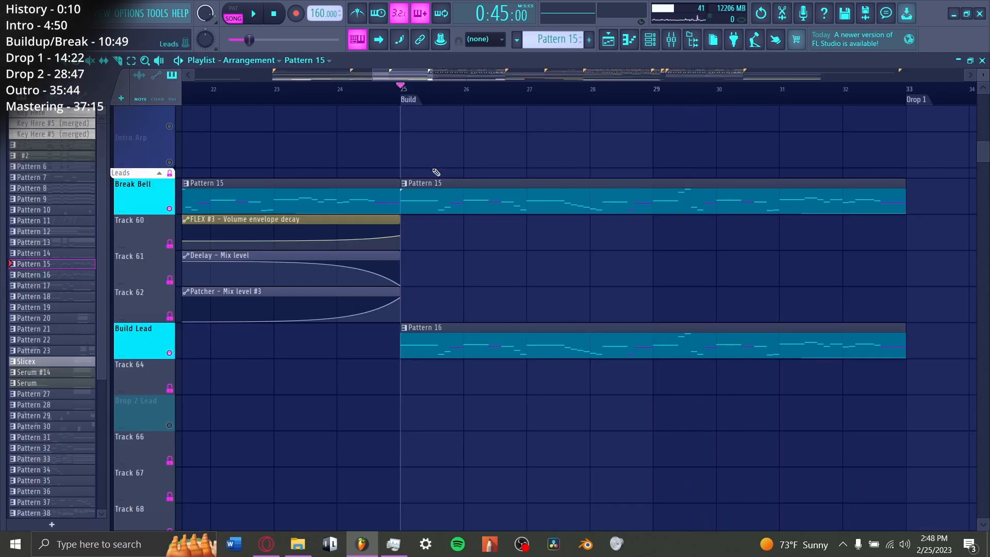
pyautogui.press('space')
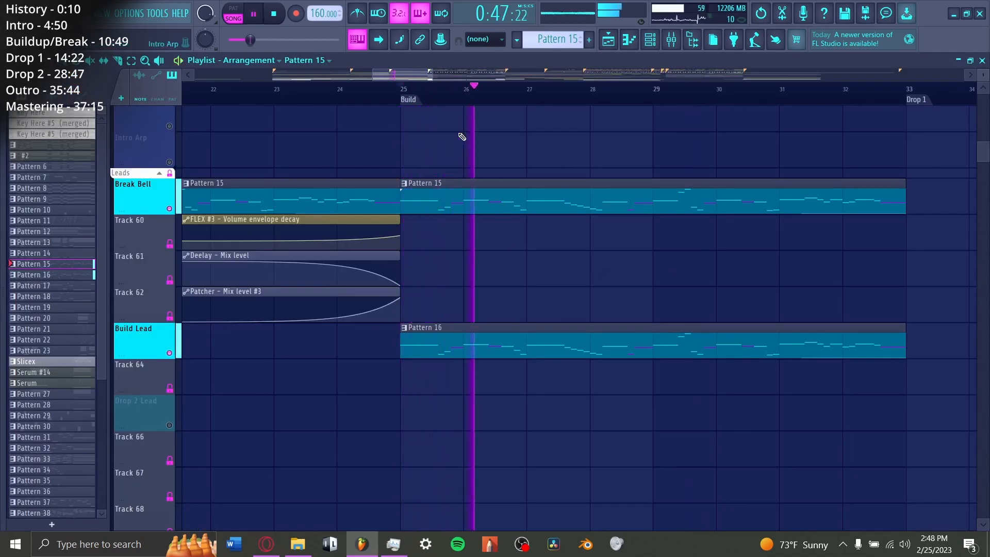
pyautogui.press('space')
# Step: Survey the Break and Build layers from the Leads down to the Risers, ending at the collapsed Other track group
pyautogui.keyDown('ctrl'); pyautogui.scroll(-3, 645, 327); pyautogui.keyUp('ctrl')
pyautogui.scroll(-15, 645, 326)
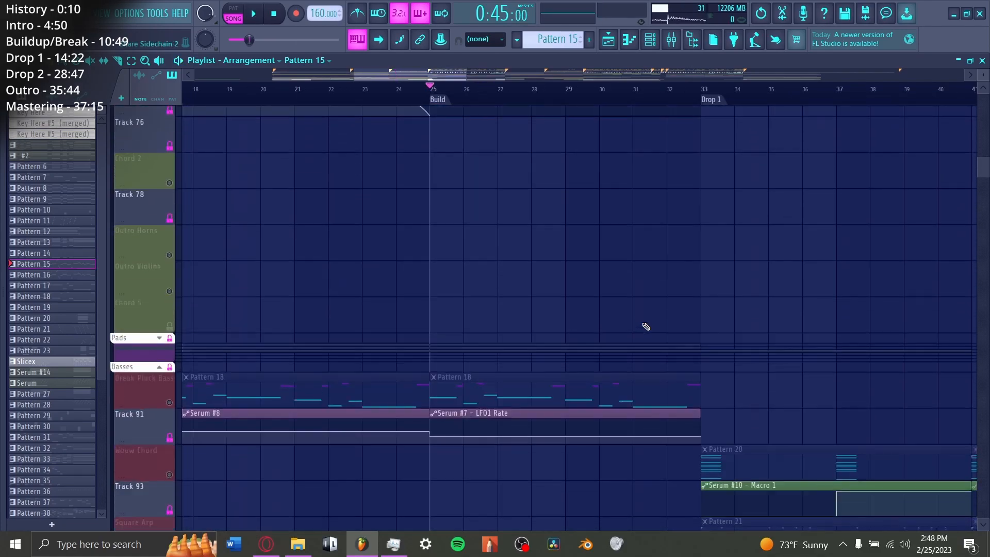
pyautogui.scroll(-15, 570, 329)
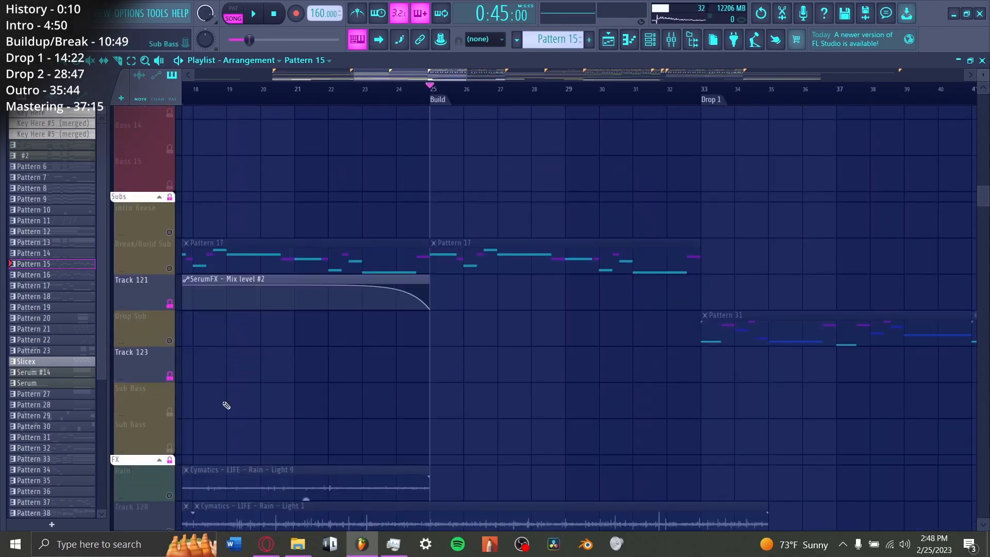
pyautogui.scroll(-5, 211, 413)
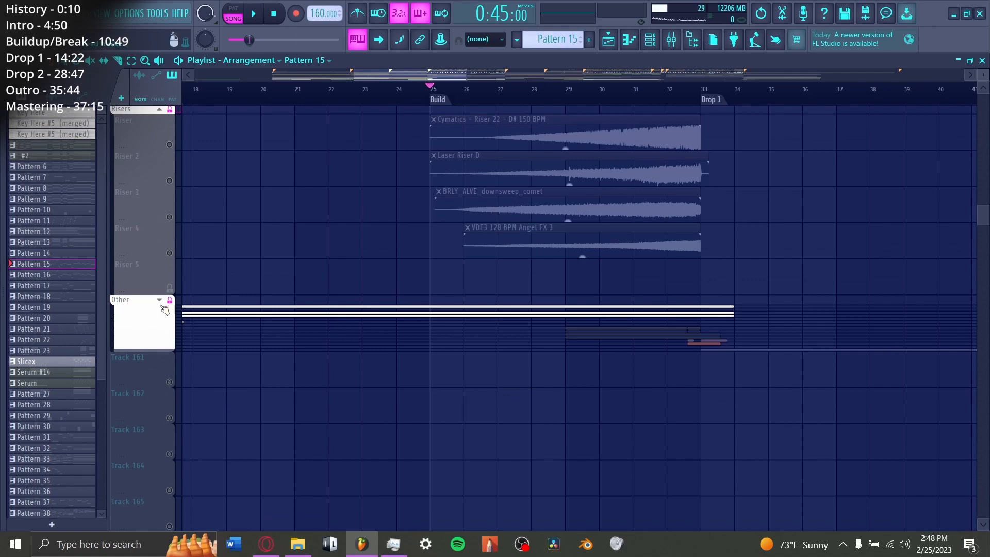
pyautogui.click(164, 310)
pyautogui.scroll(-5, 164, 310)
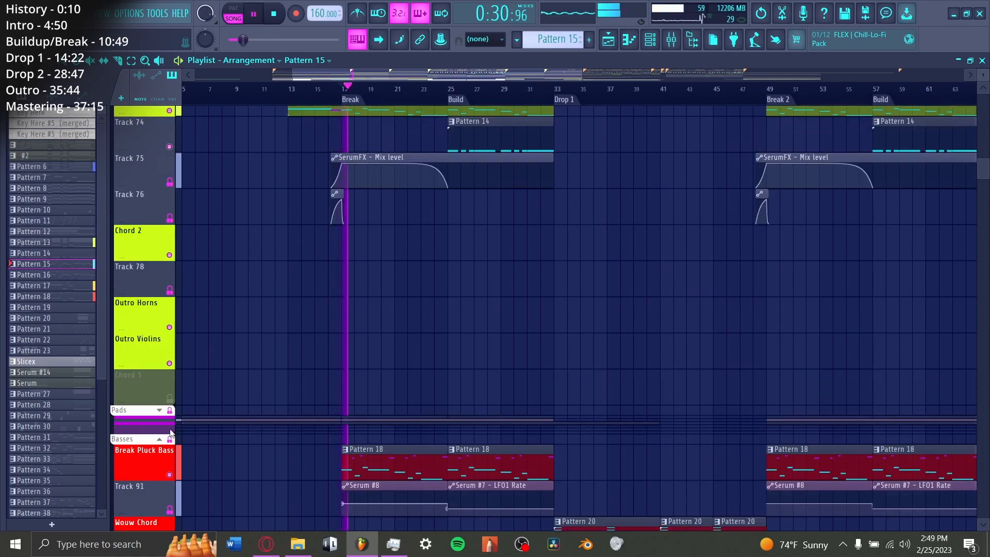
# Step: Play all layers together from the Break at bar 17 into the Build while viewing the bass, chord and lead tracks
pyautogui.scroll(4, 204, 411)
pyautogui.scroll(4, 204, 412)
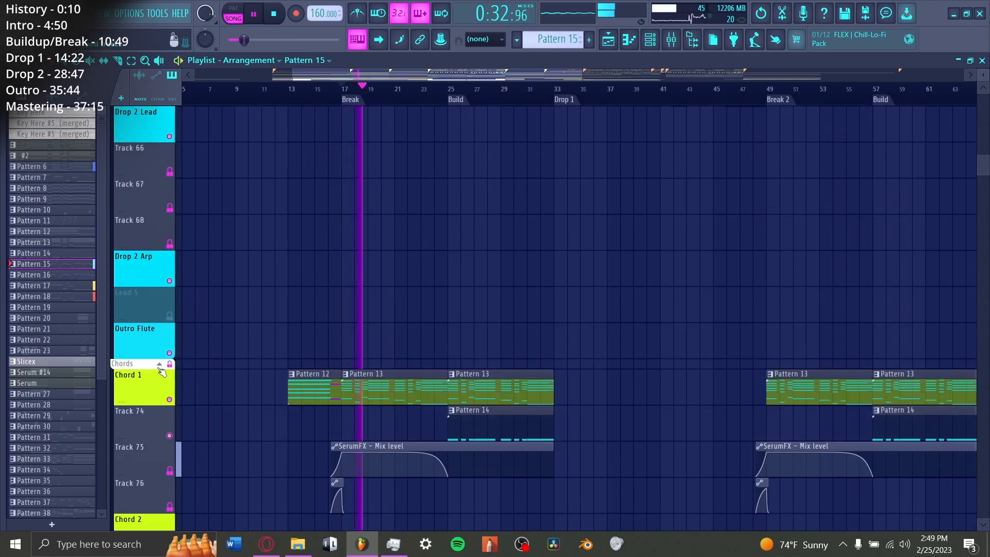
pyautogui.scroll(5, 205, 392)
pyautogui.scroll(3, 205, 377)
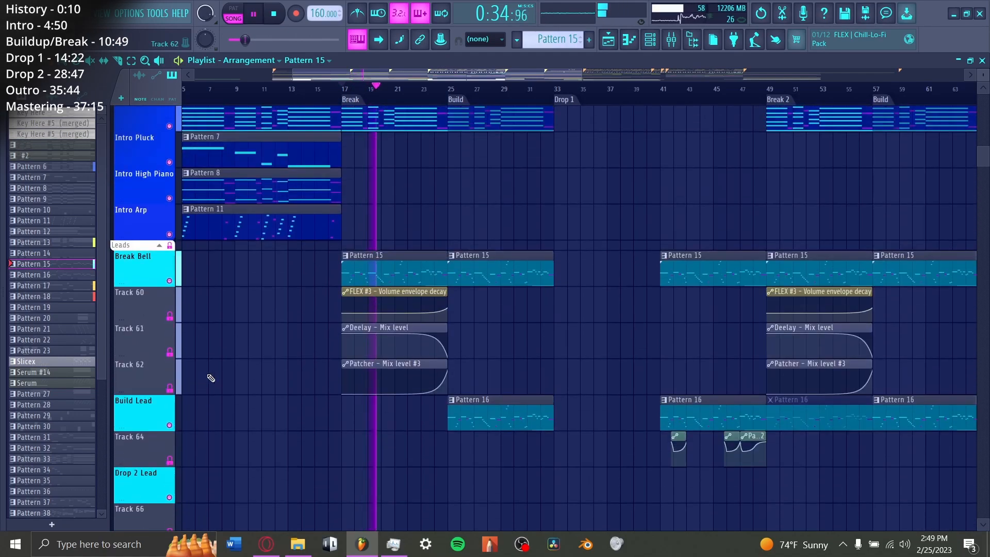
pyautogui.scroll(5, 425, 98)
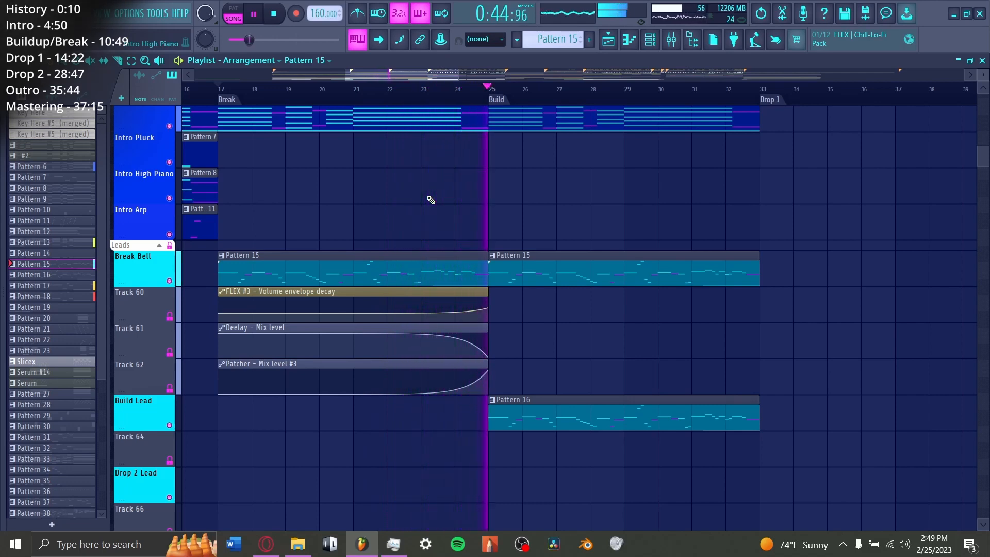
pyautogui.scroll(-10, 550, 337)
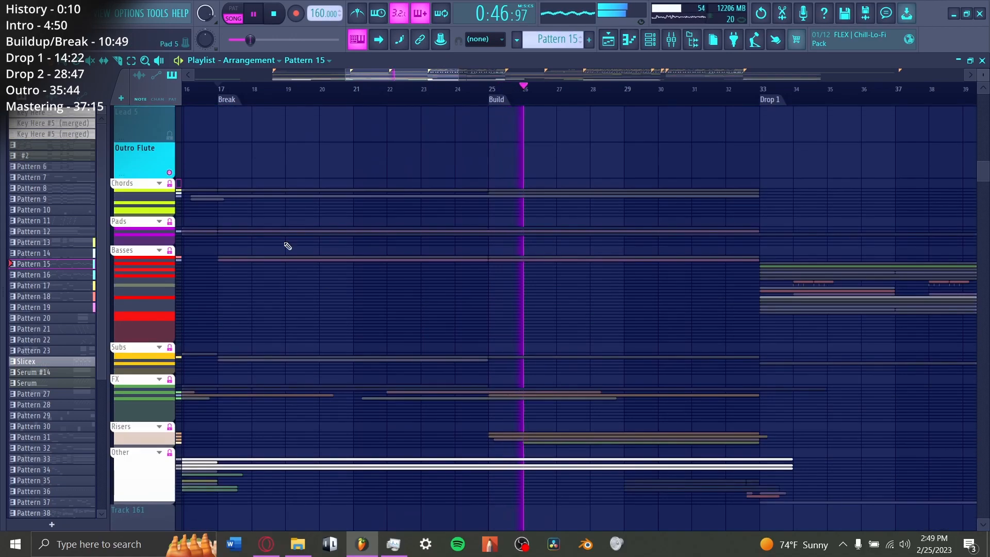
# Step: View the Chord 1 patterns and their automation during playback, then collapse the Chords and Leads track groups
pyautogui.click(159, 184)
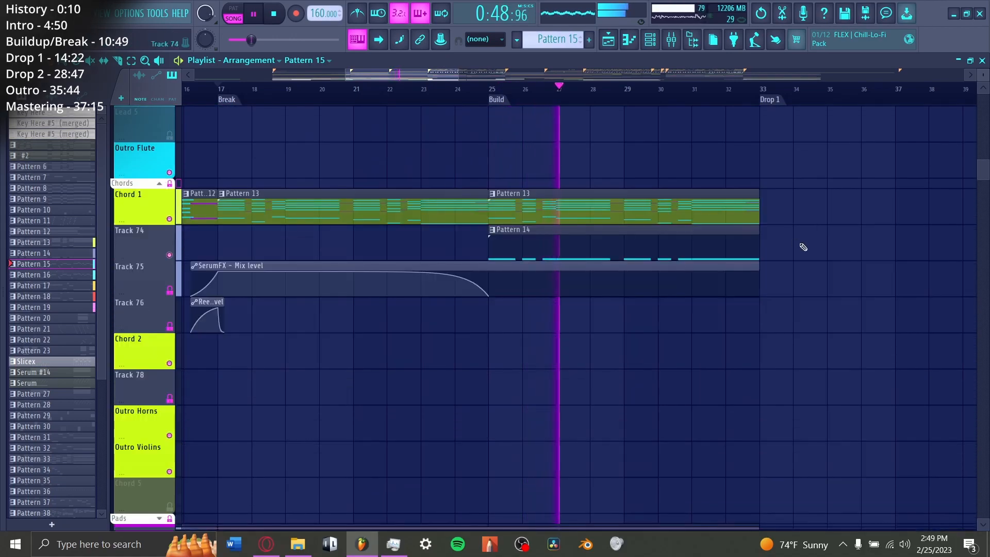
pyautogui.scroll(1, 789, 248)
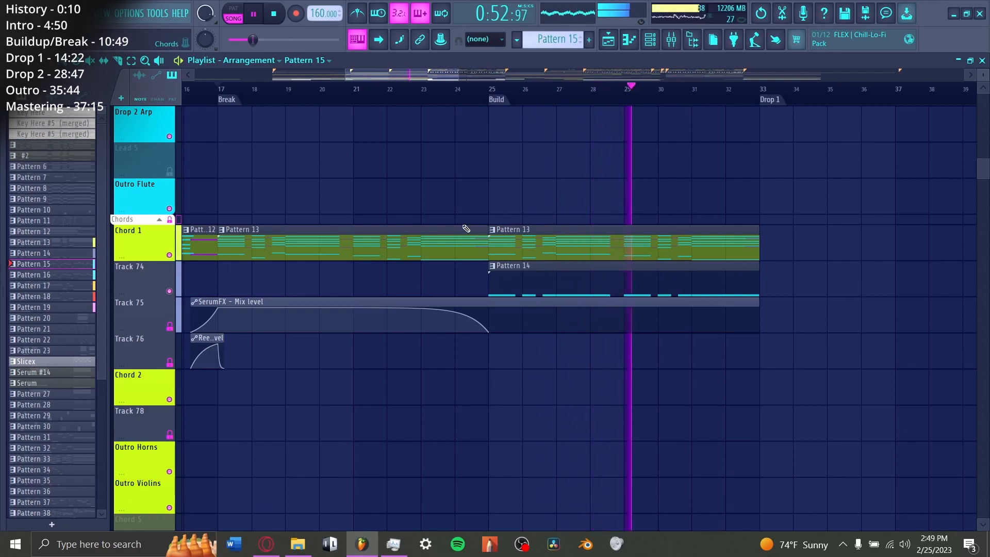
pyautogui.click(159, 219)
pyautogui.scroll(5, 243, 252)
pyautogui.scroll(12, 244, 251)
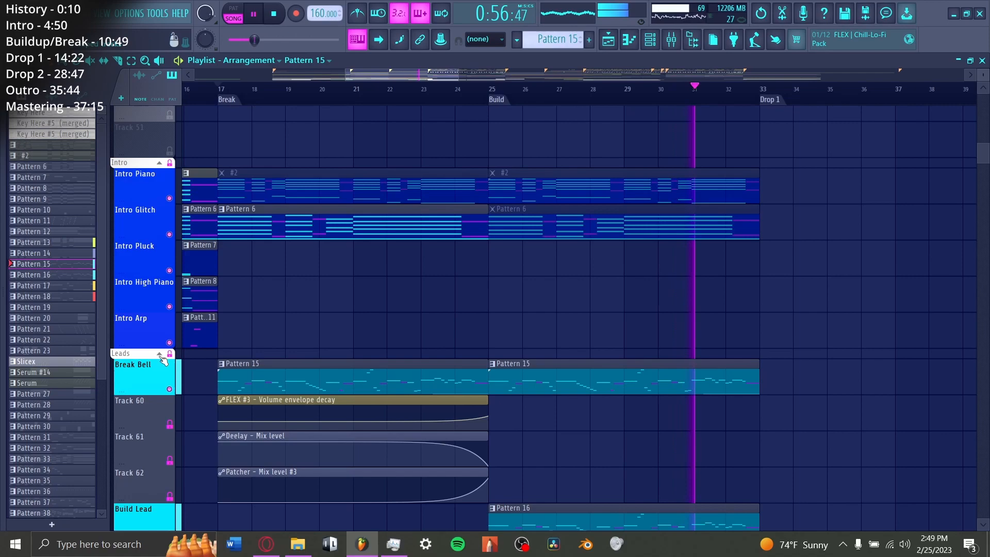
pyautogui.click(159, 354)
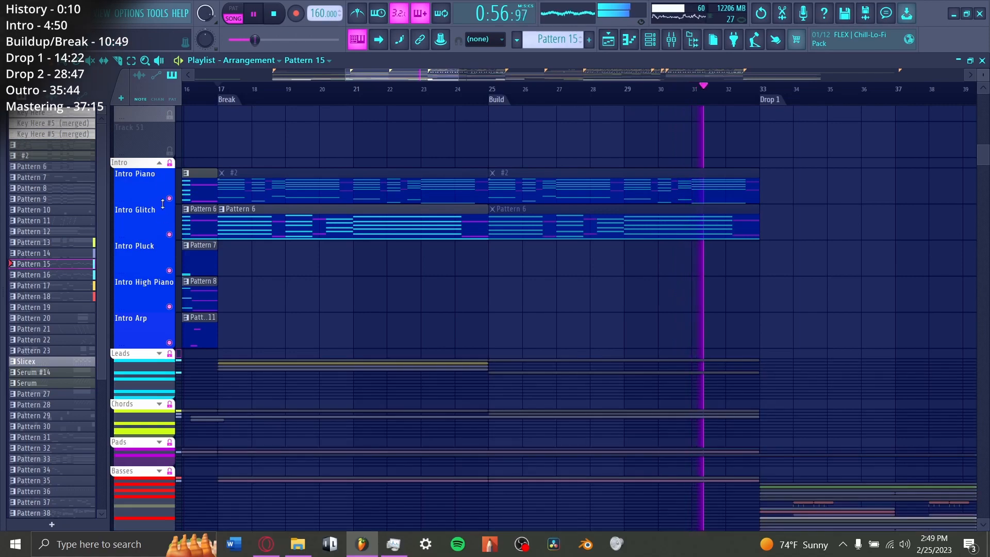
# Step: Play Drop 1 through to Break 2, stop playback, and expand the Drums track group
pyautogui.scroll(-7, 339, 217)
pyautogui.scroll(-4, 340, 219)
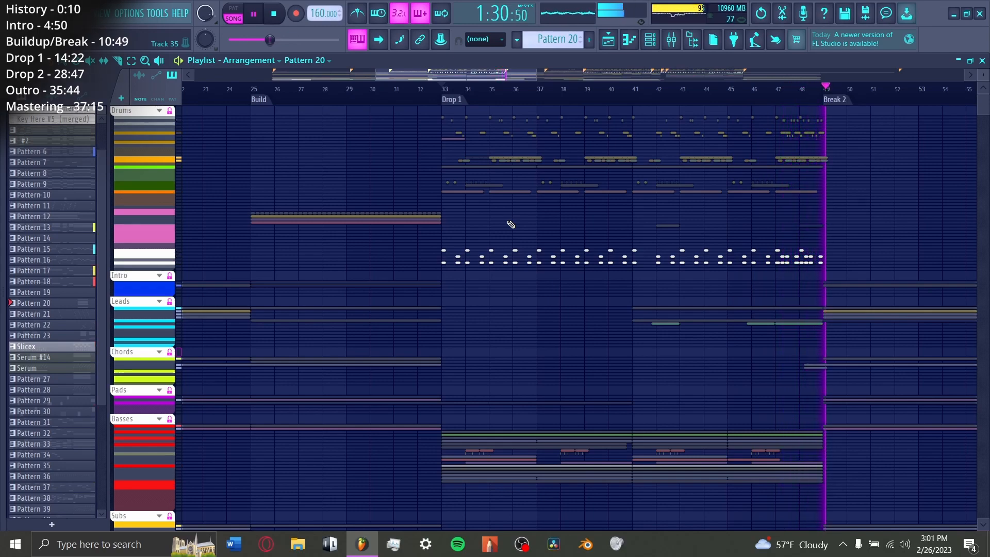
pyautogui.press('space')
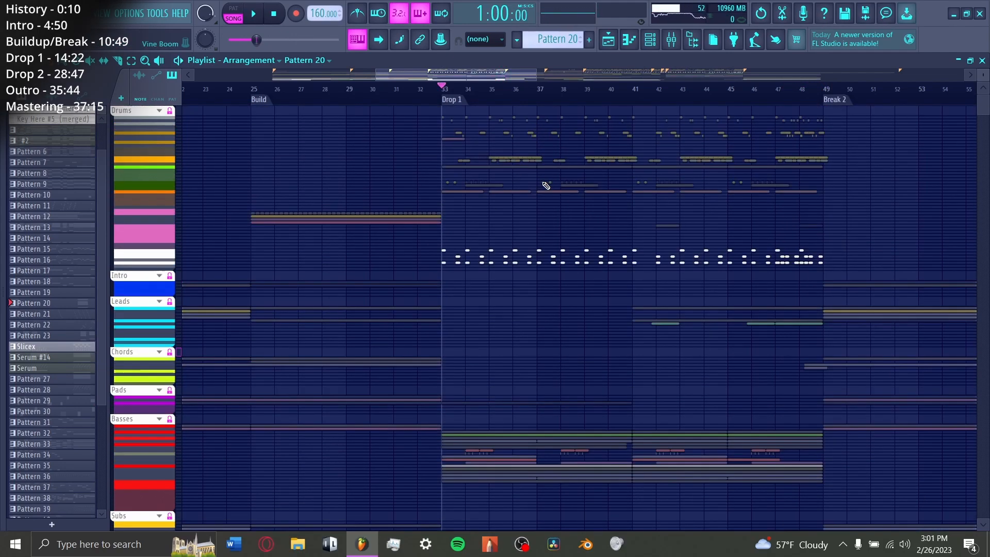
pyautogui.click(159, 111)
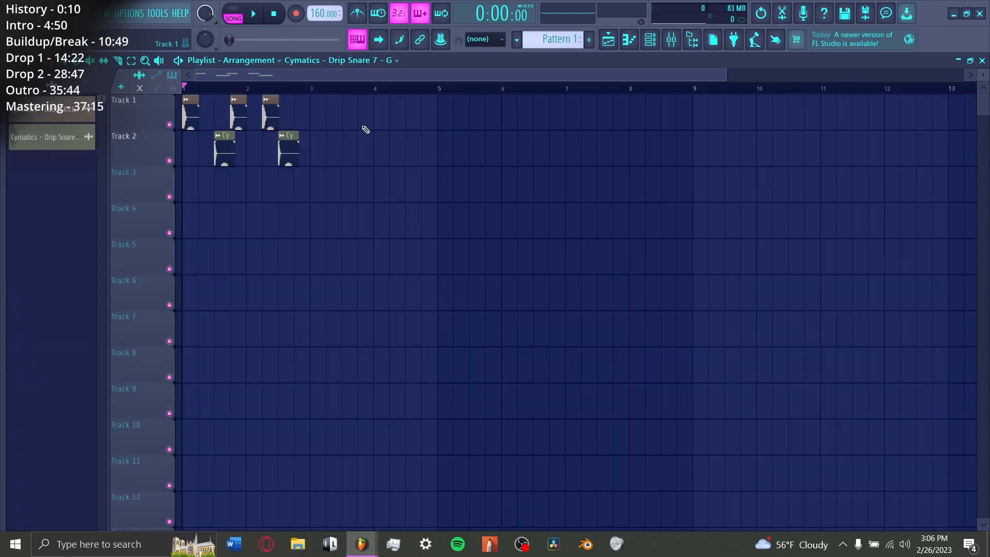
# Step: Play the basic kick and snare example project, then the Drop 1 kick and snare pattern from bar 33
pyautogui.press('space')
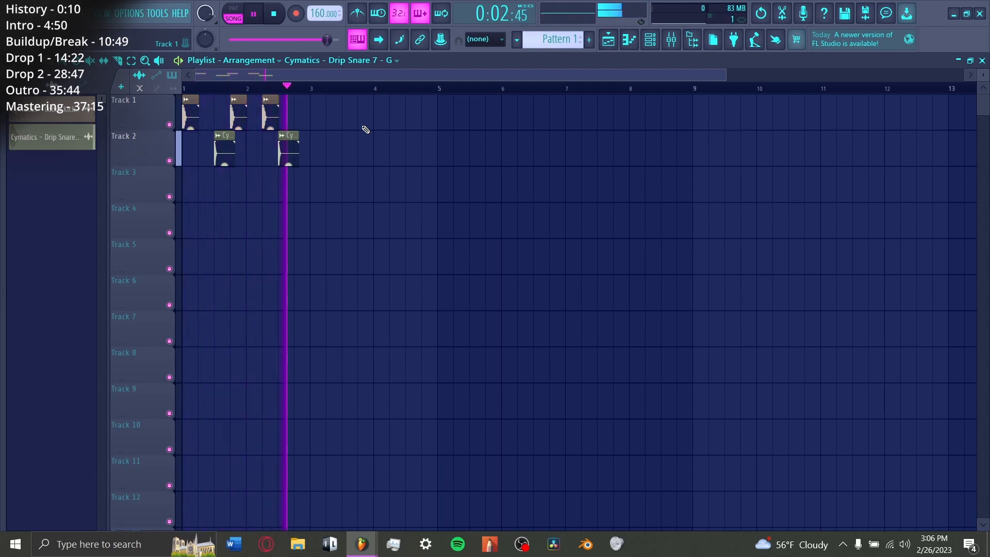
pyautogui.press('space')
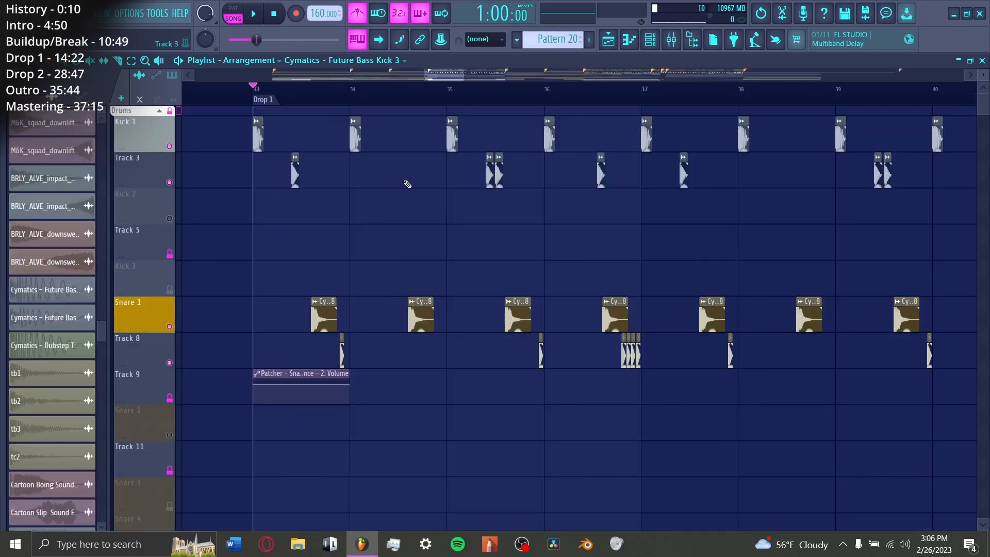
pyautogui.press('space')
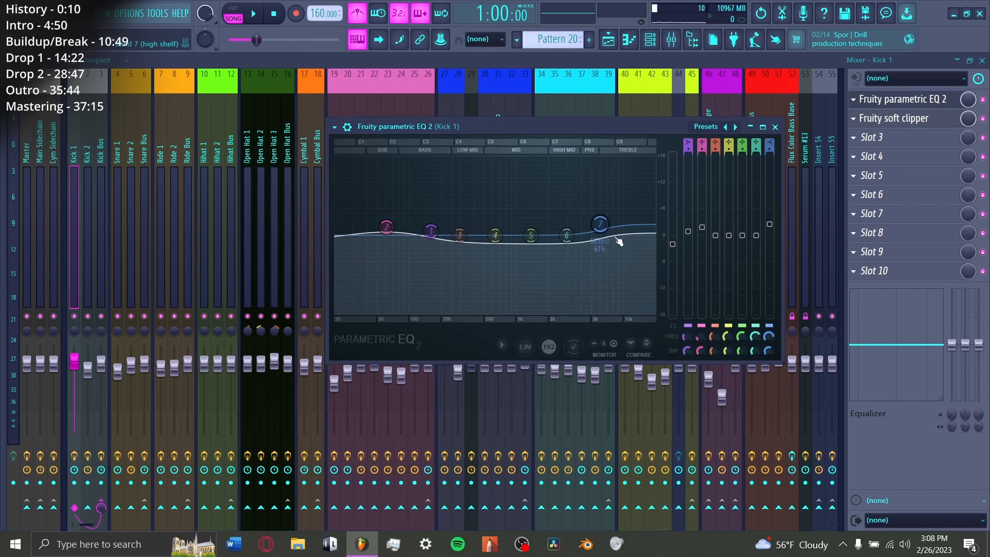
# Step: Inspect Kick 1's Fruity soft clipper and the sample settings of the short kick on Track 3 and short snare on Track 8
pyautogui.click(905, 119)
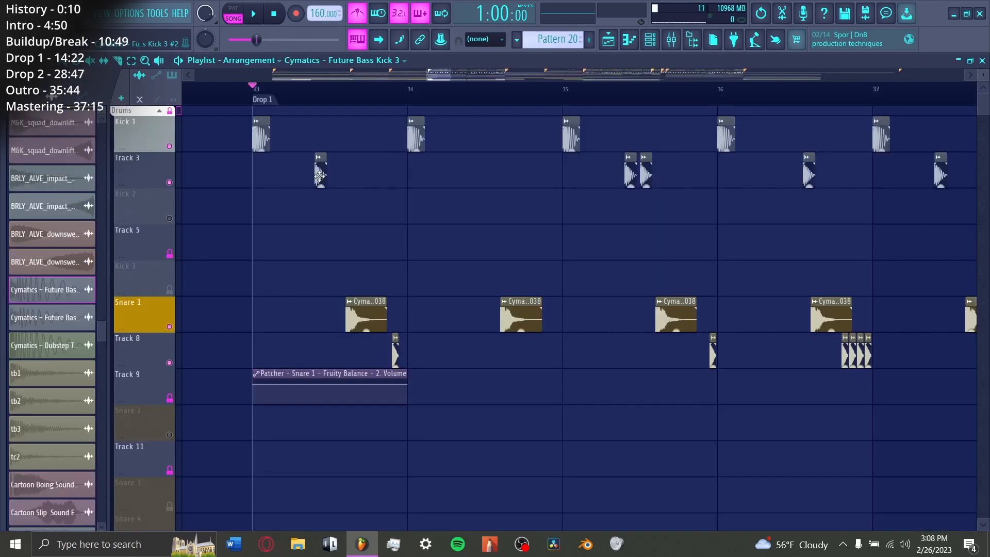
pyautogui.doubleClick(320, 177)
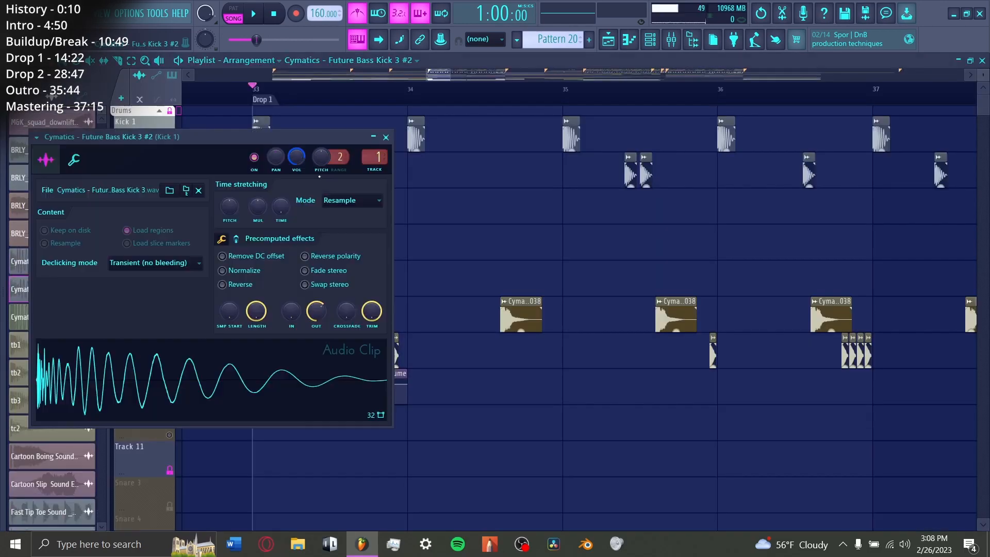
pyautogui.moveTo(251, 142); pyautogui.dragTo(491, 144)
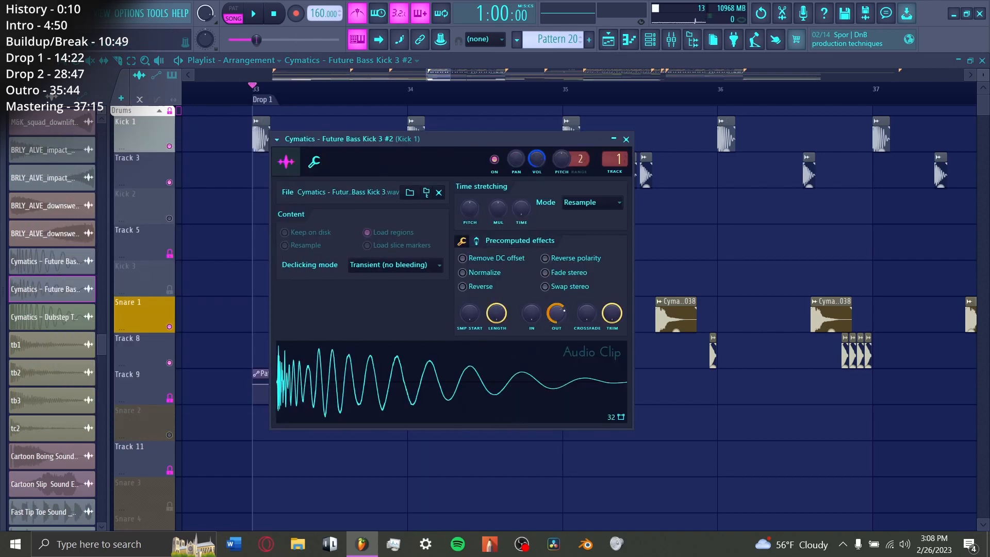
pyautogui.press('Escape')
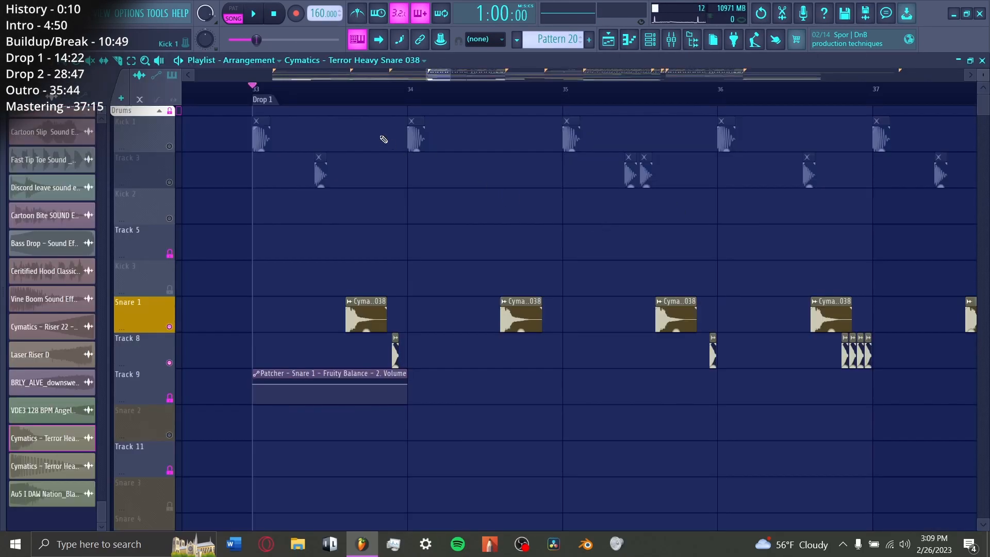
pyautogui.scroll(5, 373, 309)
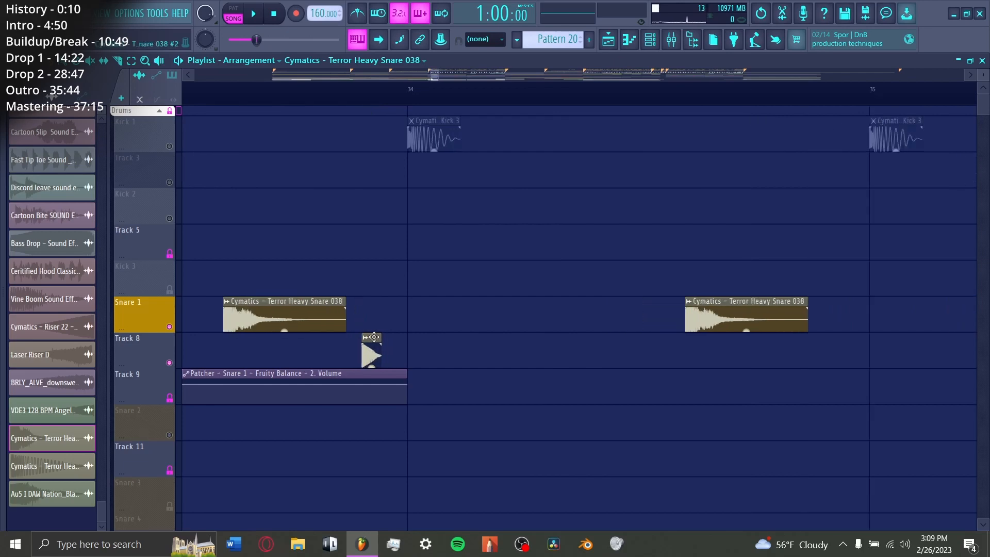
pyautogui.doubleClick(374, 338)
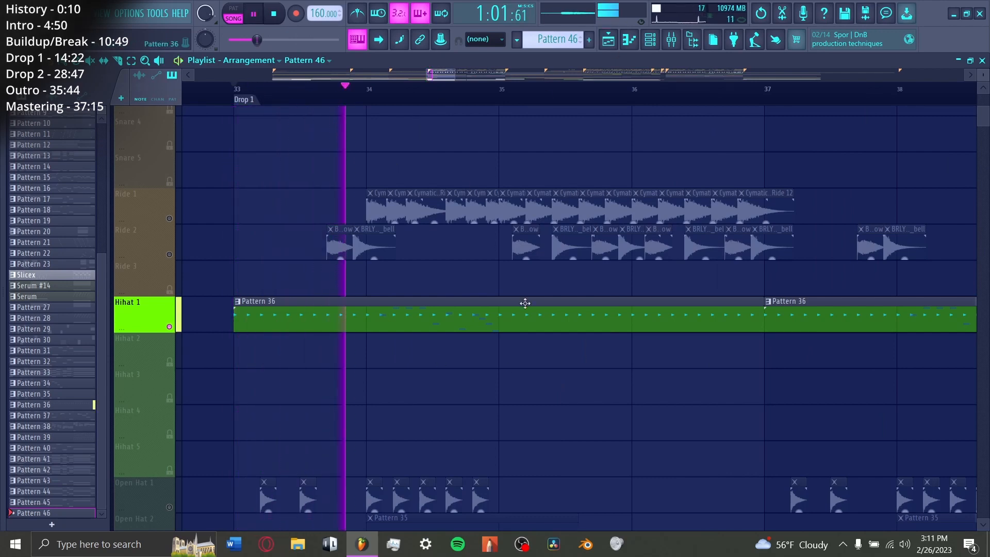
# Step: Inspect the Hihat 1 sampler settings and its Fruity Blood Overdrive and Fruity parametric EQ 2 mixer effects
pyautogui.click(667, 45)
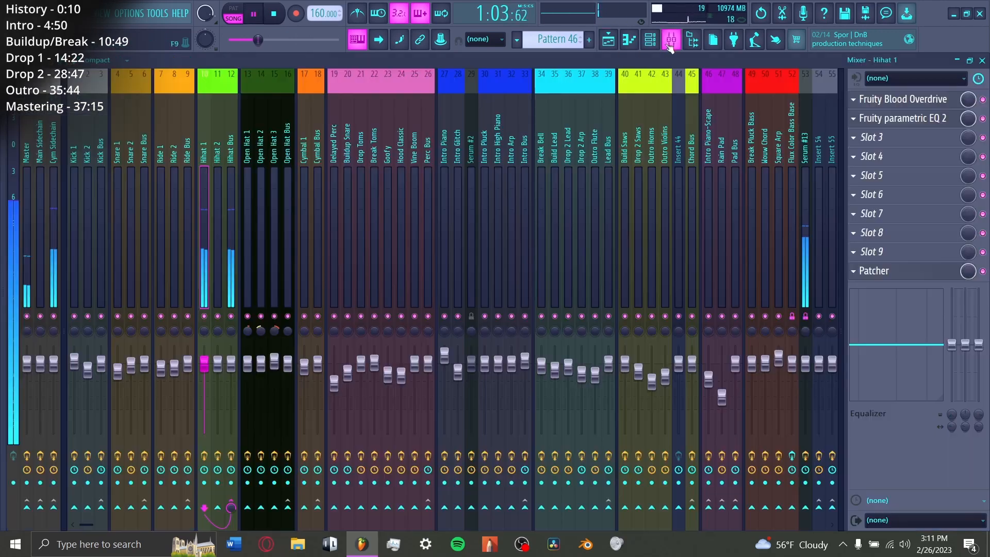
pyautogui.press('space')
pyautogui.click(647, 44)
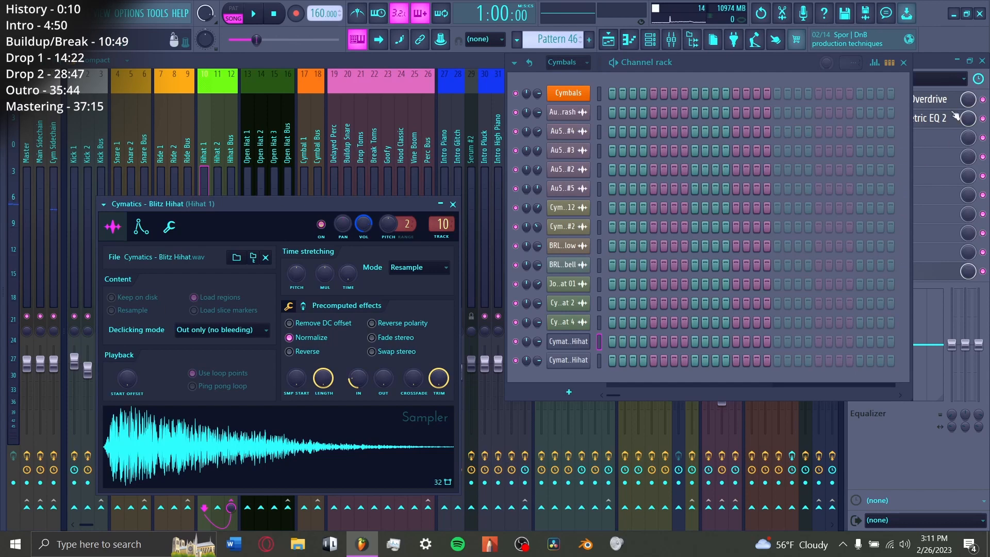
pyautogui.click(942, 100)
pyautogui.click(928, 119)
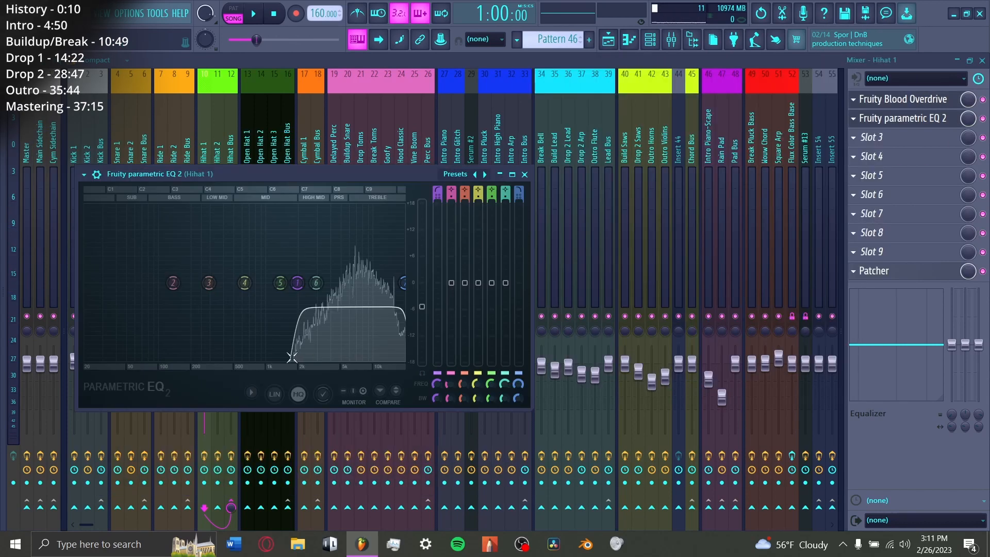
pyautogui.press('Escape')
pyautogui.click(906, 105)
# Step: Play Hihat 1's Pattern 36 from bar 33, then the rides, open hats and cymbal crashes together
pyautogui.press('F5')
pyautogui.press('space')
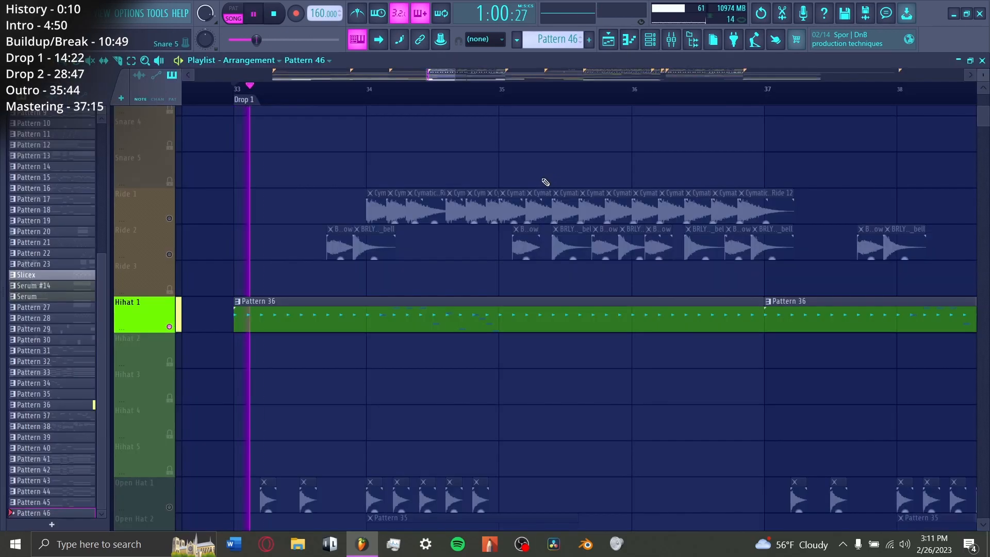
pyautogui.scroll(-4, 369, 288)
pyautogui.press('space')
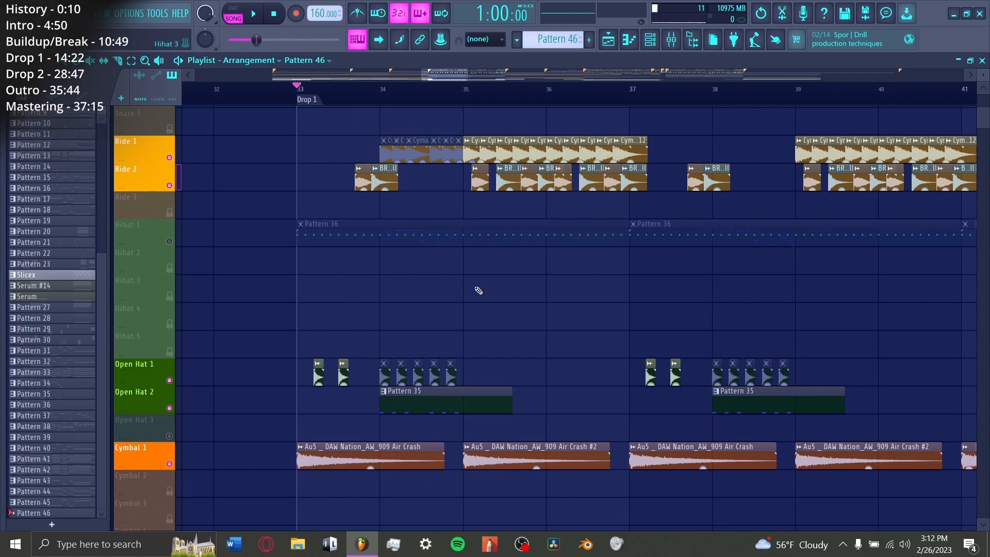
pyautogui.press('space')
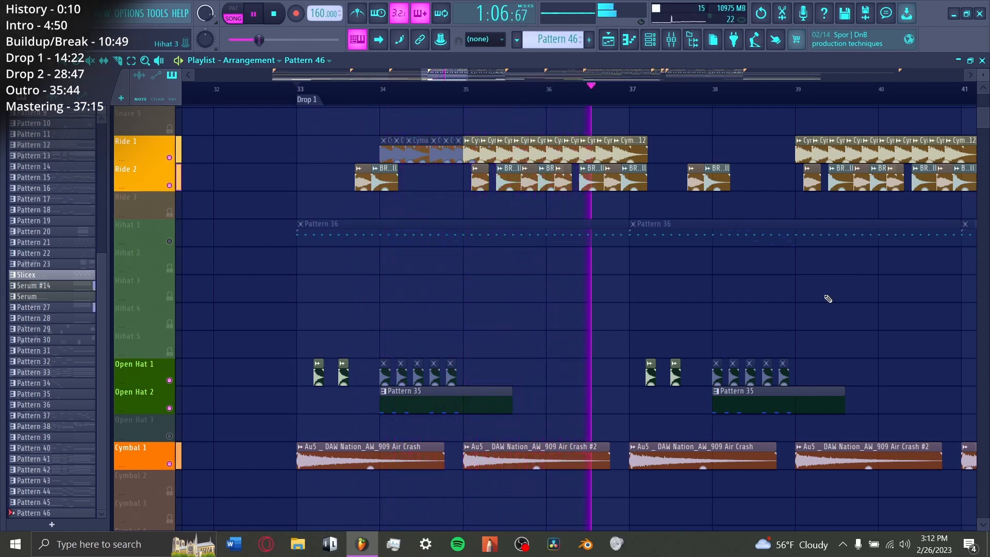
pyautogui.press('space')
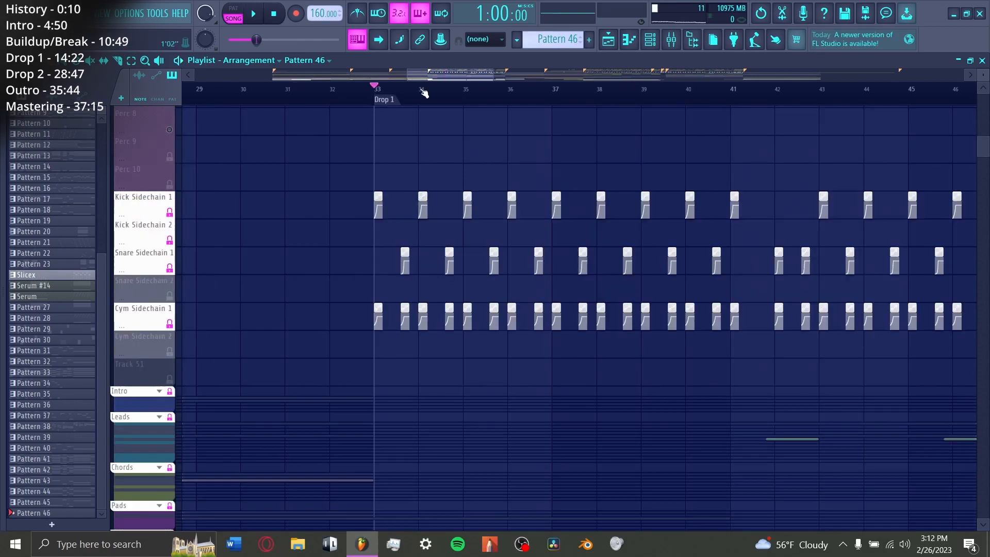
# Step: Play the Drop Toms' Pattern 34 from bar 42 and show only the Percs group in the channel rack
pyautogui.hscroll(5, 424, 92)
pyautogui.scroll(6, 556, 248)
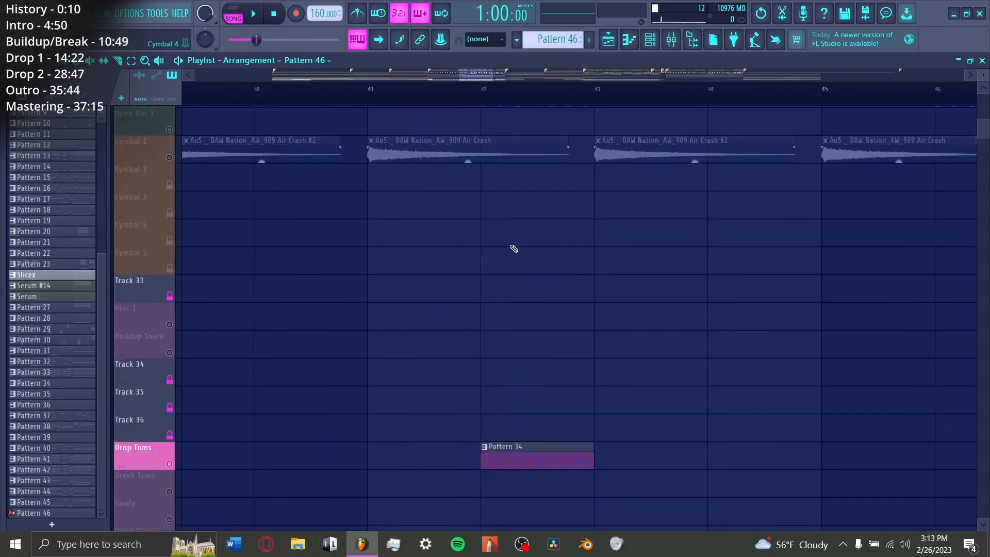
pyautogui.press('space')
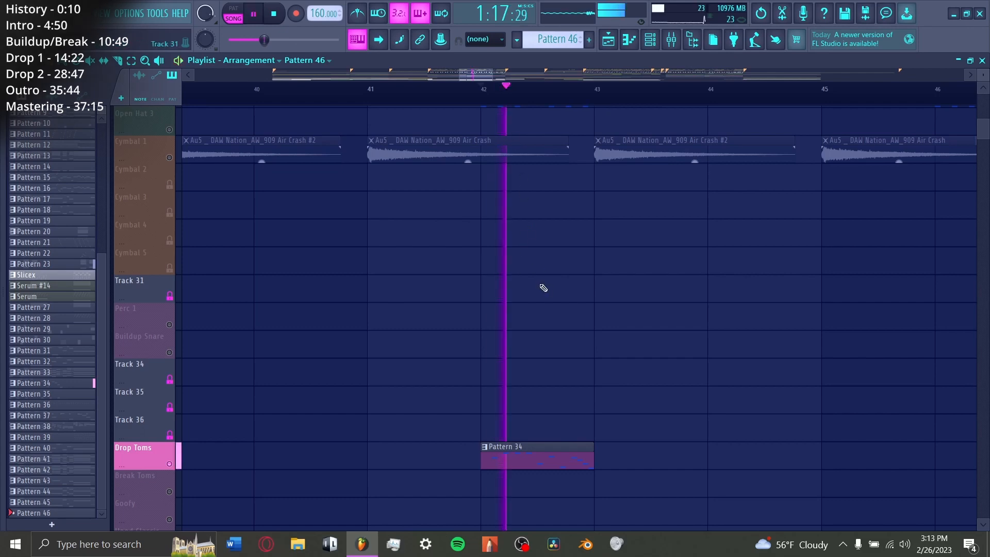
pyautogui.press('space')
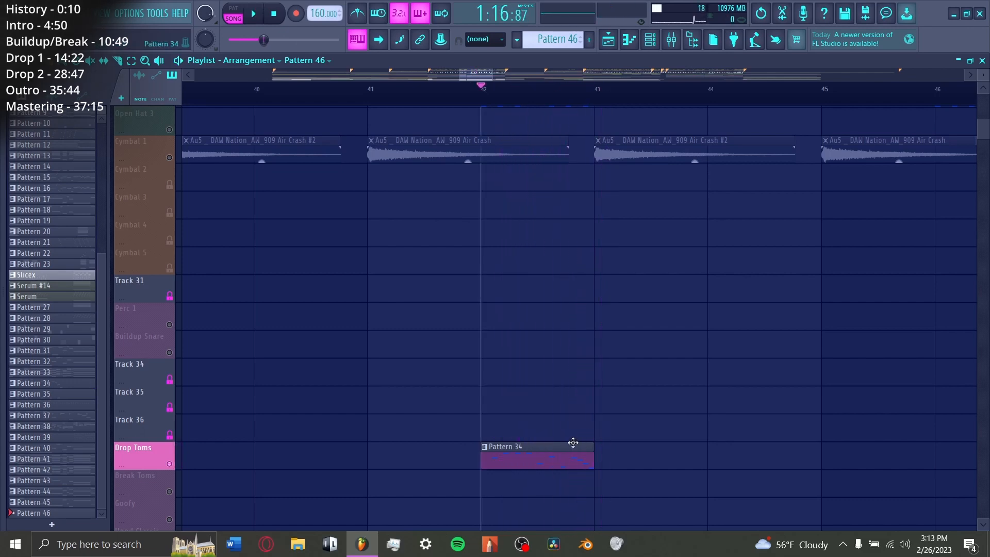
pyautogui.press('F6')
pyautogui.click(567, 62)
pyautogui.click(569, 194)
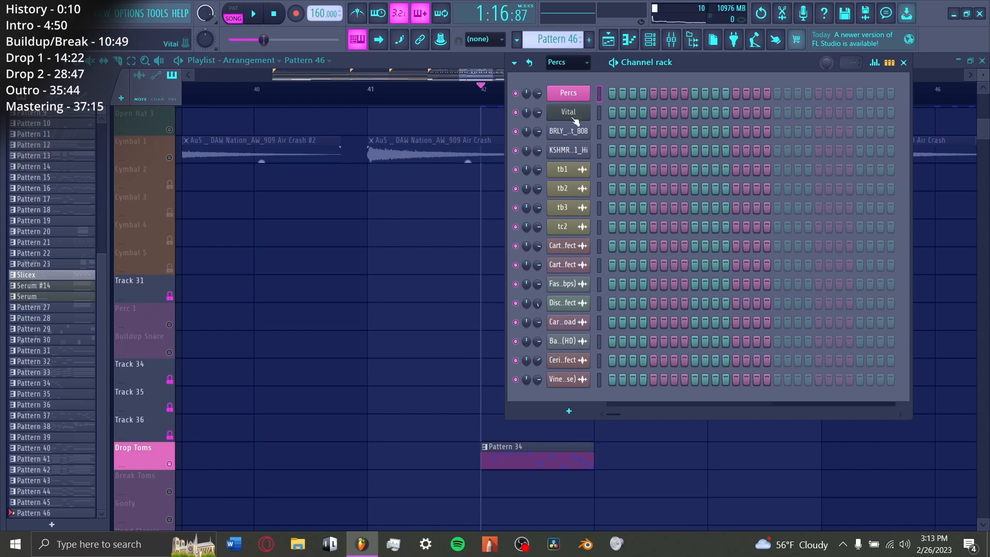
# Step: Inspect the Drop Toms' mixer effects, including Fruity parametric EQ 2, Fruity Blood Overdrive and Ozone Imager 2
pyautogui.press('F9')
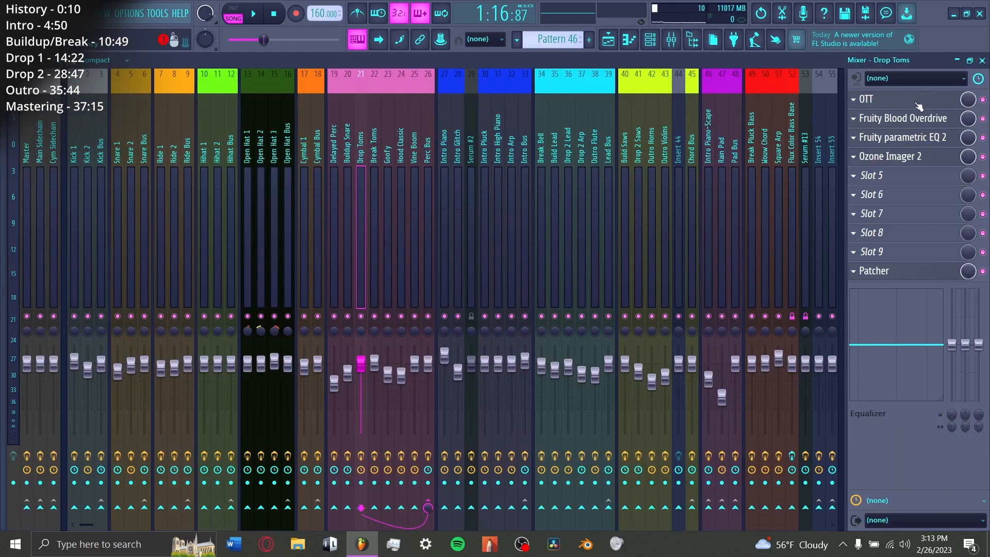
pyautogui.click(889, 140)
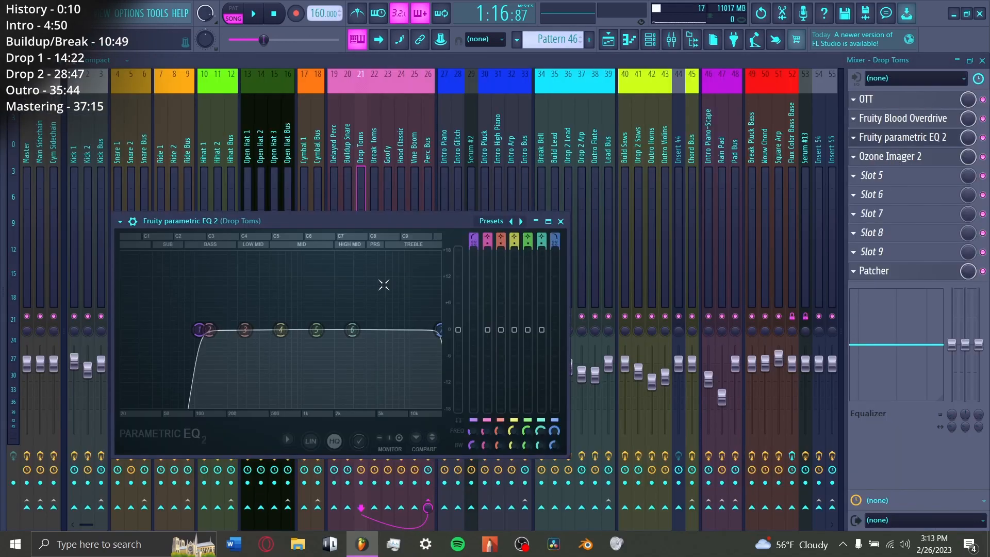
pyautogui.click(956, 122)
pyautogui.click(908, 157)
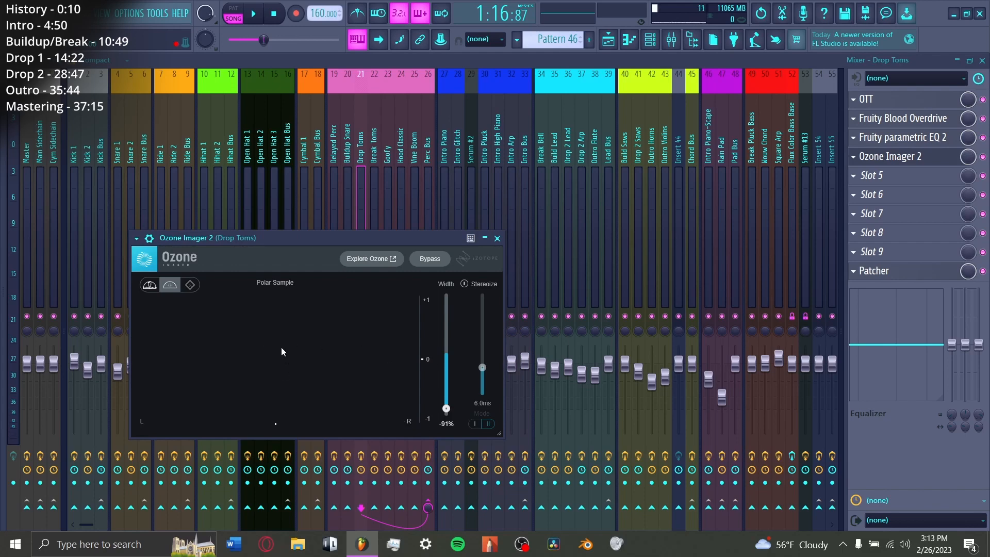
# Step: Raise the Ozone Imager 2 width while the Drop Toms play, and play Drop 1's drum tracks together in the playlist
pyautogui.press('space')
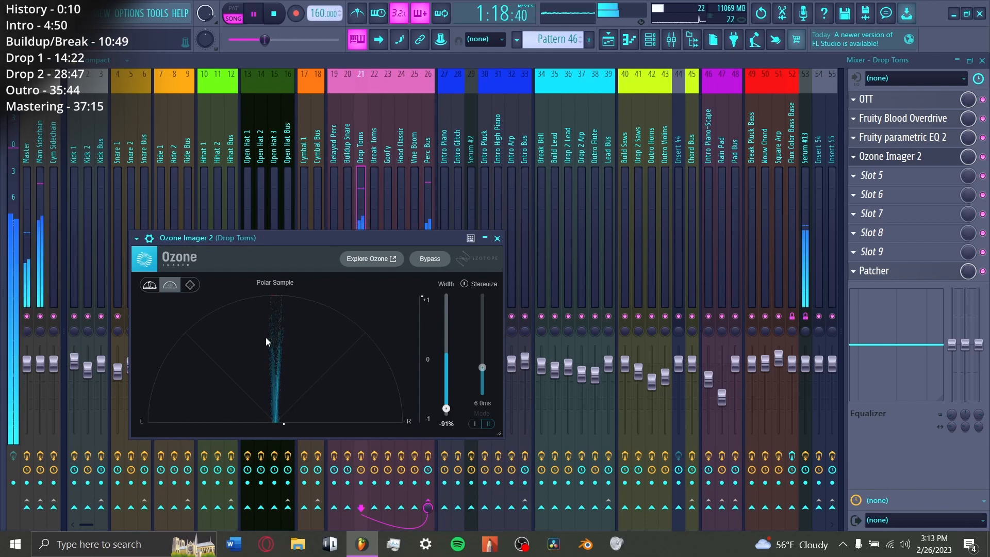
pyautogui.moveTo(445, 409); pyautogui.dragTo(445, 357)
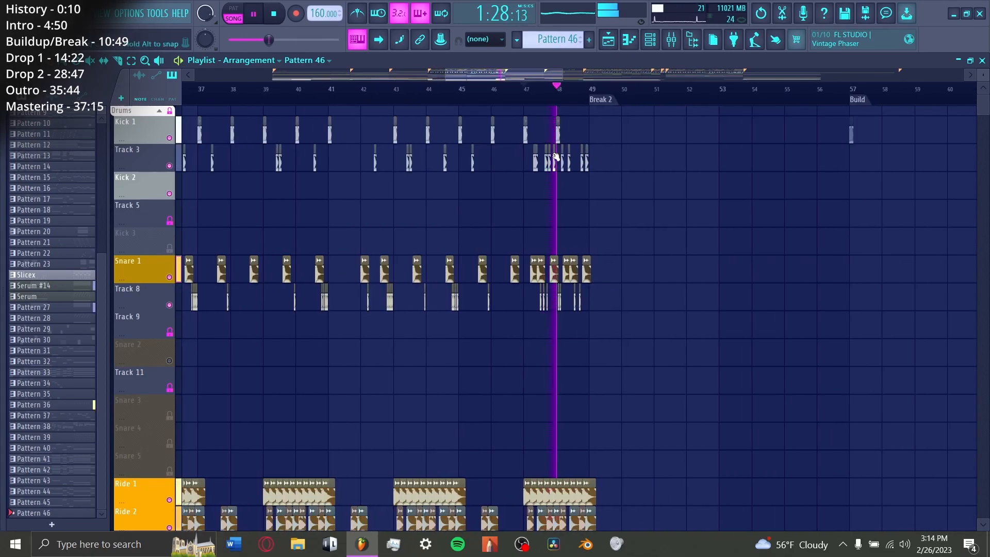
pyautogui.scroll(4, 581, 98)
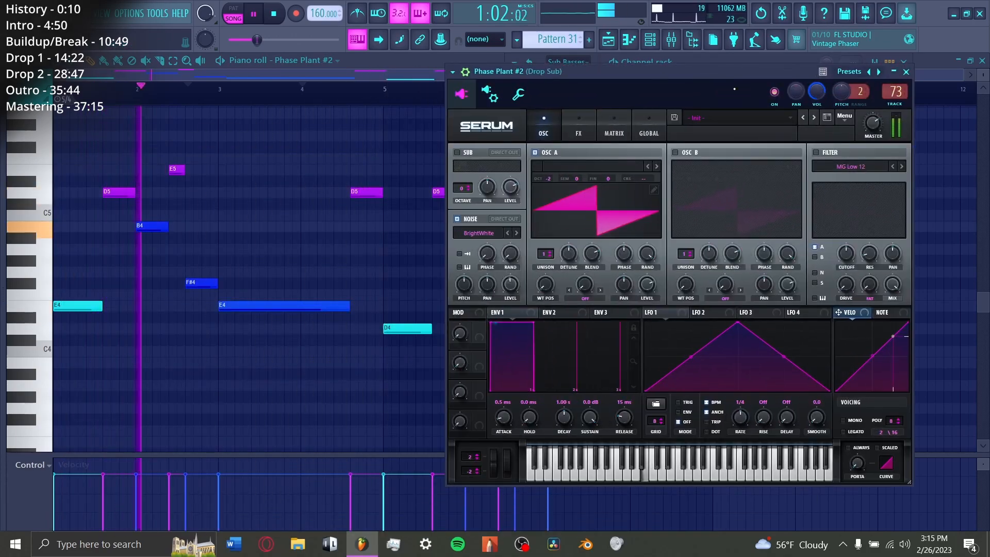
# Step: Inspect the Drop Sub's Serum modulation matrix and FX settings and its Fruity parametric EQ 2 mixer effect
pyautogui.press('space')
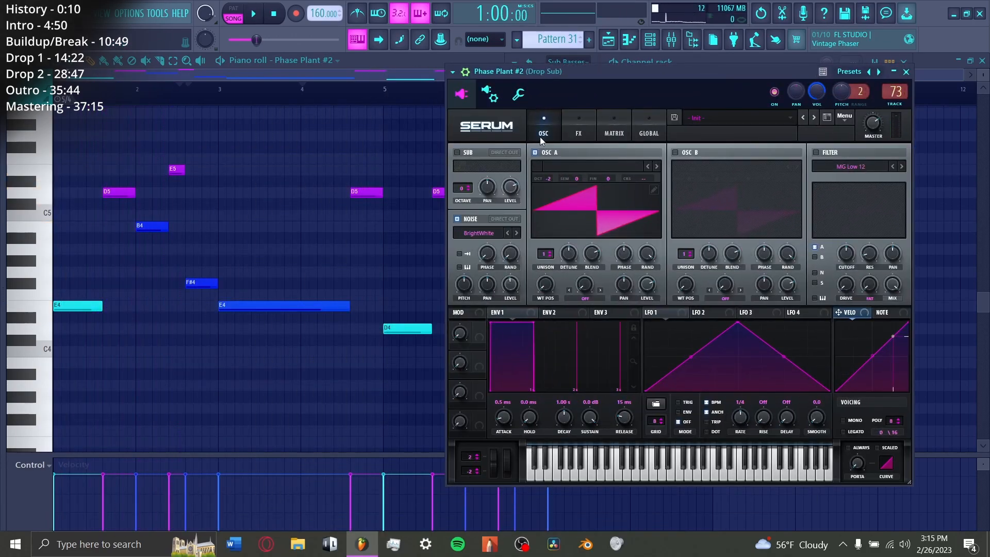
pyautogui.click(613, 133)
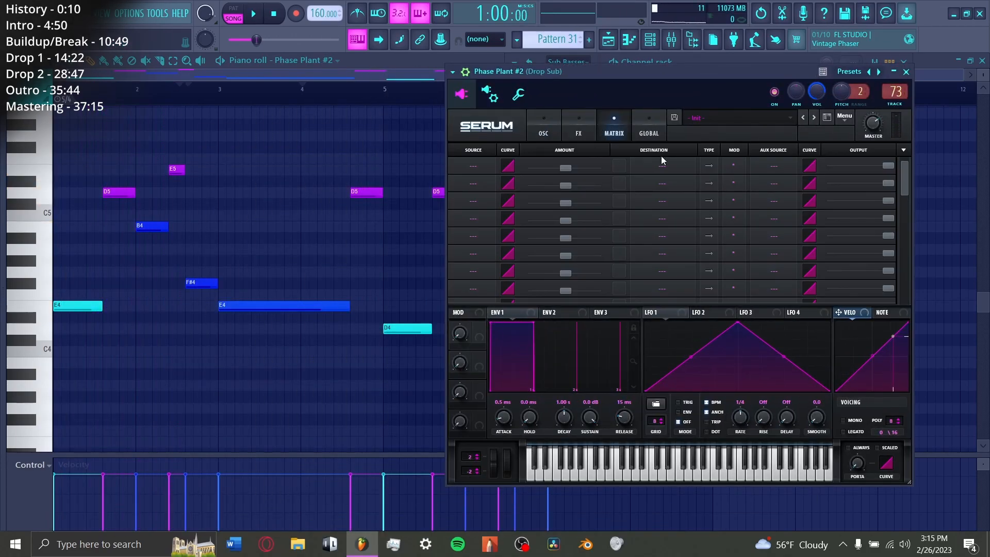
pyautogui.click(583, 132)
pyautogui.click(671, 39)
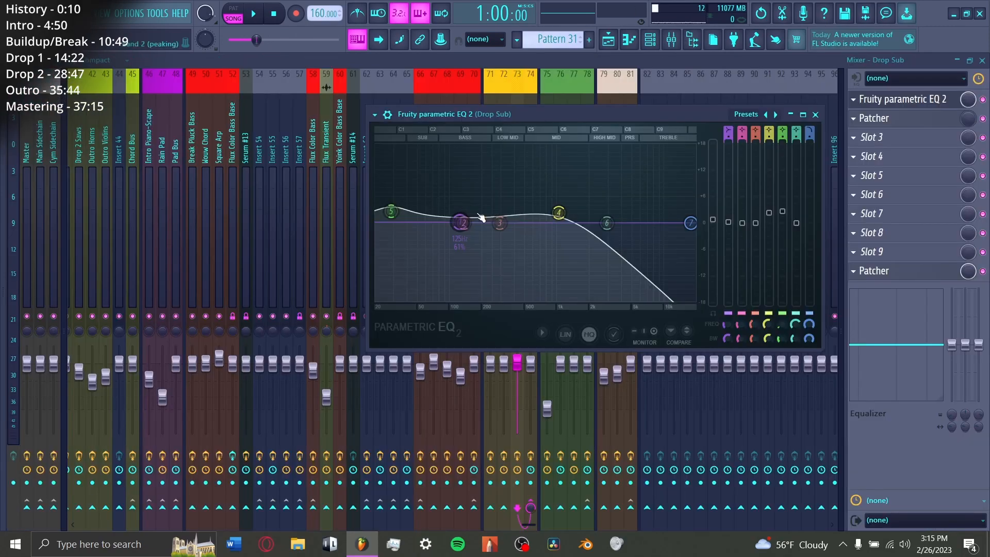
# Step: Play the Drop Sub's Pattern 31 from the start of Drop 1 in the playlist
pyautogui.press('F5')
pyautogui.press('space')
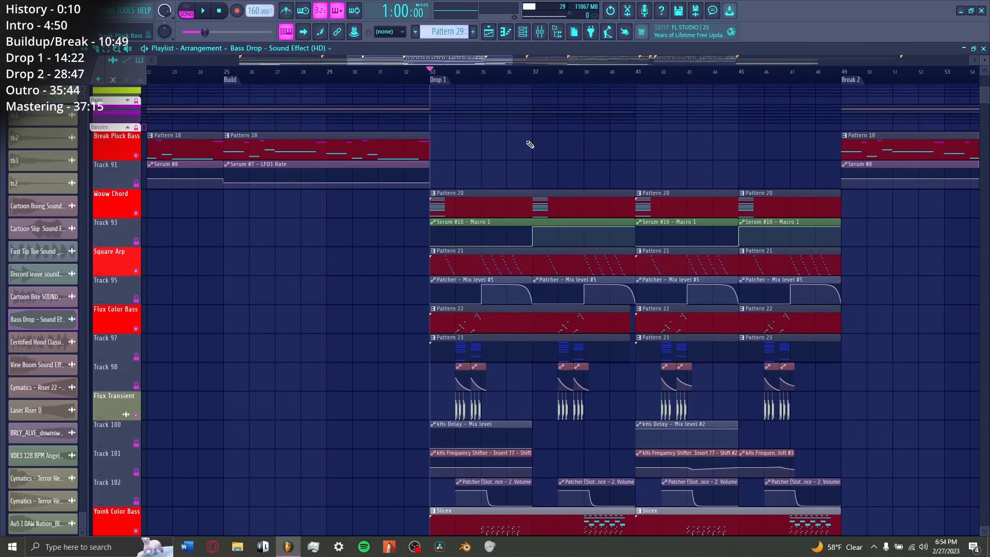
pyautogui.scroll(5, 530, 145)
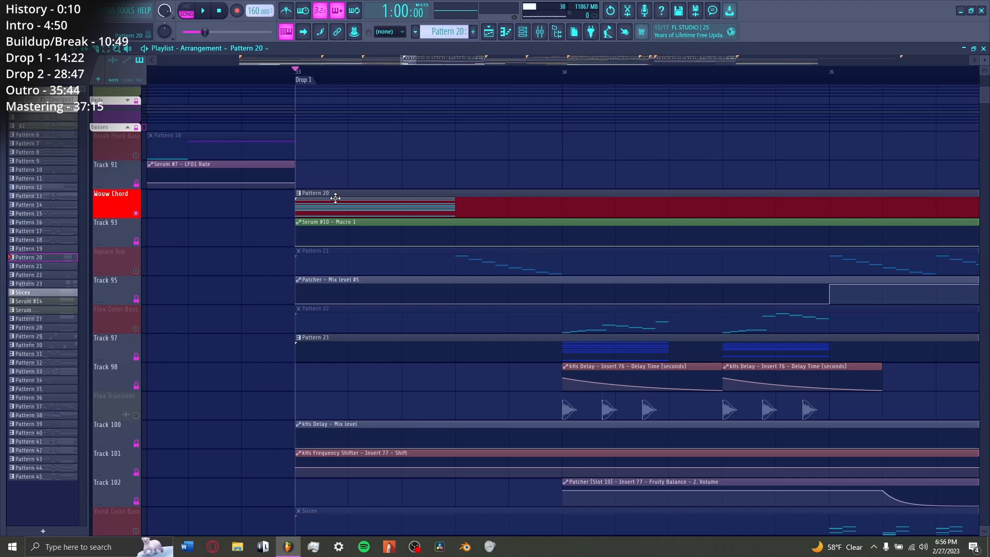
# Step: Open the Wouw Chord's Pattern 20 in the piano roll and play the chord at bar 5
pyautogui.doubleClick(335, 198)
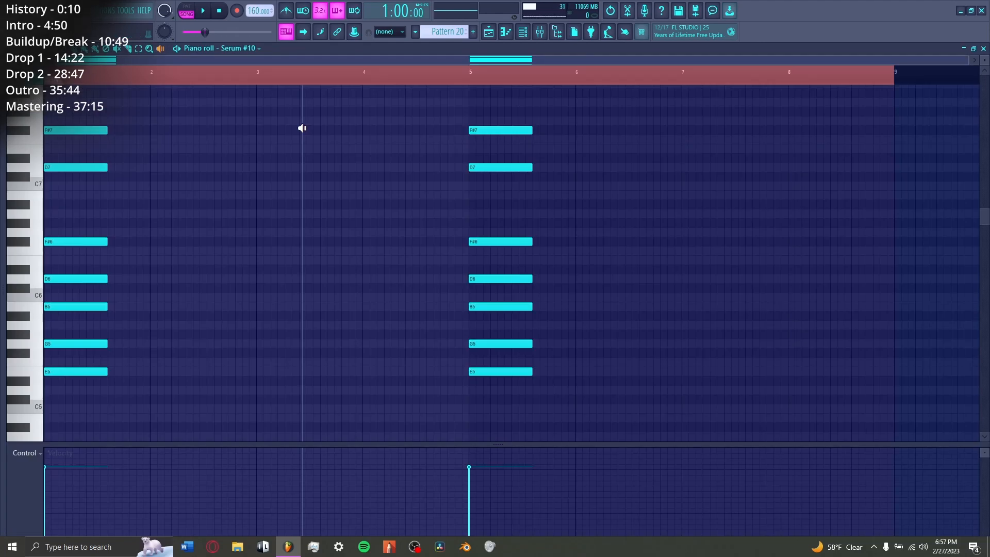
pyautogui.press('space')
pyautogui.click(498, 172)
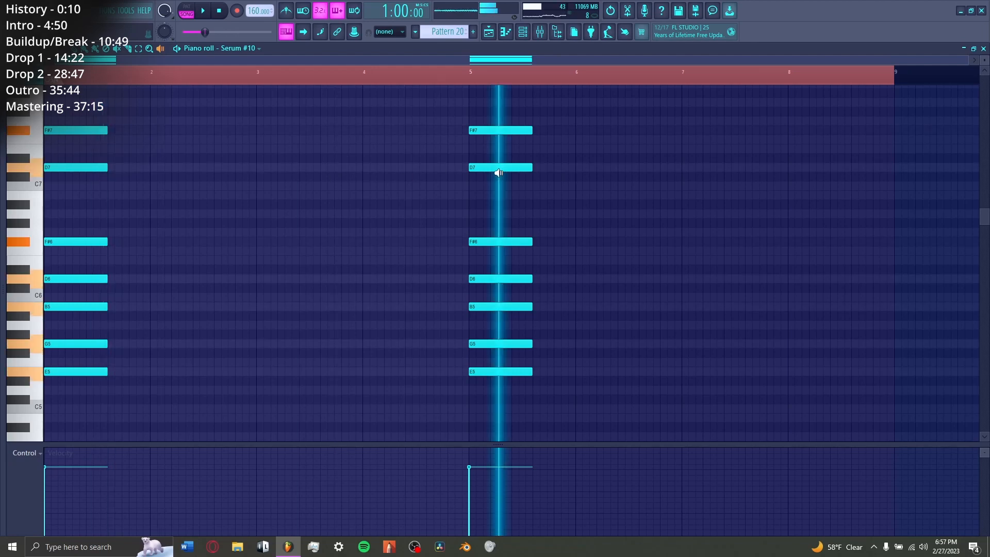
# Step: Bypass the Wouw Chord's mixer effects and inspect the oscillators, filter and FX settings of its Serum #10
pyautogui.press('F9')
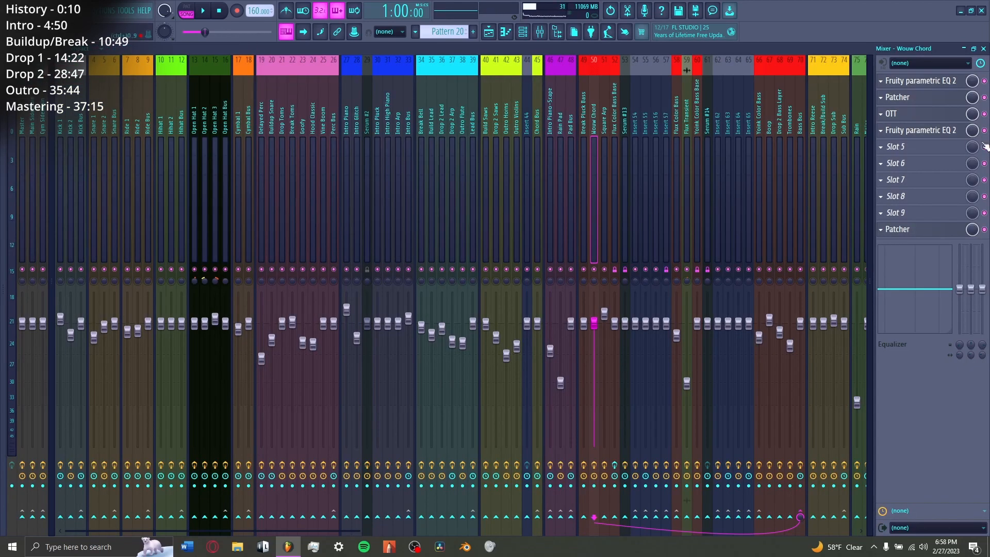
pyautogui.click(985, 81)
pyautogui.click(523, 32)
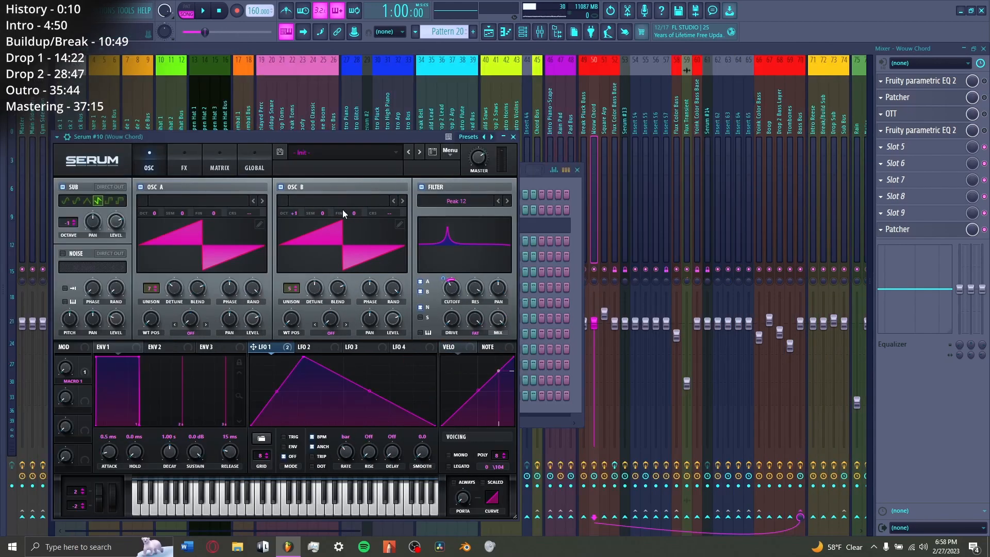
pyautogui.click(184, 161)
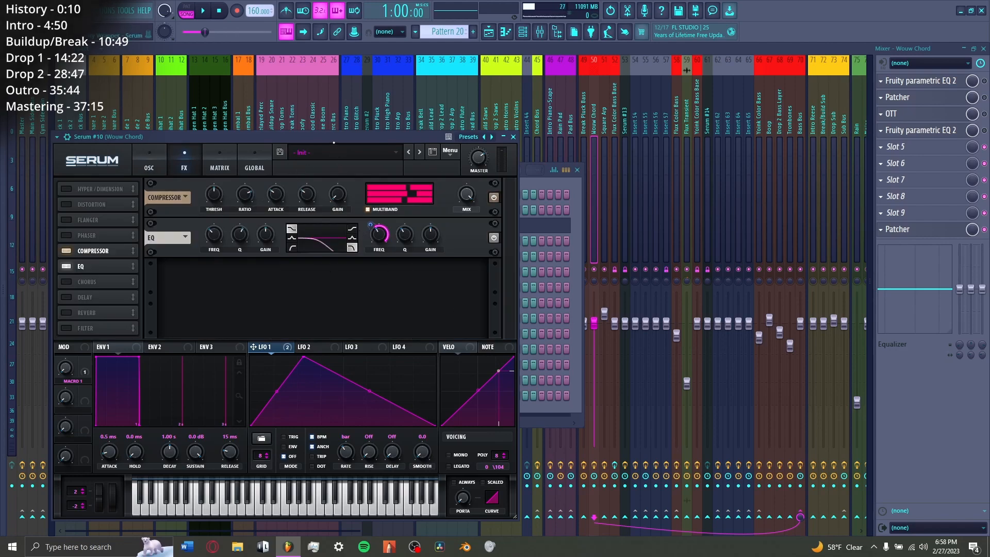
pyautogui.click(151, 162)
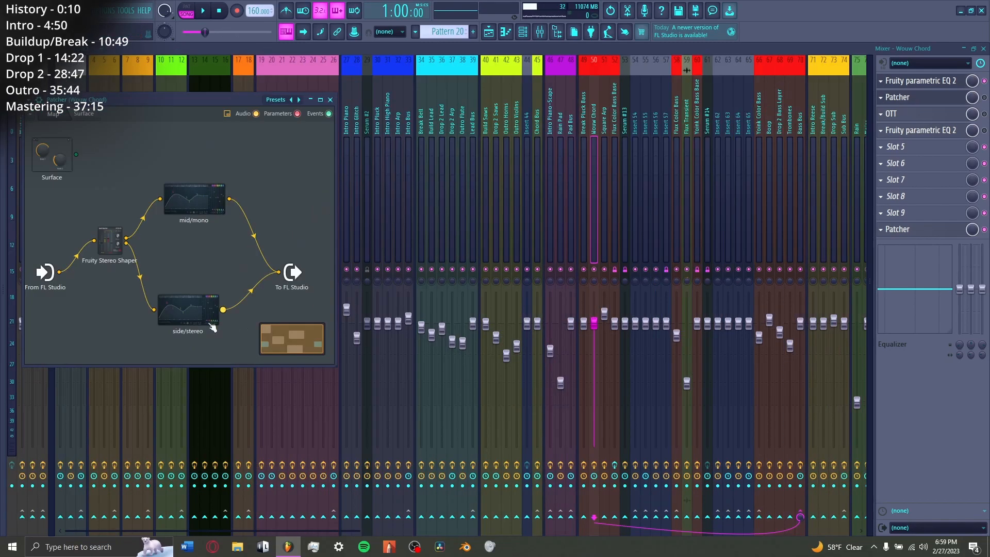
# Step: Inspect the side/stereo EQ inside the Wouw Chord's Patcher and the second Fruity parametric EQ 2 in its effect chain
pyautogui.doubleClick(187, 311)
pyautogui.press('Escape')
pyautogui.press('Escape')
pyautogui.click(952, 129)
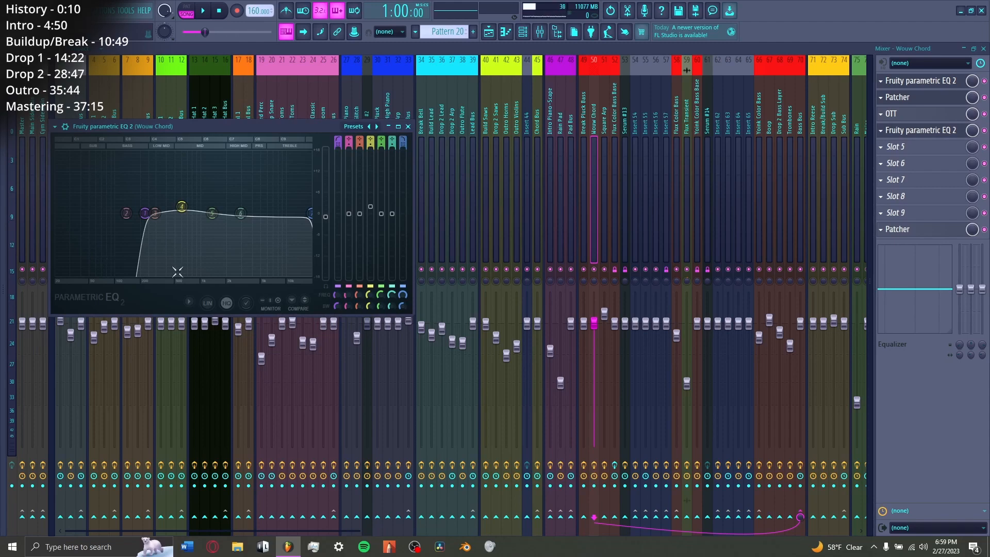
# Step: Play the Wouw Chord in the playlist from bar 33 and from bar 37
pyautogui.press('F5')
pyautogui.press('space')
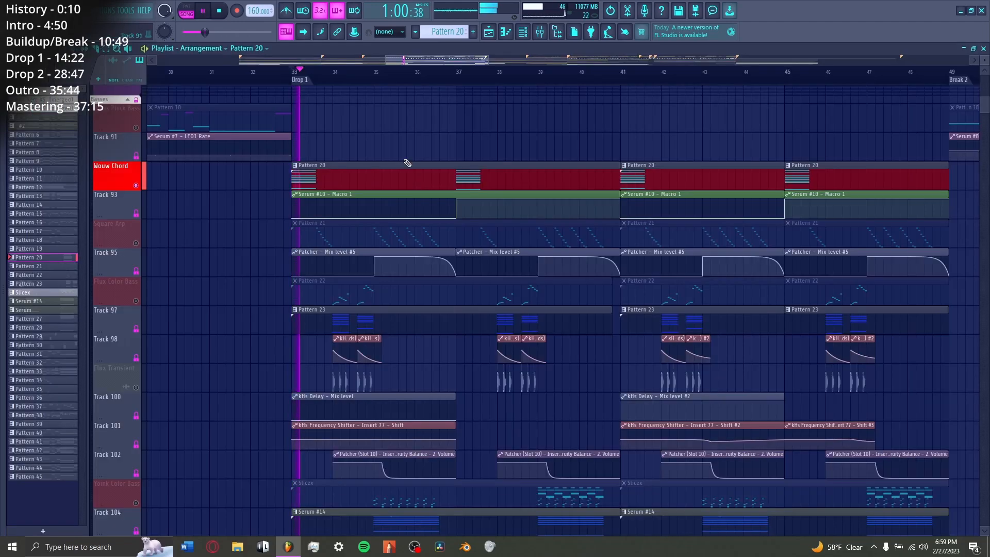
pyautogui.press('space')
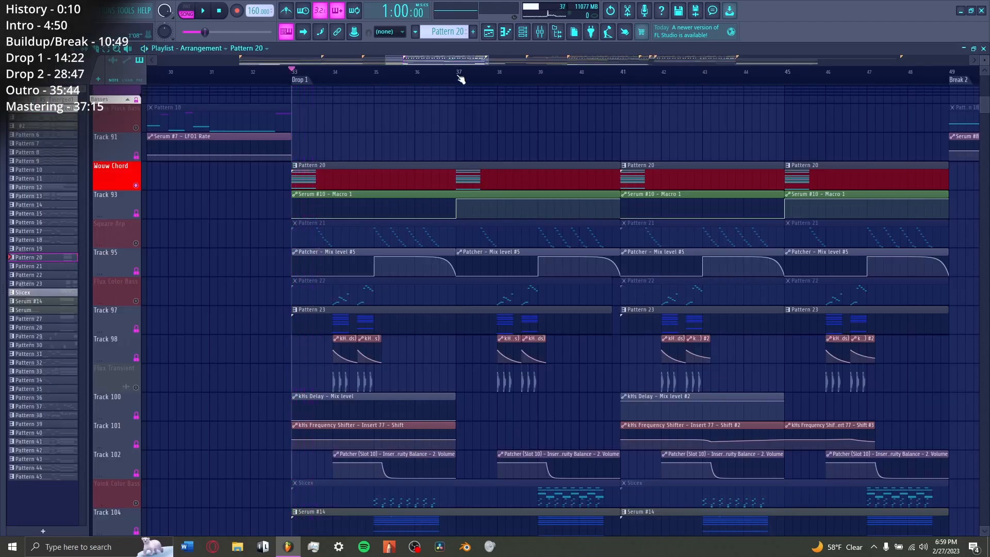
pyautogui.click(458, 76)
pyautogui.scroll(3, 458, 76)
pyautogui.press('space')
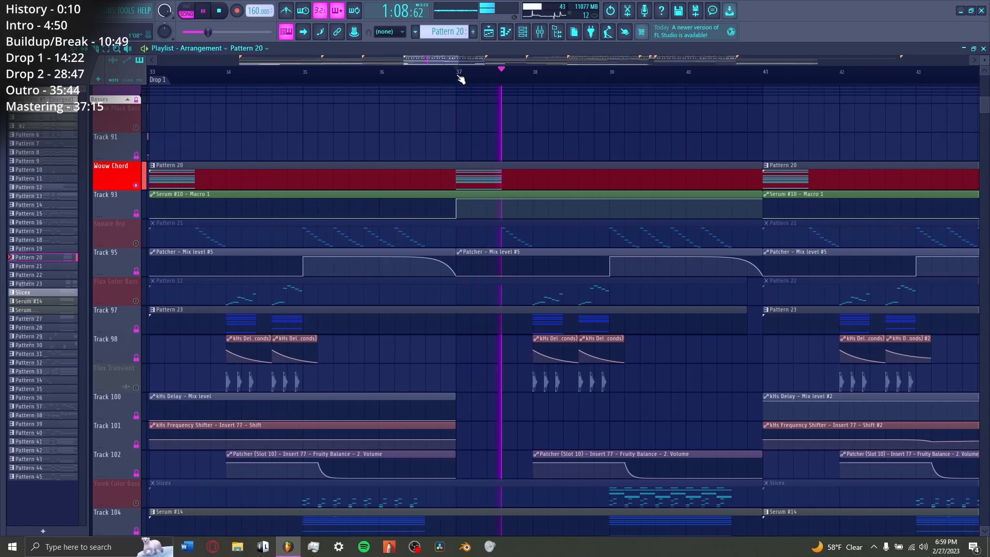
pyautogui.press('space')
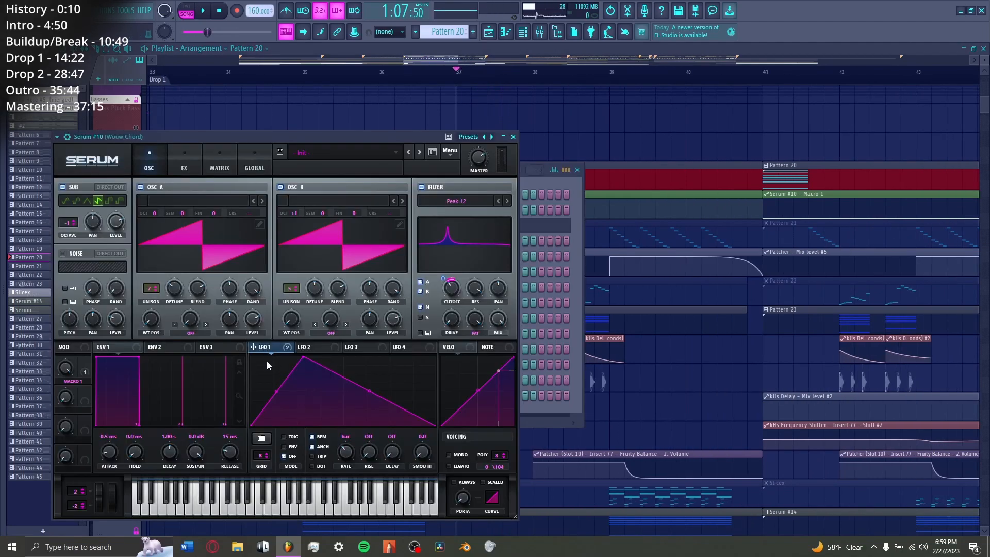
# Step: Replay the Wouw Chord and examine the LFO 1 shape and Macro 1 destination in its Serum #10
pyautogui.press('space')
pyautogui.press('Escape')
pyautogui.press('space')
pyautogui.click(201, 225)
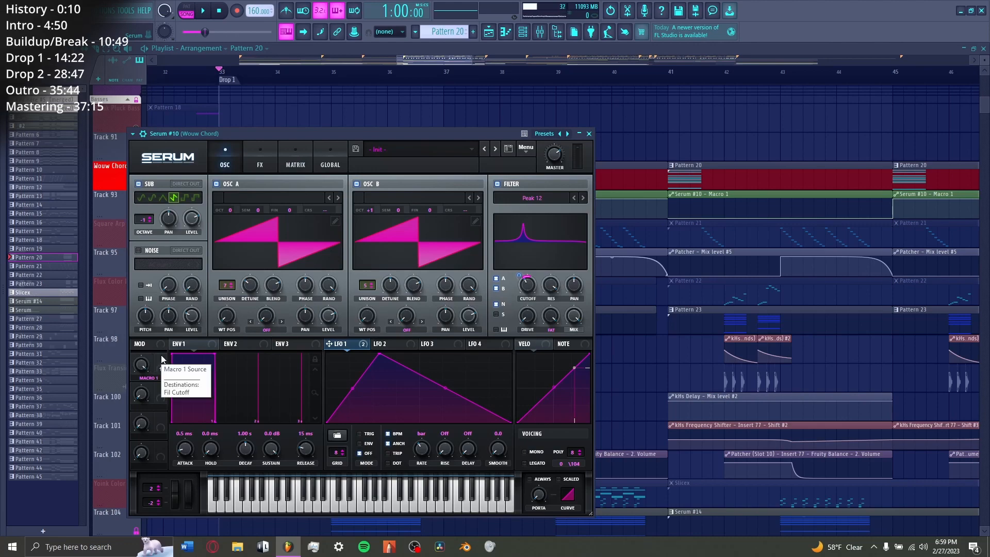
pyautogui.press('Escape')
pyautogui.press('Escape')
# Step: Compare the Wouw Chord's sound at bar 33 with its sound at bar 37
pyautogui.press('space')
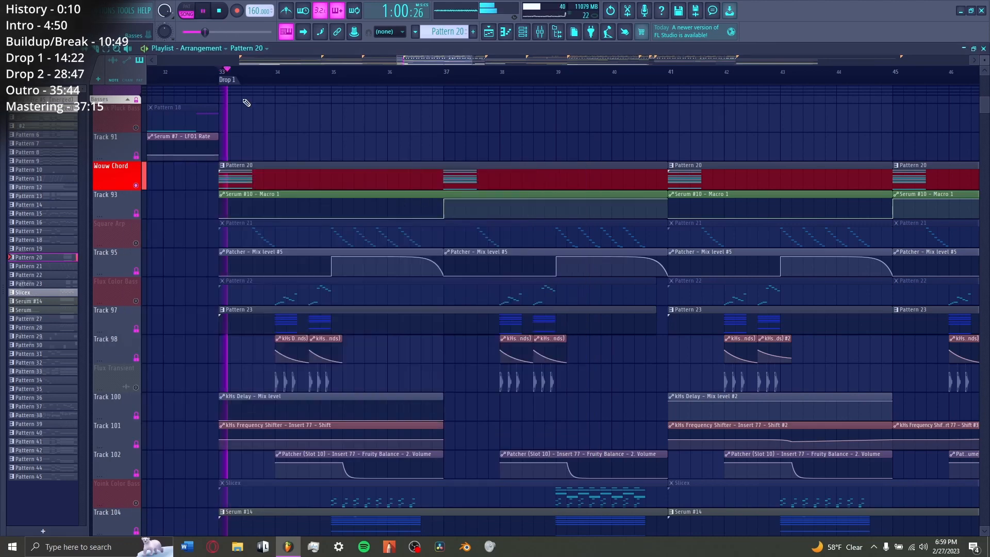
pyautogui.click(451, 73)
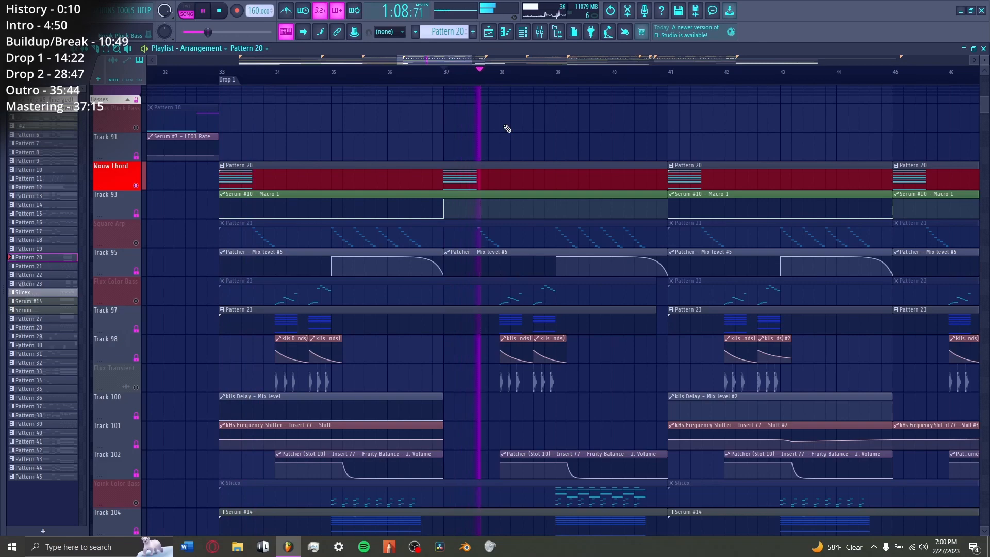
pyautogui.press('space')
# Step: Solo the Square Arp mixer track and set the LFO 1 rate of its Serum #11 to 1/4
pyautogui.press('F9')
pyautogui.press('space')
pyautogui.rightClick(604, 269)
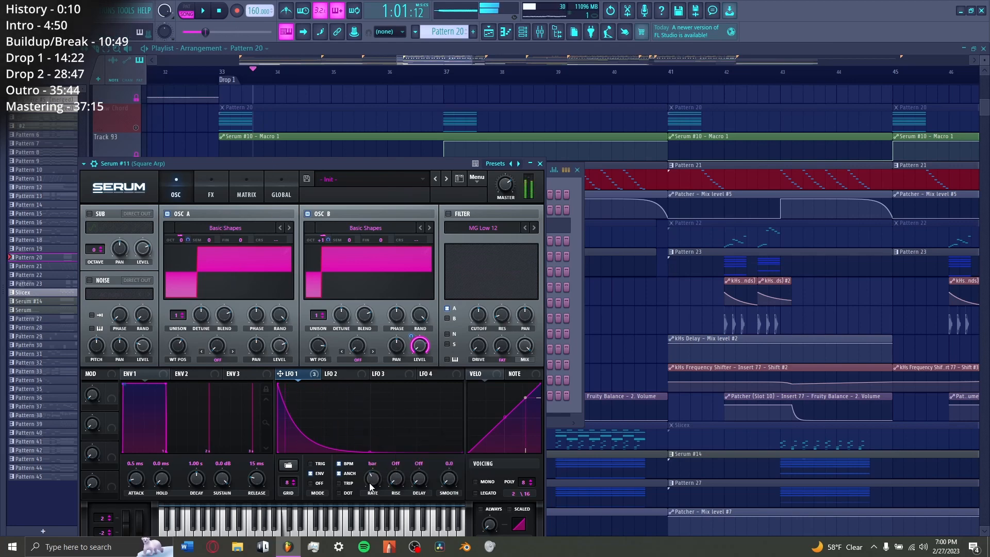
pyautogui.moveTo(370, 485); pyautogui.dragTo(371, 473)
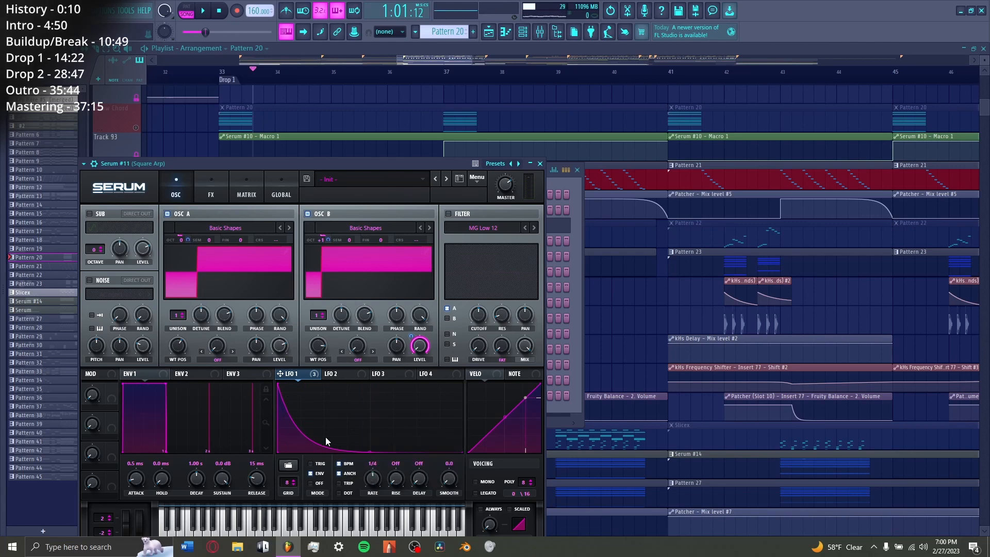
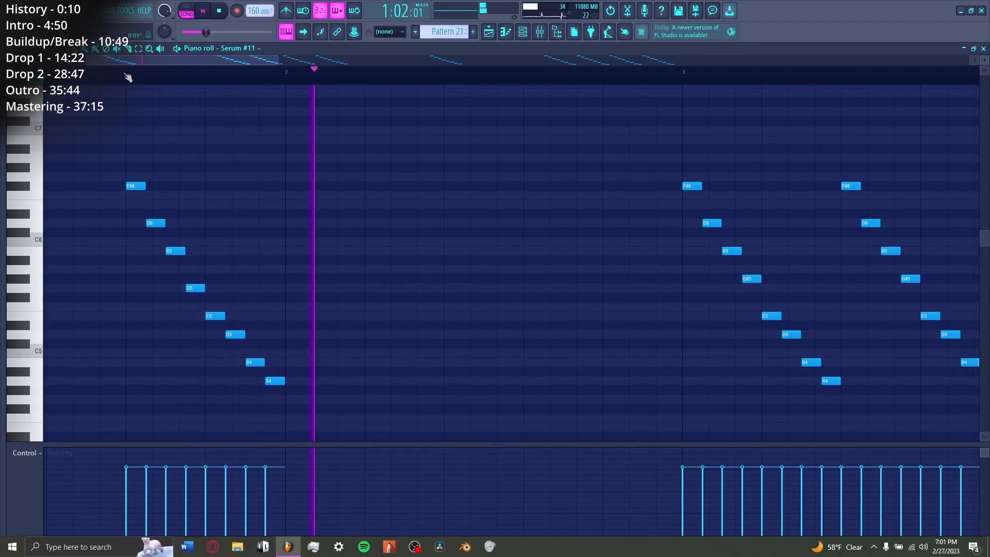
# Step: Play the Square Arp in the playlist from bar 35
pyautogui.press('F5')
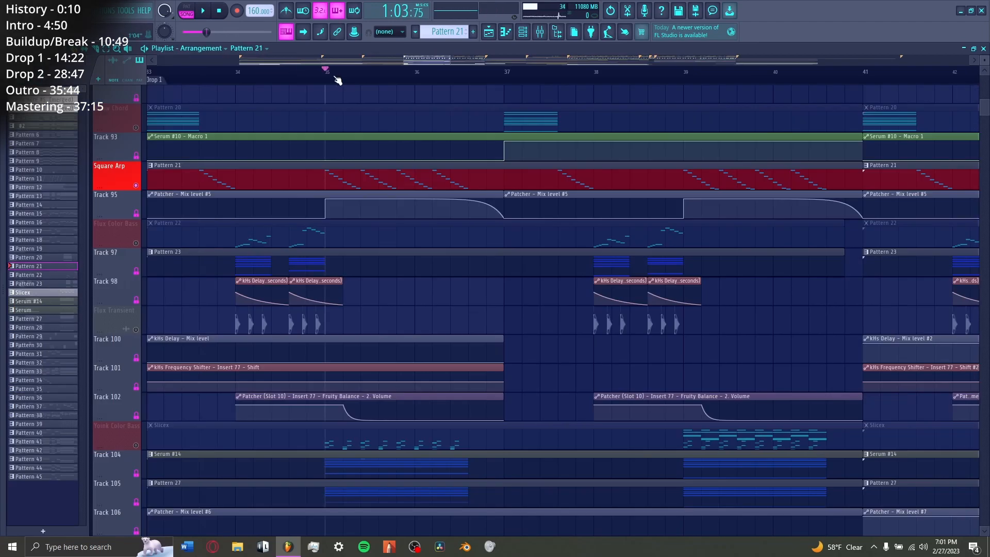
pyautogui.hscroll(-2, 475, 145)
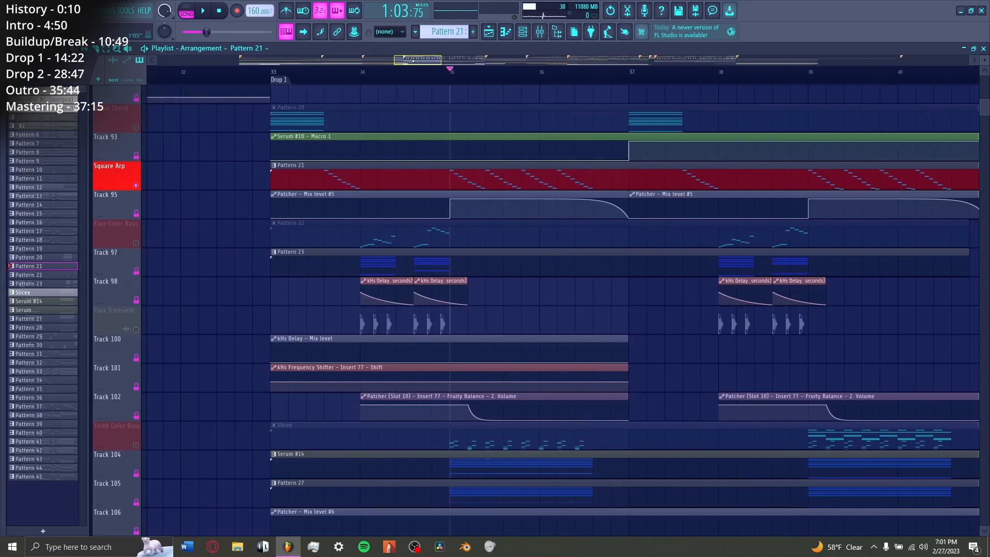
pyautogui.moveTo(414, 60); pyautogui.dragTo(421, 60)
pyautogui.press('space')
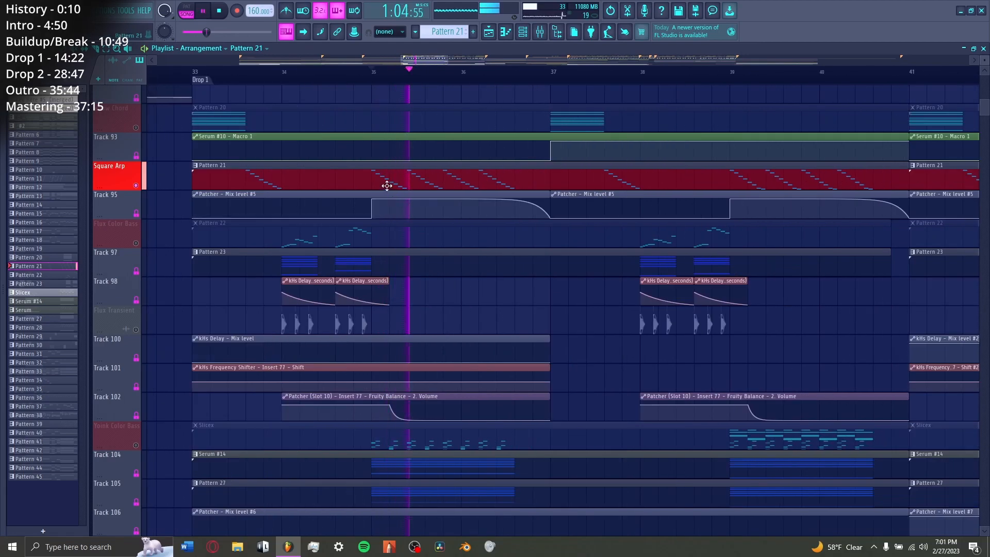
pyautogui.press('space')
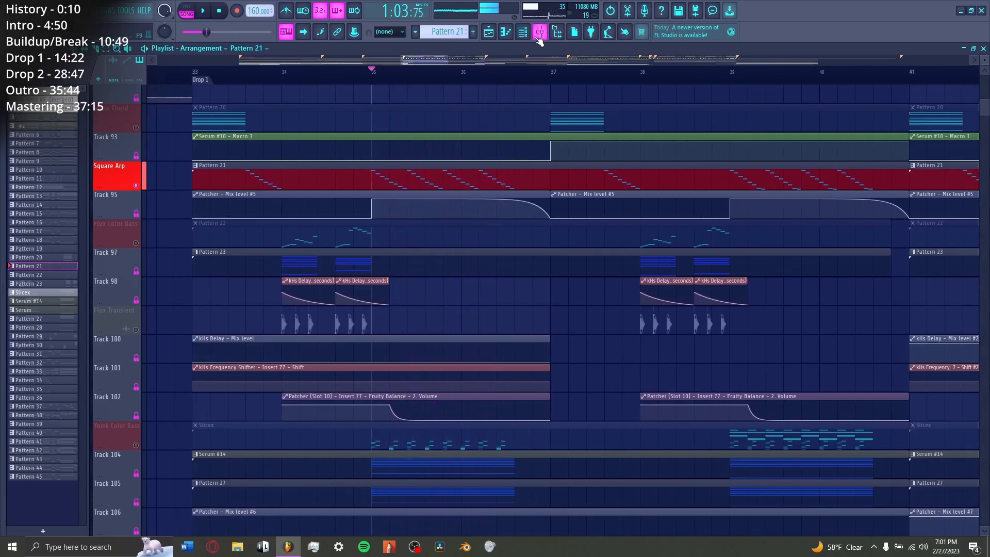
# Step: Examine the Deelay settings inside the Patcher on the Square Arp mixer track
pyautogui.click(540, 31)
pyautogui.click(940, 81)
pyautogui.click(943, 81)
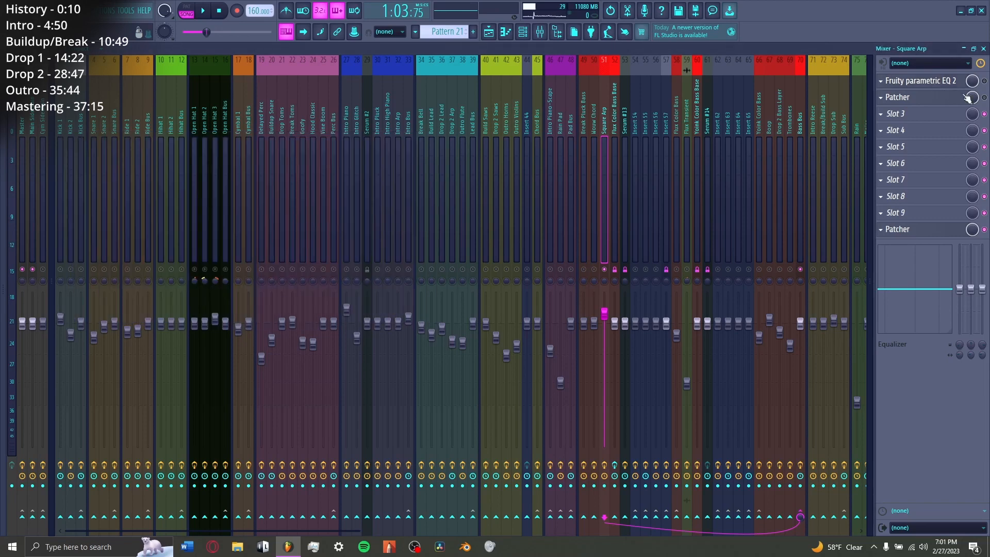
pyautogui.click(949, 98)
pyautogui.doubleClick(223, 324)
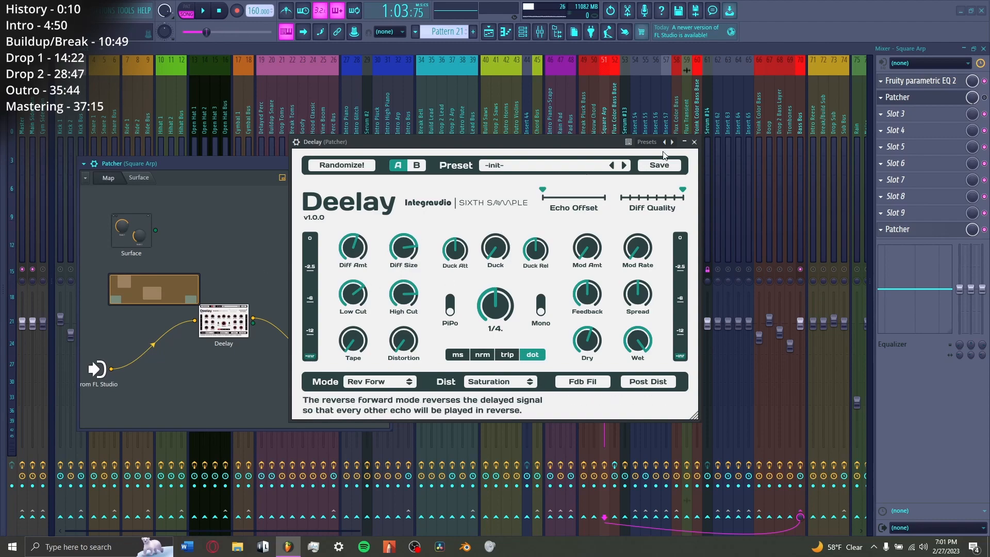
pyautogui.click(695, 142)
pyautogui.click(938, 98)
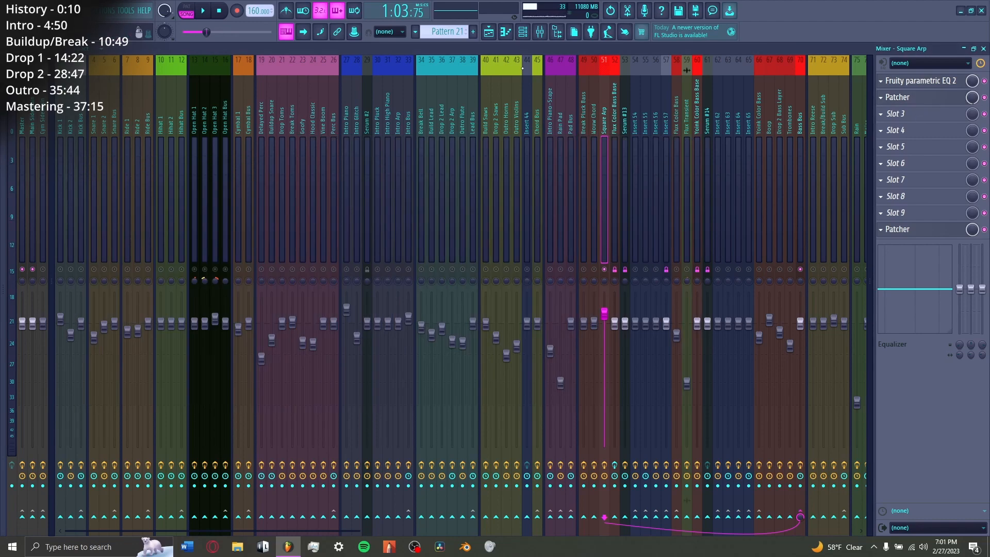
# Step: Replay the Square Arp from bar 35 to hear its delay in the playlist
pyautogui.press('F5')
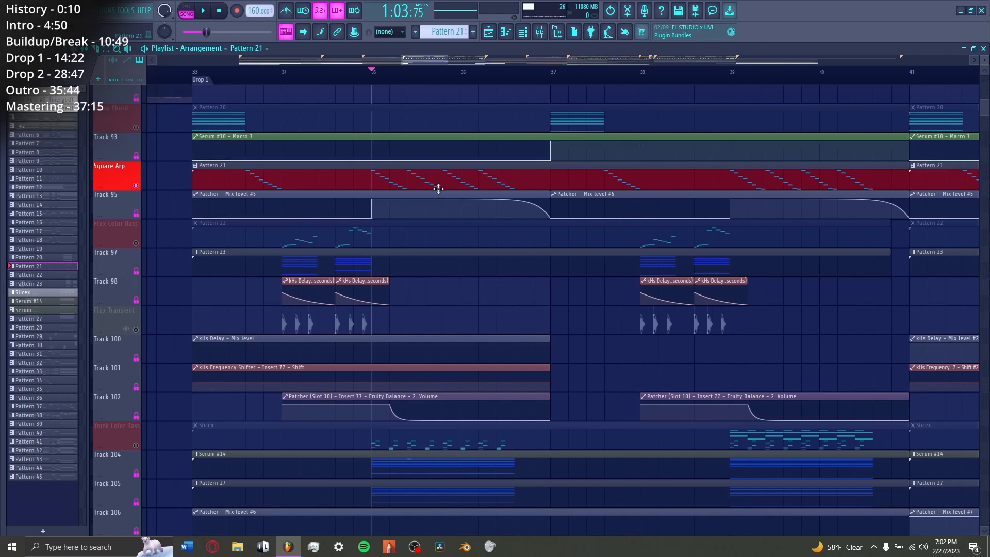
pyautogui.press('space')
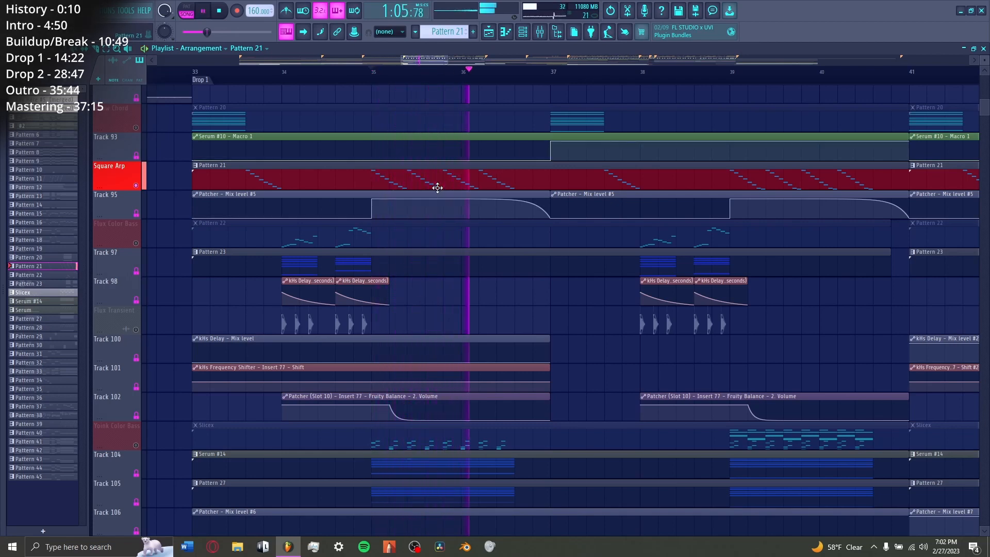
pyautogui.press('space')
# Step: Solo the Boop track in the playlist and place the playhead just before bar 34
pyautogui.scroll(-5, 288, 279)
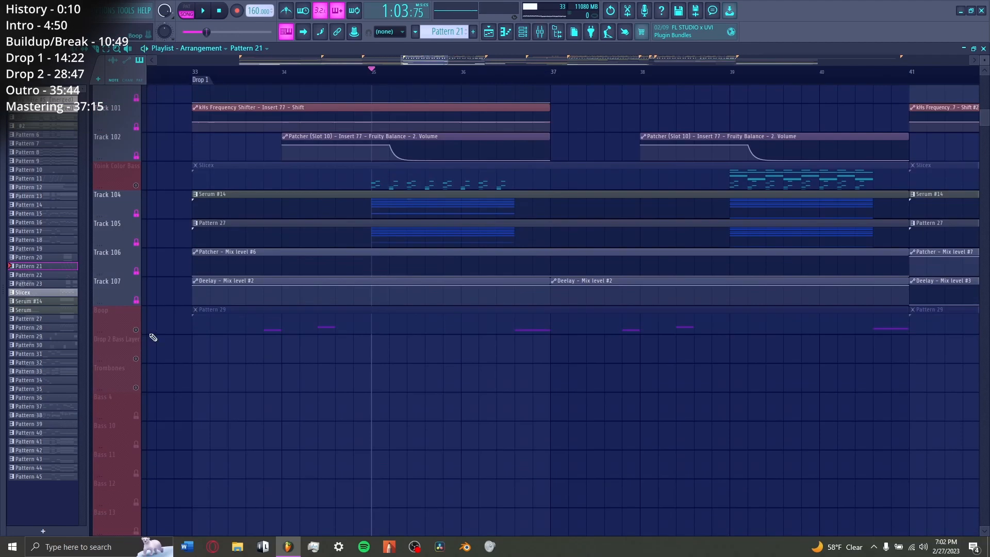
pyautogui.scroll(-1, 260, 341)
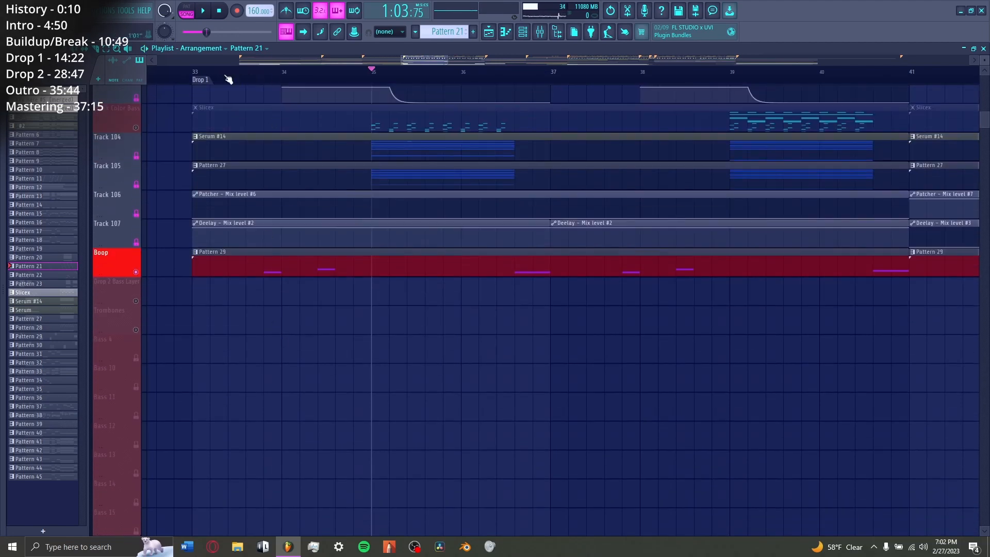
pyautogui.click(198, 75)
pyautogui.scroll(2, 199, 77)
pyautogui.click(362, 71)
# Step: Examine the Boop's Serum #15 oscillators and effects, its Fruity parametric EQ 2 and its notes in Pattern 29
pyautogui.click(525, 36)
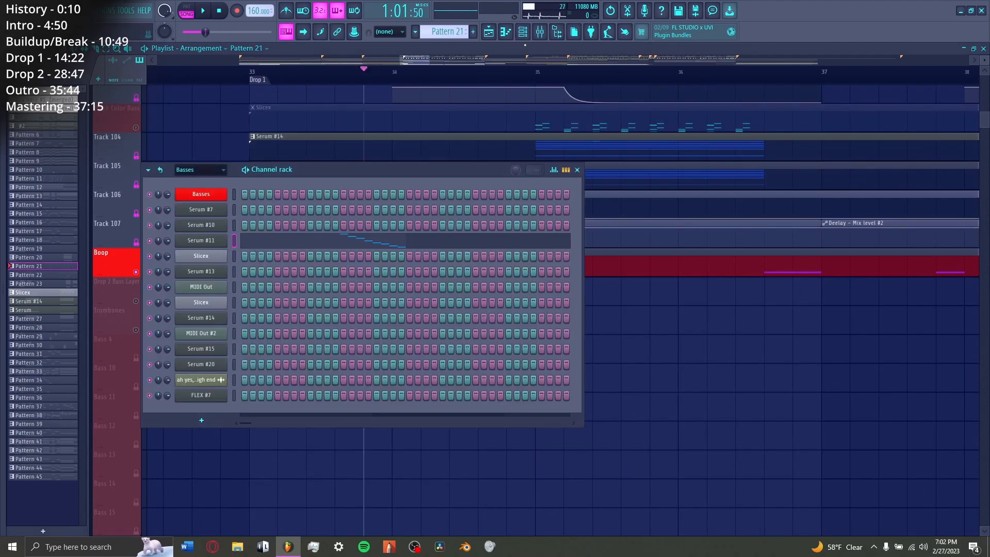
pyautogui.click(204, 266)
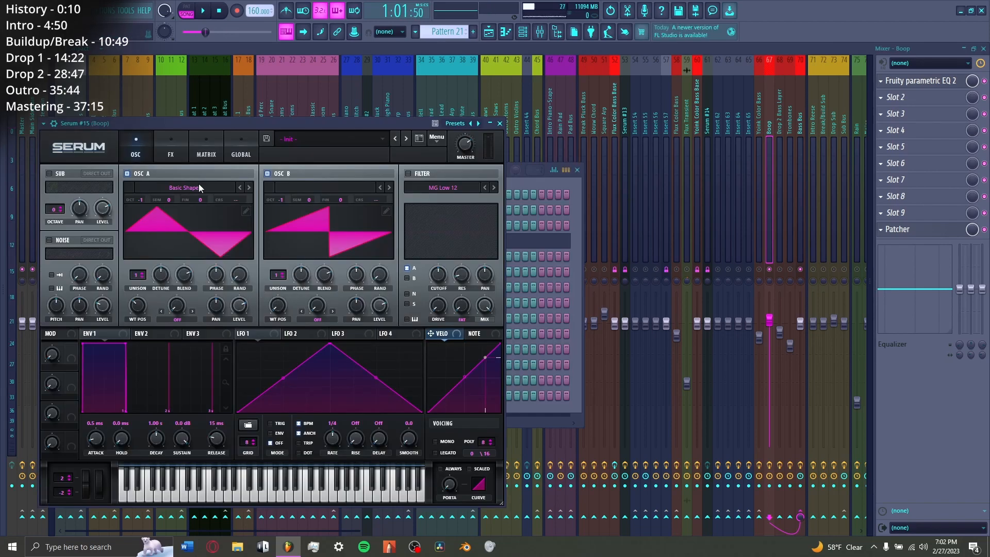
pyautogui.click(172, 150)
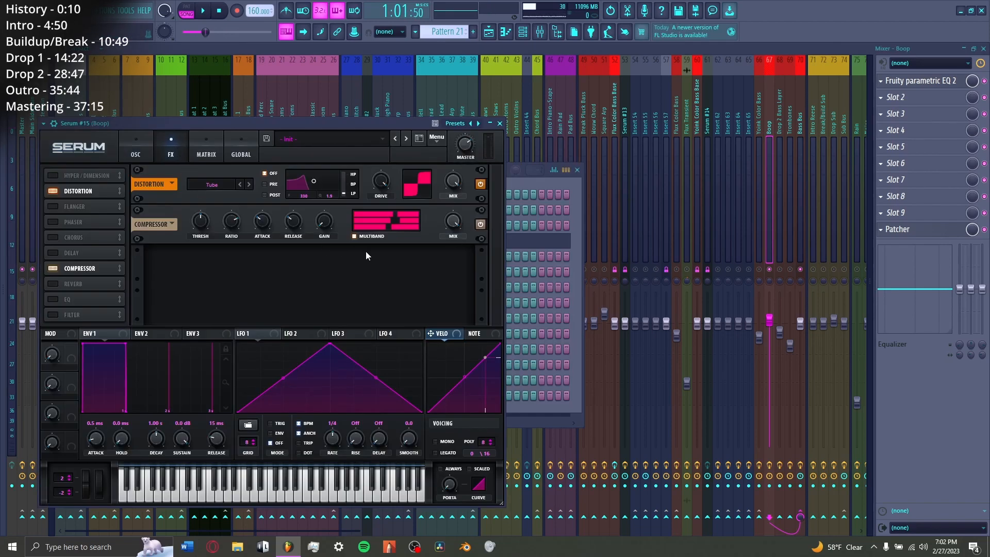
pyautogui.click(921, 80)
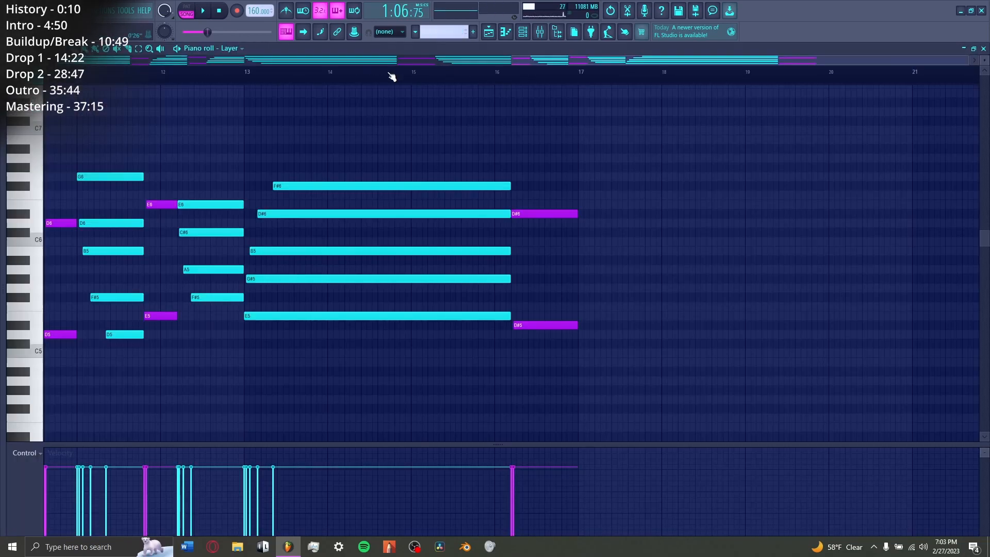
pyautogui.scroll(-3, 392, 76)
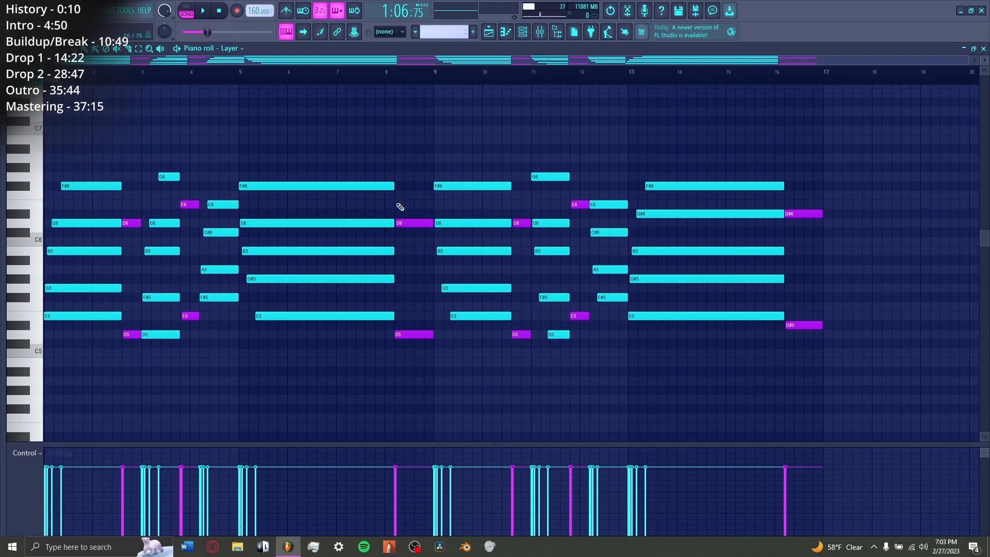
# Step: Solo the Flux Color Bass and Flux Transient tracks in Drop 1 and play them from bar 34
pyautogui.press('F5')
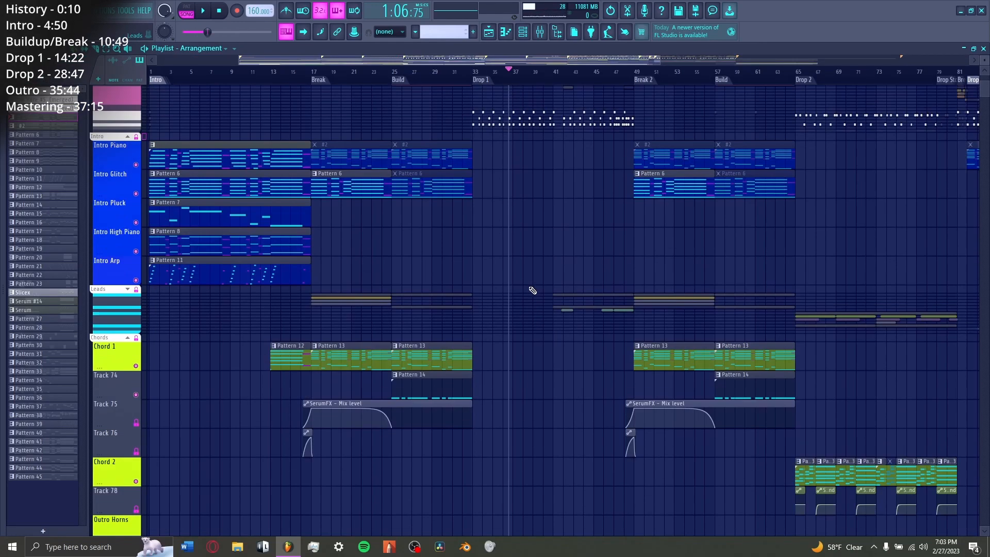
pyautogui.scroll(-4, 521, 206)
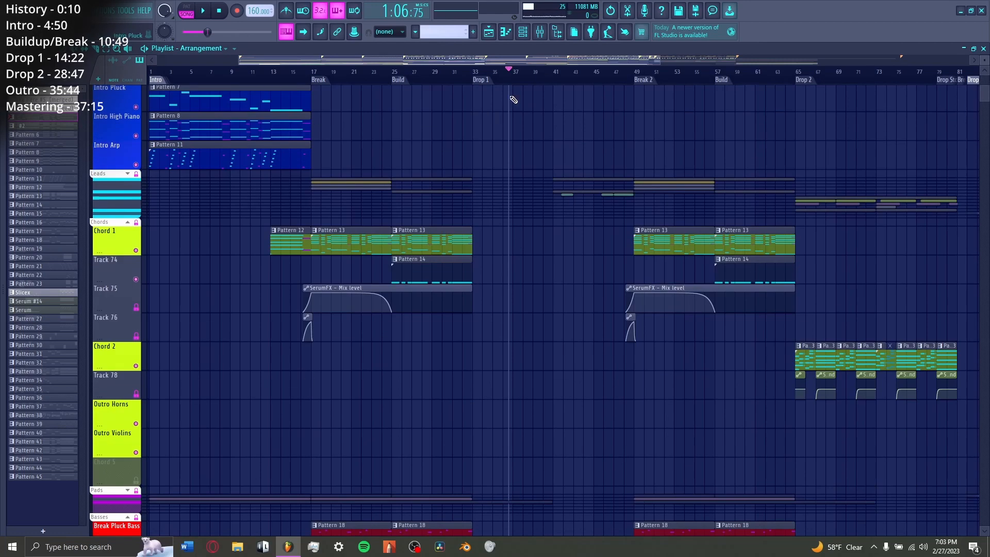
pyautogui.scroll(5, 541, 78)
pyautogui.scroll(-7, 371, 183)
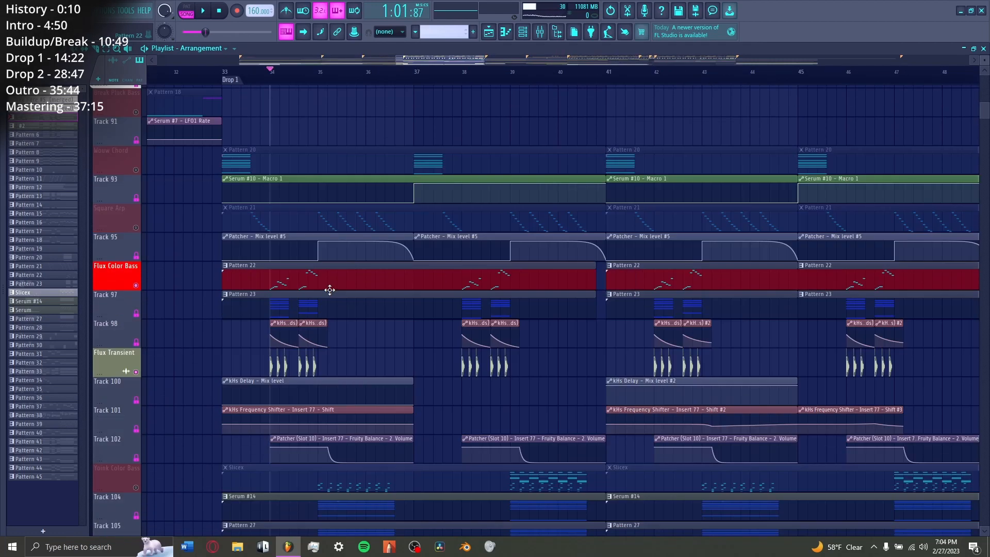
pyautogui.click(328, 231)
pyautogui.press('space')
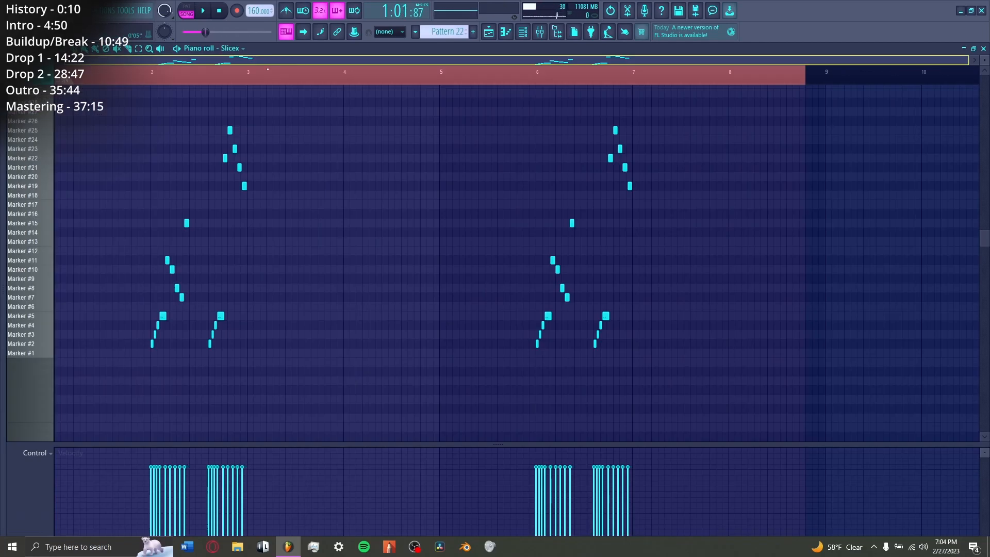
# Step: Examine the Flux Color Bass slice notes in Pattern 22 and the resampled audio in its Slicex
pyautogui.scroll(3, 183, 84)
pyautogui.scroll(1, 184, 84)
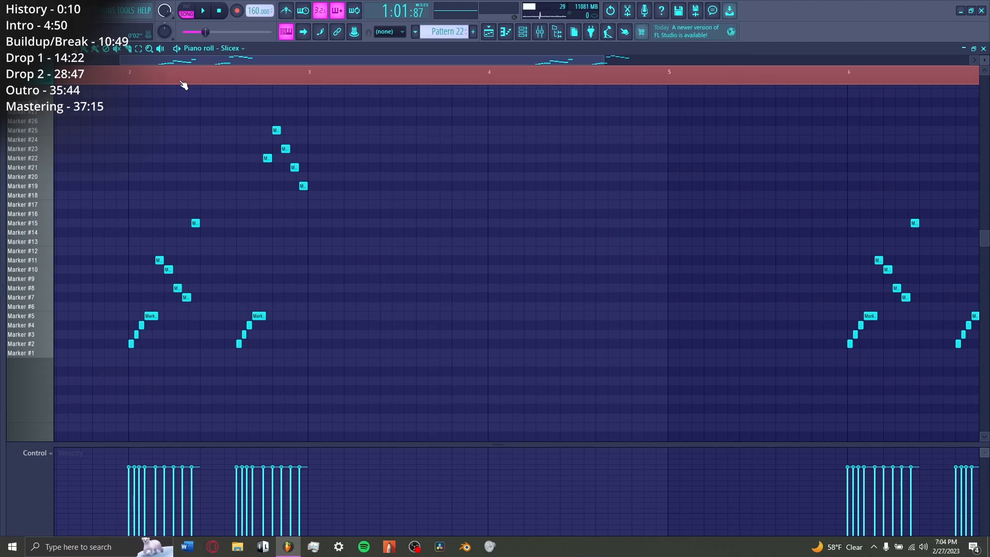
pyautogui.press('F6')
pyautogui.click(180, 256)
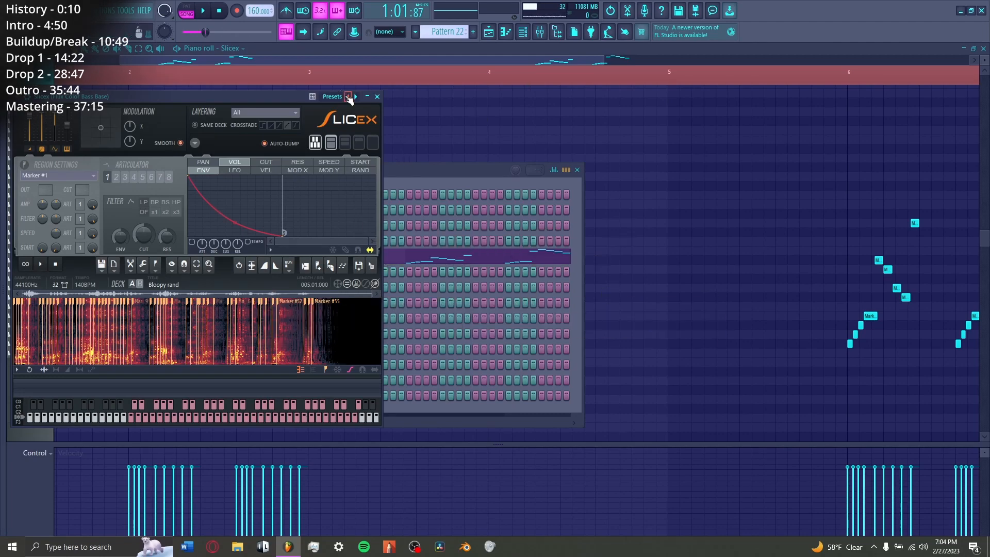
pyautogui.click(488, 32)
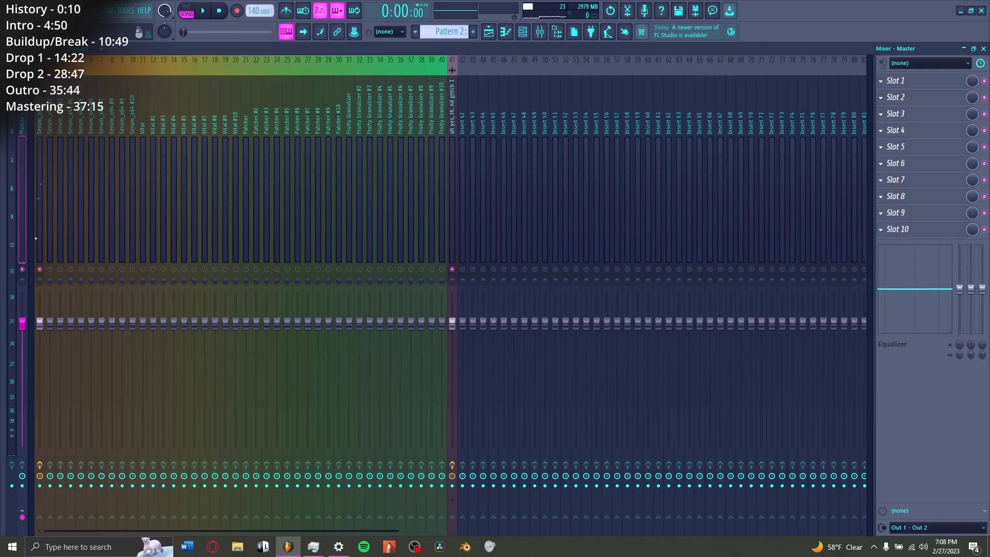
# Step: In the 140 BPM sound design project, open the first Serum_x64 and examine the harmonics of its oscillator A wavetable
pyautogui.click(40, 200)
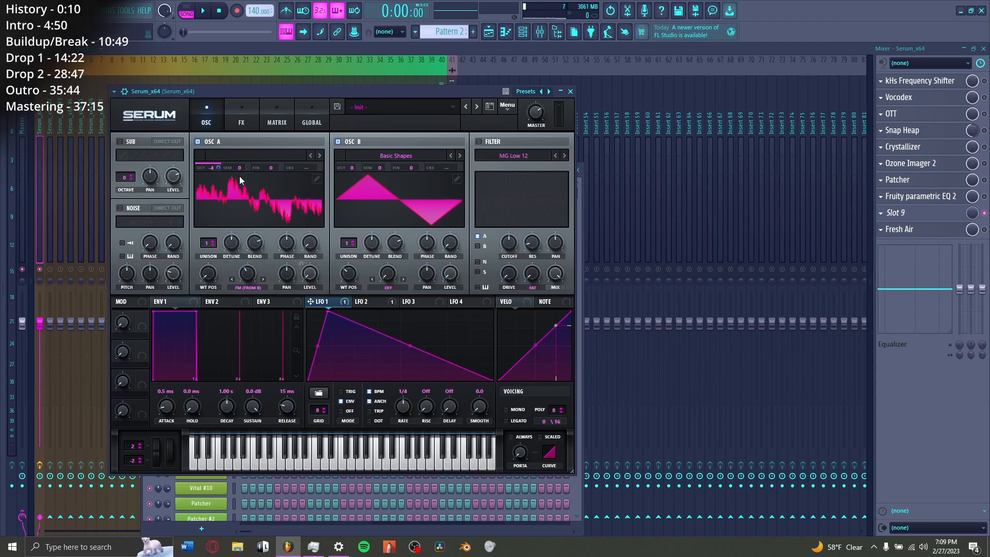
pyautogui.click(317, 178)
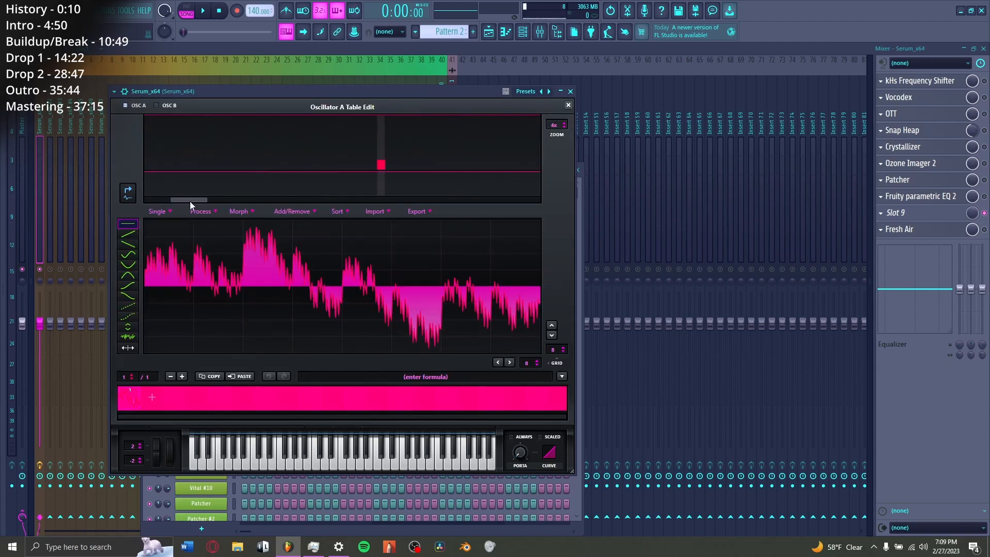
pyautogui.moveTo(190, 201); pyautogui.dragTo(156, 153)
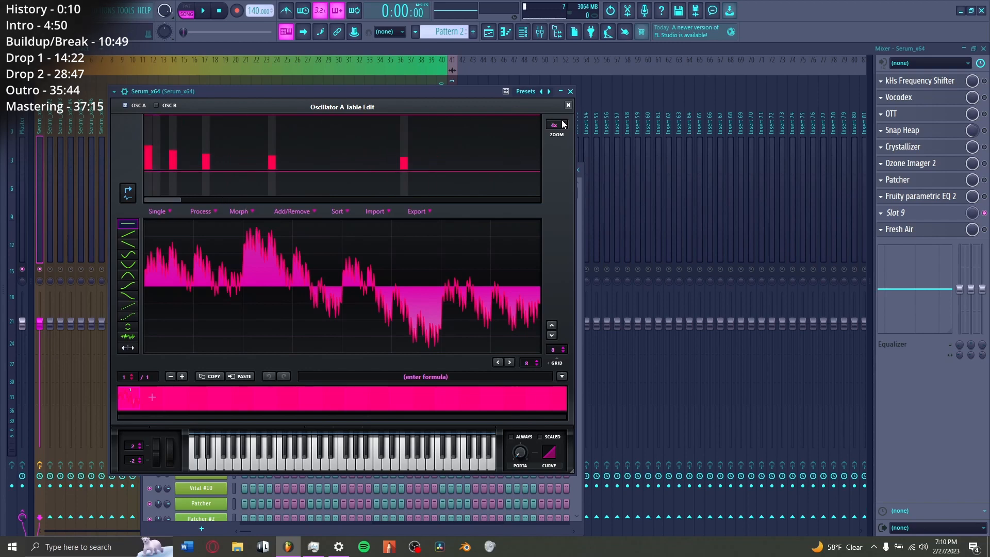
pyautogui.click(568, 105)
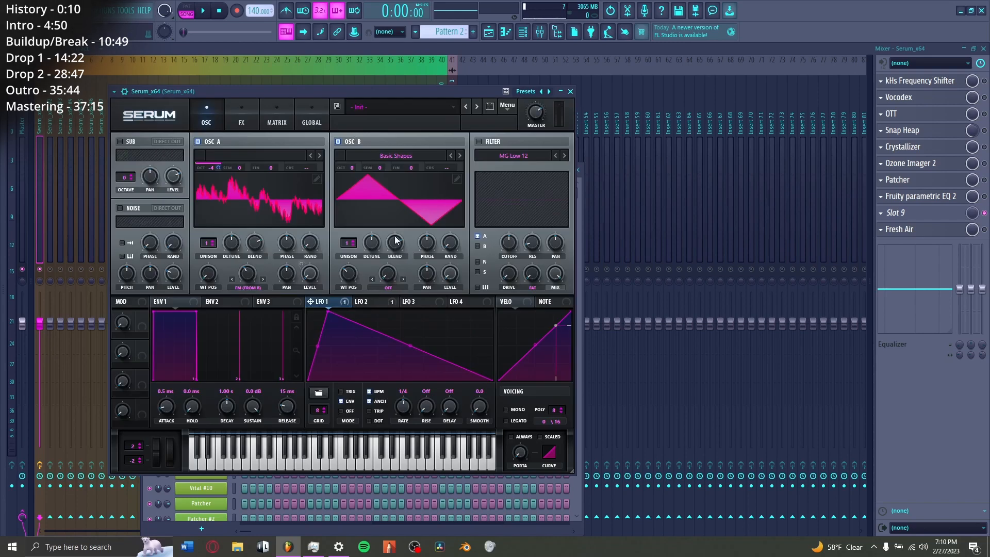
# Step: Examine the LFO 2 and LFO 1 shapes and the effects chain of Serum_x64
pyautogui.click(395, 300)
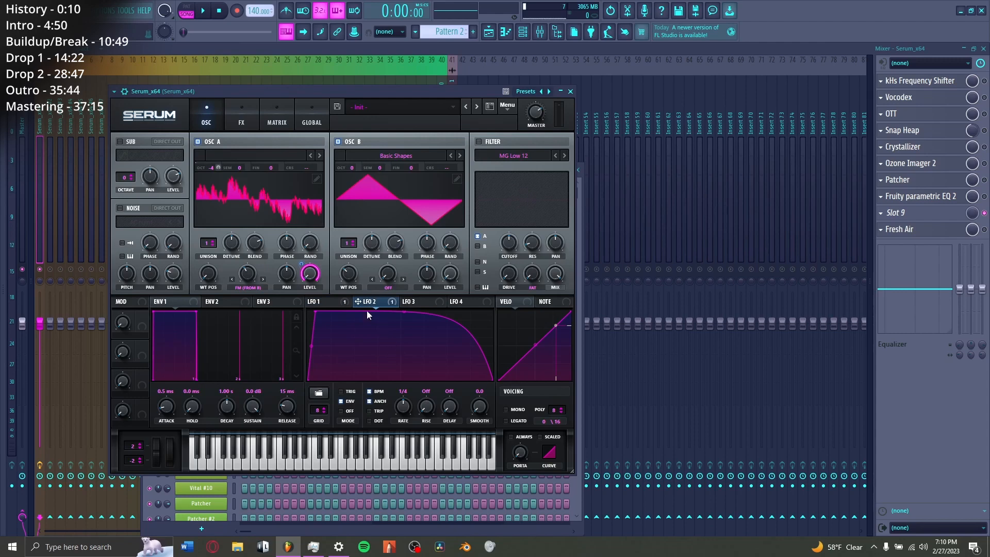
pyautogui.click(240, 122)
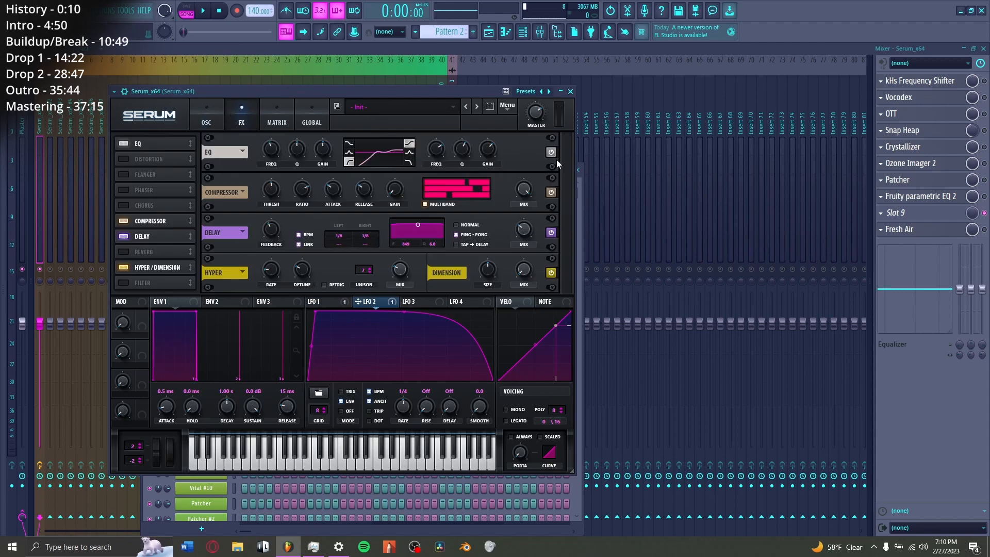
pyautogui.click(335, 302)
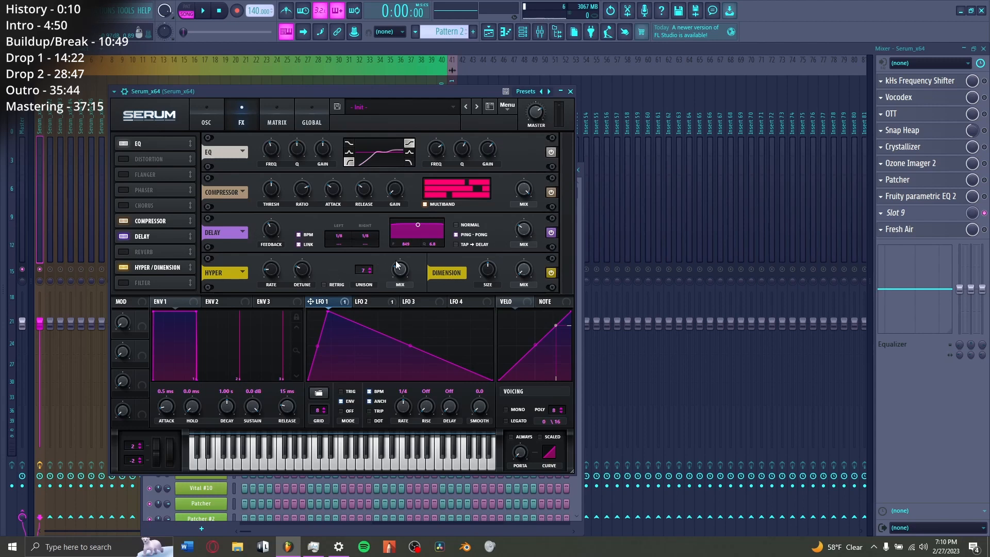
# Step: Enable the kHs Frequency Shifter on the Serum_x64 mixer track and view its settings
pyautogui.click(939, 81)
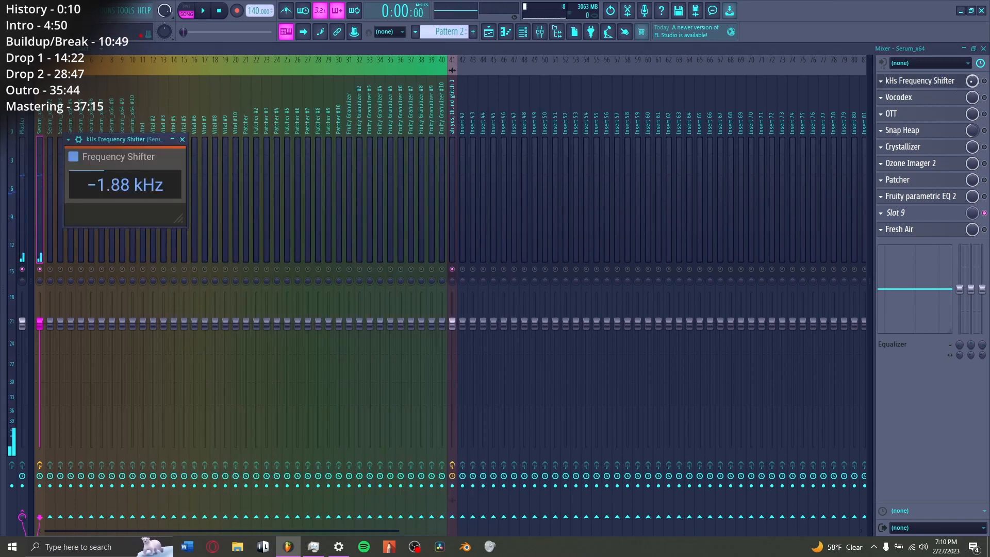
pyautogui.click(984, 81)
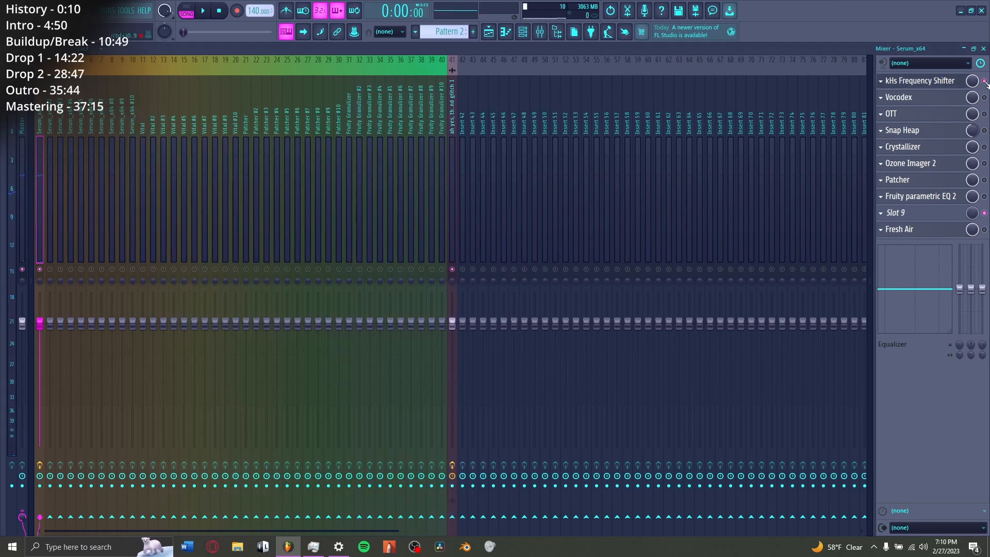
pyautogui.click(954, 82)
pyautogui.click(933, 84)
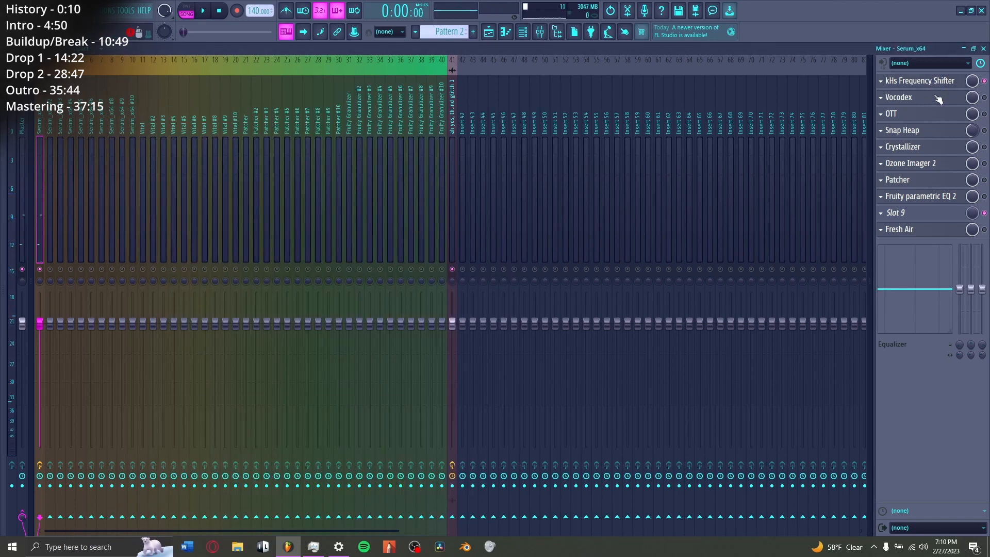
# Step: Enable Vocodex and OTT on the Serum_x64 mixer track, viewing their settings, and open Snap Heap
pyautogui.click(908, 98)
pyautogui.click(984, 97)
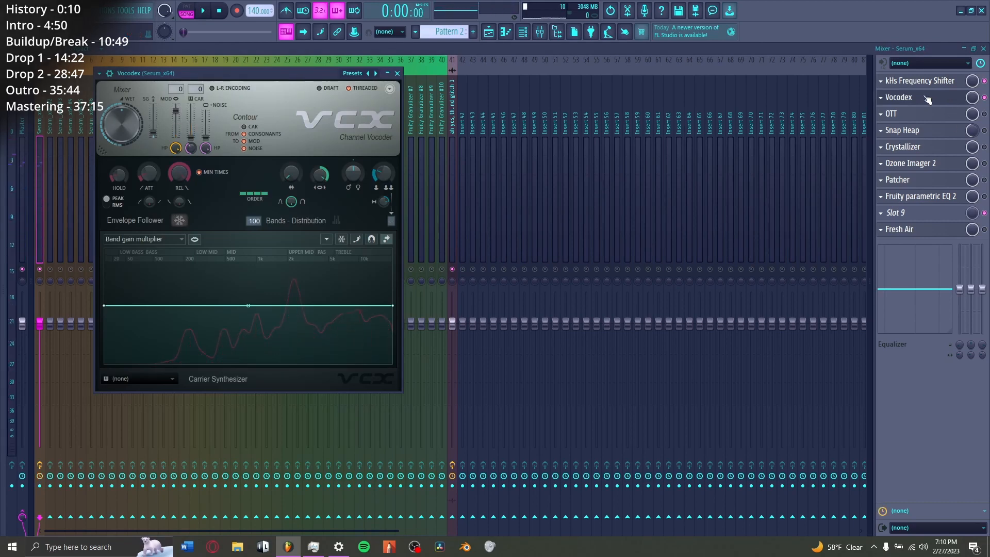
pyautogui.click(927, 115)
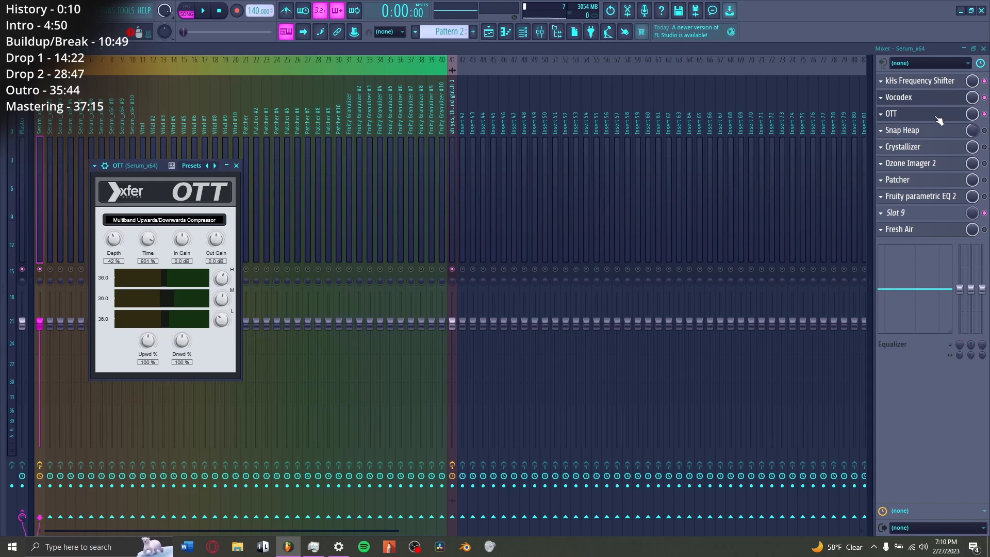
pyautogui.click(936, 131)
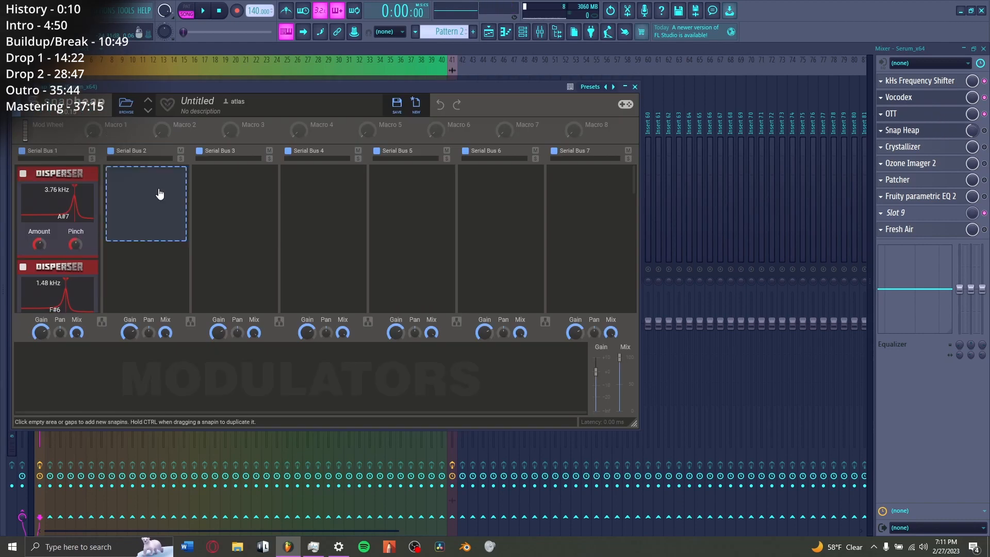
# Step: Examine the stacked Dispersers in Snap Heap's first serial bus, enable Snap Heap on the Serum_x64 track, and audition the sound
pyautogui.scroll(-9, 57, 218)
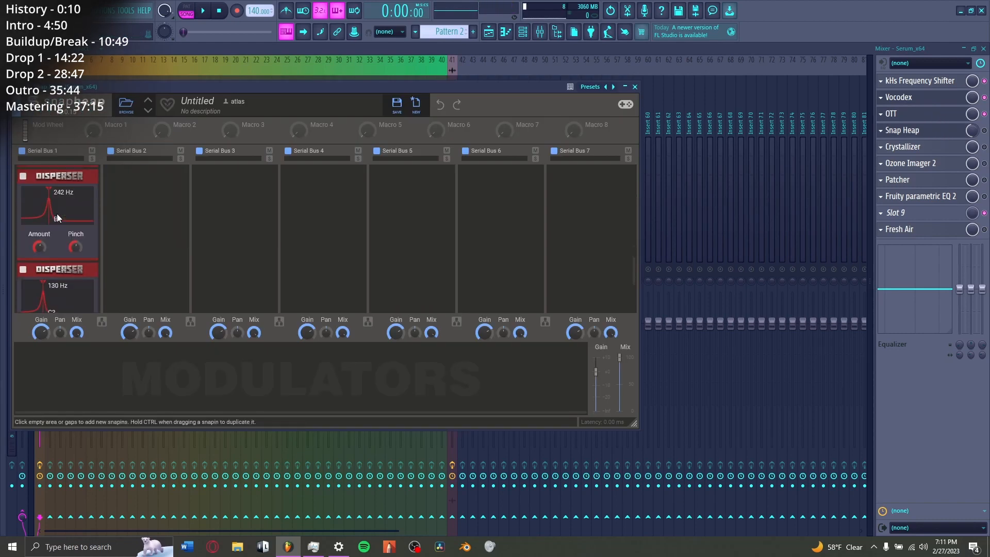
pyautogui.scroll(-6, 57, 217)
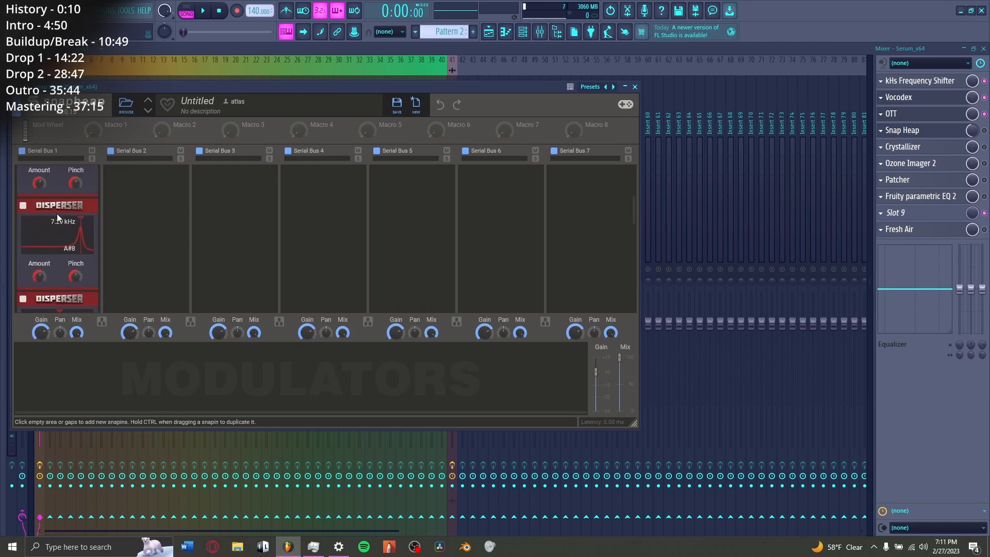
pyautogui.click(936, 131)
pyautogui.press('space')
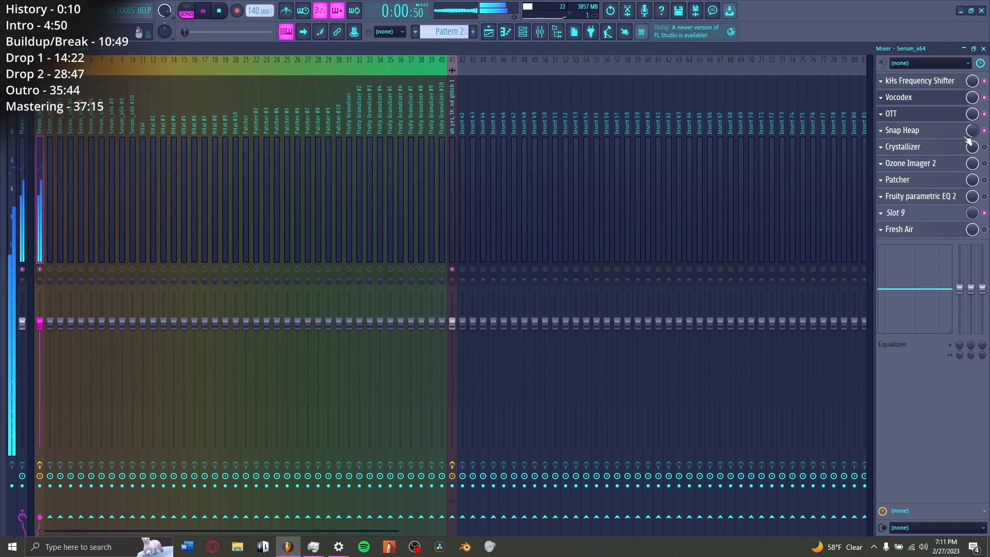
pyautogui.press('space')
# Step: Enable Crystallizer on the Serum_x64 mixer track, check its settings, and start playback to hear it
pyautogui.click(934, 147)
pyautogui.click(944, 149)
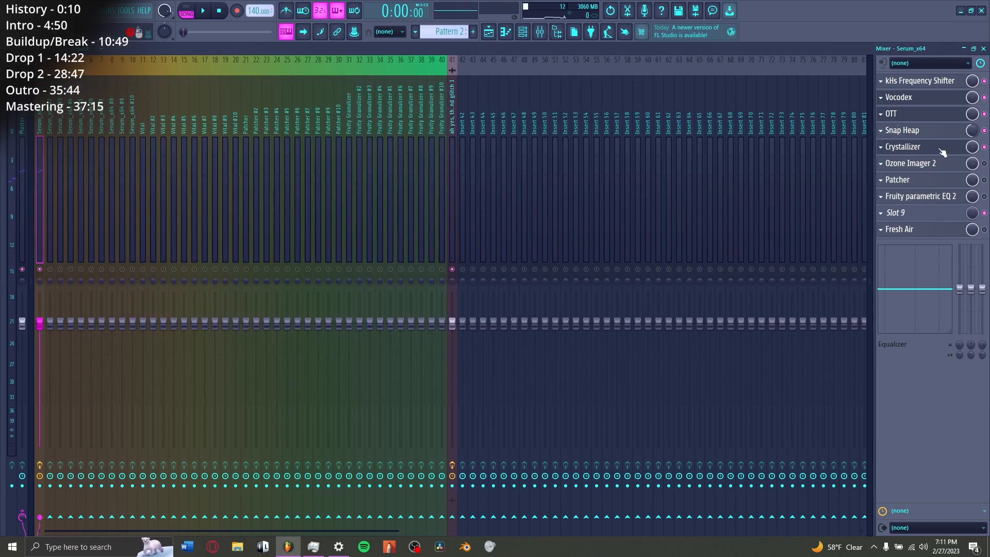
pyautogui.click(944, 149)
pyautogui.press('space')
# Step: Enable Ozone Imager 2 and Patcher on the Serum_x64 mixer track, viewing the stereo width and the mid/side routing map
pyautogui.click(914, 163)
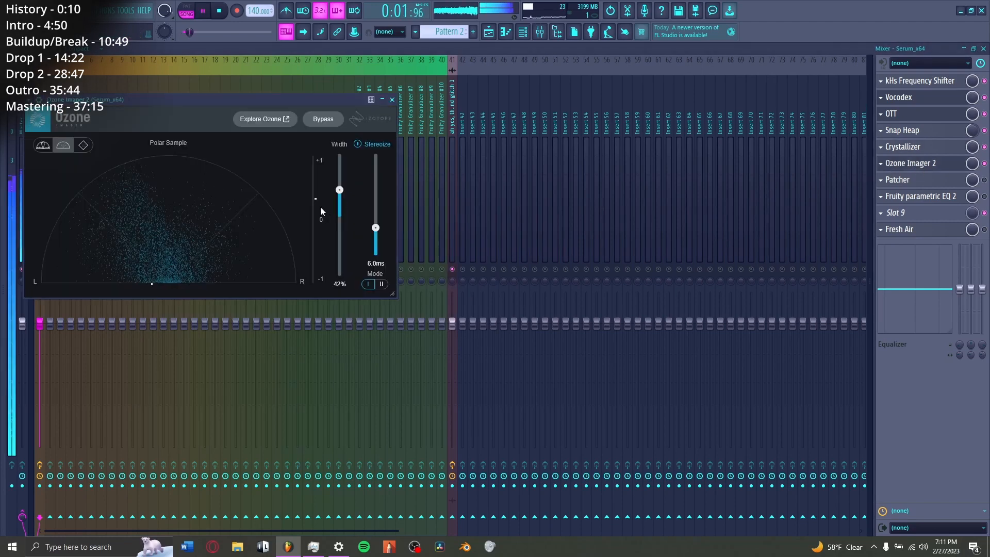
pyautogui.click(914, 180)
pyautogui.click(262, 195)
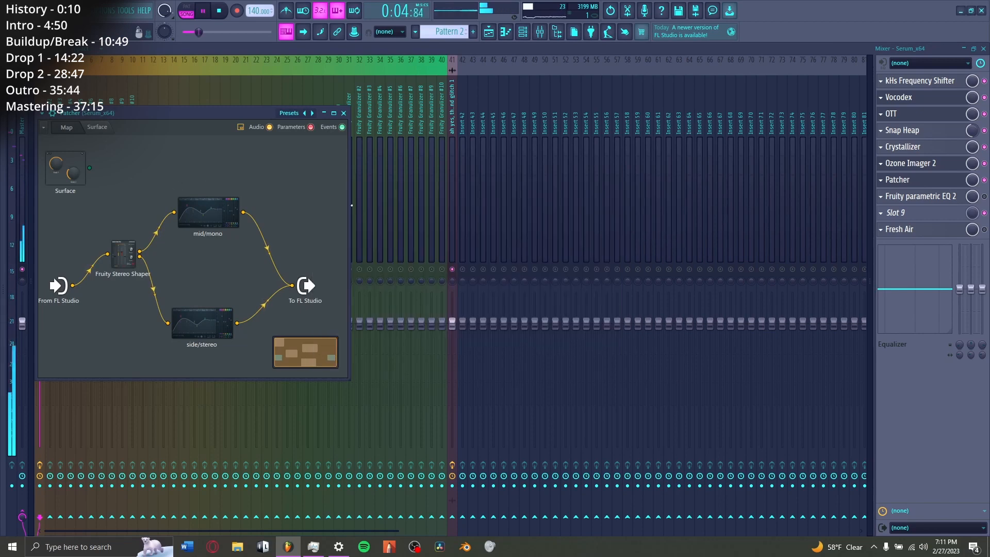
pyautogui.press('space')
pyautogui.click(920, 182)
# Step: Enable Fruity parametric EQ 2 on the Serum_x64 mixer track, view its curve, and check Fresh Air
pyautogui.click(955, 197)
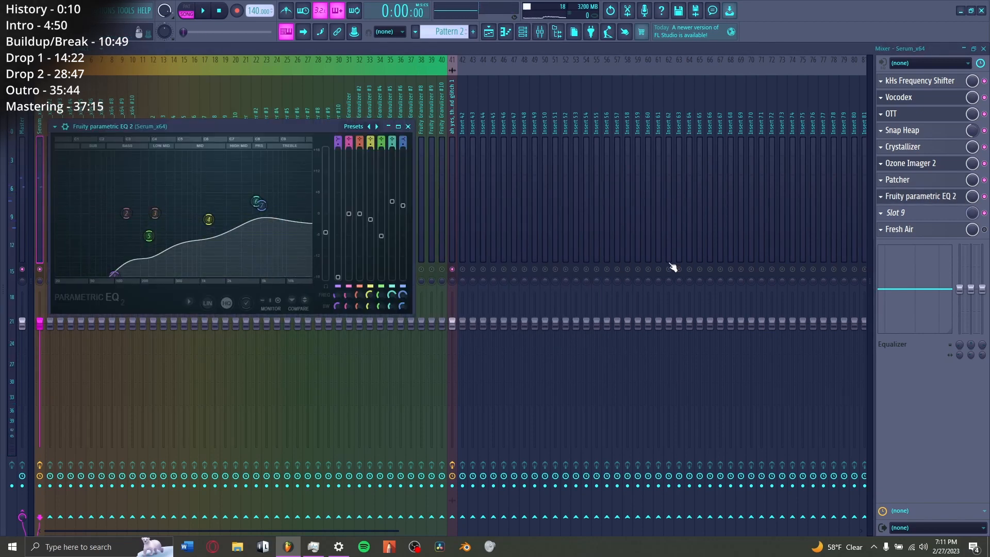
pyautogui.click(899, 230)
pyautogui.click(900, 230)
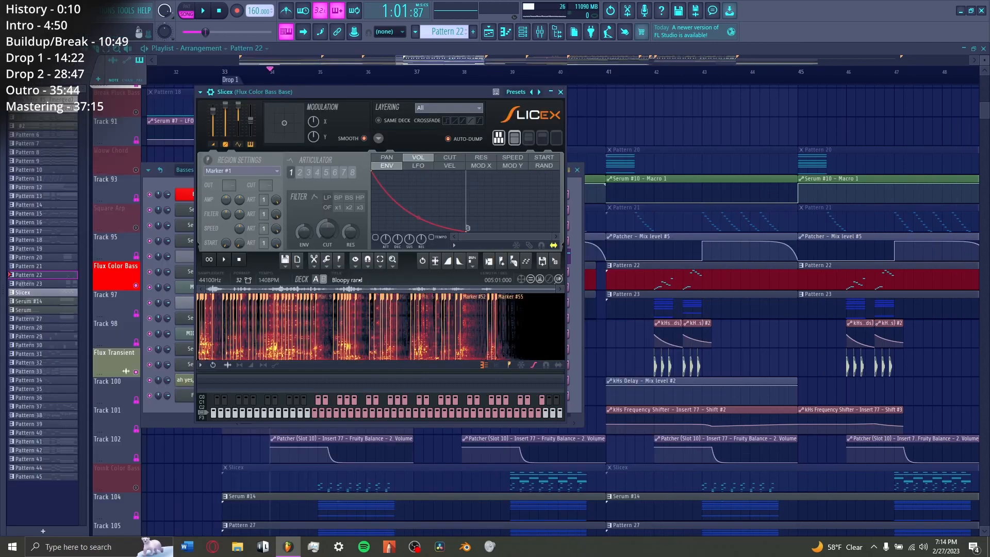
# Step: In the 160 BPM project, close the Flux Color Bass Base Slicex and audition Markers #2, #3 and #4 in its piano roll
pyautogui.press('Escape')
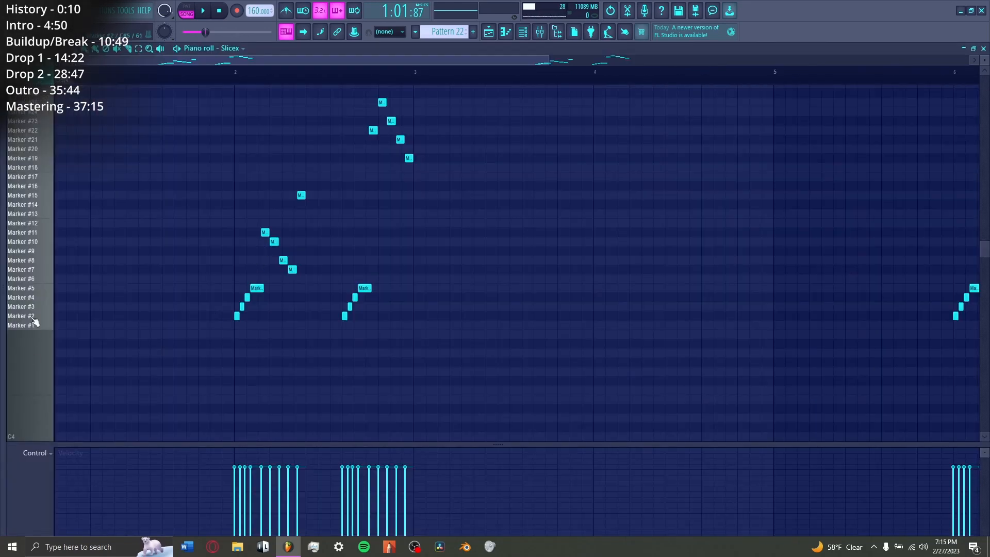
pyautogui.click(34, 317)
pyautogui.click(34, 307)
pyautogui.click(35, 299)
pyautogui.press('space')
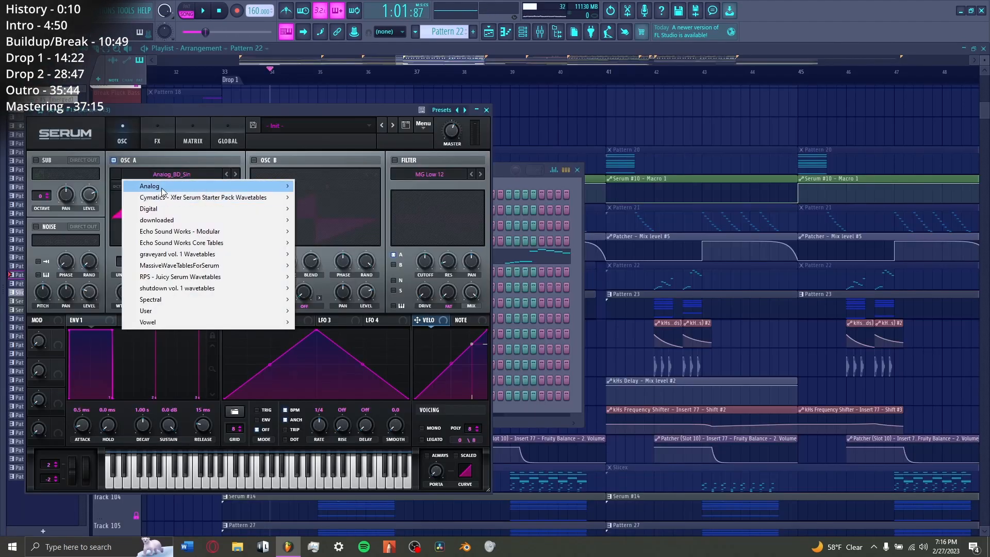
# Step: Look through Serum #13's Analog wavetables for oscillator A, its chord notes, and the Fruity parametric EQ 2 on its mixer track
pyautogui.moveTo(162, 187)
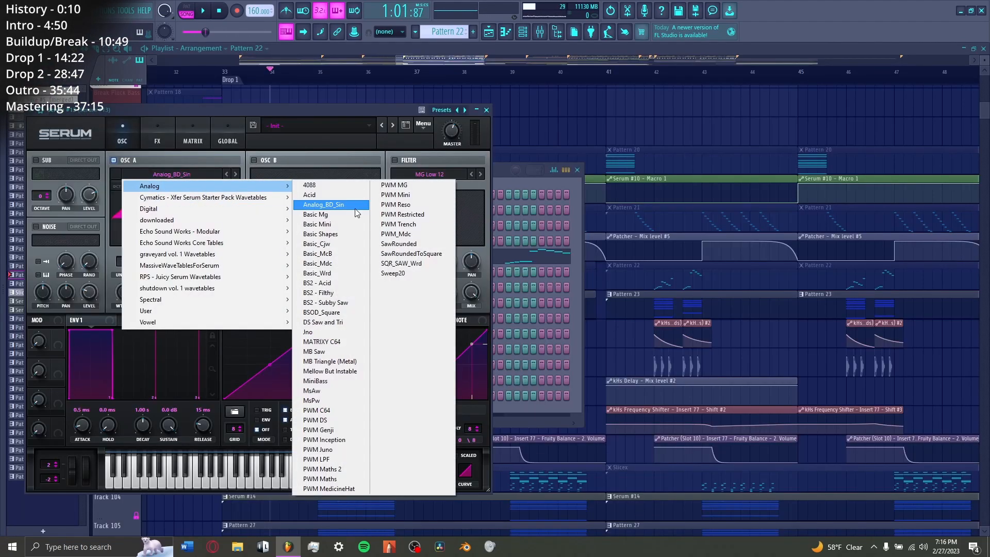
pyautogui.click(320, 224)
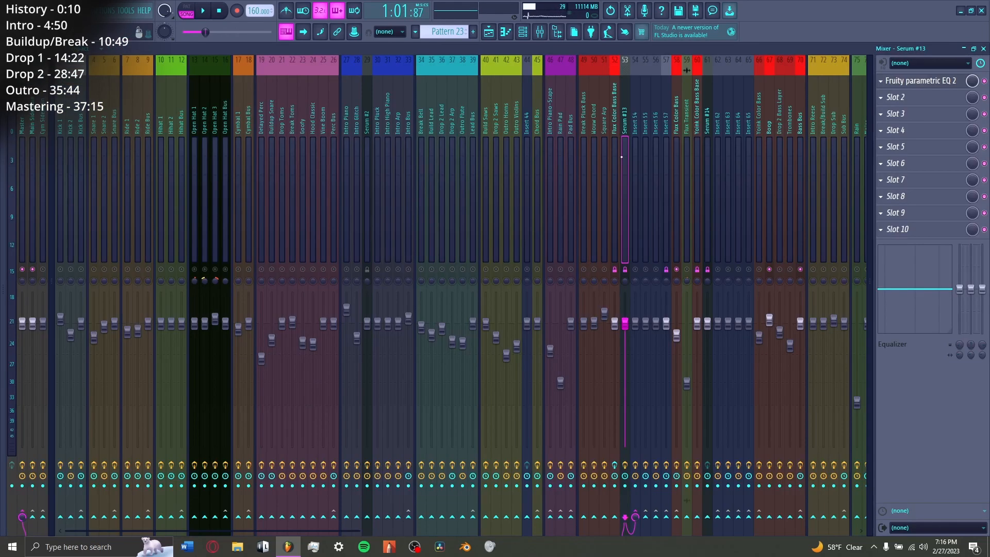
pyautogui.click(921, 81)
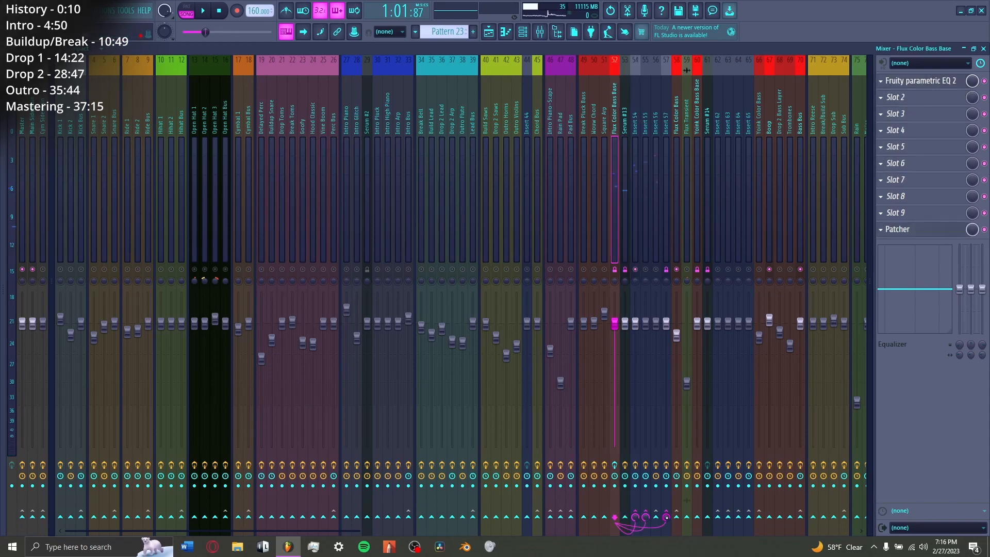
# Step: Play Pattern 23 while checking the mixer routing of Flux Color Bass Base and Serum #13, ending on Insert 54
pyautogui.press('space')
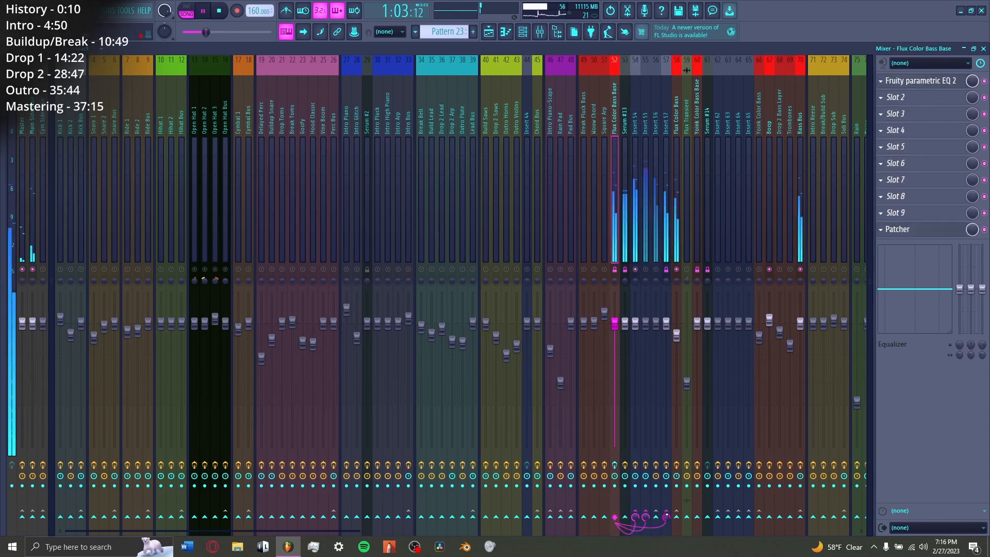
pyautogui.press('space')
pyautogui.press('Right')
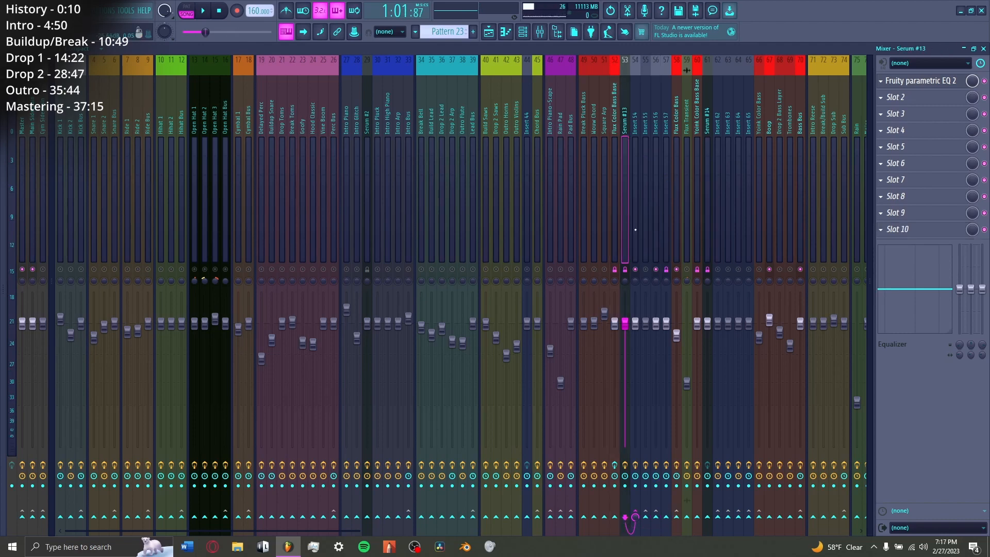
pyautogui.press('space')
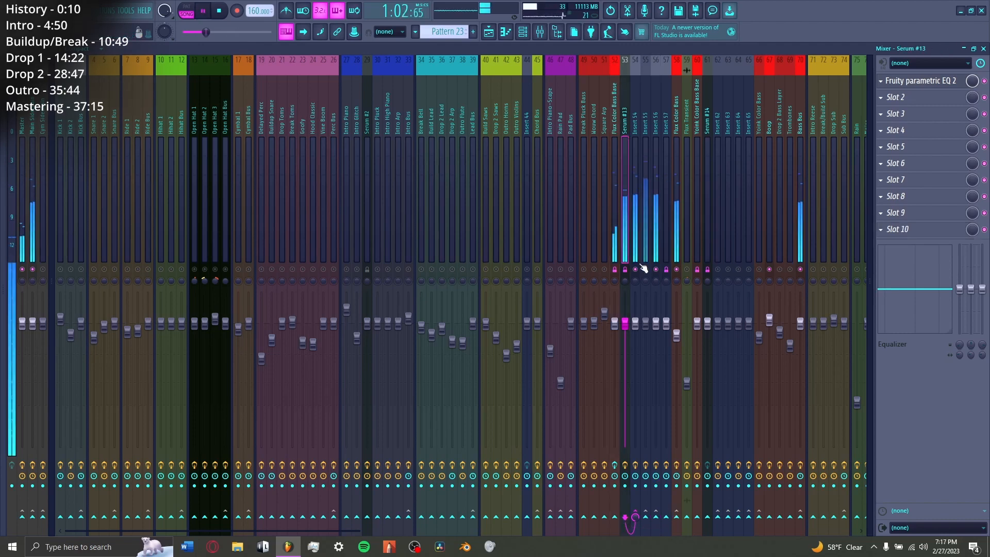
pyautogui.click(635, 242)
pyautogui.press('space')
# Step: View the Vocodex settings on Insert 54 and audition the vocoded sound
pyautogui.click(907, 82)
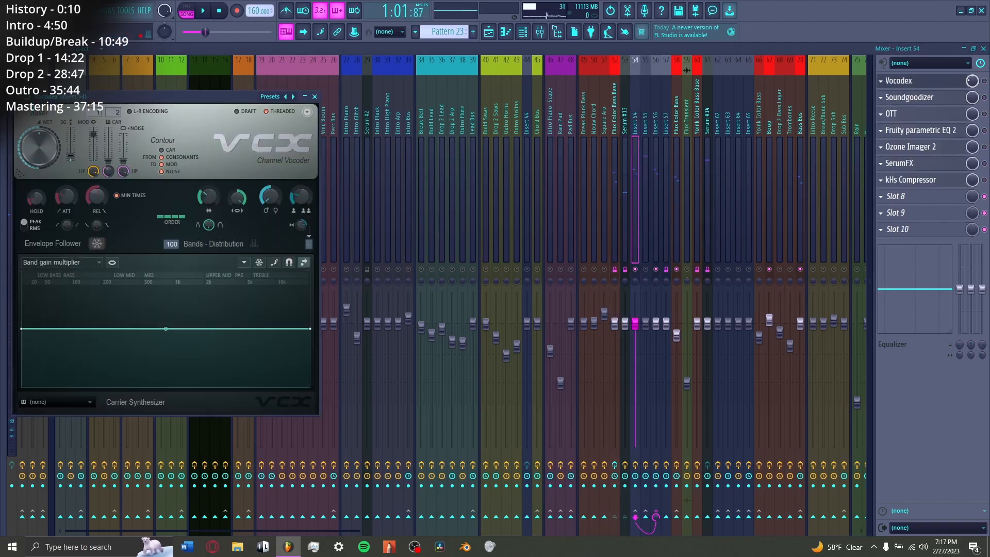
pyautogui.press('space')
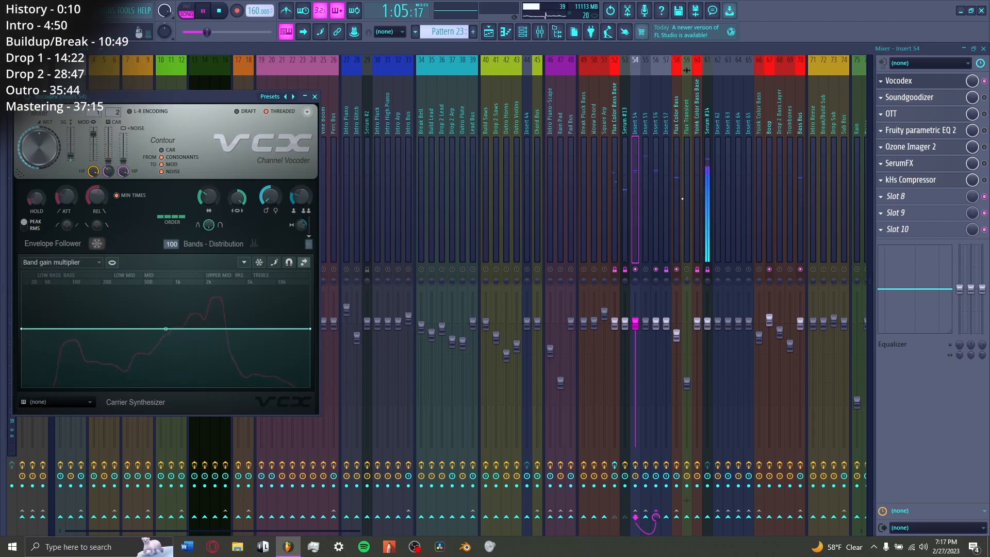
pyautogui.press('space')
pyautogui.press('Escape')
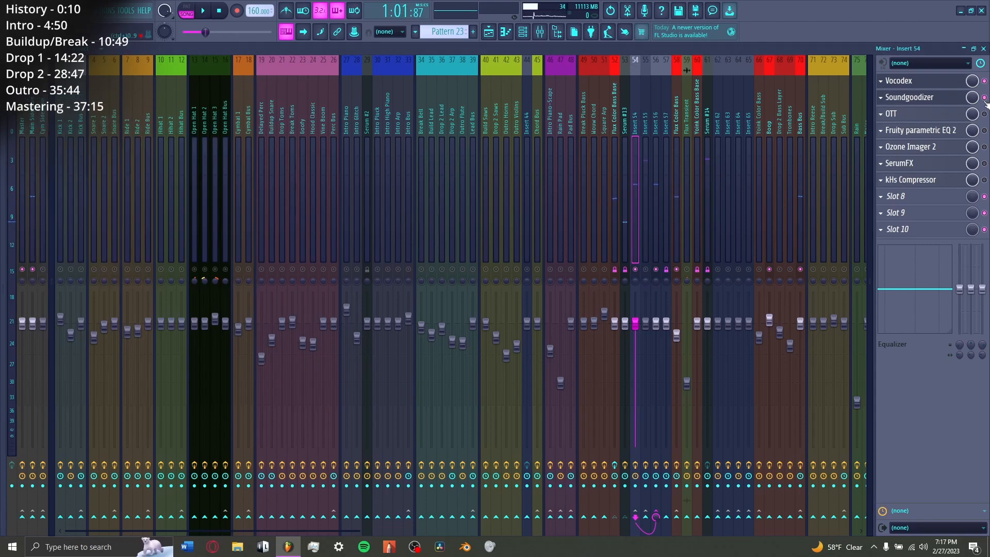
# Step: Enable Fruity parametric EQ 2 and Ozone Imager 2 on Insert 54, viewing the EQ curve and the stereo width during playback
pyautogui.click(920, 130)
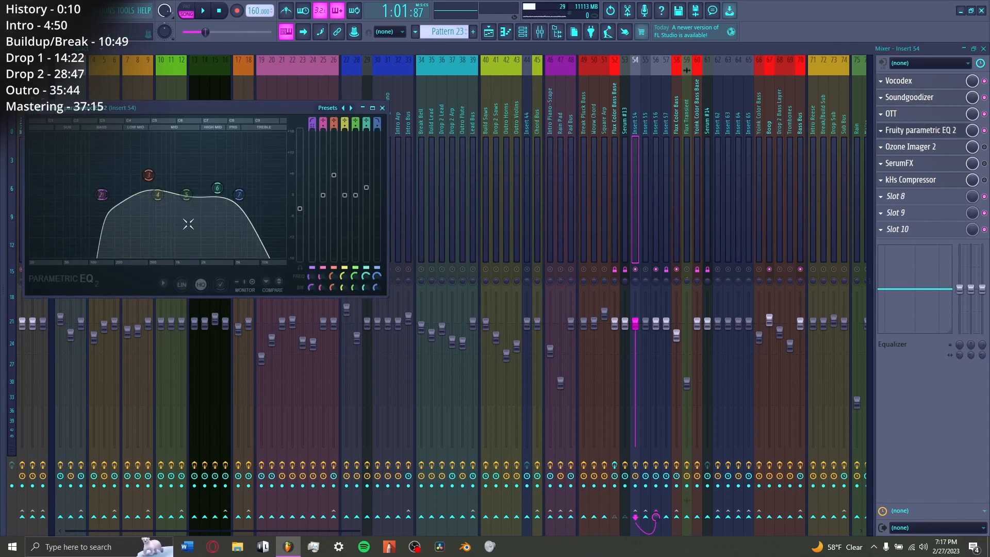
pyautogui.click(948, 148)
pyautogui.press('space')
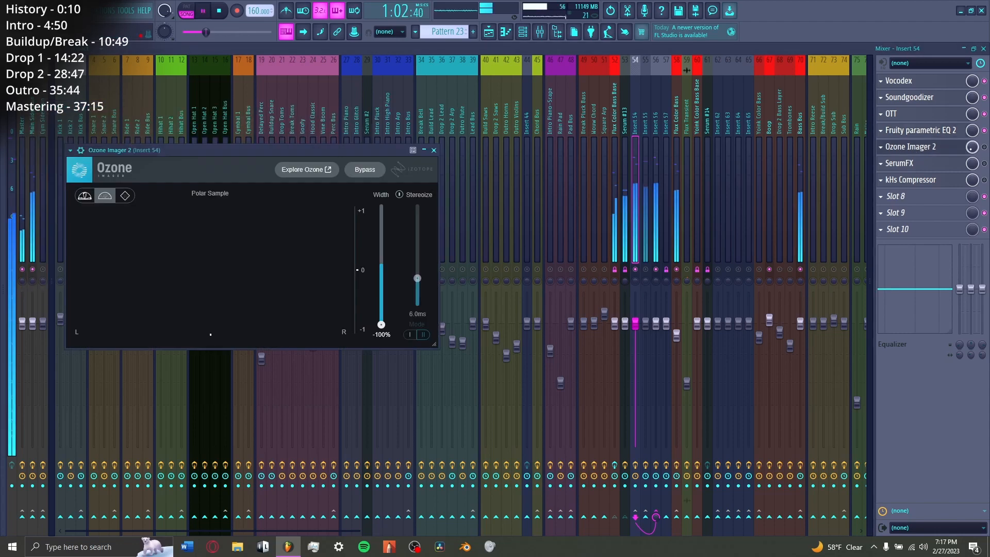
pyautogui.click(948, 148)
pyautogui.click(948, 148)
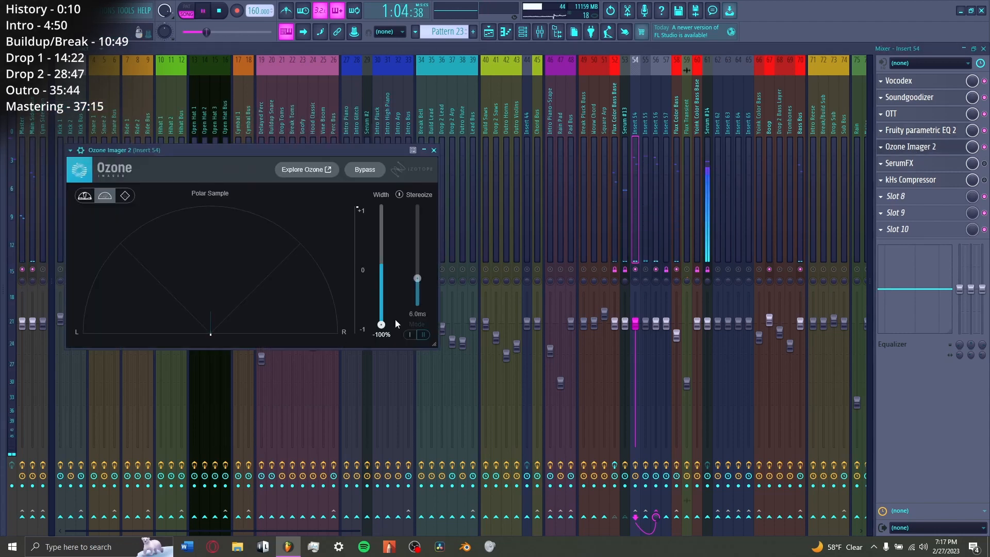
# Step: Enable SerumFX and kHs Compressor on Insert 54, viewing the EQ, phaser and compressor settings
pyautogui.click(918, 165)
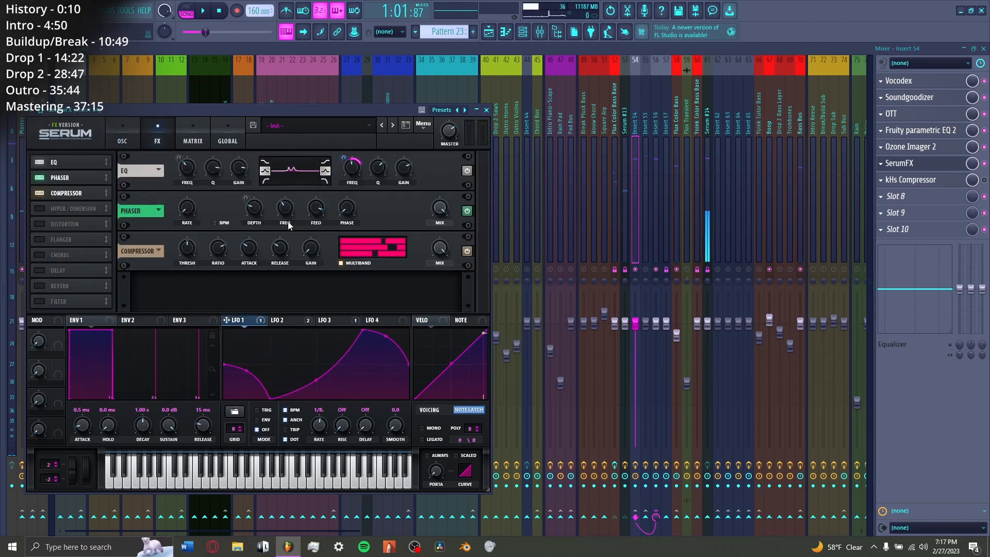
pyautogui.click(957, 162)
pyautogui.click(957, 180)
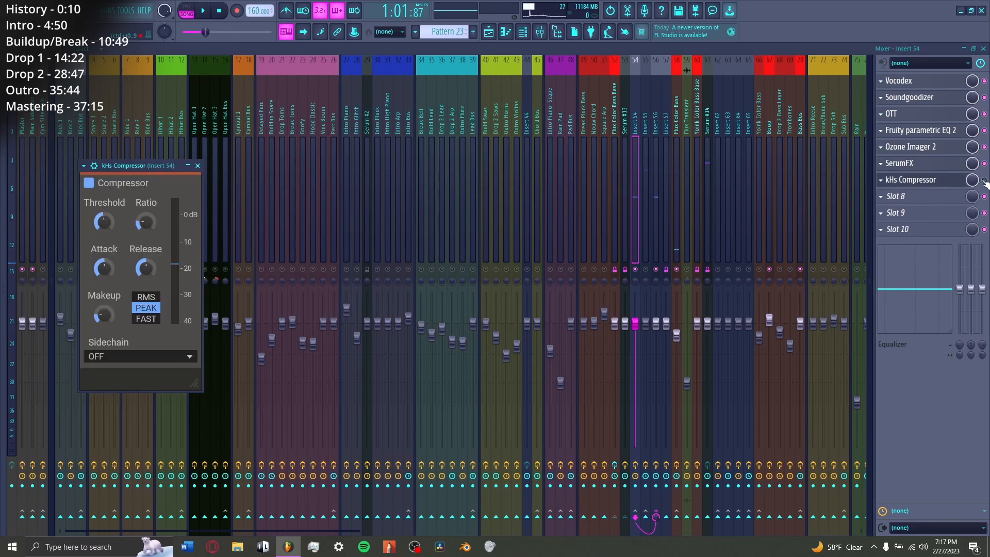
pyautogui.click(956, 182)
pyautogui.click(956, 181)
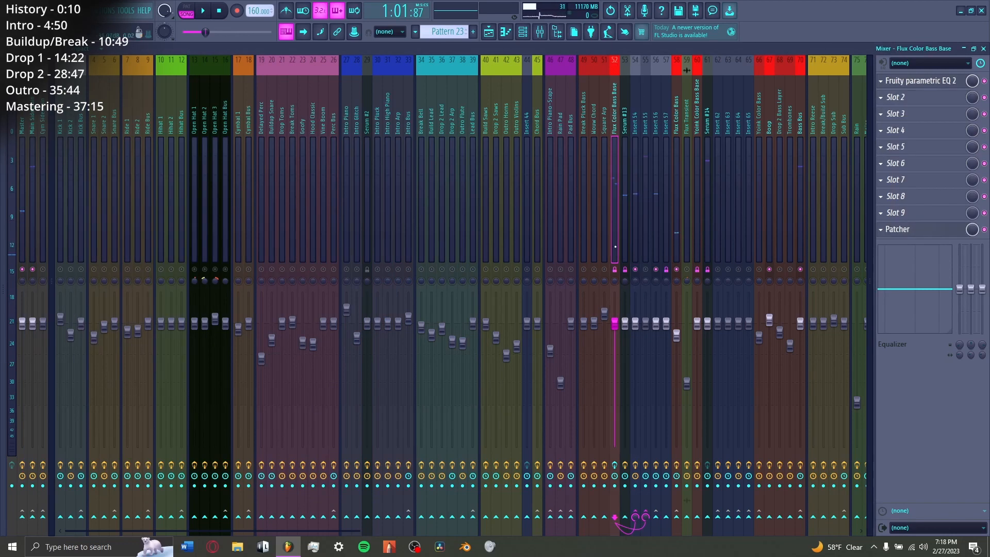
# Step: Unmute Insert 55 and view its Rezonator while playing the chords through it
pyautogui.click(645, 271)
pyautogui.click(946, 81)
pyautogui.press('space')
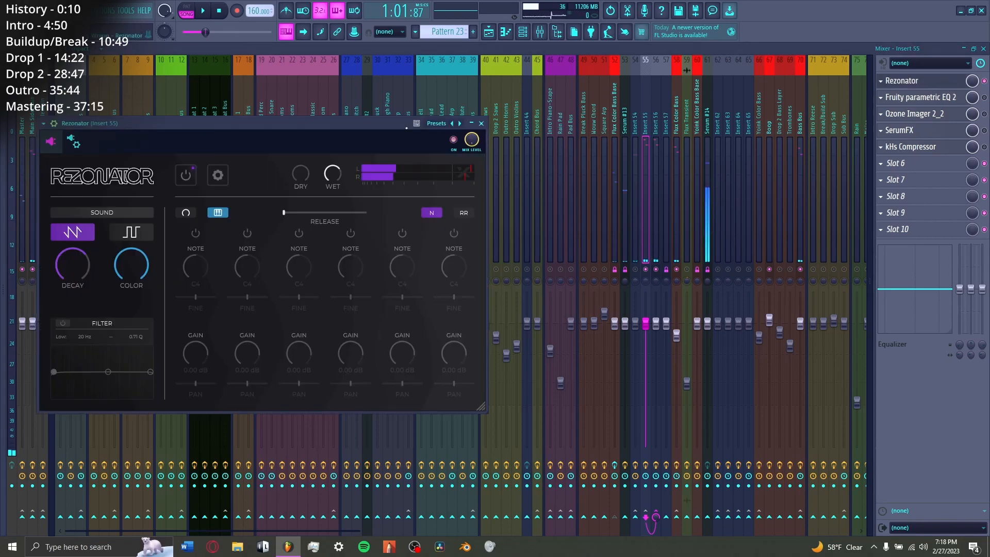
pyautogui.moveTo(341, 126); pyautogui.dragTo(456, 122)
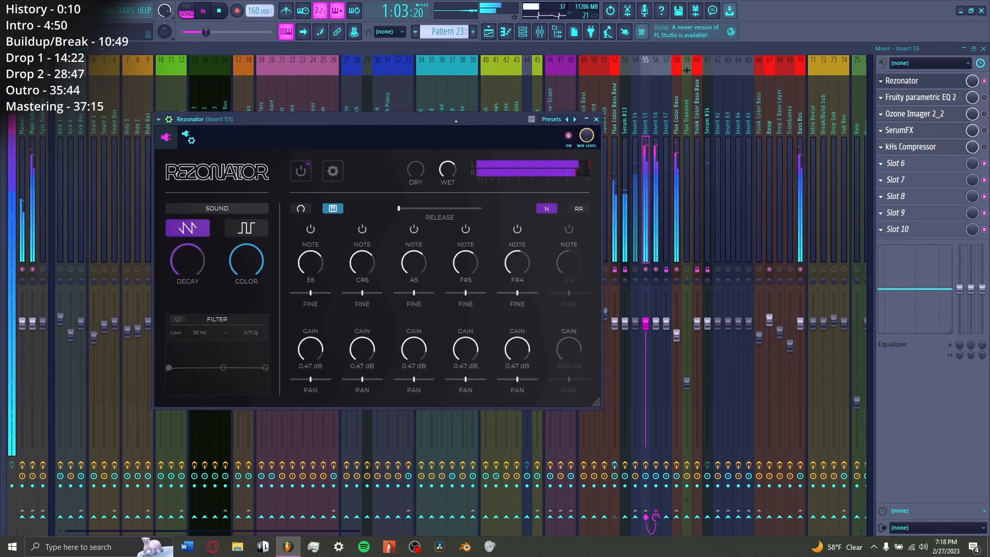
# Step: Enable Fruity parametric EQ 2 on Insert 55 and compare its curve with the EQ on Insert 54
pyautogui.click(946, 100)
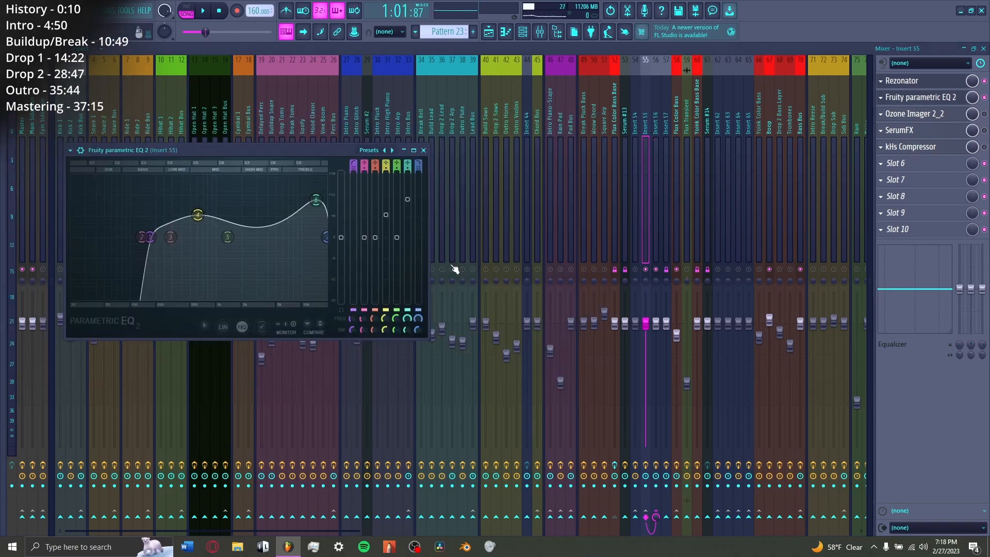
pyautogui.click(635, 175)
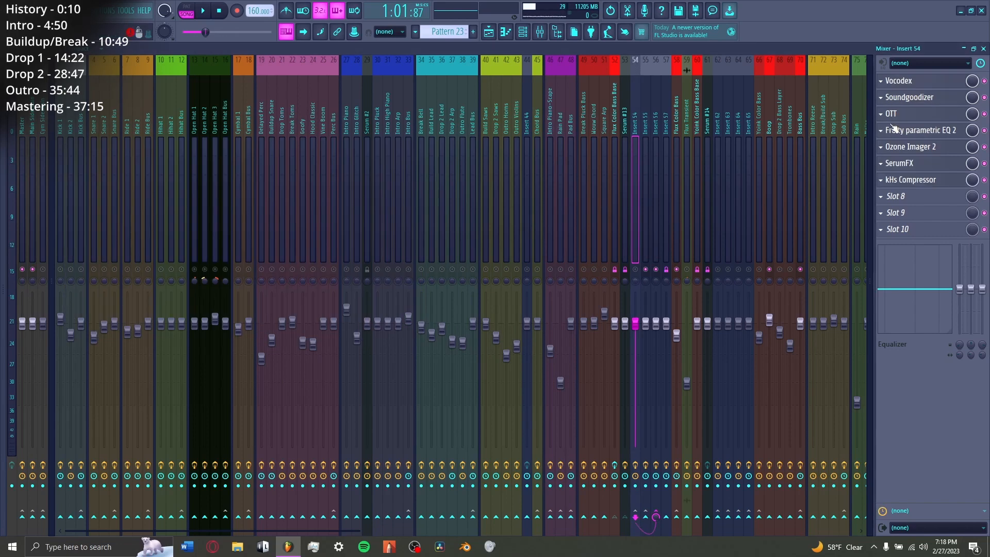
pyautogui.click(937, 102)
pyautogui.click(930, 98)
pyautogui.click(925, 129)
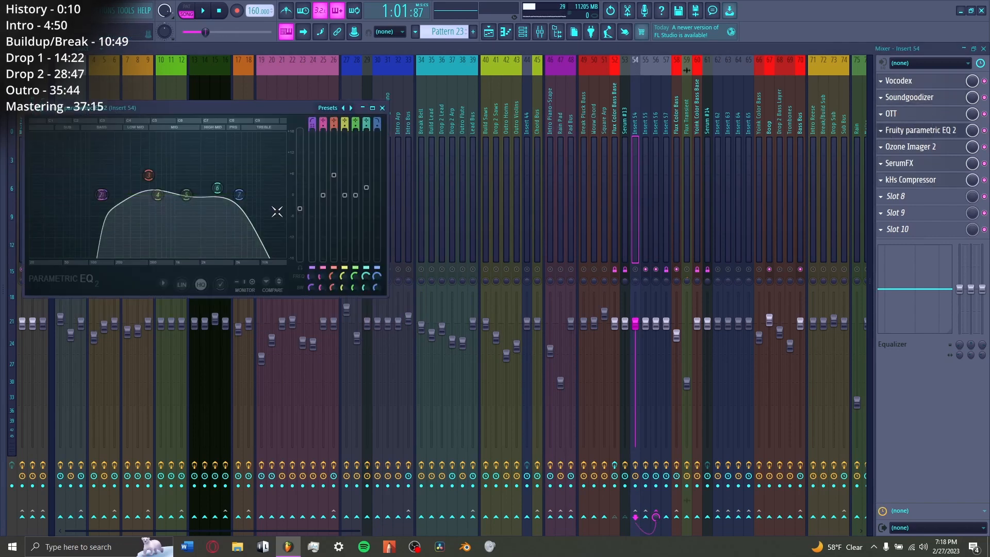
# Step: Enable Ozone Imager 2_2, SerumFX and kHs Compressor on Insert 55, viewing each one's settings, and play the result
pyautogui.click(641, 267)
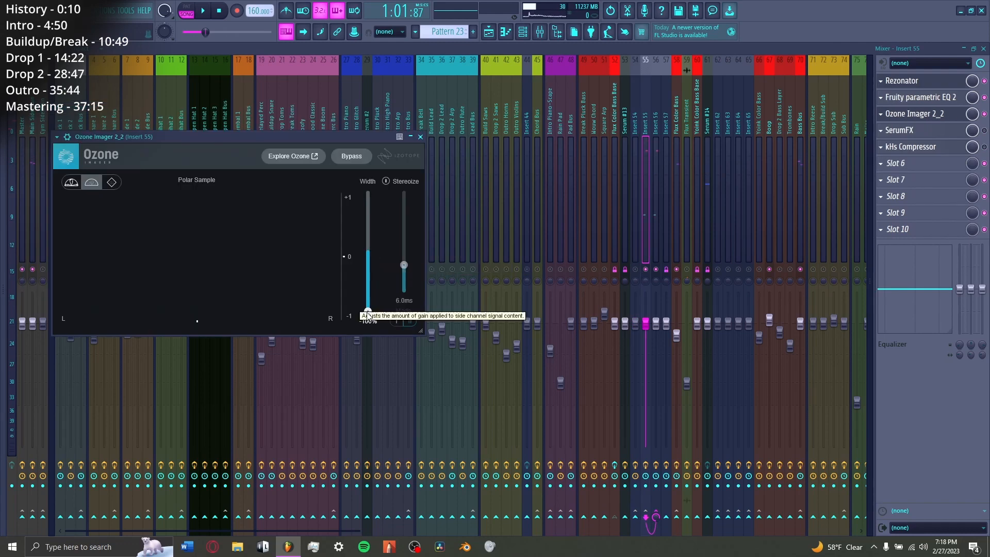
pyautogui.click(941, 132)
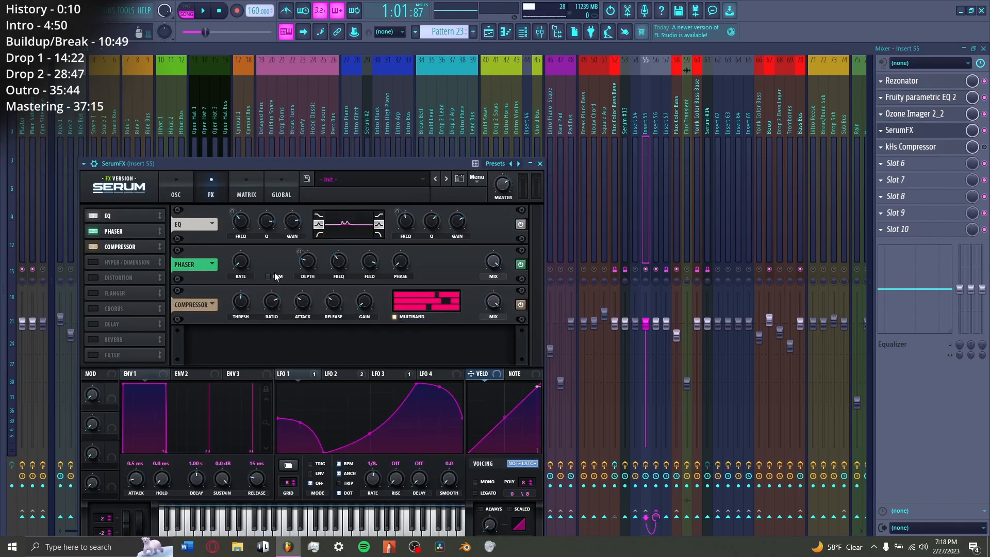
pyautogui.click(931, 151)
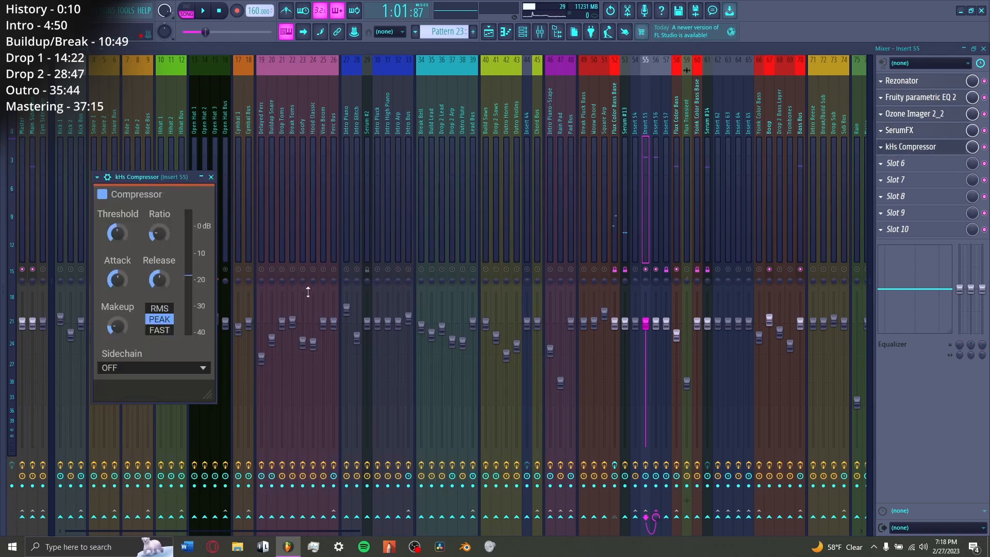
pyautogui.press('space')
pyautogui.press('Escape')
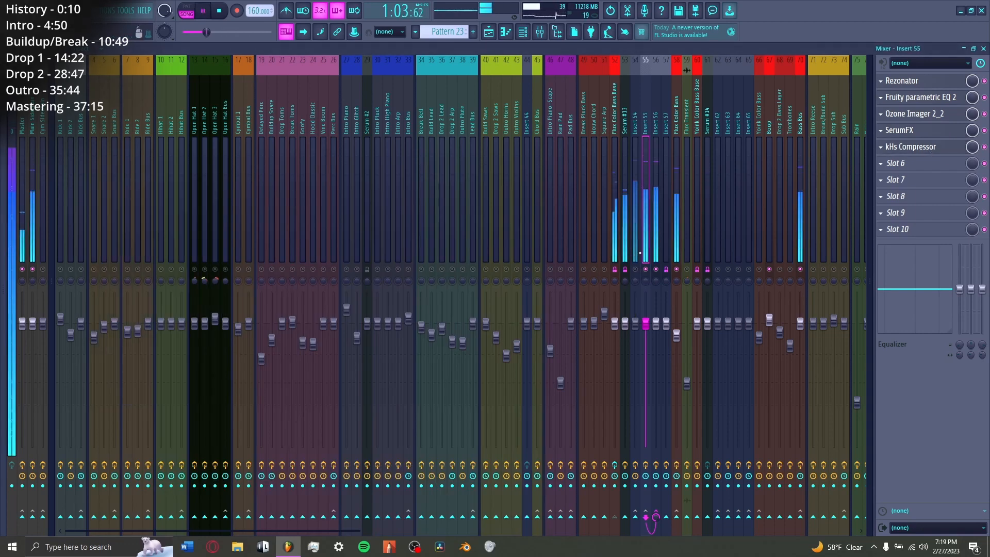
# Step: Unmute Insert 54 alongside Insert 55, play the vocoder and resonator layers together, and select Insert 56
pyautogui.press('space')
pyautogui.click(639, 271)
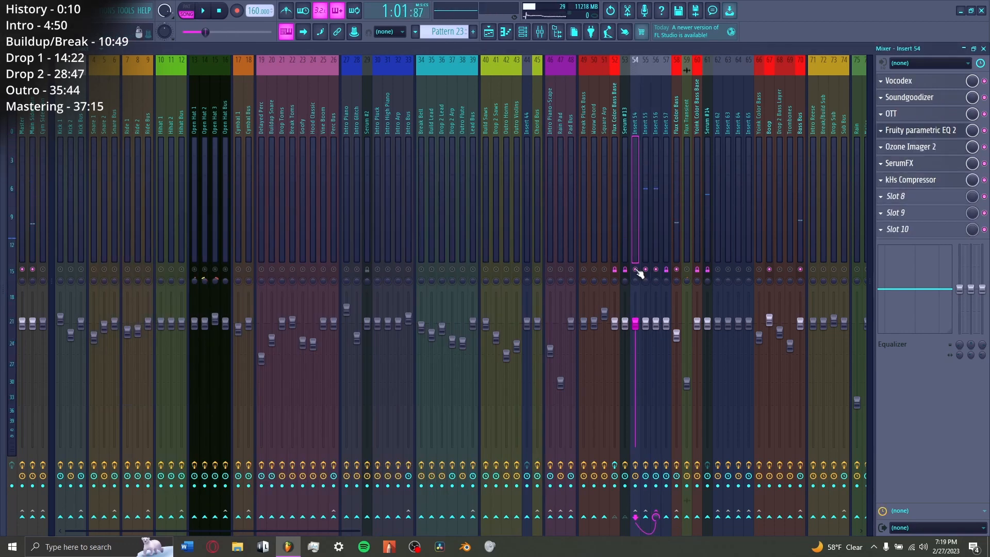
pyautogui.press('space')
pyautogui.click(656, 272)
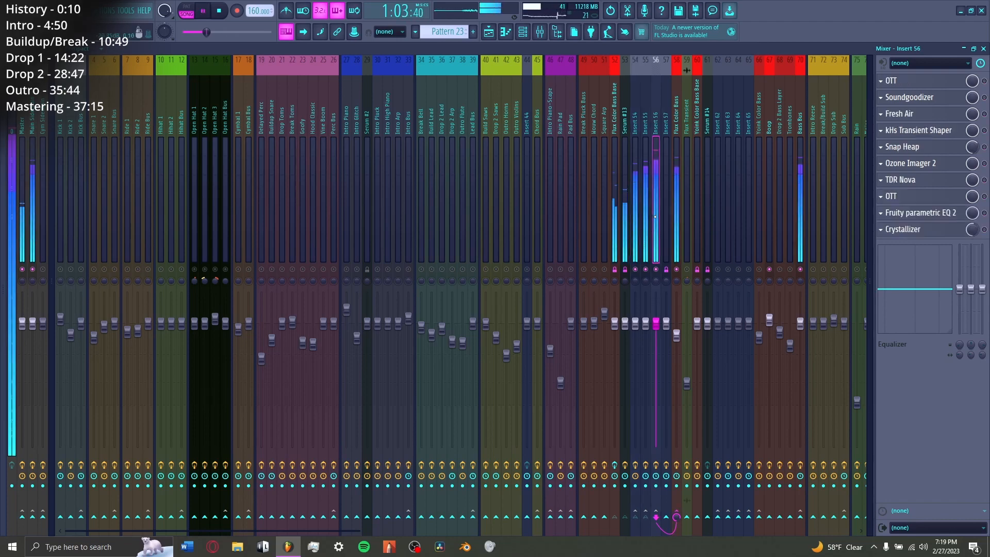
pyautogui.press('space')
# Step: Enable OTT, Soundgoodizer and Fresh Air on Insert 56, viewing their settings and playing the result
pyautogui.click(931, 85)
pyautogui.click(933, 85)
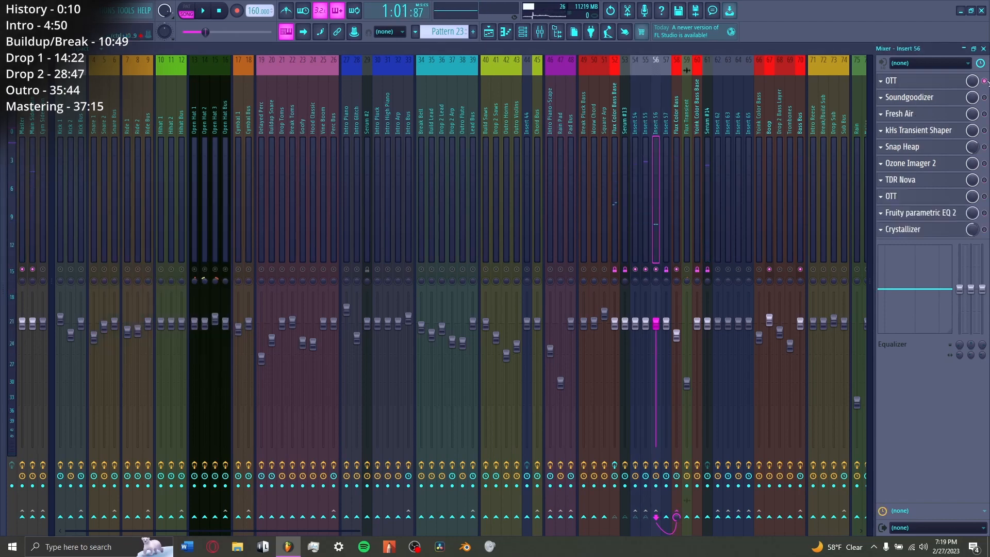
pyautogui.press('space')
pyautogui.press('space')
pyautogui.click(986, 114)
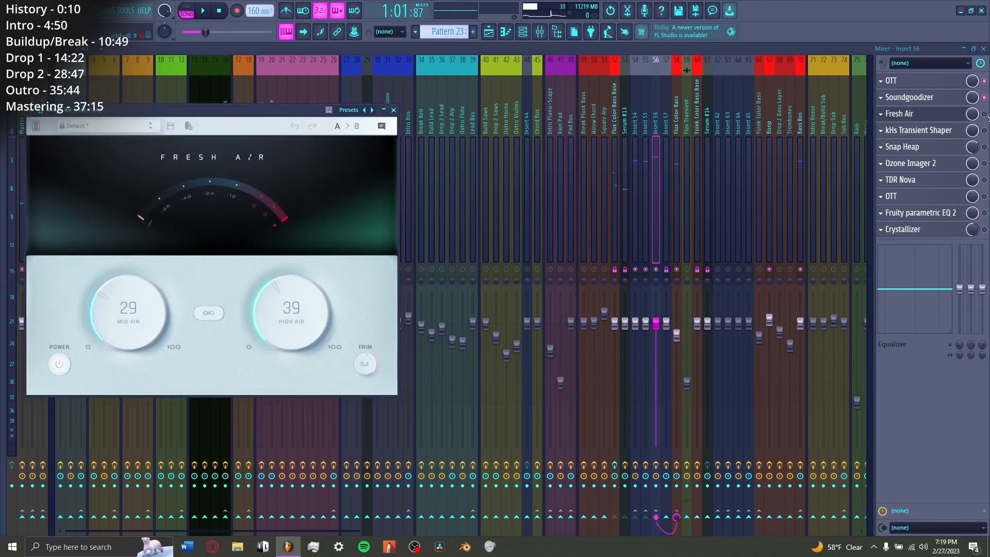
pyautogui.click(986, 116)
pyautogui.press('space')
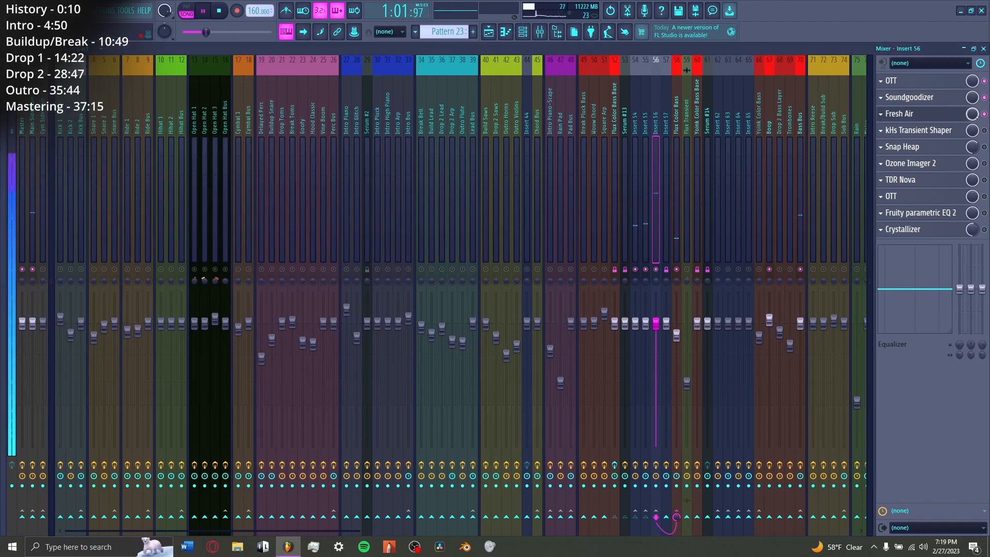
pyautogui.click(927, 115)
pyautogui.click(929, 115)
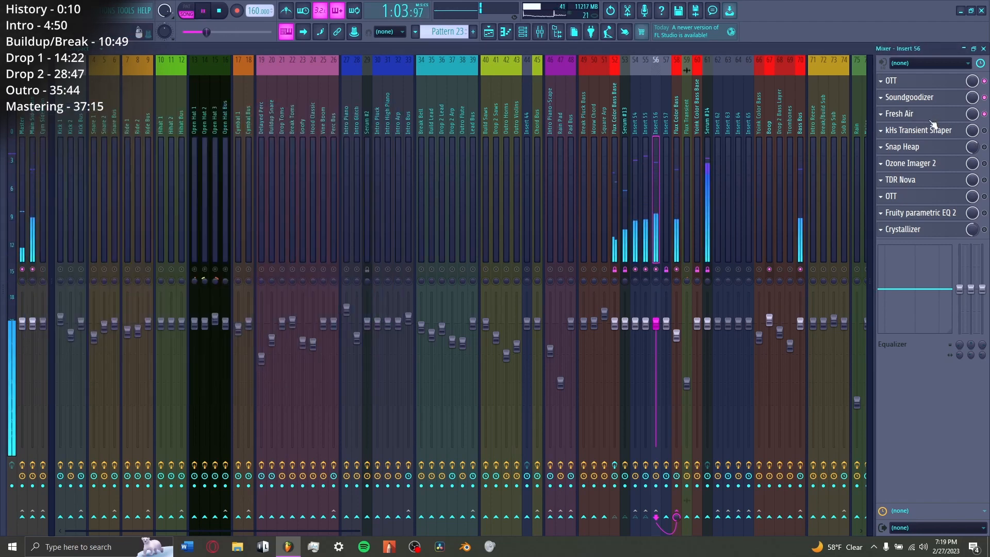
pyautogui.press('space')
# Step: Enable kHs Transient Shaper, Snap Heap and Ozone Imager 2 on Insert 56, checking the stereo width during playback
pyautogui.click(903, 146)
pyautogui.click(955, 144)
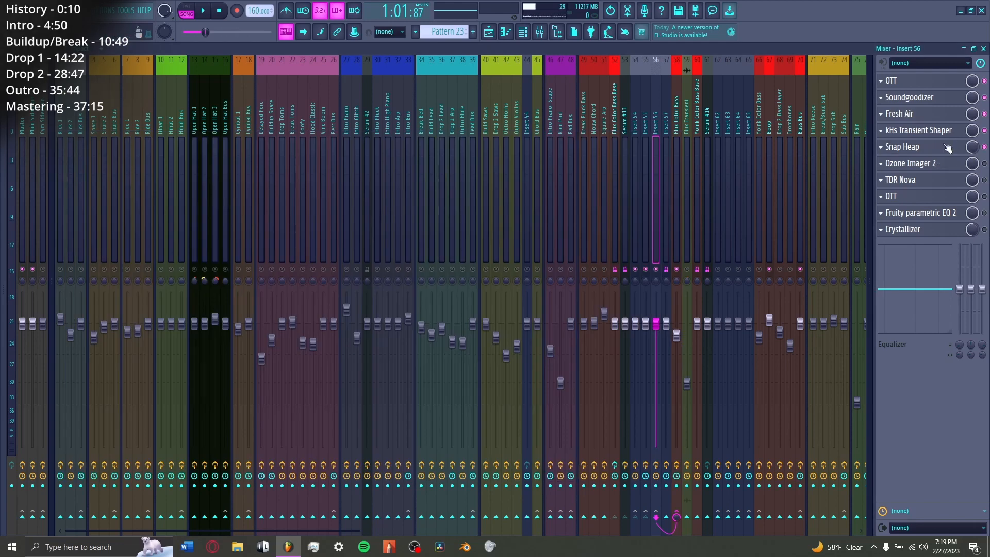
pyautogui.press('space')
pyautogui.click(934, 164)
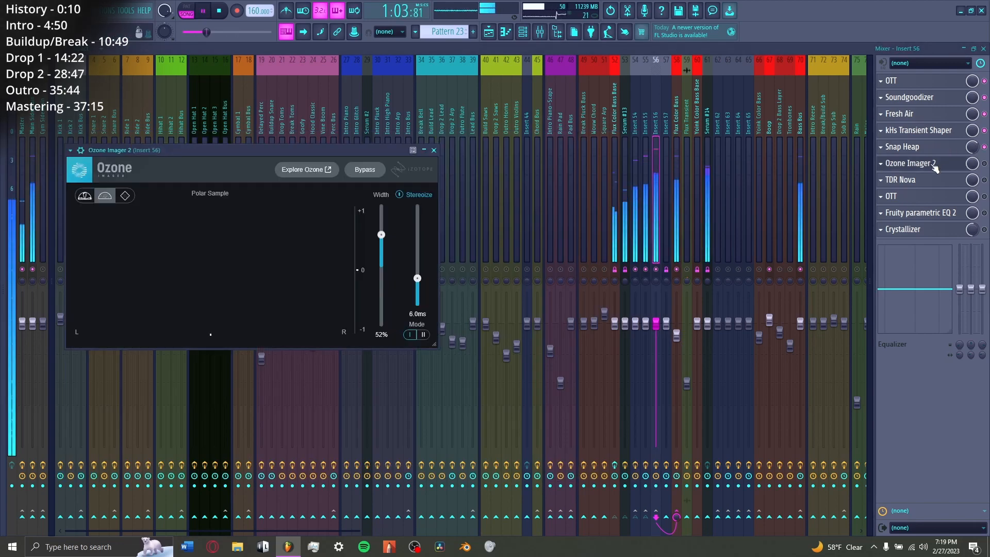
pyautogui.click(933, 164)
pyautogui.press('space')
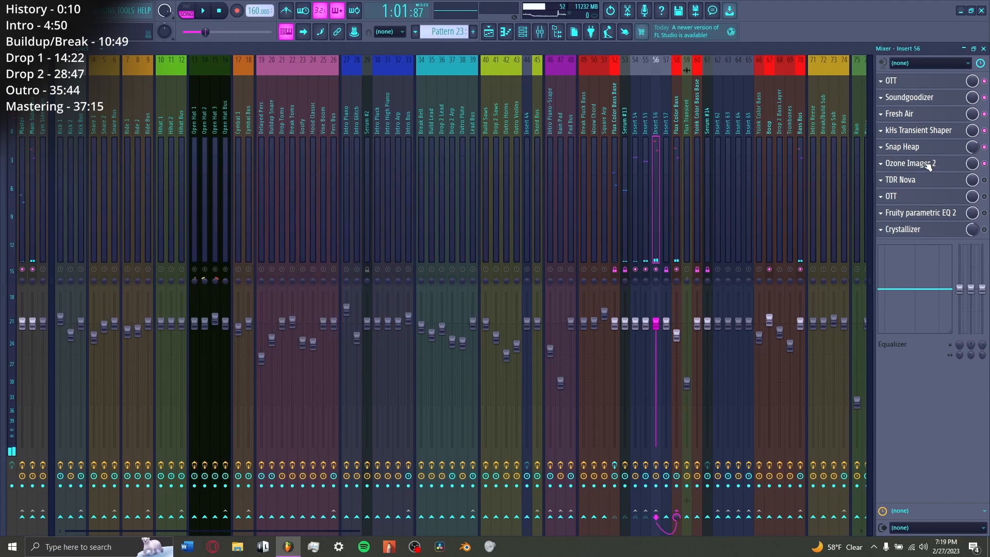
pyautogui.click(928, 164)
pyautogui.press('space')
# Step: Enable TDR Nova, the second OTT, Fruity parametric EQ 2 and Crystallizer on Insert 56, viewing their settings
pyautogui.click(985, 180)
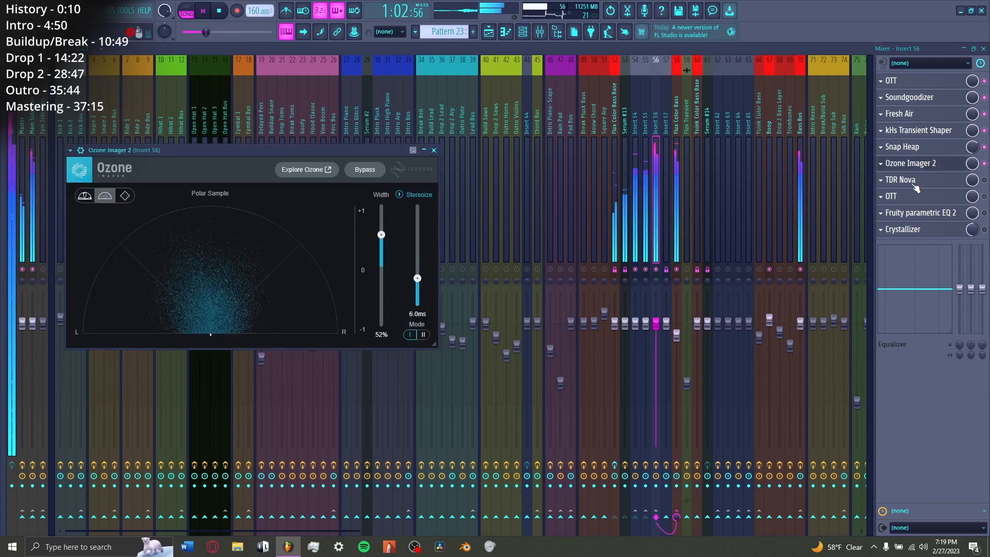
pyautogui.click(915, 182)
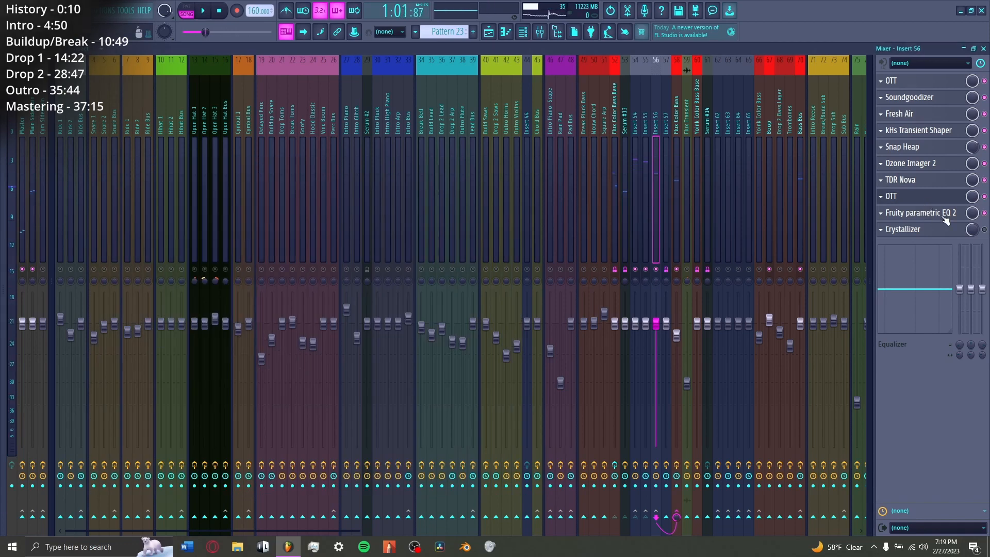
pyautogui.click(930, 231)
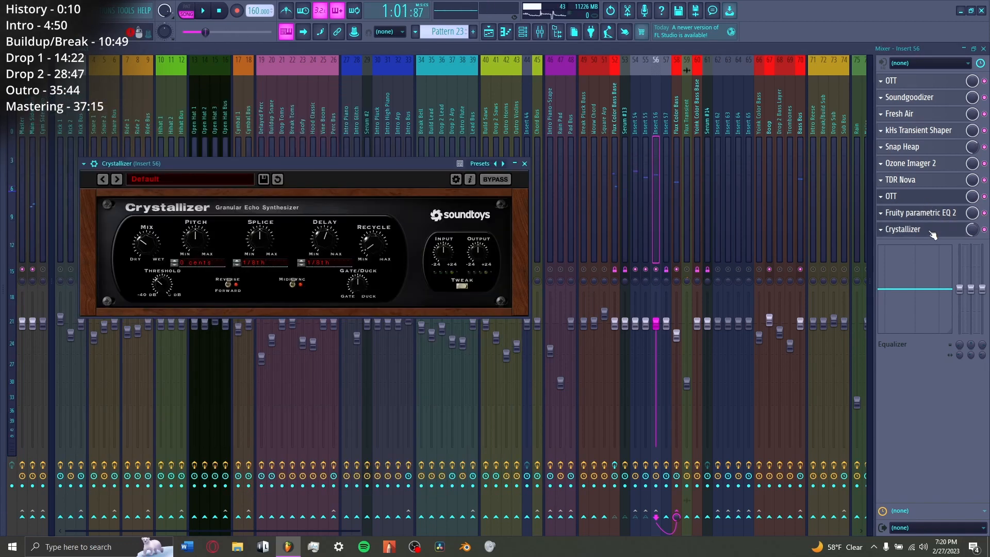
pyautogui.press('space')
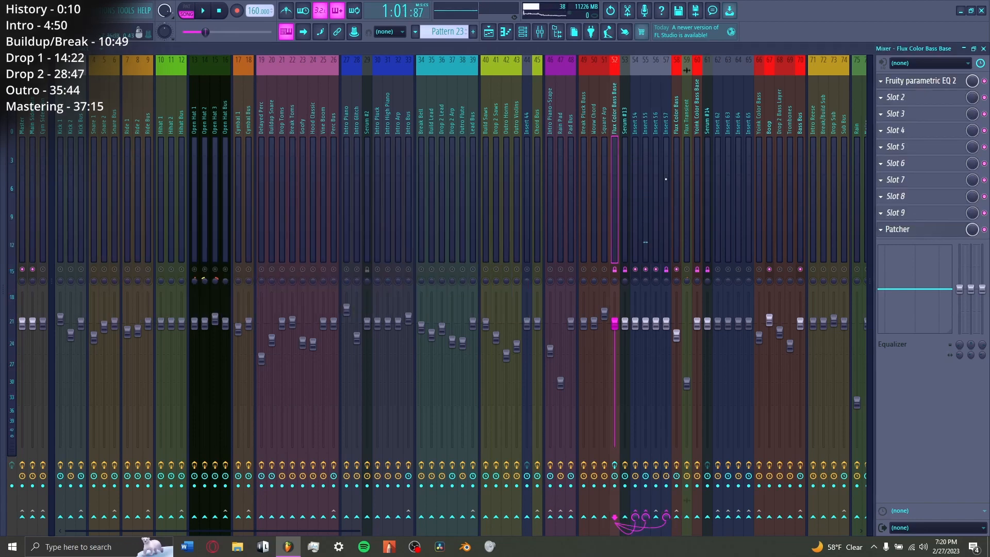
# Step: View the Fruity parametric EQ 2 and Crystallizer settings on Insert 57
pyautogui.click(666, 178)
pyautogui.click(923, 80)
pyautogui.click(922, 81)
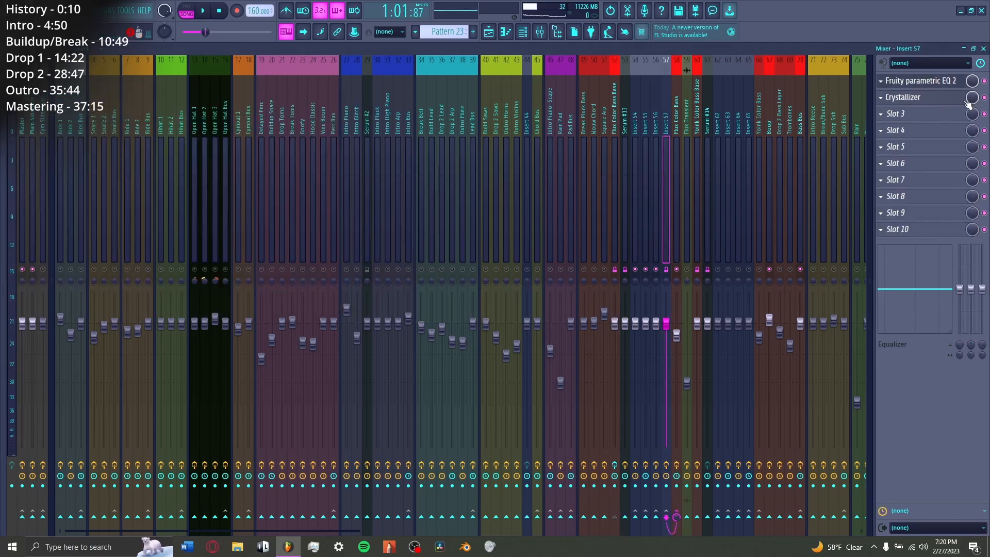
pyautogui.click(914, 99)
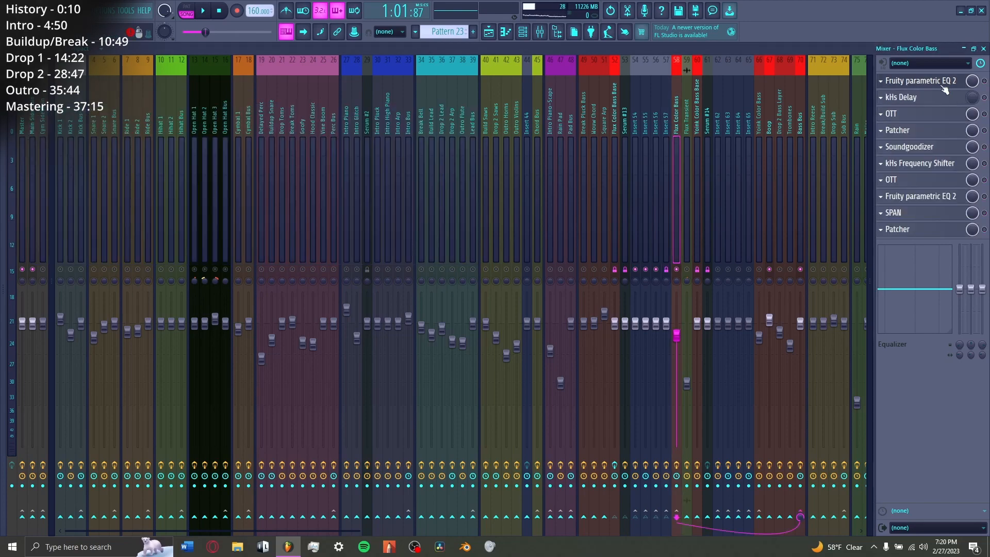
# Step: Enable Fruity parametric EQ 2, kHs Delay, OTT, Patcher and Soundgoodizer on the Flux Color Bass insert, viewing their settings
pyautogui.click(923, 81)
pyautogui.click(923, 81)
pyautogui.click(923, 97)
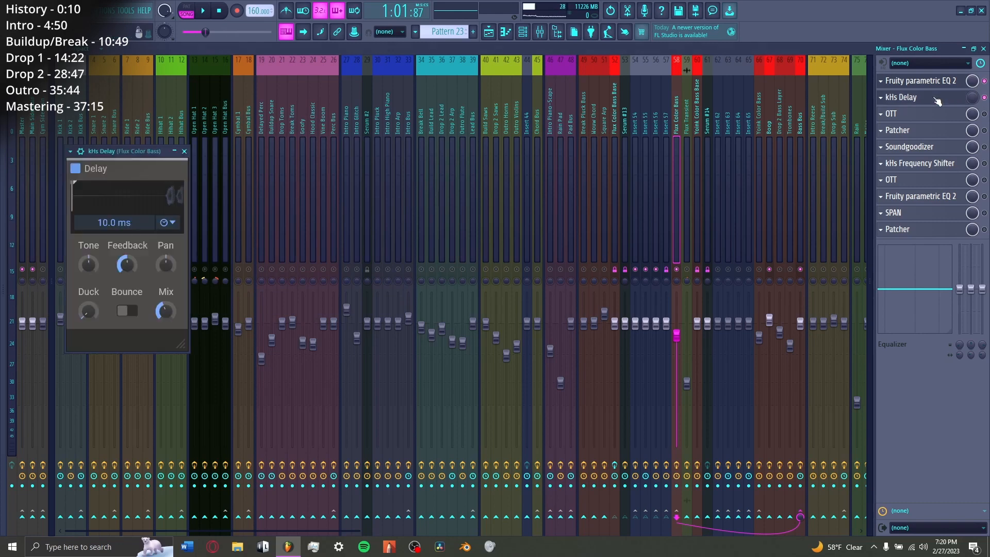
pyautogui.click(923, 97)
pyautogui.click(937, 133)
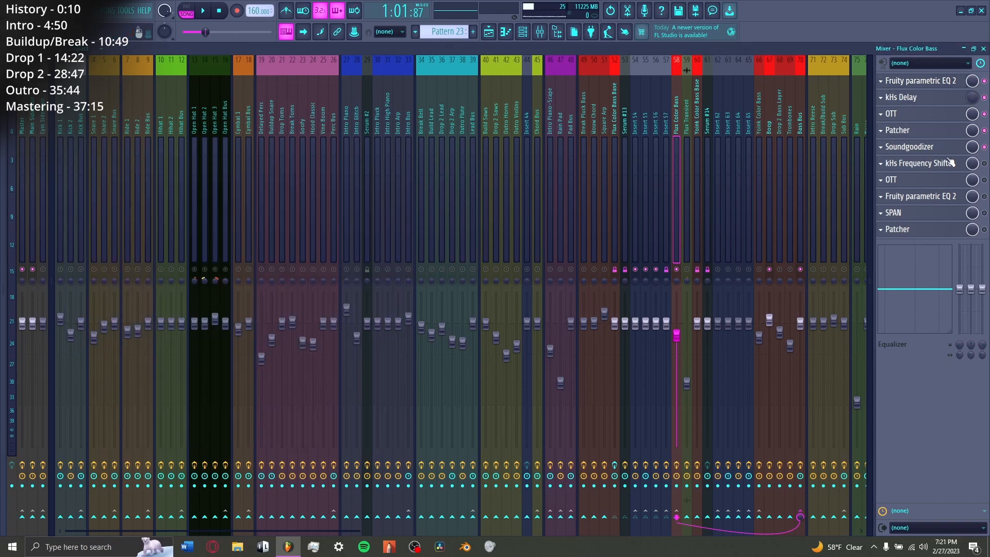
# Step: Enable kHs Frequency Shifter and the remaining effects through the final Patcher on the Flux Color Bass insert, viewing their settings
pyautogui.click(943, 164)
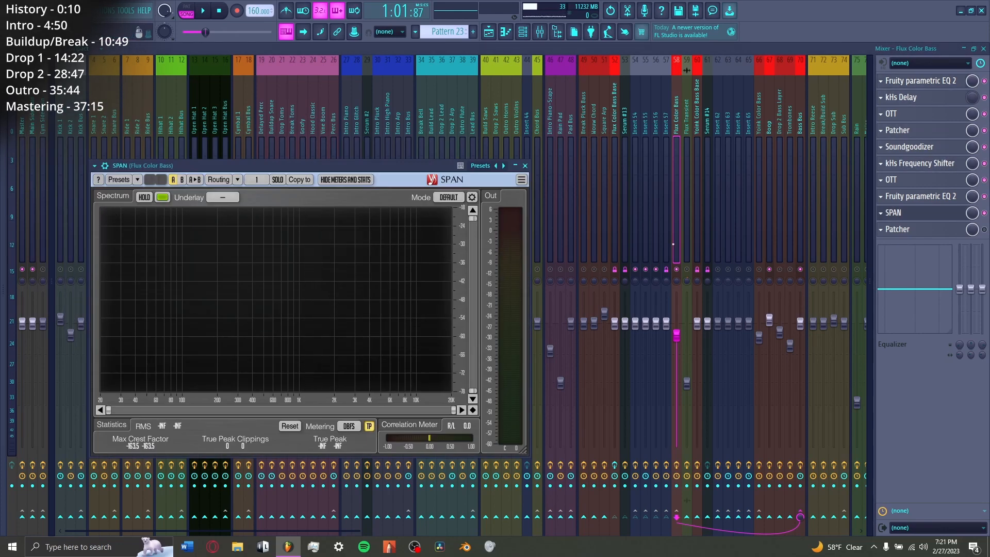
pyautogui.click(920, 212)
pyautogui.click(928, 230)
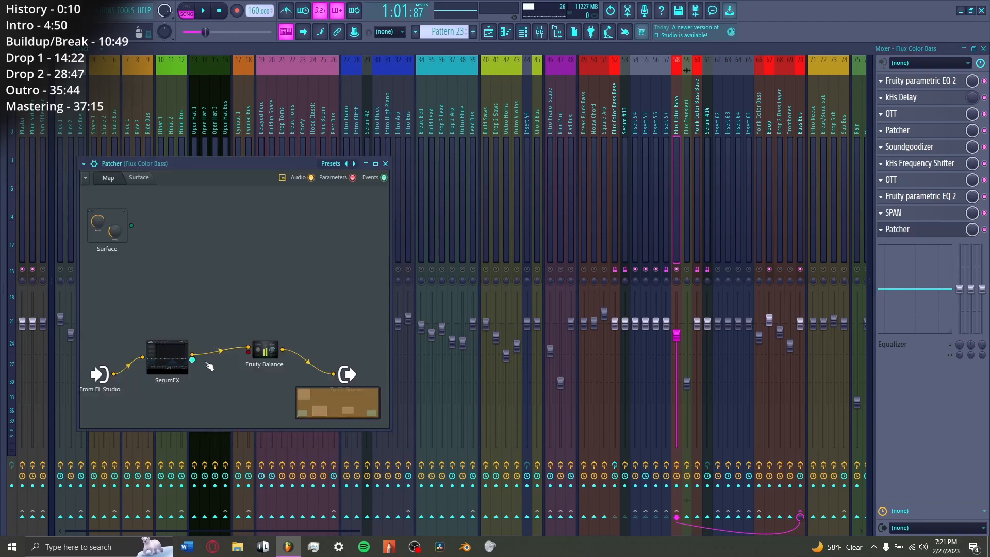
pyautogui.click(928, 230)
# Step: Play the full Flux Color Bass chain and inspect the curve of its second Fruity parametric EQ 2
pyautogui.press('space')
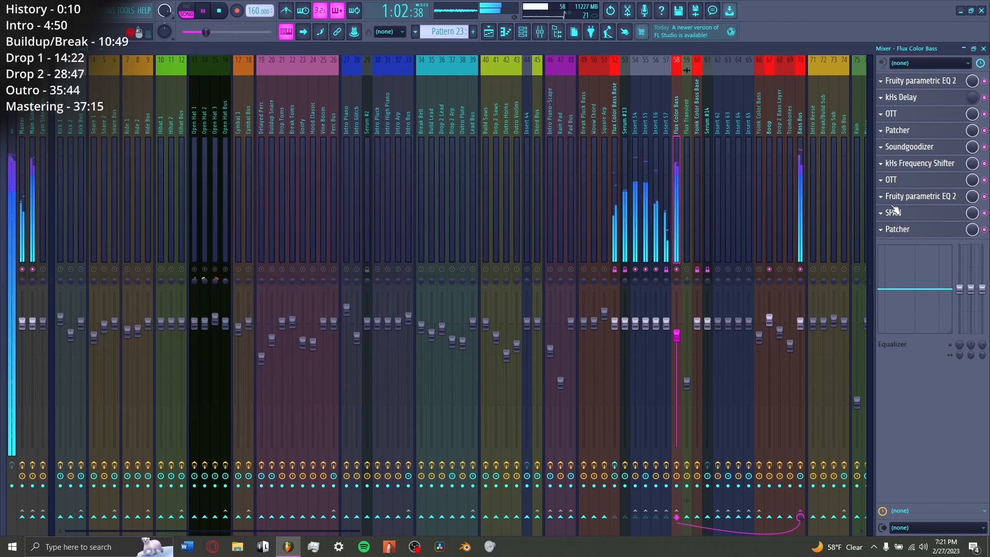
pyautogui.press('space')
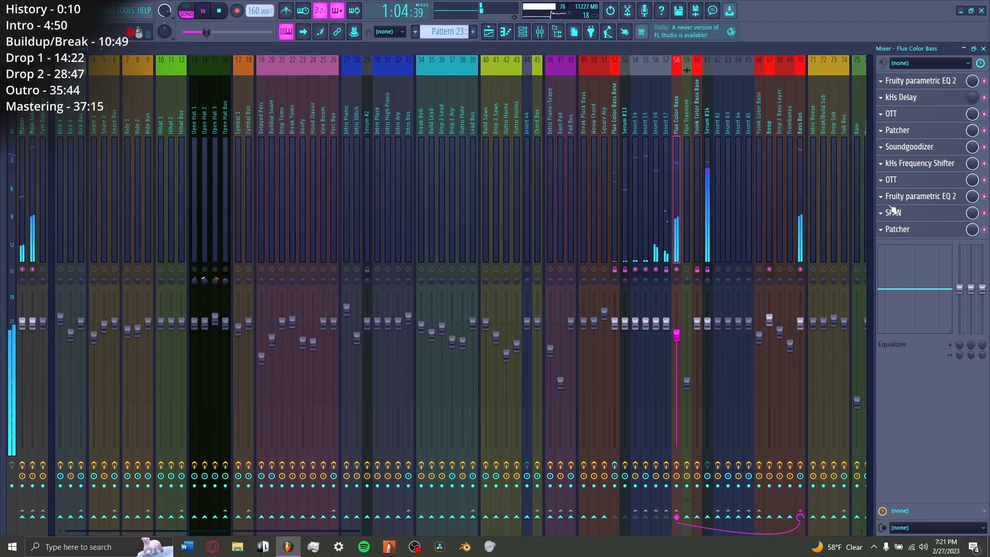
pyautogui.click(911, 196)
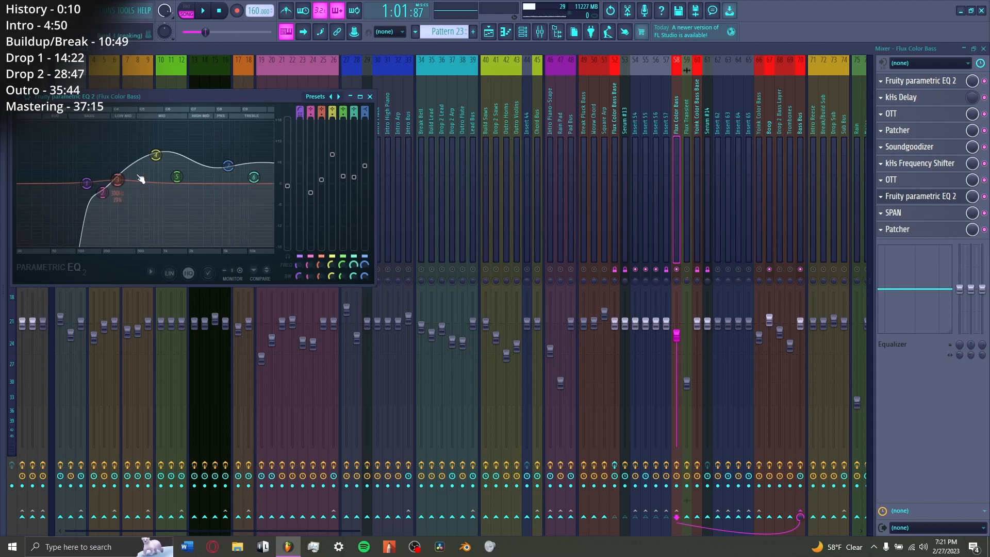
pyautogui.click(921, 197)
# Step: Solo the Flux Transient track in the playlist and locate the sample "ah yes, the high end" in the browser
pyautogui.press('space')
pyautogui.press('F9')
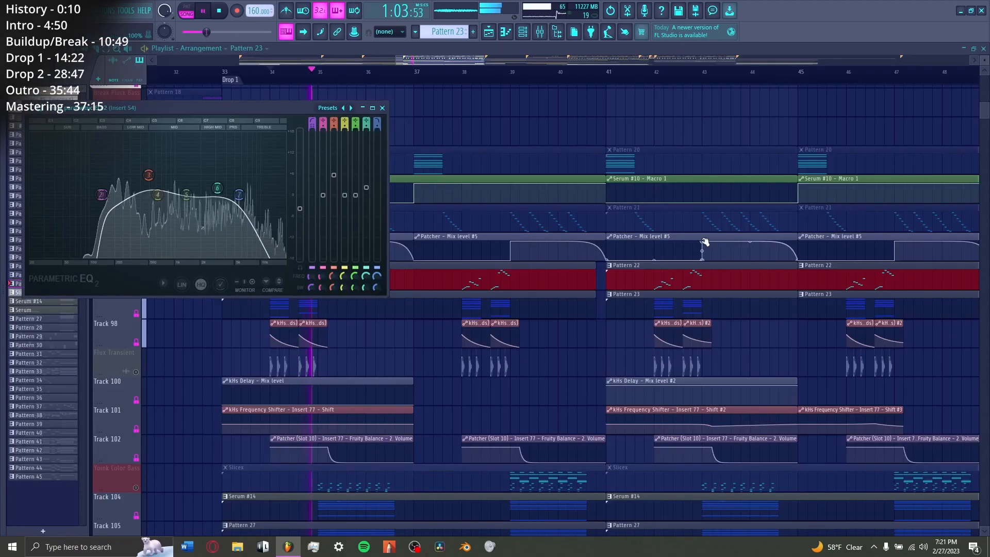
pyautogui.press('Escape')
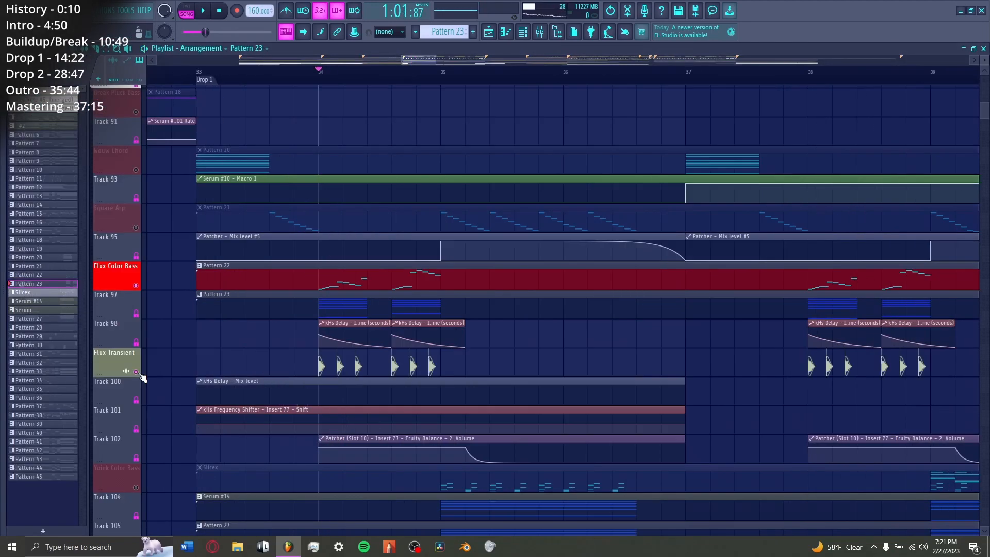
pyautogui.rightClick(139, 373)
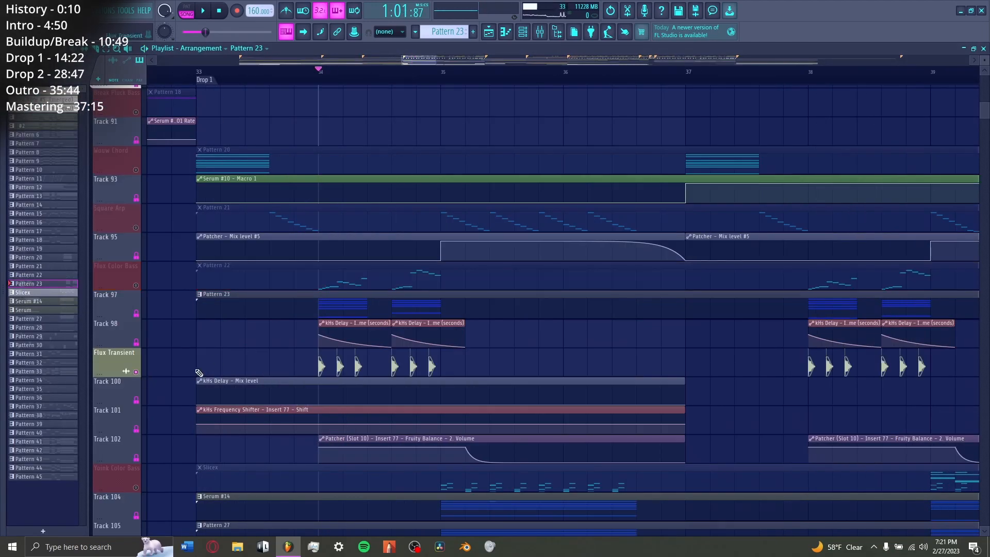
pyautogui.hotkey('alt', 'F8')
pyautogui.click(63, 325)
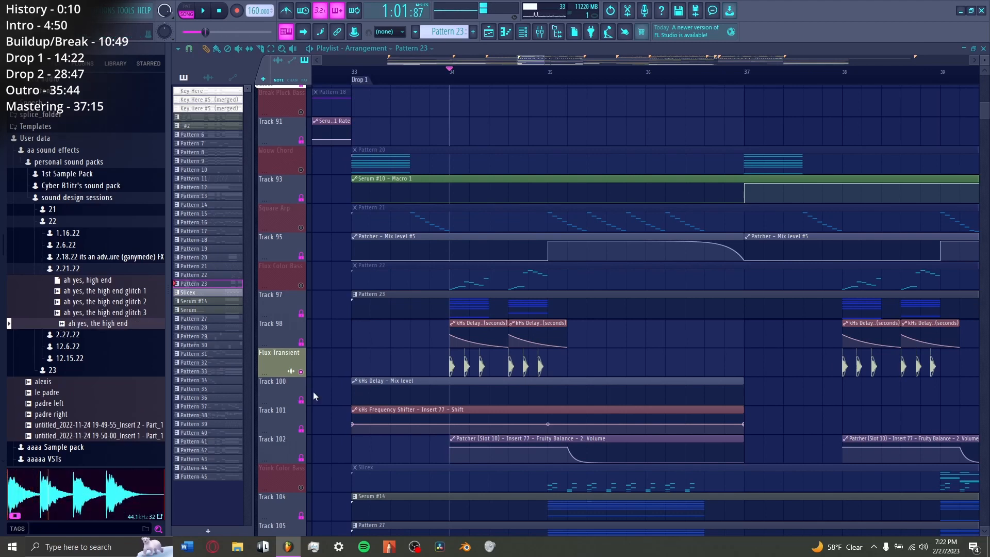
# Step: Select the Flux Transient insert in the mixer and play it with its whole effect chain
pyautogui.press('F9')
pyautogui.click(684, 275)
pyautogui.press('space')
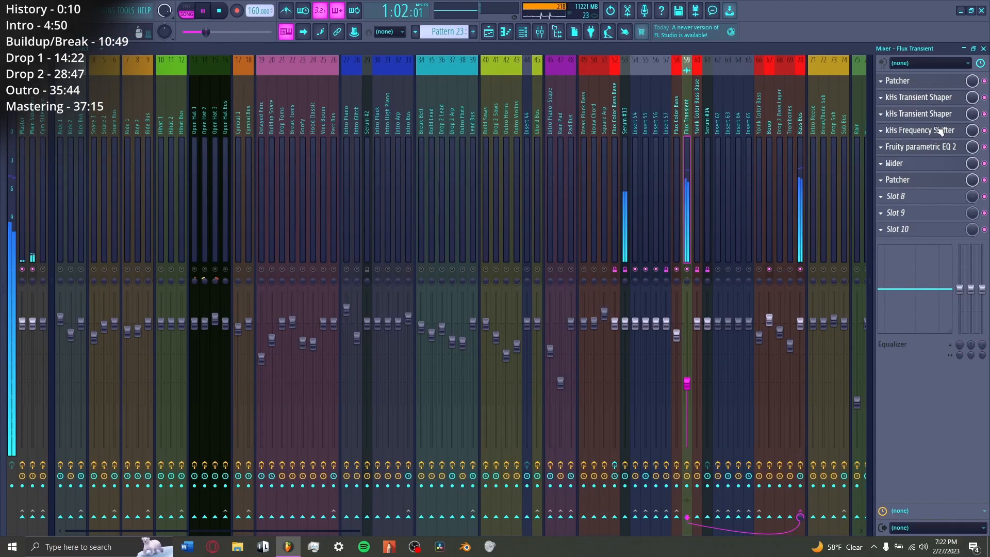
pyautogui.press('space')
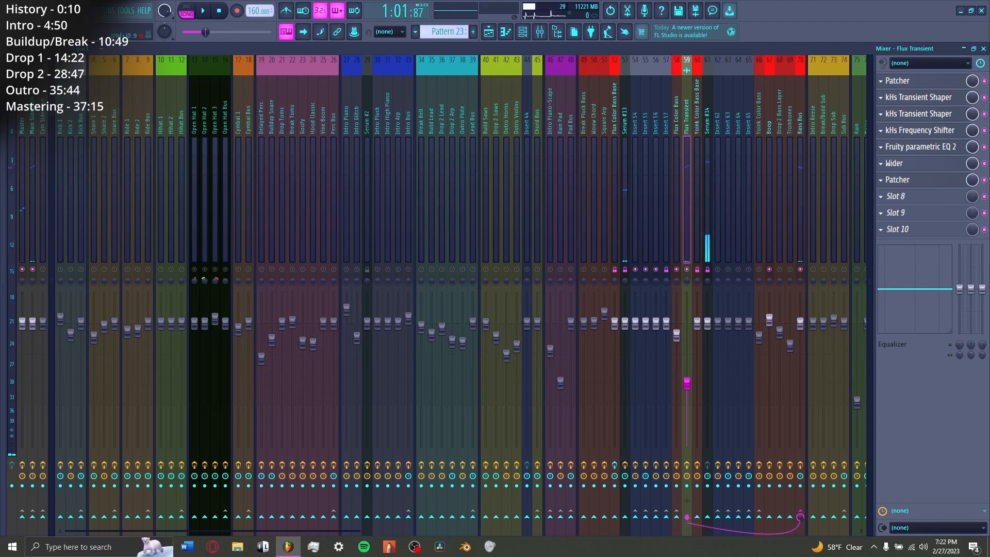
# Step: Bypass the Flux Transient insert's effects, viewing the kHs Transient Shaper and the first Patcher's distortion chain
pyautogui.click(911, 108)
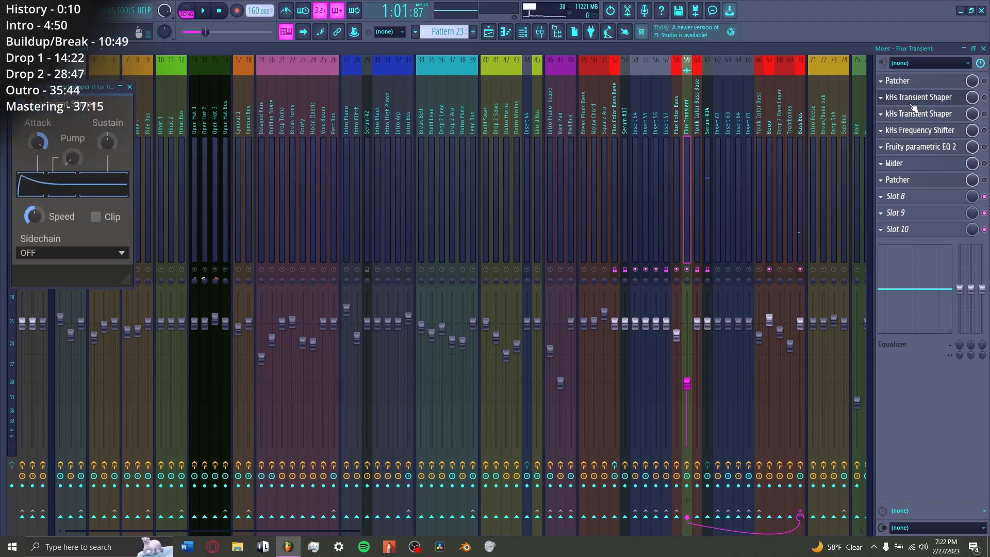
pyautogui.click(911, 109)
pyautogui.click(922, 82)
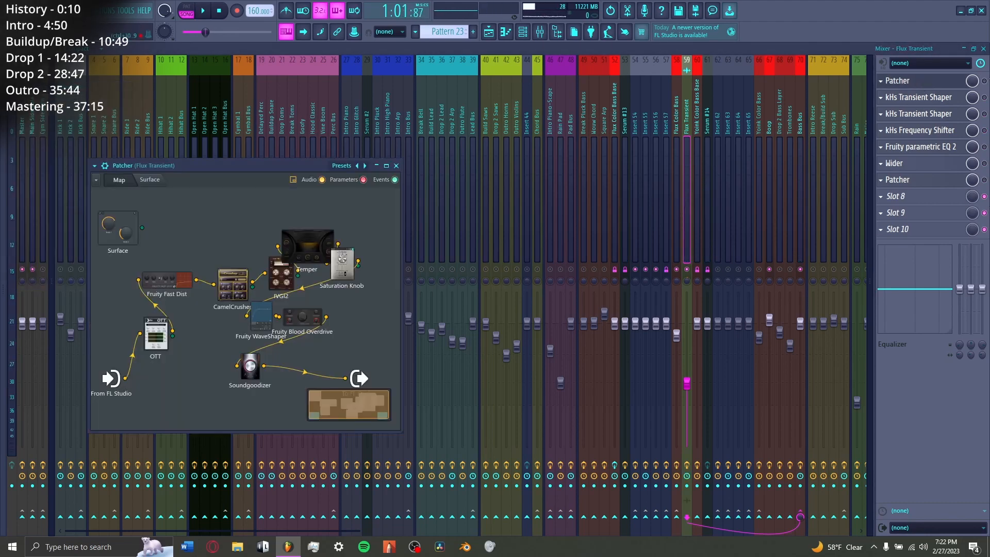
pyautogui.press('space')
# Step: Enable the first Patcher, both kHs Transient Shapers and kHs Frequency Shifter on Flux Transient during playback
pyautogui.click(984, 81)
pyautogui.click(922, 82)
pyautogui.click(985, 97)
pyautogui.click(984, 114)
pyautogui.click(985, 130)
pyautogui.click(921, 147)
pyautogui.click(921, 147)
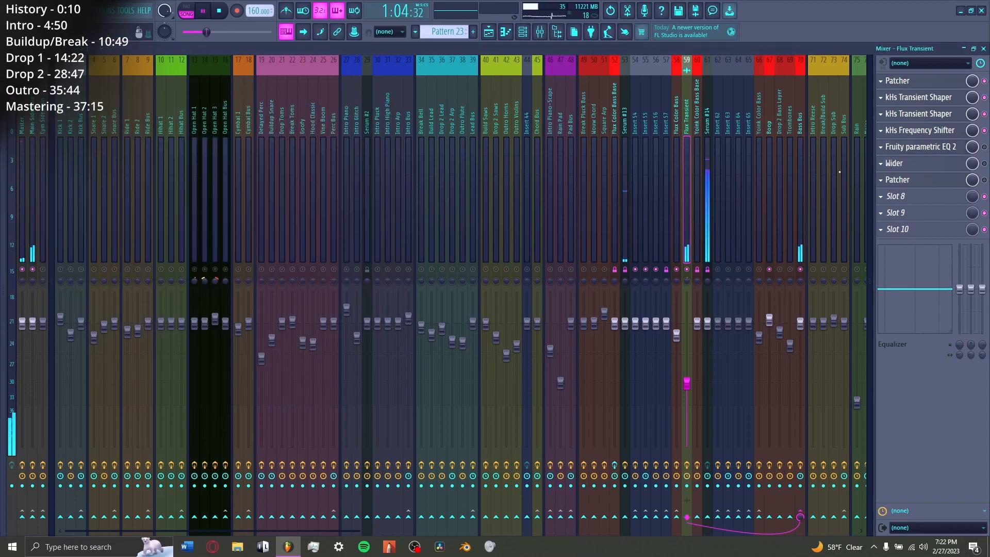
pyautogui.press('space')
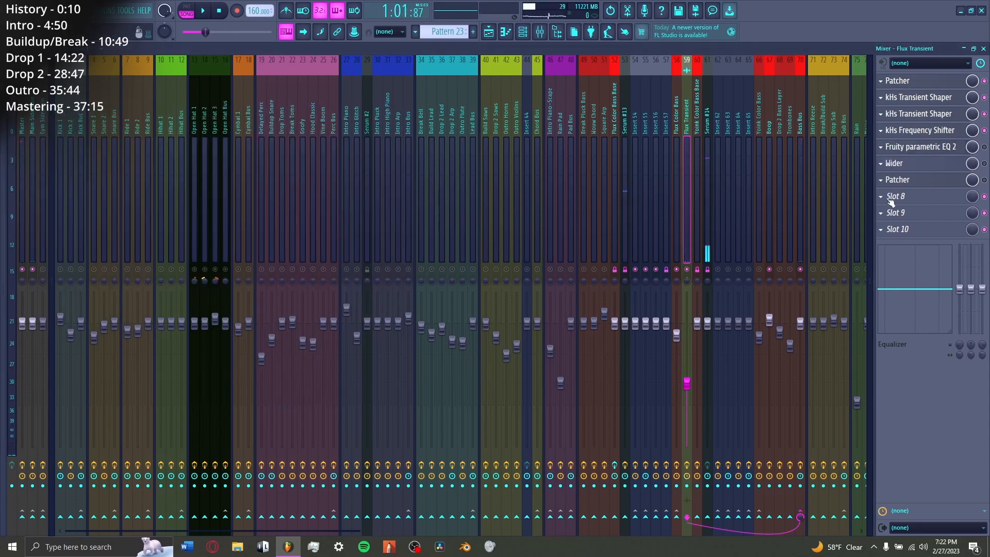
# Step: Enable Fruity parametric EQ 2 and Wider on Flux Transient, viewing Wider's setting and playing the result
pyautogui.click(927, 148)
pyautogui.click(984, 147)
pyautogui.click(984, 163)
pyautogui.click(922, 163)
pyautogui.press('space')
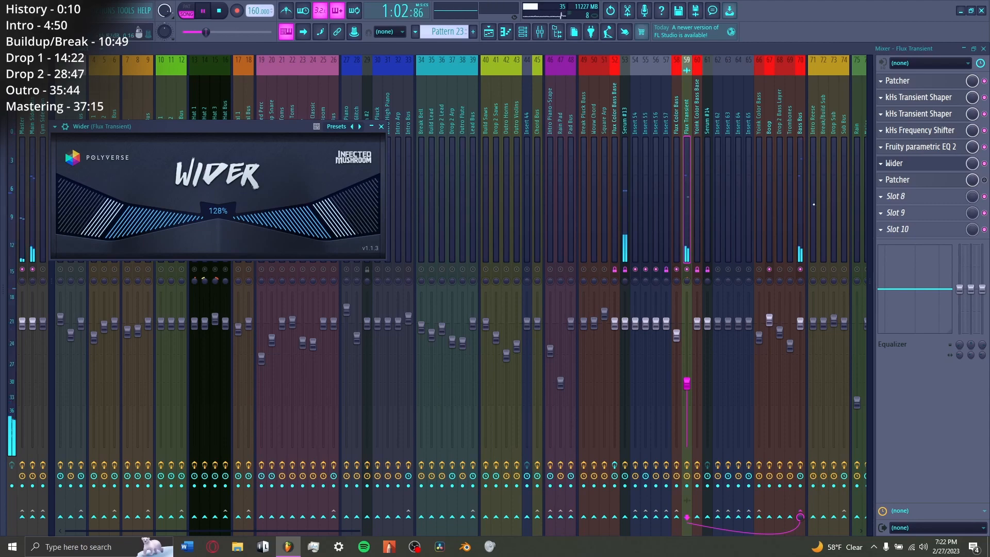
pyautogui.press('space')
# Step: Enable the last Patcher on Flux Transient and view its mid/side EQ routing while playing
pyautogui.click(921, 180)
pyautogui.click(922, 180)
pyautogui.click(984, 180)
pyautogui.click(918, 181)
pyautogui.press('space')
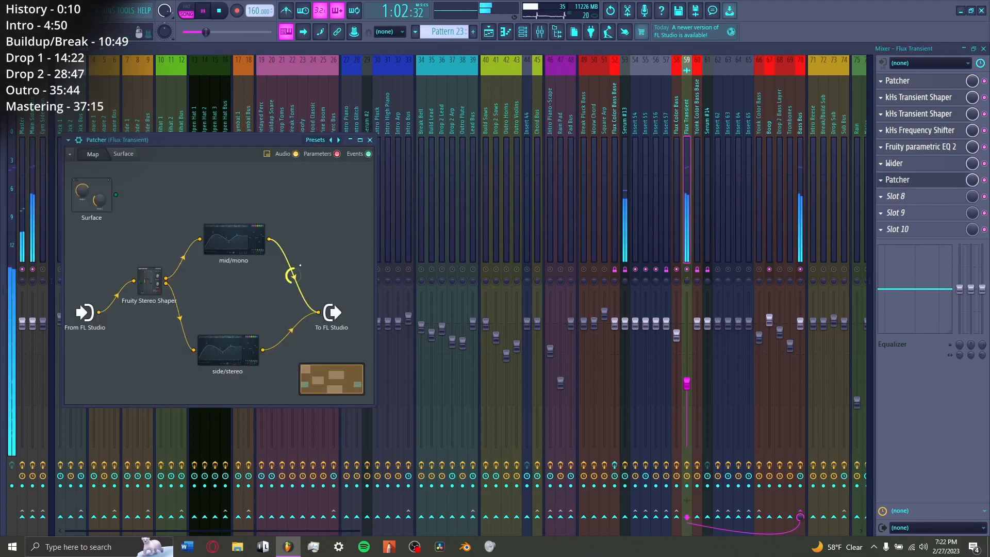
pyautogui.press('Escape')
pyautogui.press('space')
# Step: Return to the playlist and unmute the Flux Color Bass track alongside Flux Transient
pyautogui.press('F9')
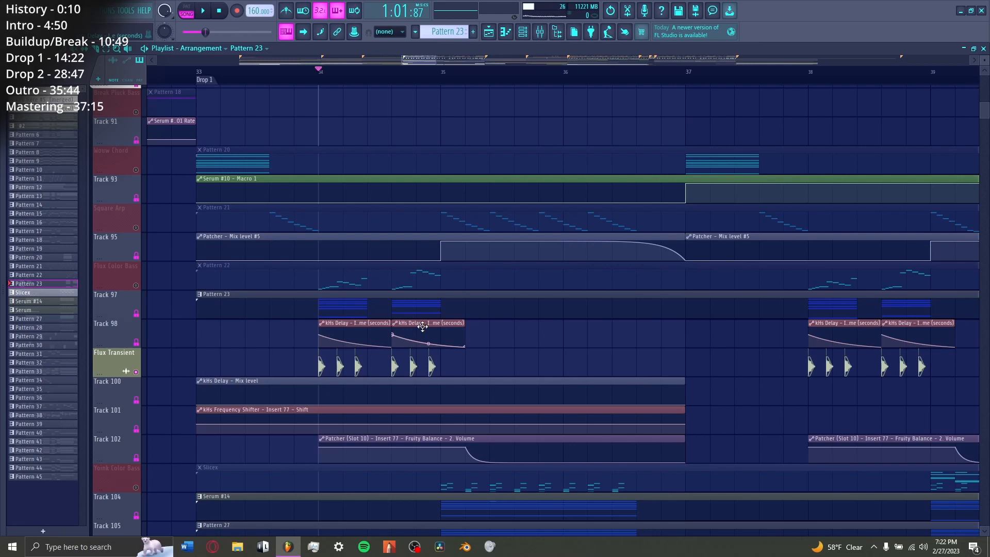
pyautogui.click(136, 283)
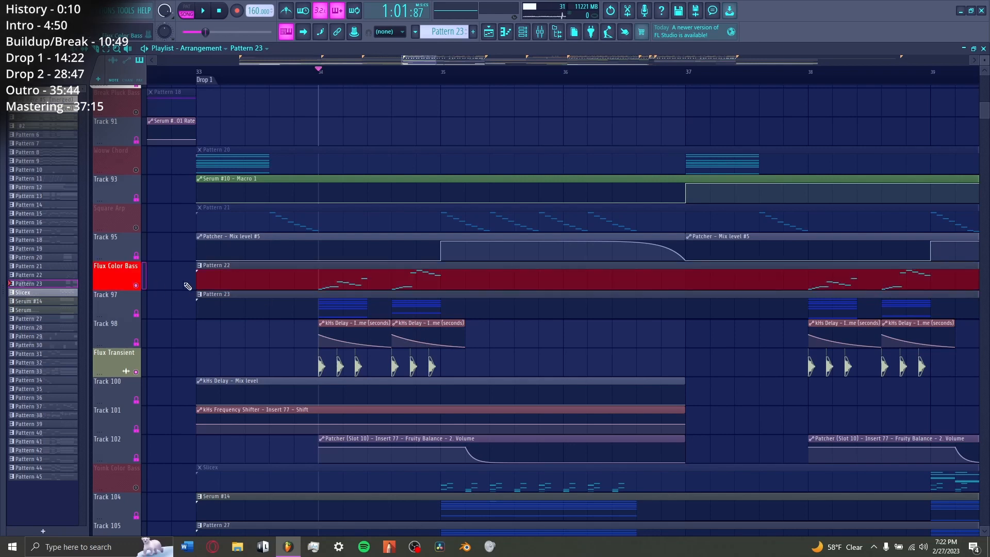
# Step: Play the opening of Drop 1 with Flux Color Bass and Flux Transient together, from bar 34
pyautogui.scroll(8, 187, 286)
pyautogui.scroll(-9, 191, 294)
pyautogui.press('space')
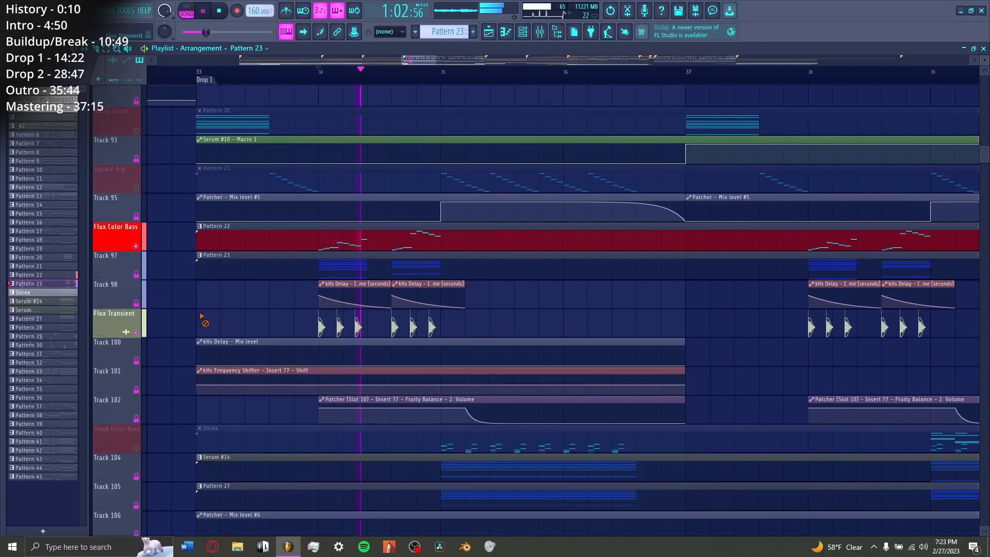
pyautogui.press('space')
# Step: Play the Flux Color Bass variations in the second half of Drop 1, from bars 42 and 46
pyautogui.moveTo(431, 60); pyautogui.dragTo(483, 62)
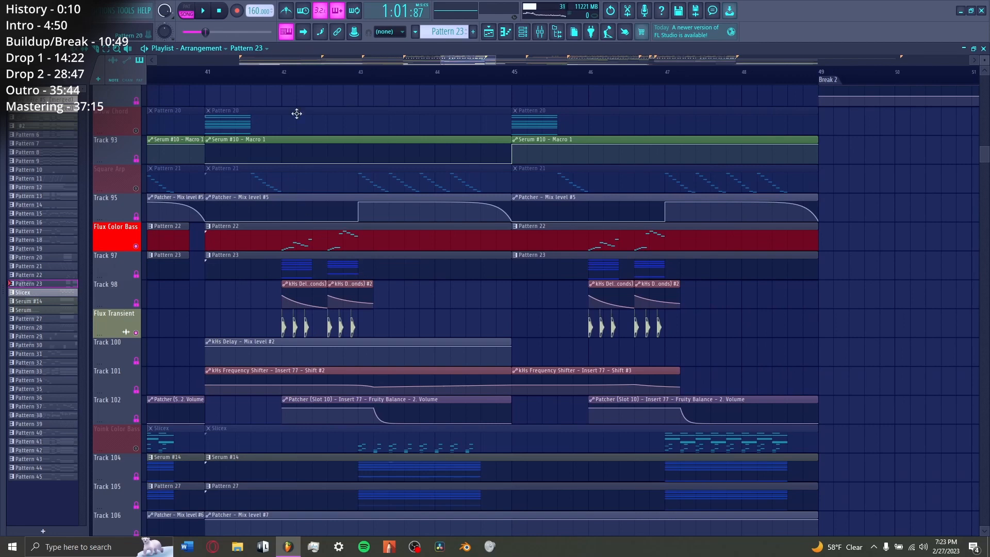
pyautogui.click(286, 83)
pyautogui.press('space')
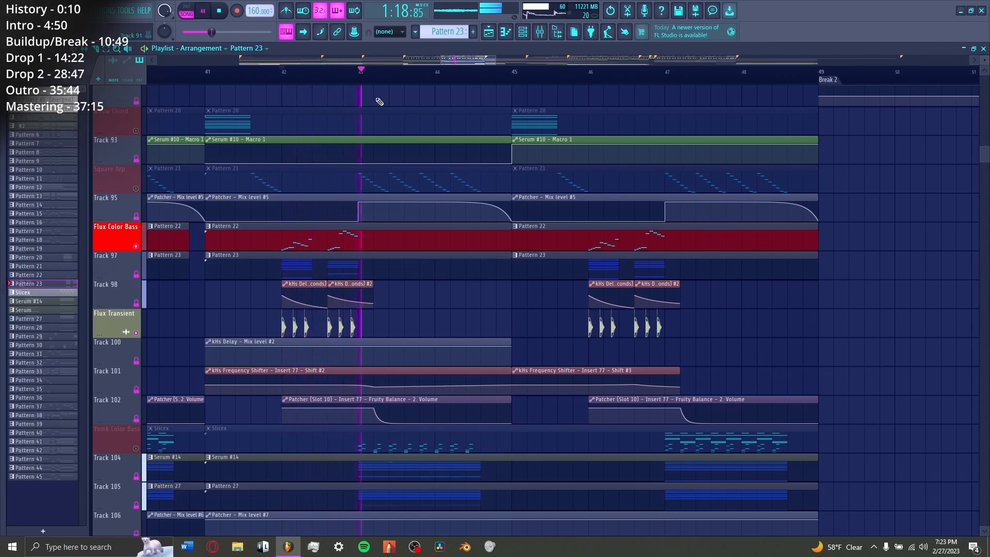
pyautogui.click(590, 78)
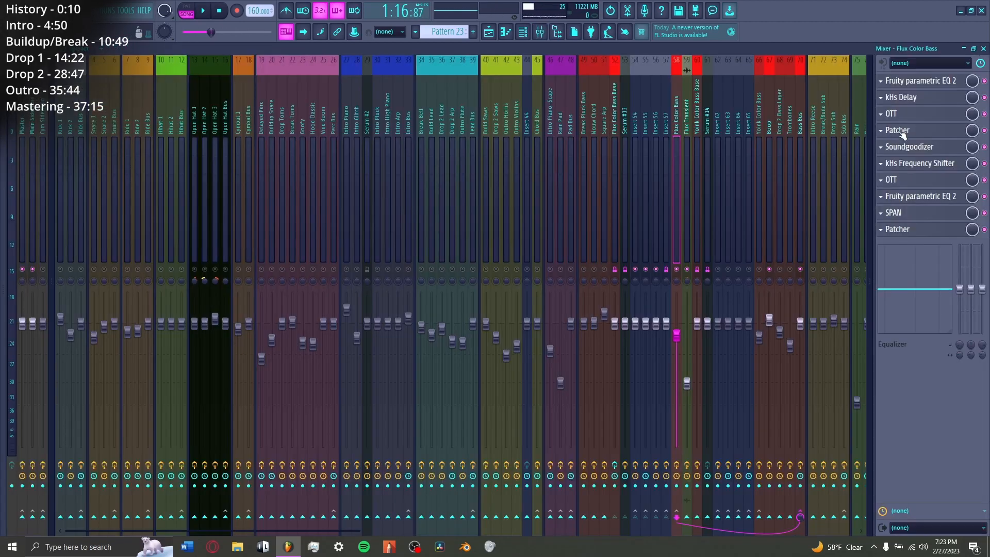
# Step: View the automated kHs Frequency Shifter on Flux Color Bass while playing, and close it
pyautogui.click(920, 162)
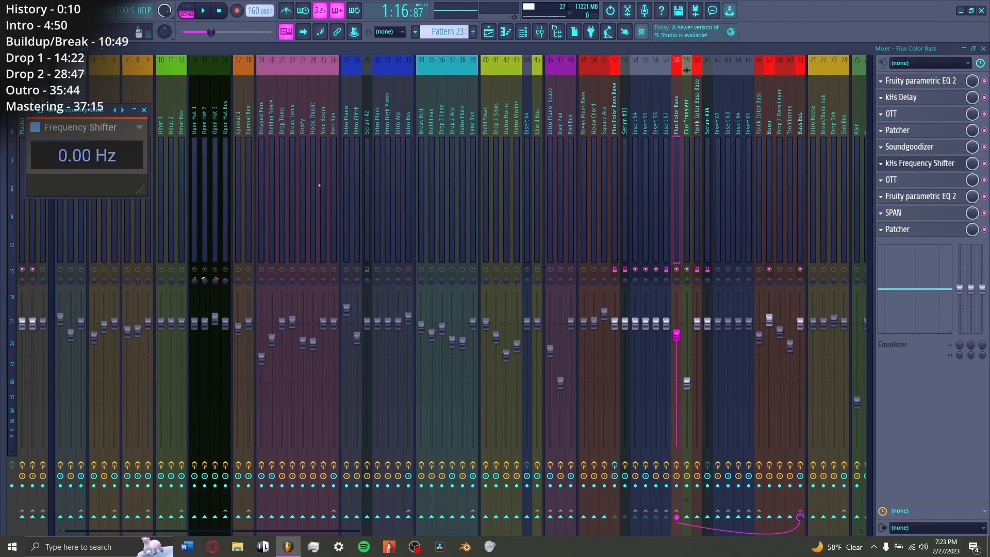
pyautogui.moveTo(69, 114); pyautogui.dragTo(362, 149)
pyautogui.press('space')
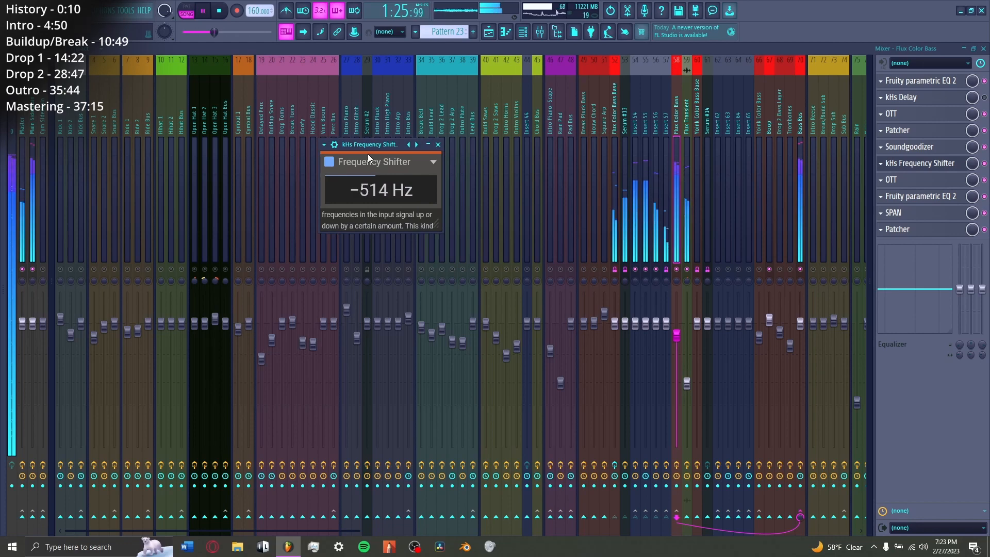
pyautogui.press('space')
pyautogui.click(906, 166)
# Step: View the automated kHs Delay on Flux Color Bass while playing the section
pyautogui.click(923, 102)
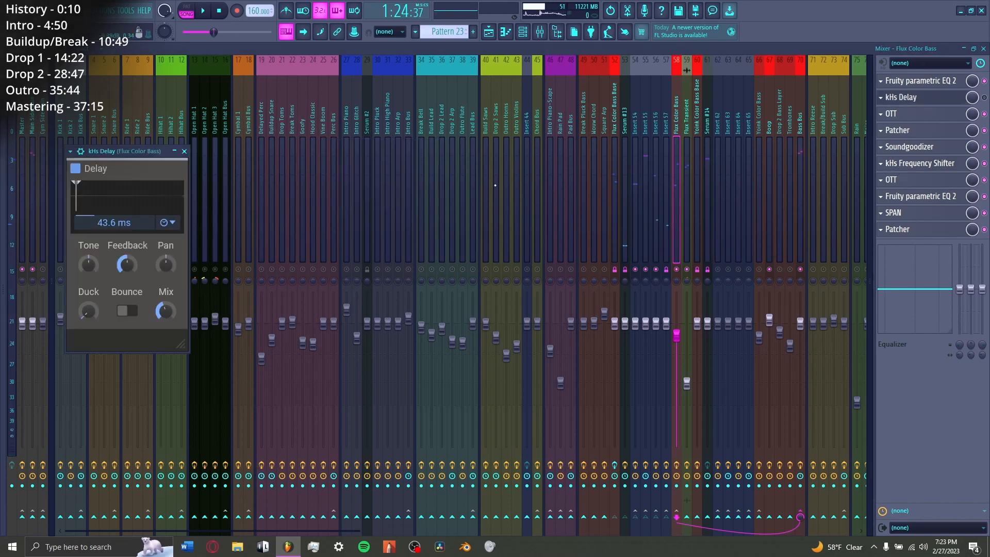
pyautogui.moveTo(120, 156); pyautogui.dragTo(297, 155)
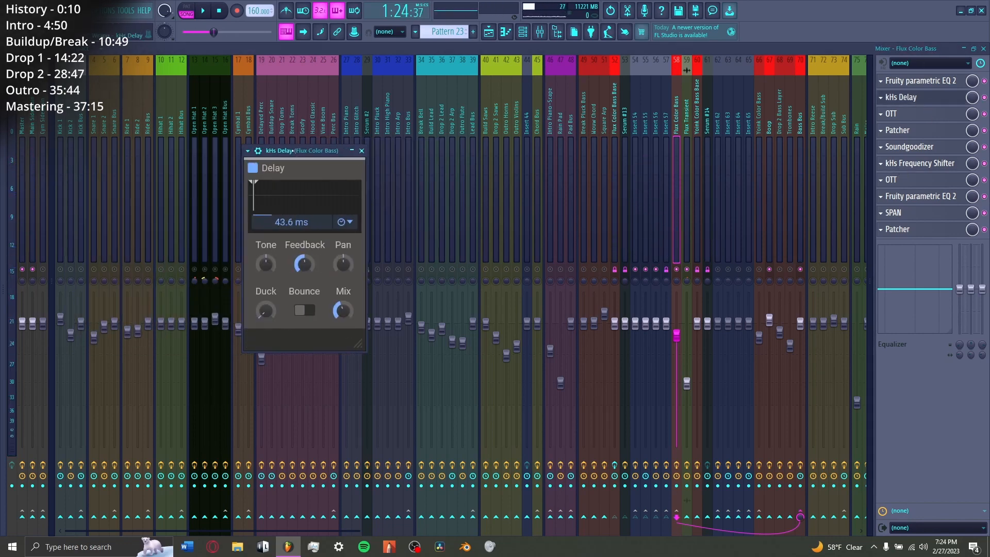
pyautogui.press('space')
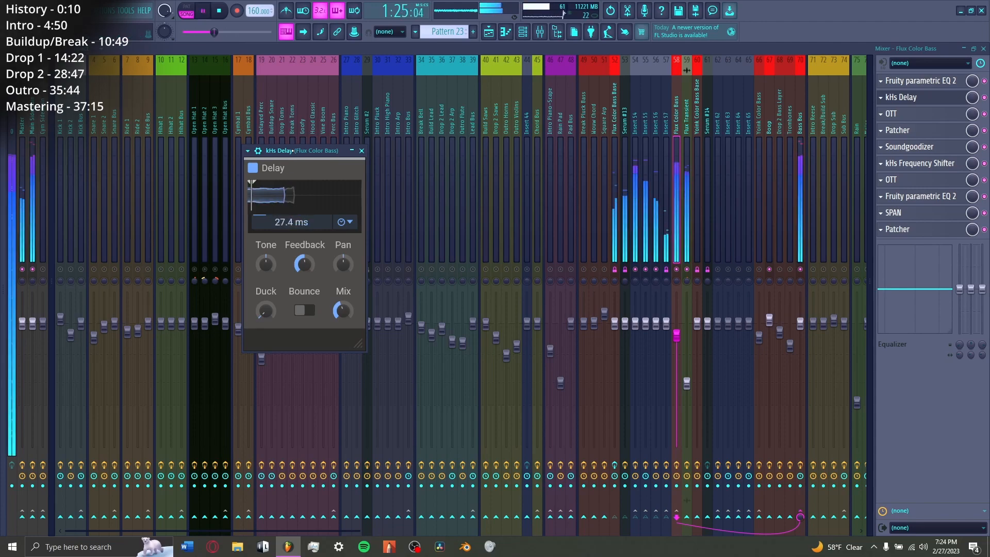
pyautogui.press('space')
# Step: Open the Slicex pattern of Yoink Color Bass in the piano roll and examine the marker notes in both phrases
pyautogui.press('F5')
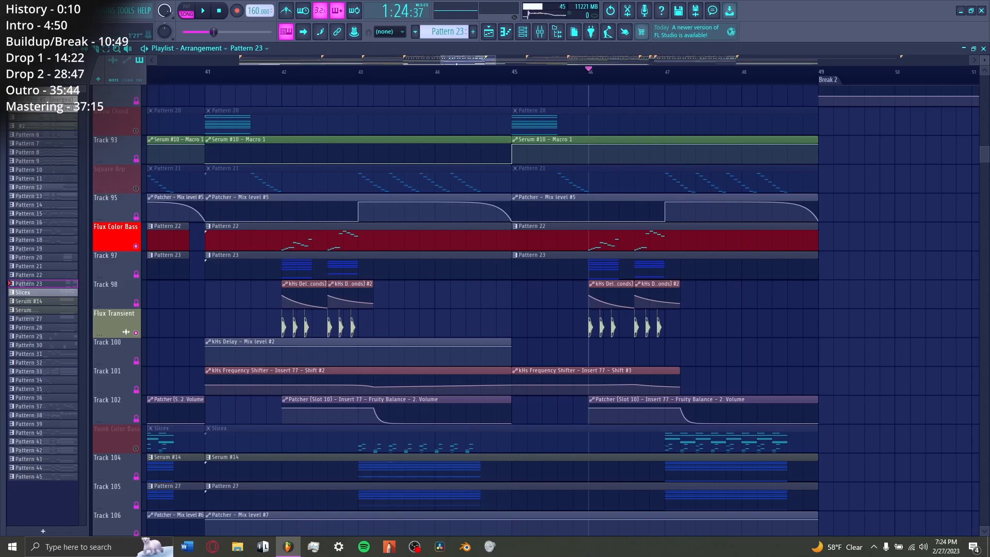
pyautogui.scroll(-5, 380, 253)
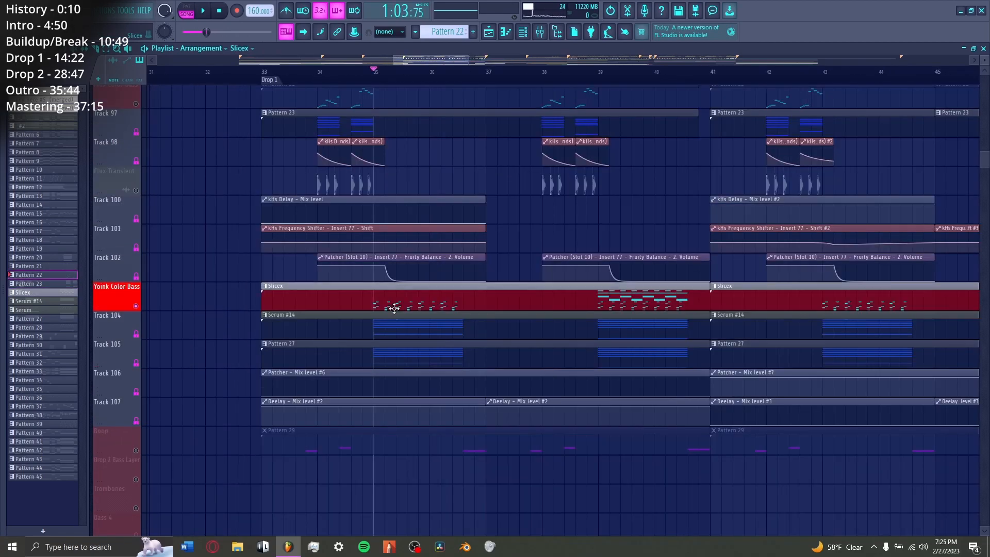
pyautogui.doubleClick(393, 308)
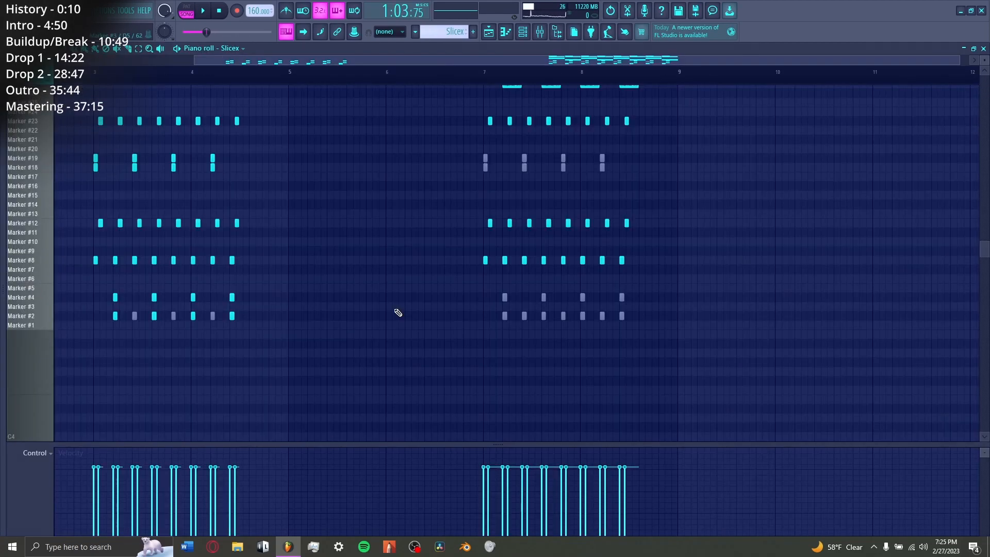
pyautogui.scroll(4, 314, 71)
pyautogui.moveTo(314, 60); pyautogui.dragTo(138, 61)
pyautogui.scroll(1, 187, 261)
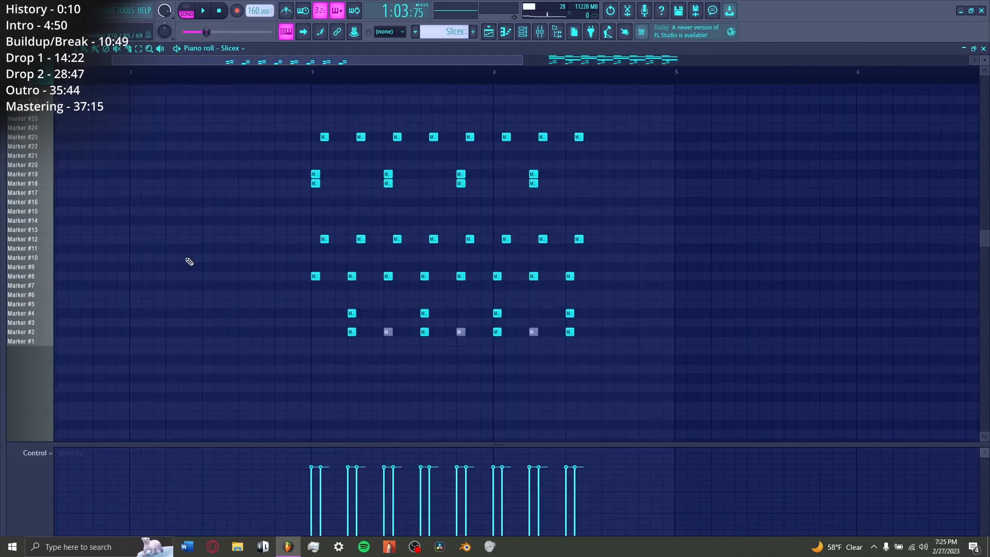
pyautogui.scroll(-3, 186, 270)
pyautogui.scroll(3, 228, 91)
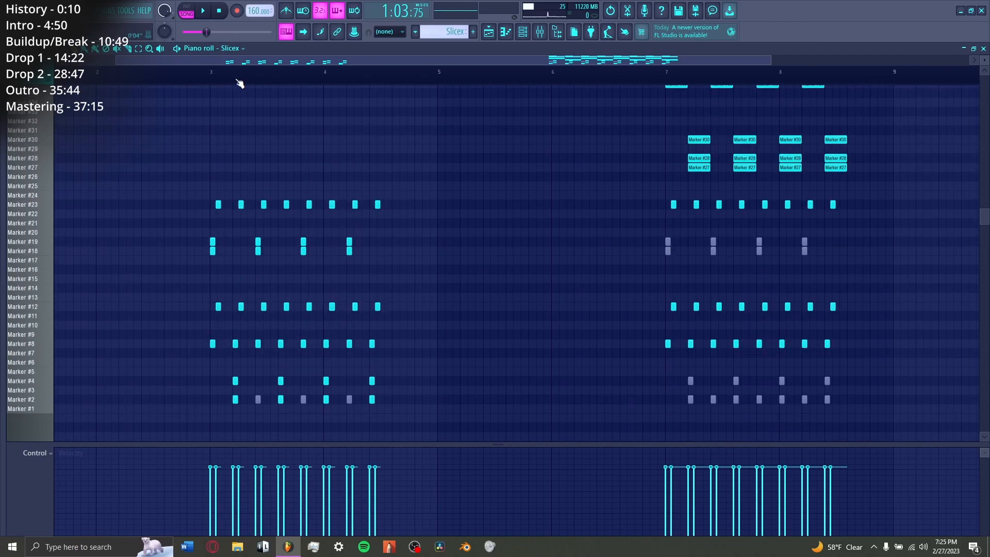
pyautogui.scroll(4, 237, 80)
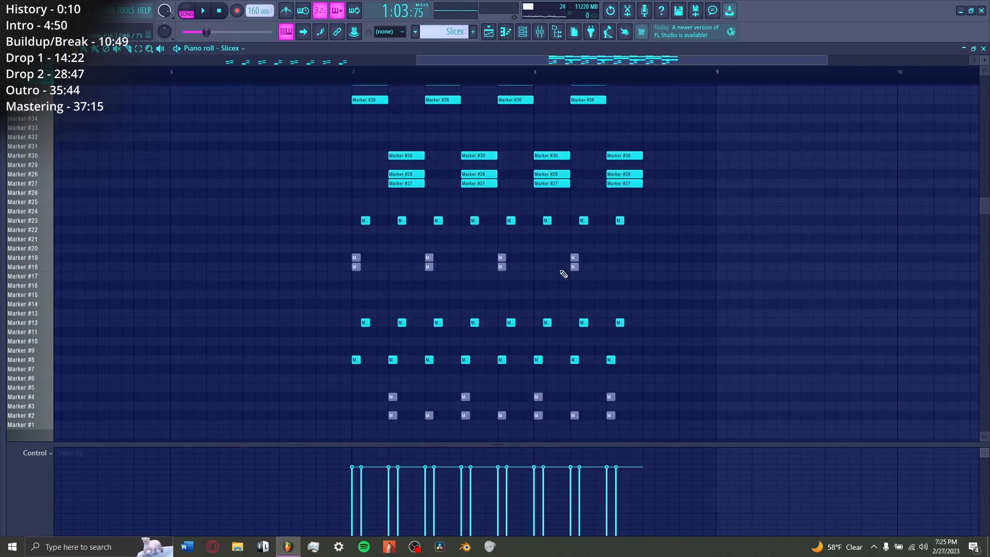
pyautogui.scroll(1, 561, 276)
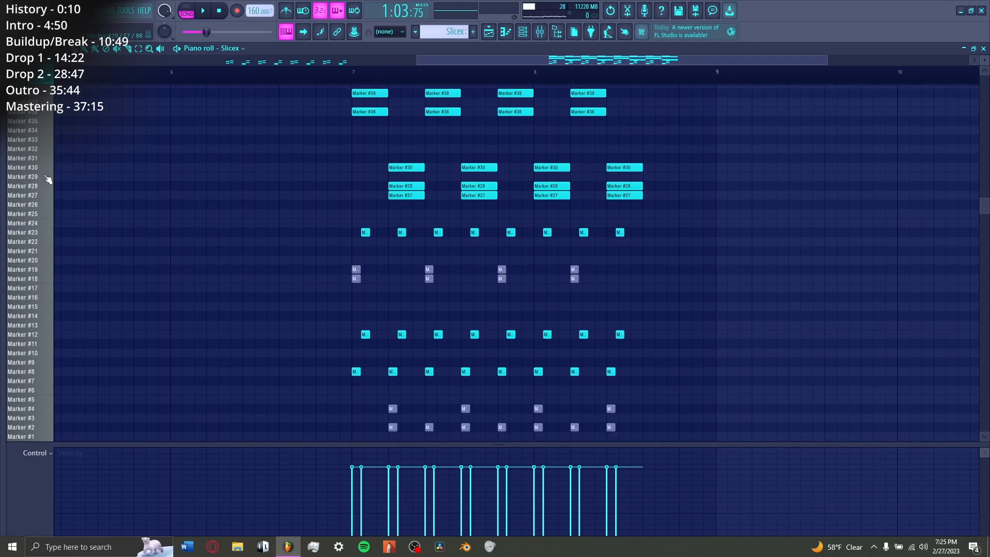
pyautogui.scroll(4, 43, 191)
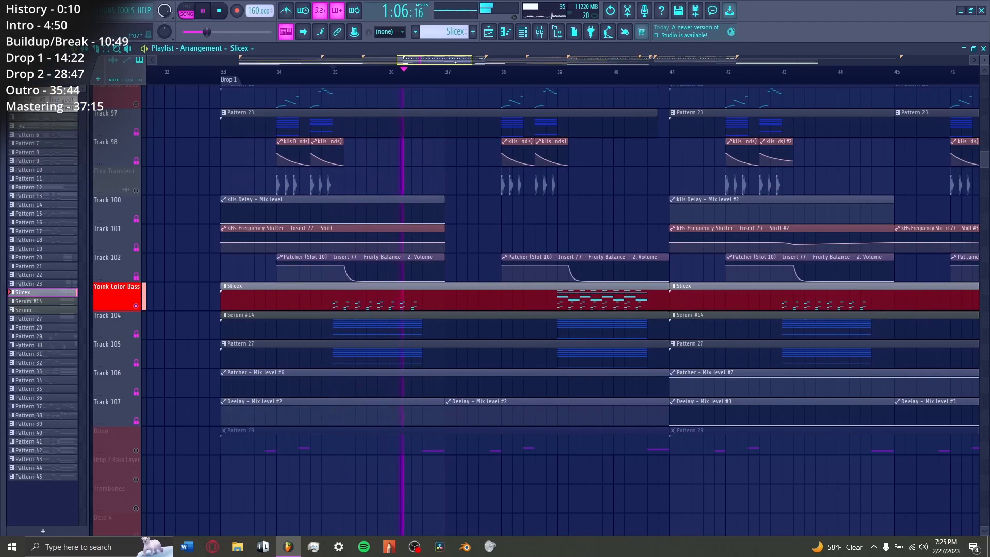
# Step: Play Yoink Color Bass from bar 39 and check the first Patcher on Yoink Color Bass Base
pyautogui.click(558, 72)
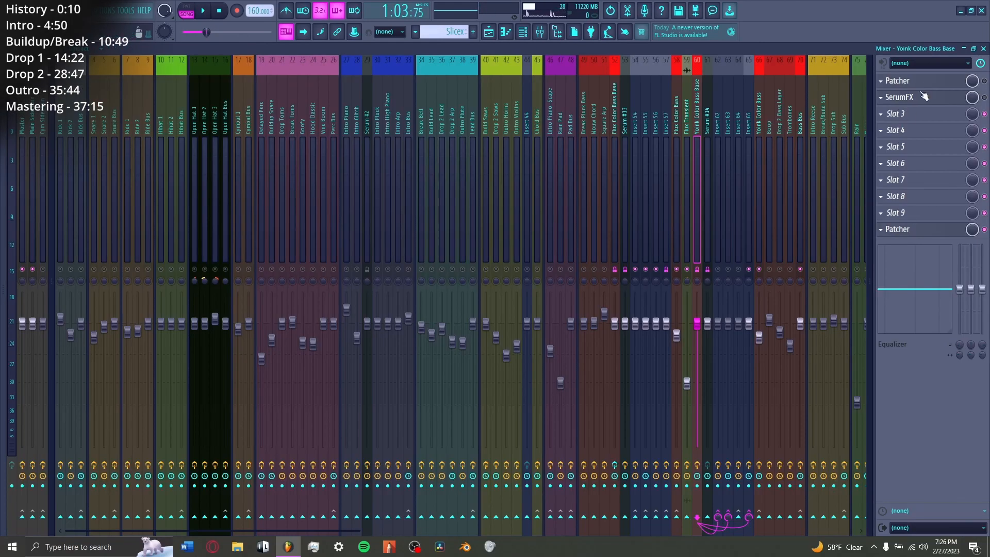
pyautogui.click(921, 82)
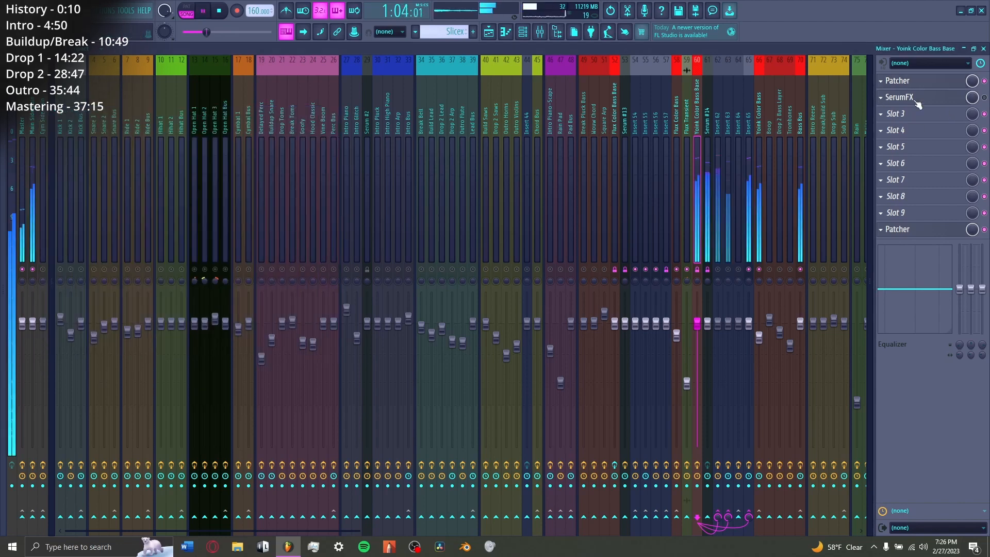
pyautogui.press('space')
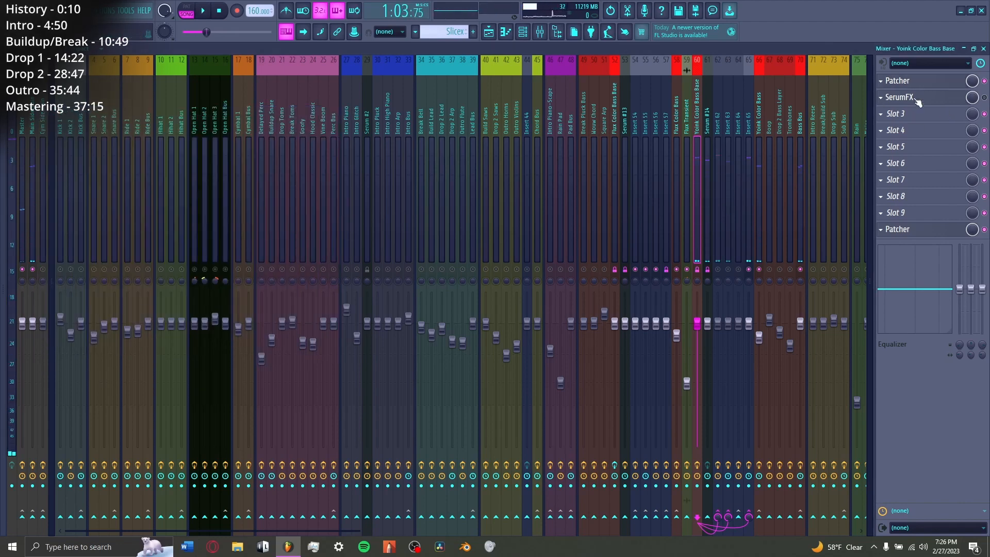
# Step: View SerumFX's oscillator page and LFO 1 on Yoink Color Bass Base, and play the phrase from bar 39 again
pyautogui.click(914, 98)
pyautogui.click(146, 167)
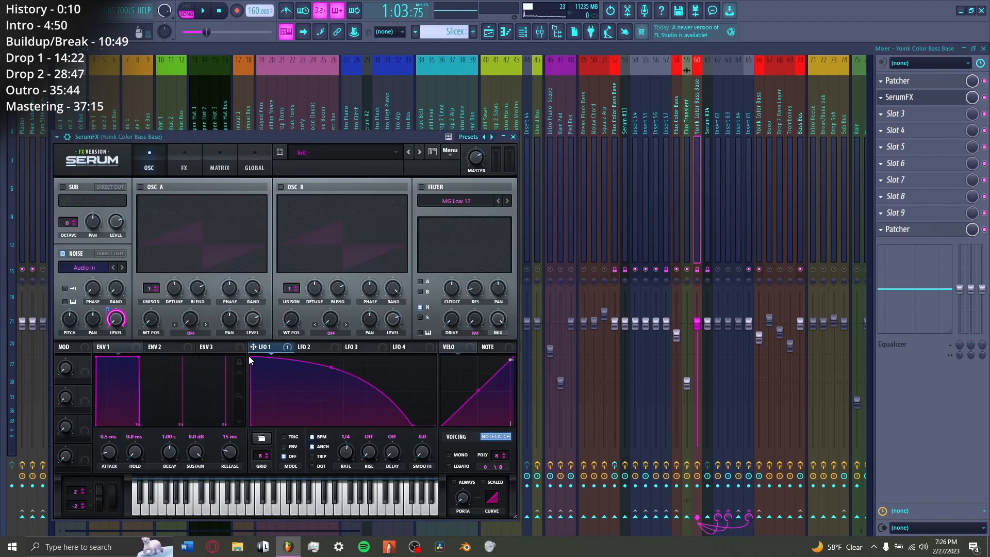
pyautogui.press('F5')
pyautogui.click(457, 78)
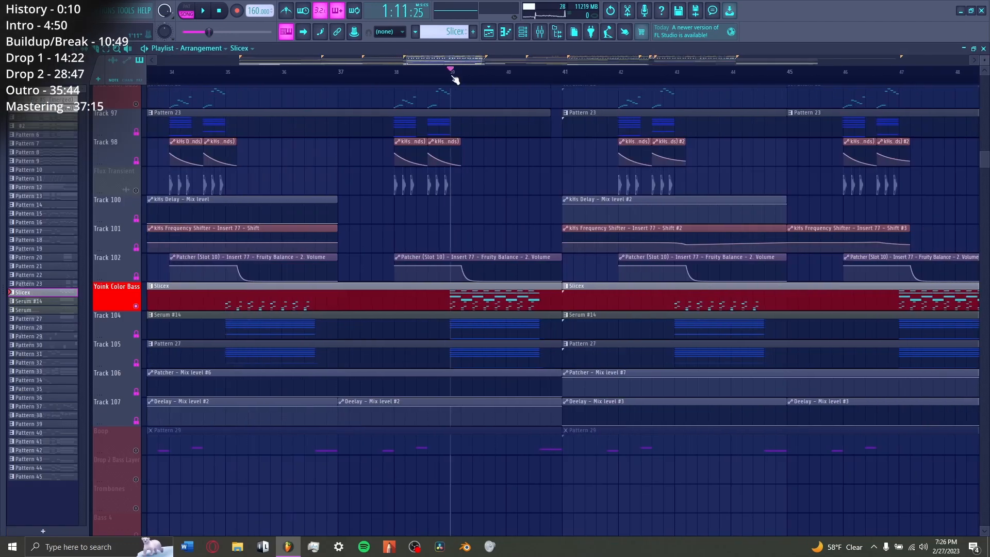
pyautogui.scroll(5, 466, 79)
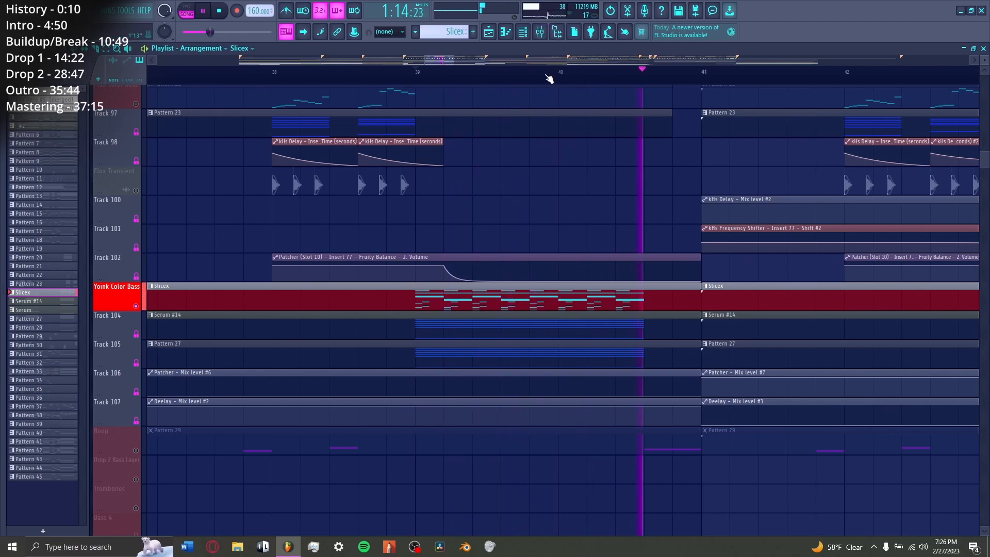
pyautogui.press('space')
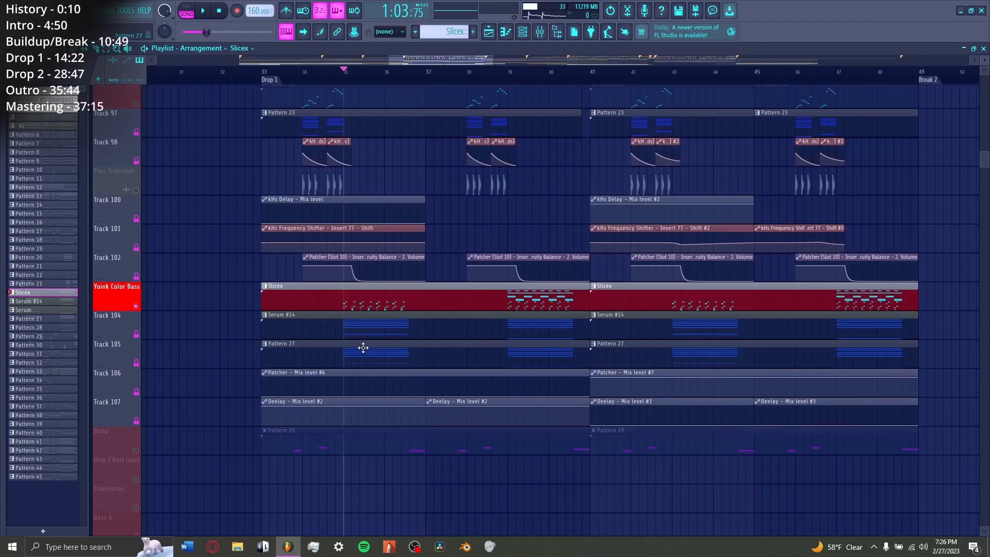
# Step: View the effects and oscillator pages of the Serum #14 synth used under Yoink Color Bass
pyautogui.scroll(3, 393, 304)
pyautogui.scroll(-3, 365, 243)
pyautogui.click(200, 194)
pyautogui.click(188, 193)
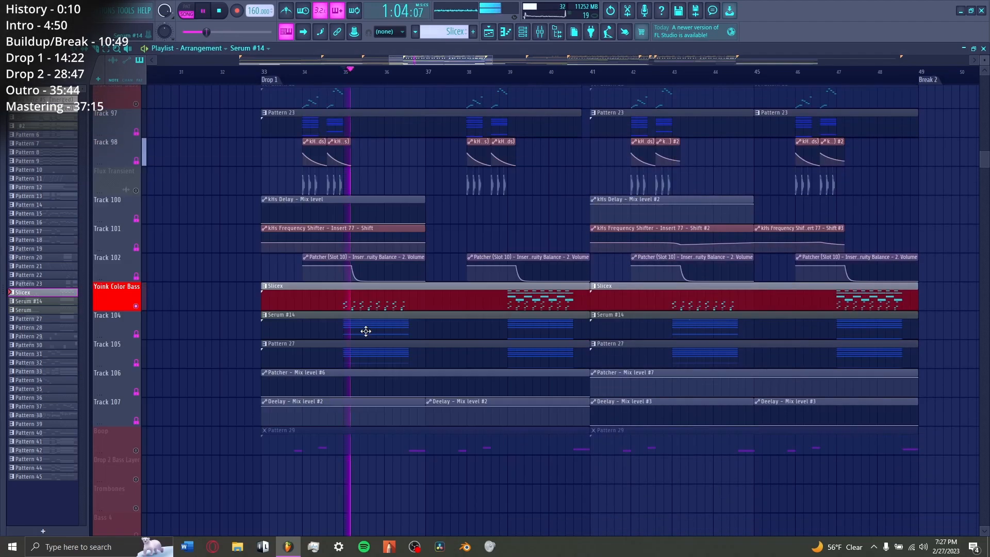
# Step: Open the Serum #14 clip in the piano roll and examine its chord notes while playing
pyautogui.doubleClick(367, 332)
pyautogui.scroll(-3, 317, 78)
pyautogui.scroll(-3, 335, 226)
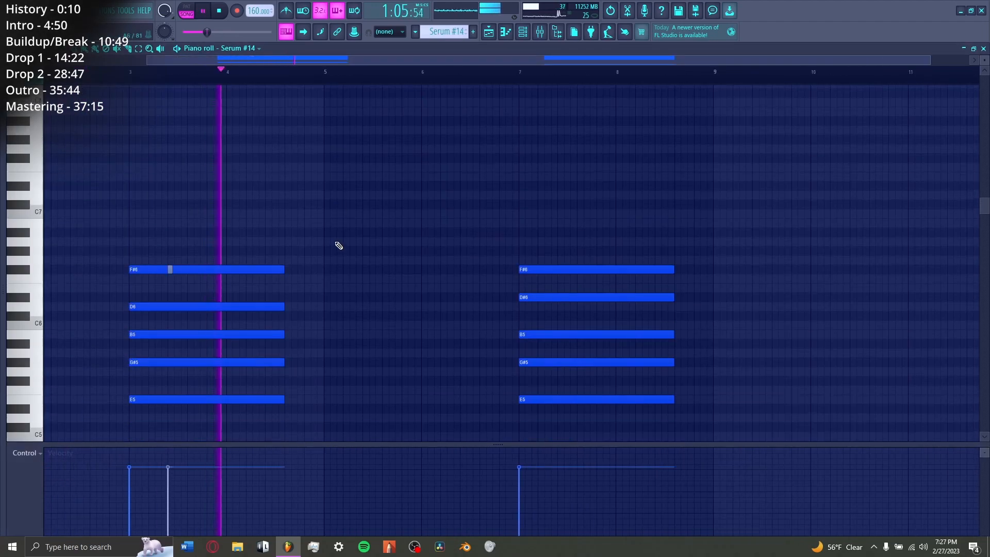
pyautogui.scroll(3, 336, 242)
pyautogui.press('space')
pyautogui.scroll(1, 190, 155)
# Step: Select Insert 62 in the mixer and view its Vocodex settings while playing
pyautogui.press('F9')
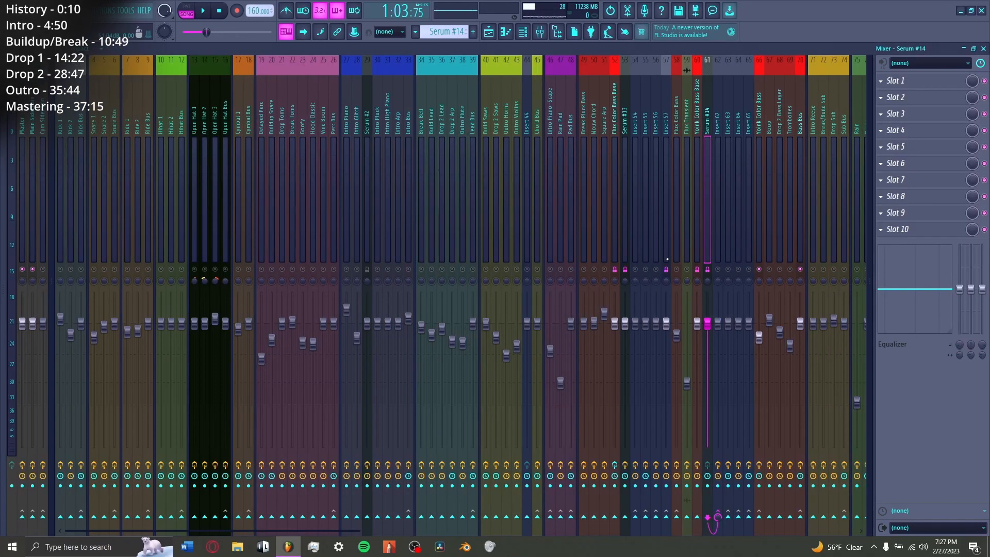
pyautogui.click(718, 206)
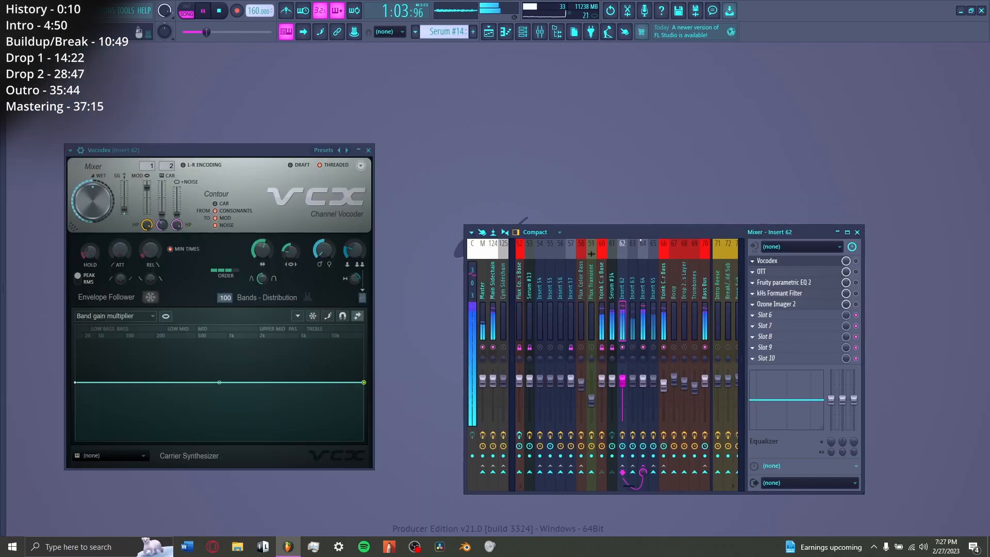
pyautogui.moveTo(638, 233); pyautogui.dragTo(615, 163)
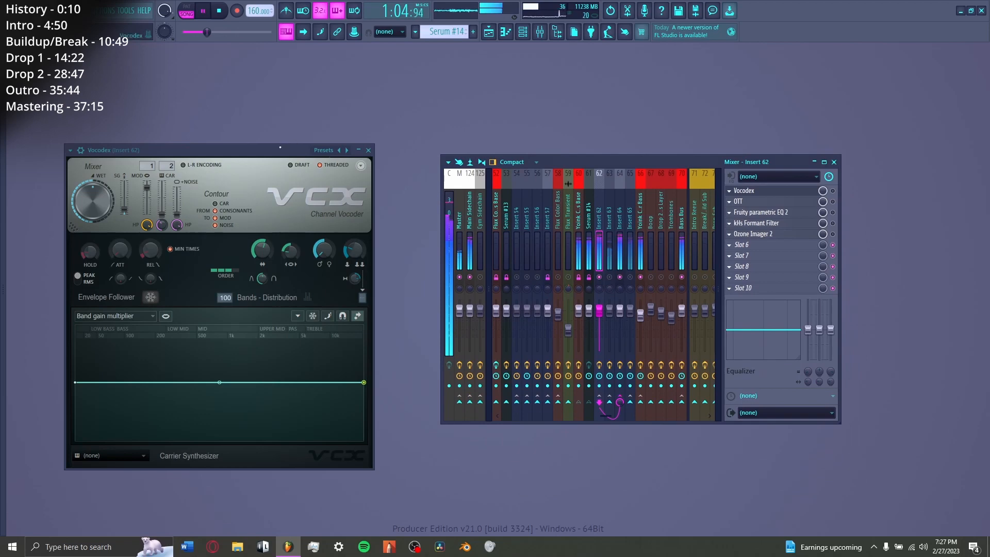
pyautogui.moveTo(280, 147); pyautogui.dragTo(319, 137)
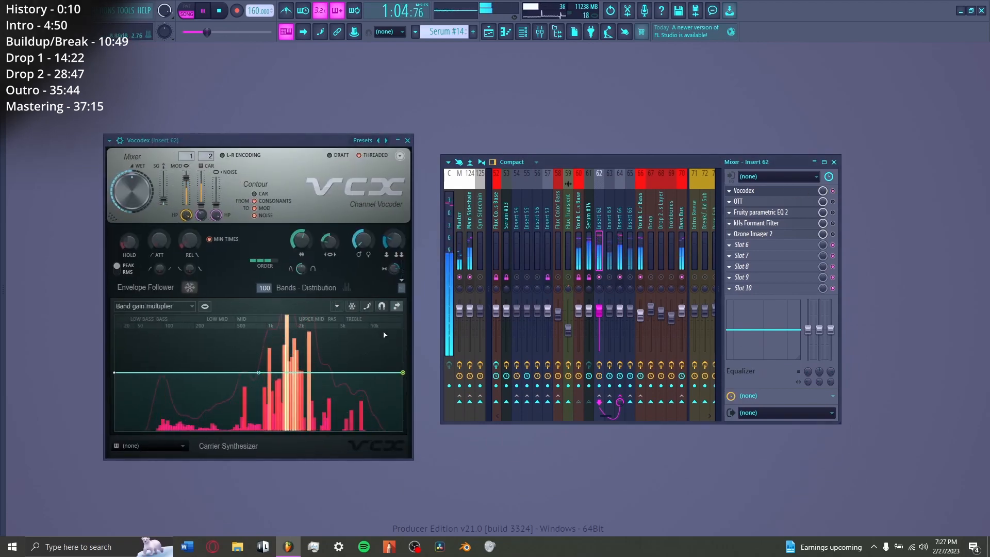
pyautogui.click(786, 195)
pyautogui.press('space')
# Step: Enable OTT, Fruity parametric EQ 2 and kHs Formant Filter on Insert 62, viewing their settings
pyautogui.click(770, 204)
pyautogui.click(772, 203)
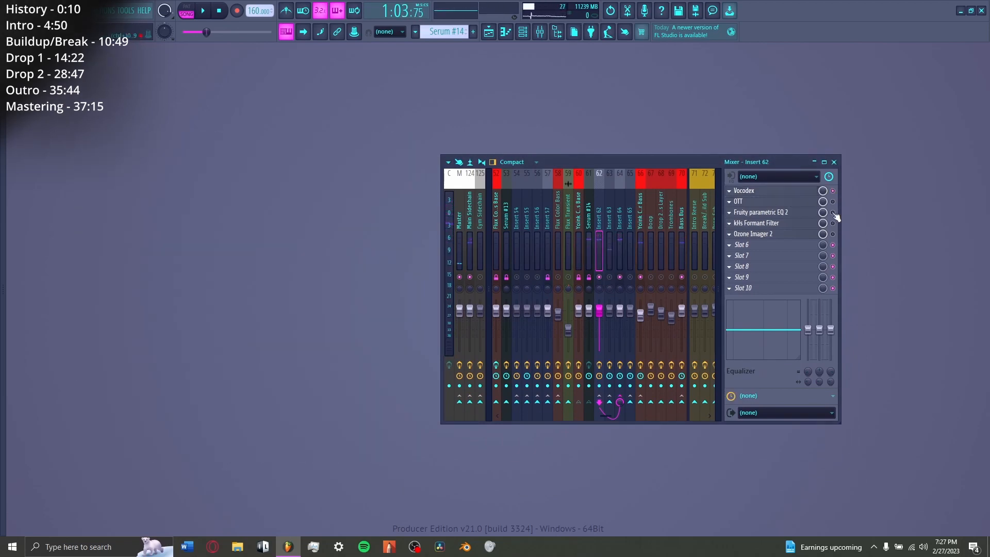
pyautogui.click(833, 202)
pyautogui.click(769, 212)
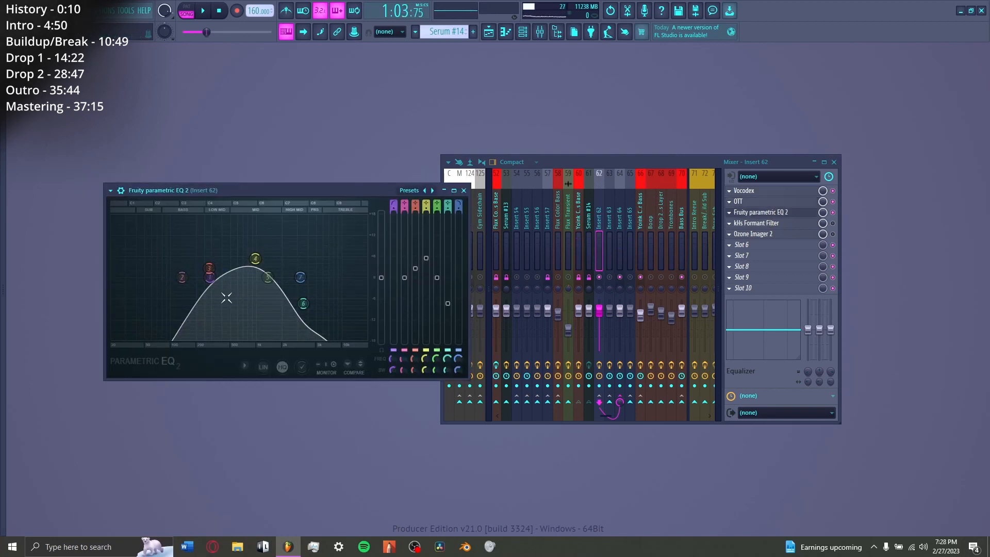
pyautogui.click(749, 224)
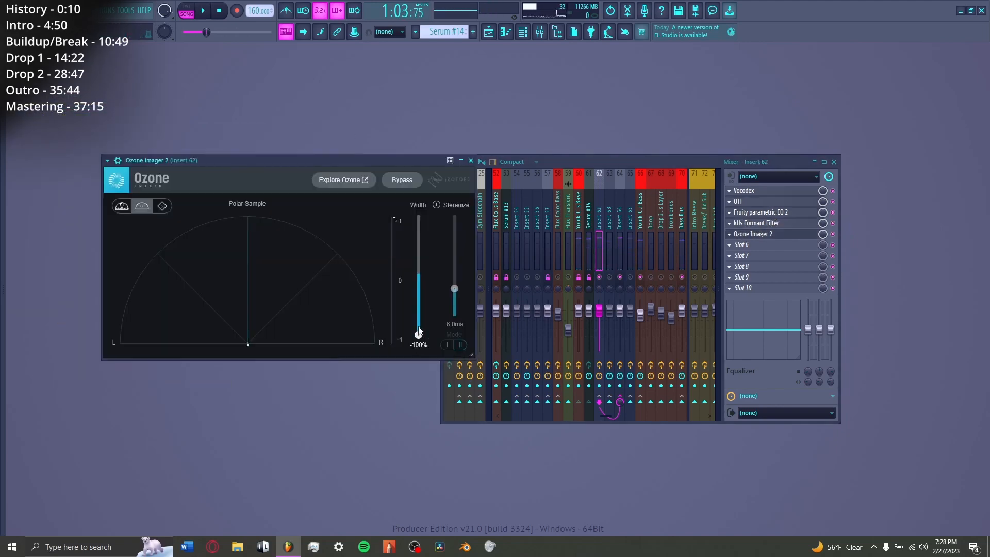
# Step: Play the Insert 62 chain with Ozone Imager 2 open, and close the plugin
pyautogui.press('space')
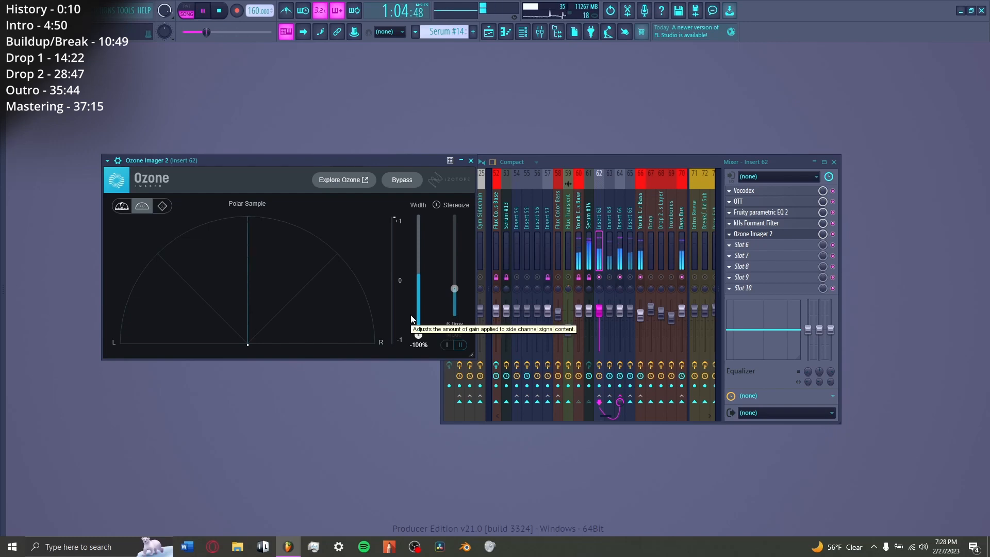
pyautogui.press('space')
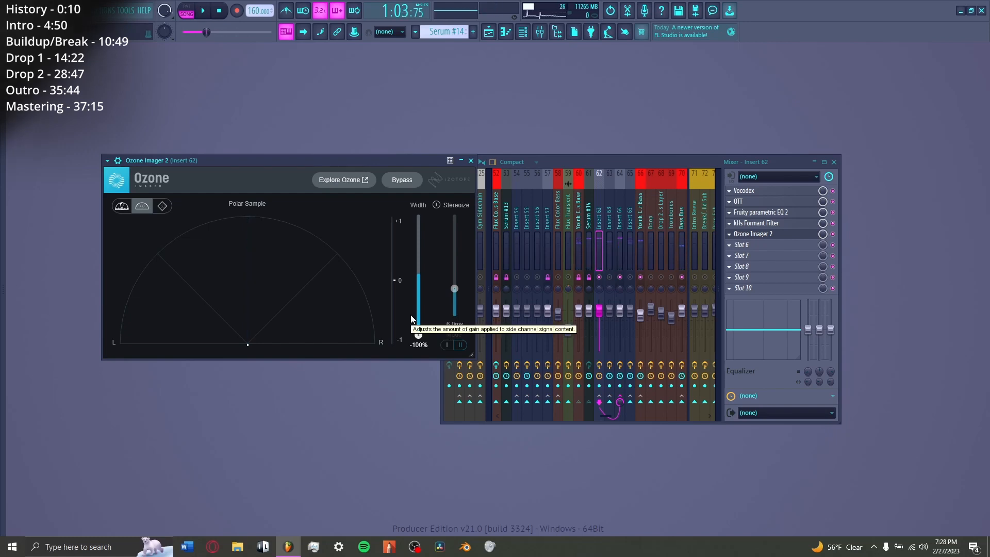
pyautogui.press('Escape')
# Step: Mute Insert 62, unmute Insert 63, and open the Pattern 27 chord notes in the piano roll
pyautogui.click(599, 277)
pyautogui.click(609, 277)
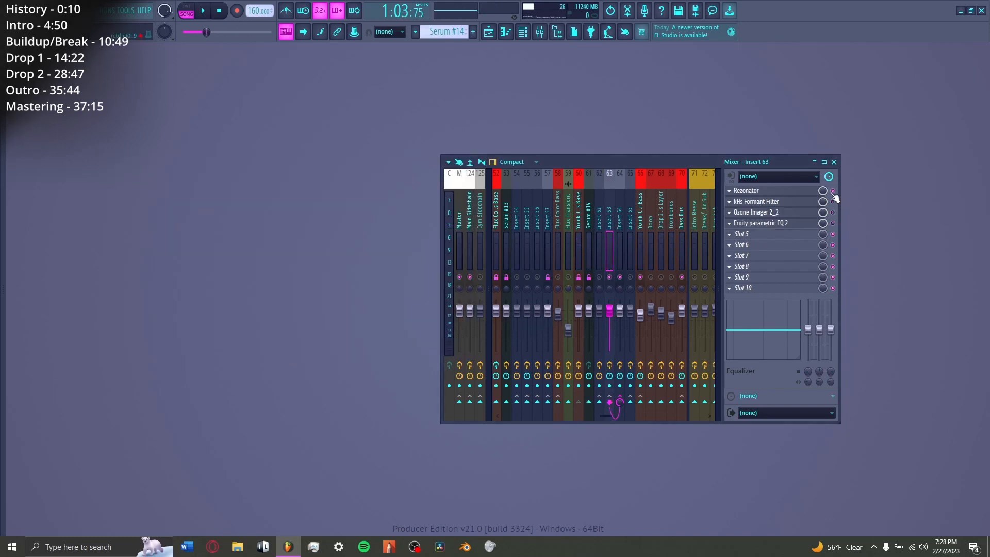
pyautogui.click(488, 31)
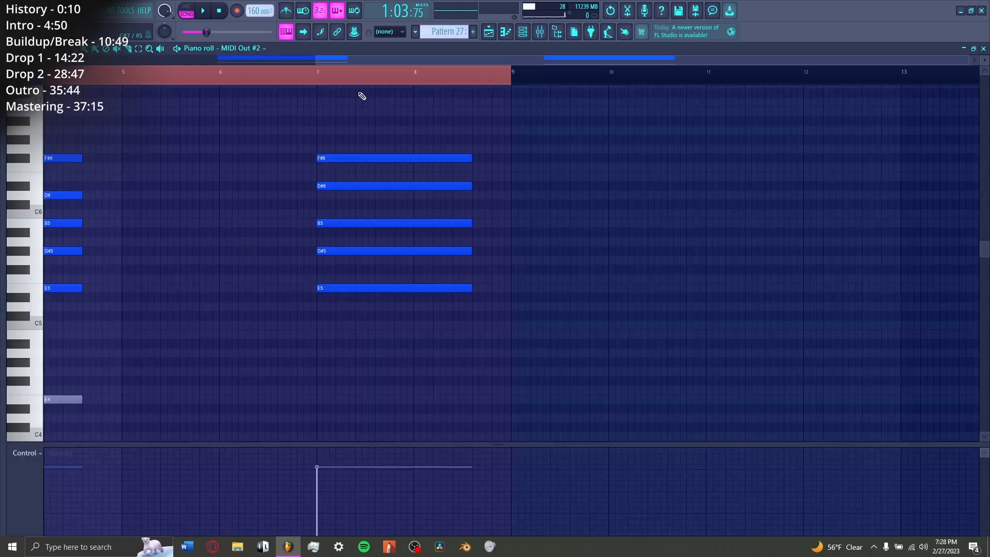
# Step: Examine both Pattern 27 chords in the piano roll, and return to the playlist
pyautogui.scroll(-1, 359, 94)
pyautogui.scroll(-2, 337, 81)
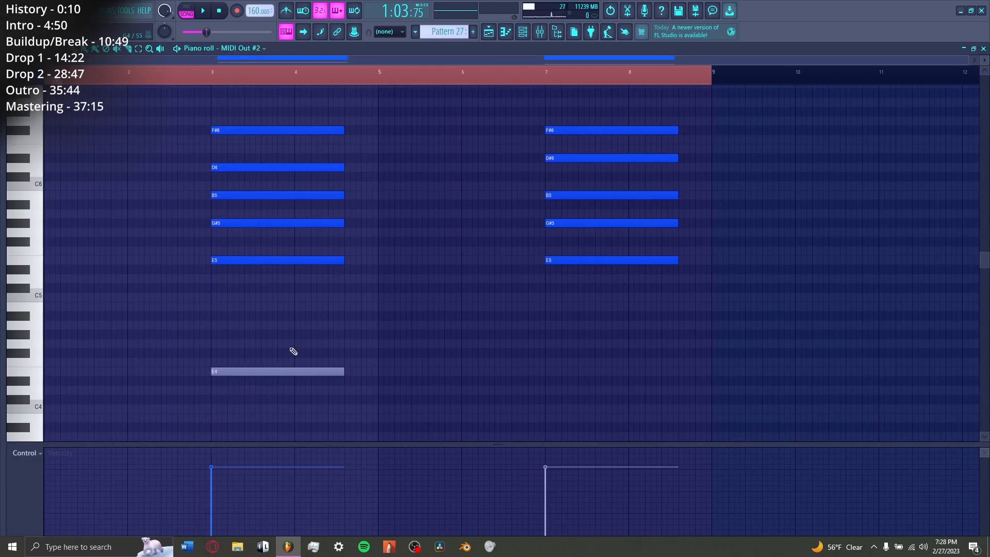
pyautogui.press('F5')
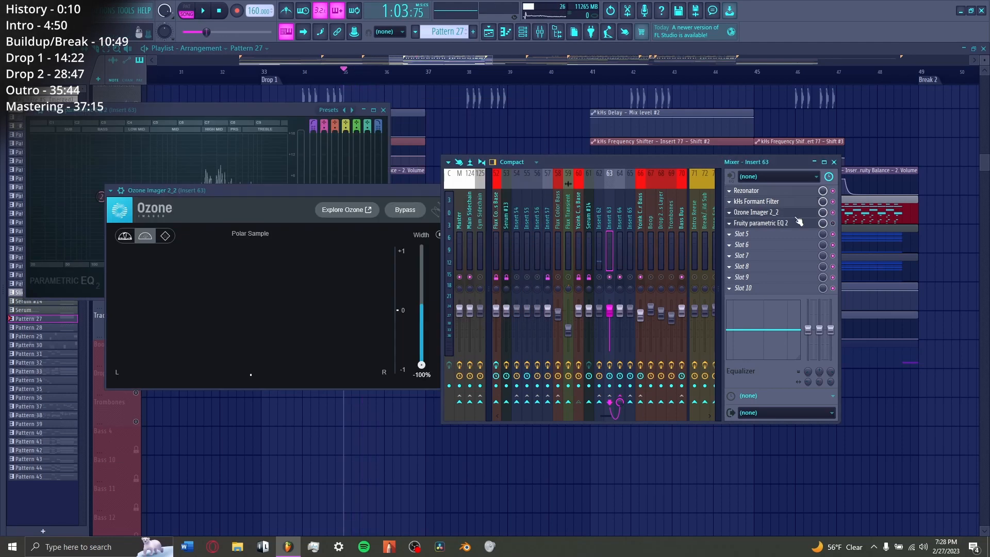
# Step: Enable Ozone Imager 2_2 and Fruity parametric EQ 2 on Insert 63, viewing their settings and playing the result
pyautogui.click(796, 217)
pyautogui.click(796, 215)
pyautogui.press('space')
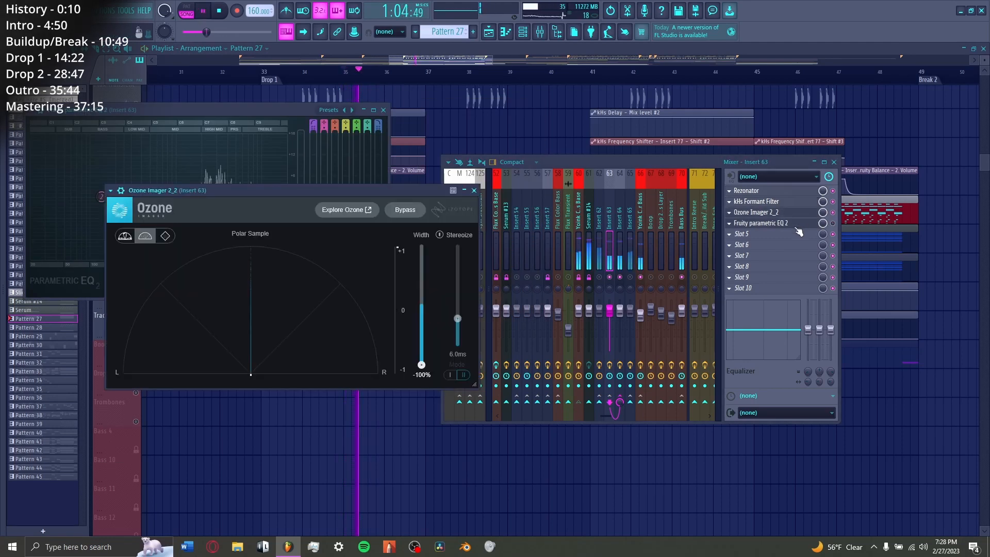
pyautogui.click(796, 225)
pyautogui.click(796, 224)
pyautogui.press('space')
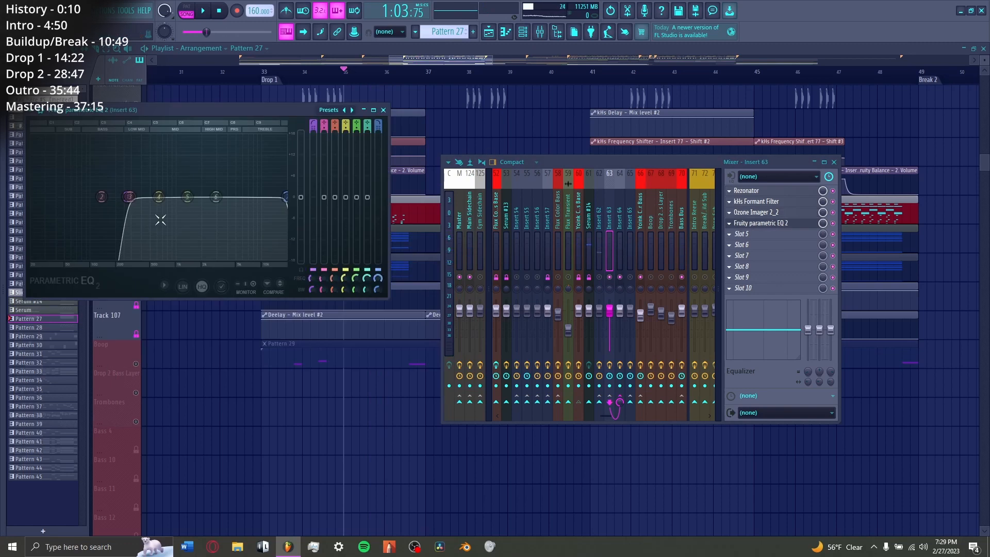
pyautogui.press('Escape')
pyautogui.press('space')
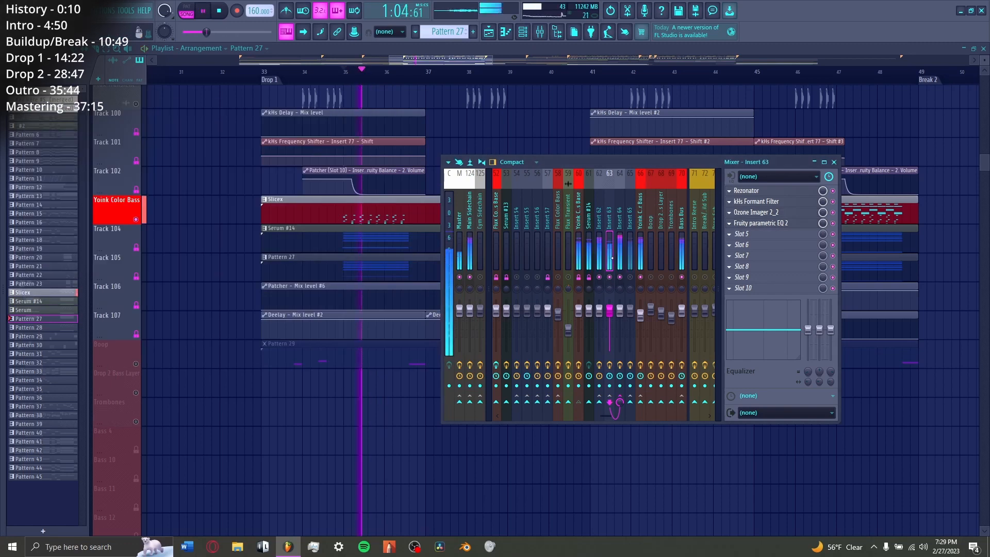
# Step: Select Insert 64 in the mixer, and enable SerumFX, viewing its oscillator and filter page during playback
pyautogui.click(620, 258)
pyautogui.press('space')
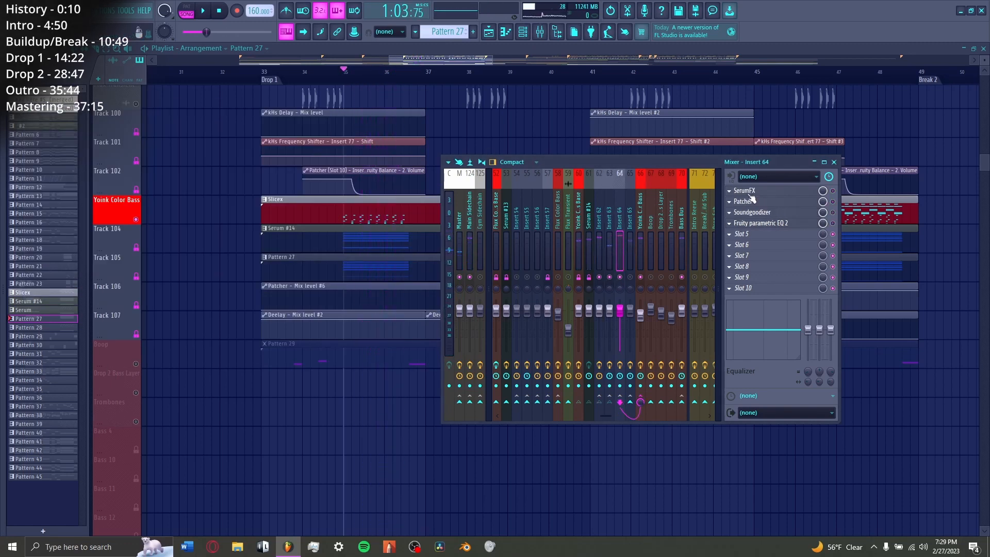
pyautogui.click(783, 192)
pyautogui.moveTo(168, 98); pyautogui.dragTo(483, 98)
pyautogui.click(423, 124)
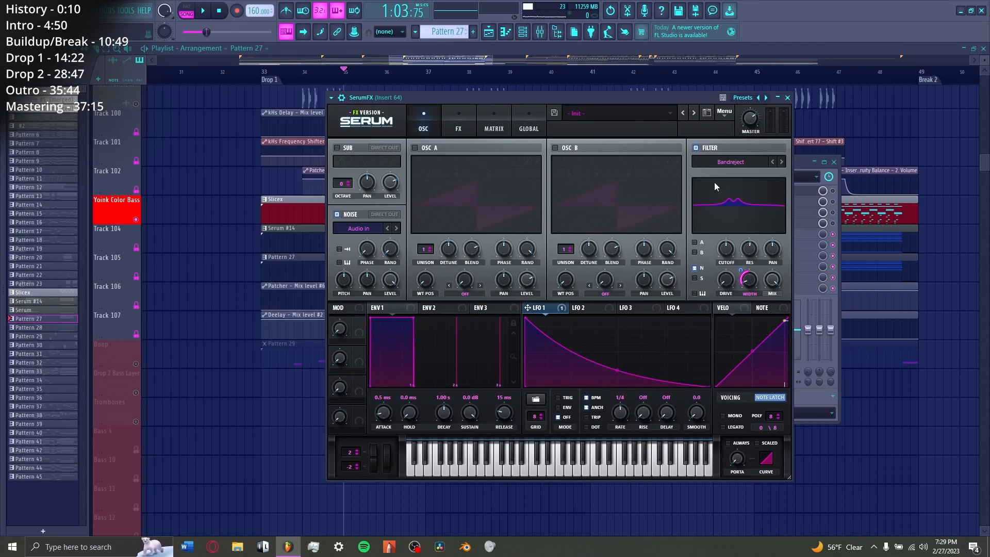
pyautogui.press('space')
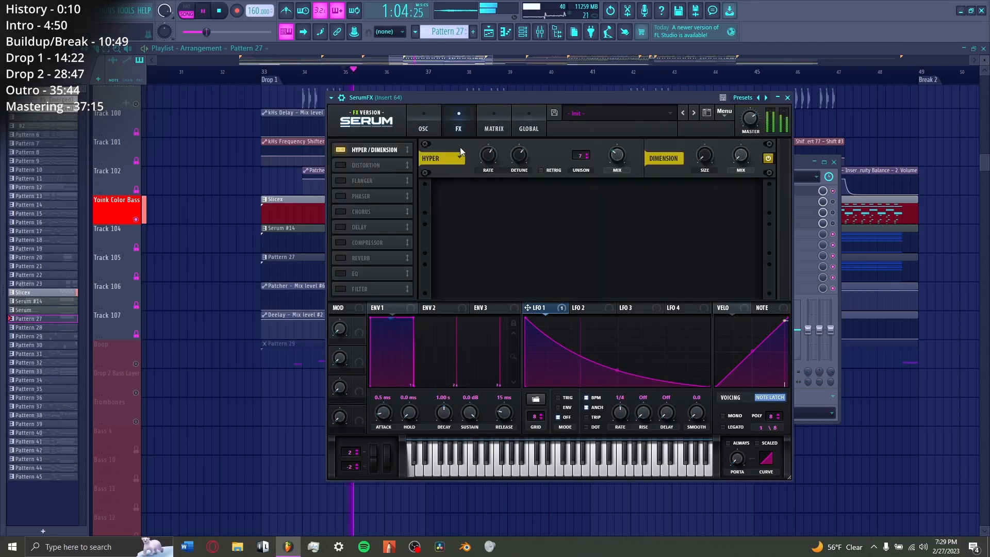
pyautogui.click(424, 123)
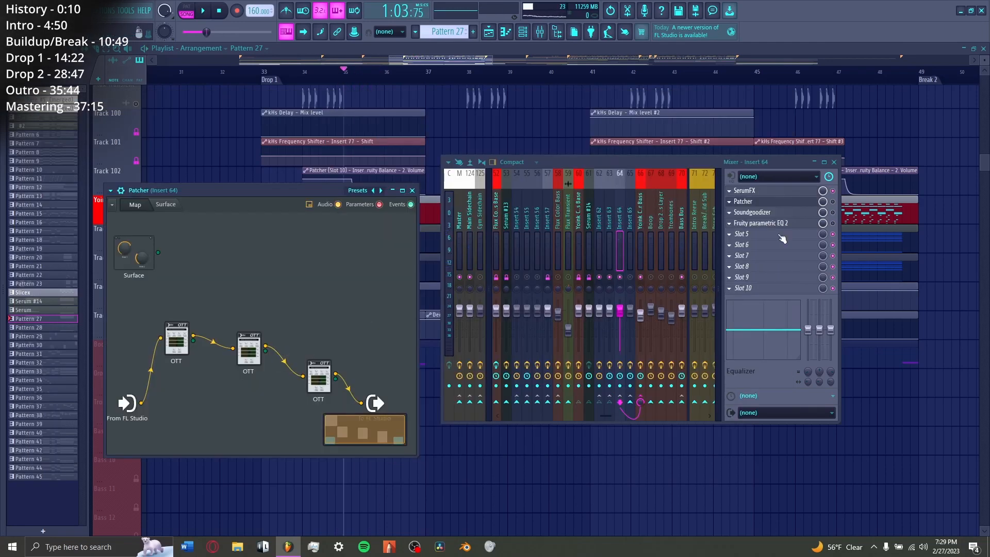
# Step: Enable Patcher on Insert 64, and view the first OTT in its chain while playing
pyautogui.click(832, 201)
pyautogui.press('space')
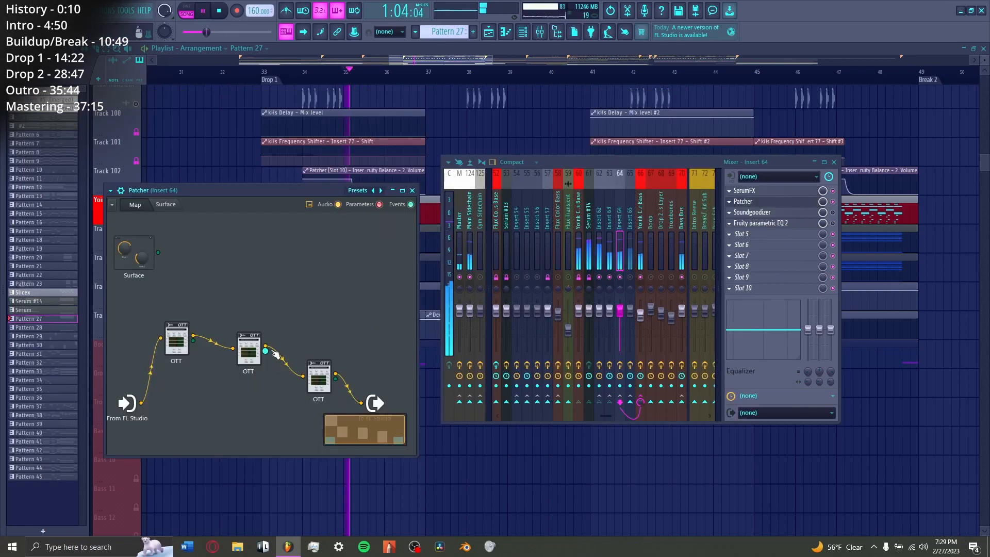
pyautogui.doubleClick(175, 344)
pyautogui.click(566, 174)
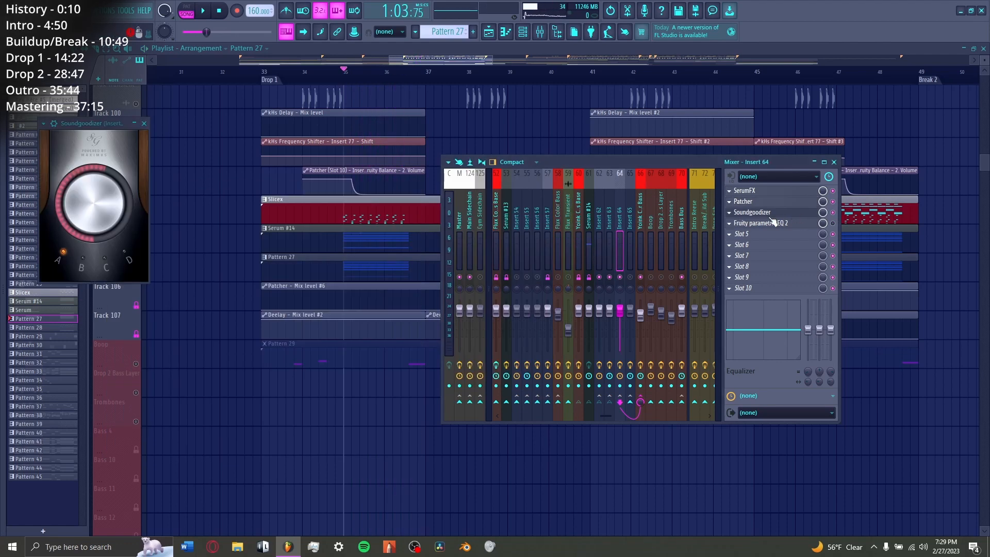
pyautogui.press('space')
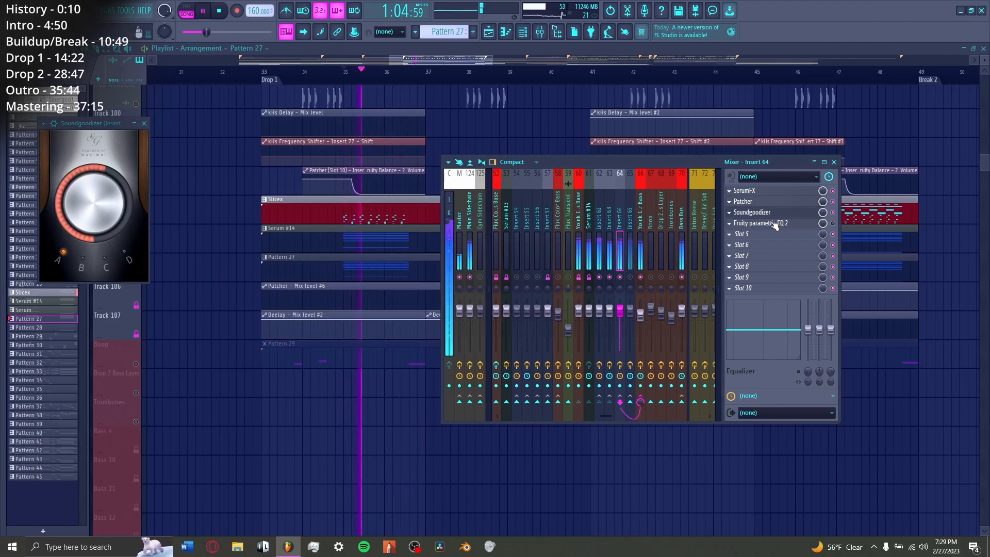
# Step: Enable Soundgoodizer and Fruity parametric EQ 2 on Insert 64, viewing their settings and playing the full chain
pyautogui.click(790, 213)
pyautogui.click(760, 224)
pyautogui.press('space')
pyautogui.click(836, 226)
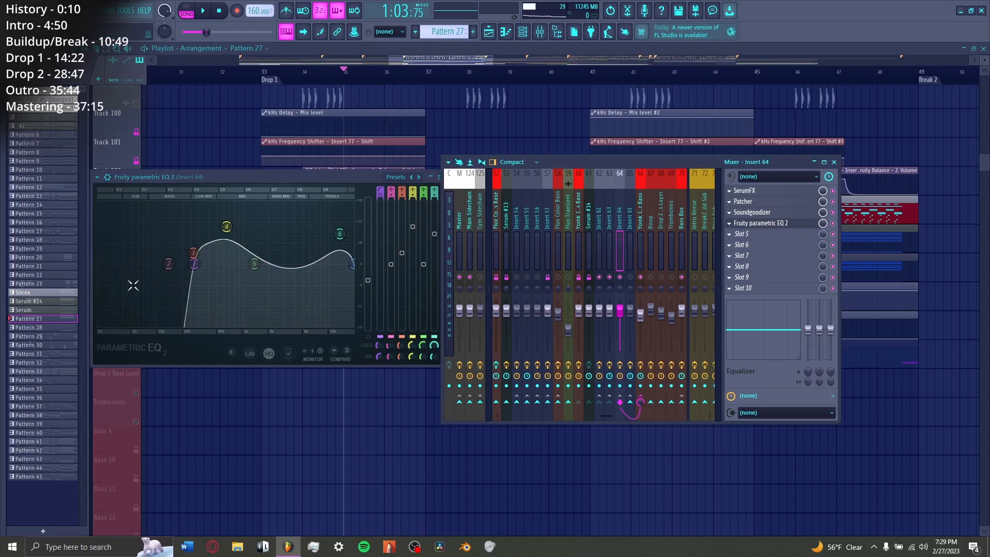
pyautogui.press('space')
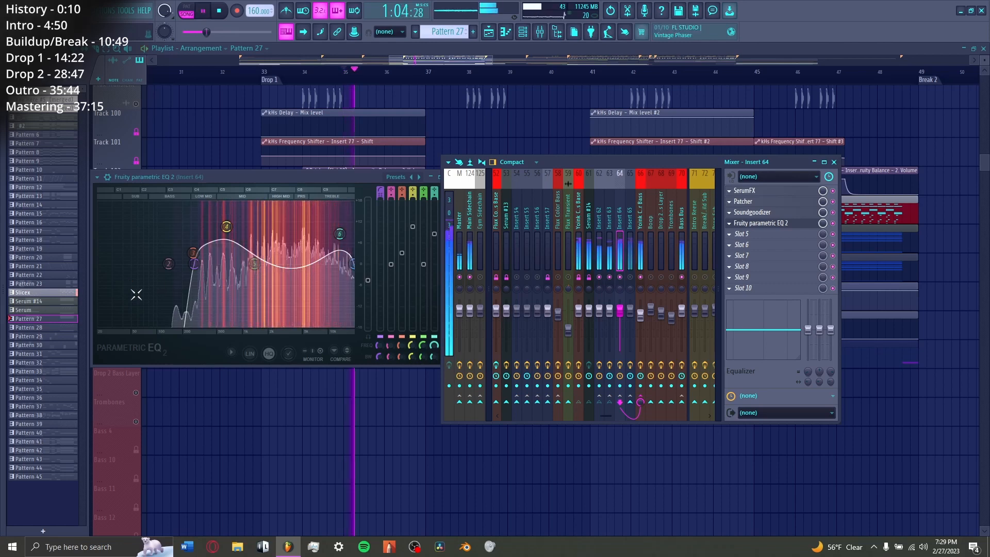
pyautogui.click(775, 225)
pyautogui.press('space')
# Step: Select Insert 65 in the mixer, and enable its Patcher and Fruity parametric EQ 2, viewing both
pyautogui.click(636, 252)
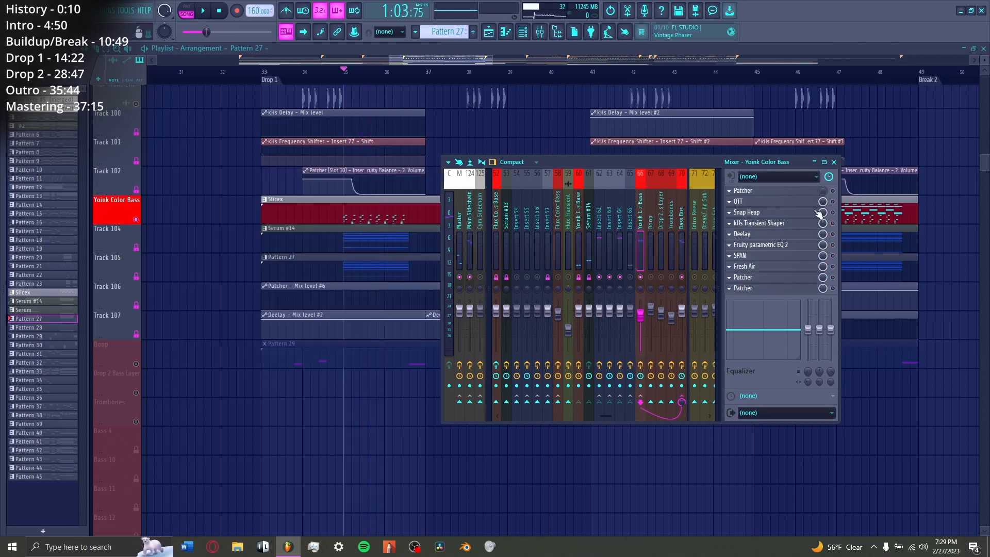
pyautogui.click(790, 190)
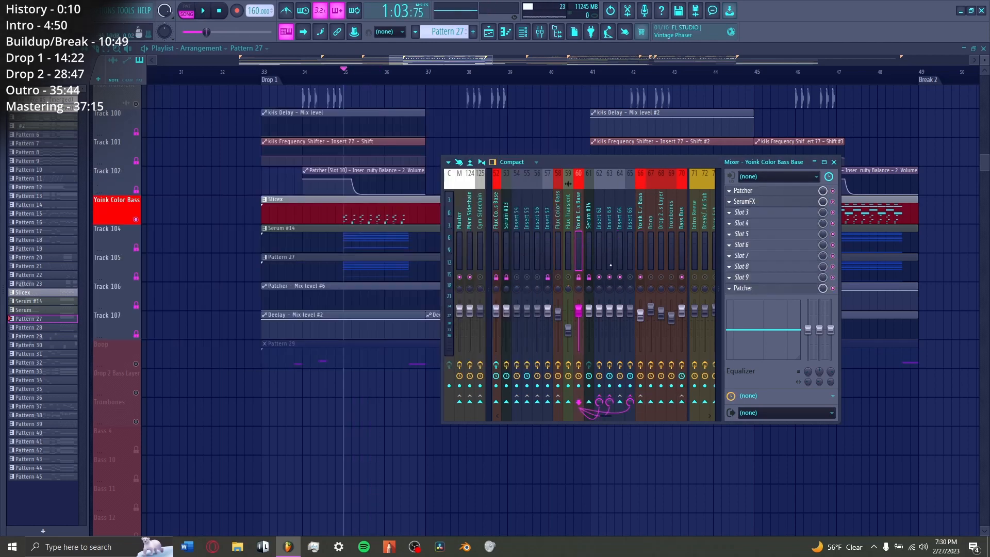
pyautogui.click(630, 250)
pyautogui.click(805, 191)
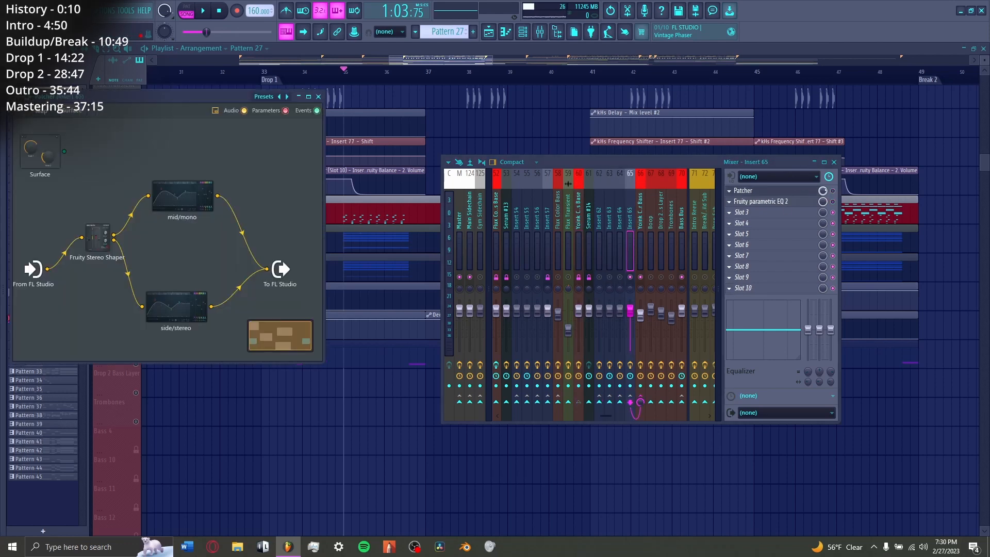
pyautogui.click(789, 202)
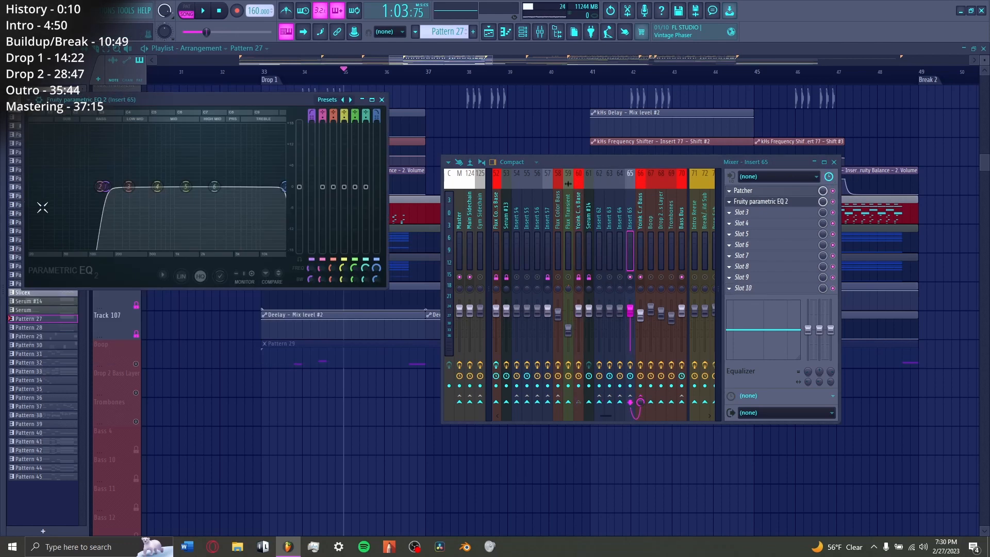
pyautogui.click(776, 203)
pyautogui.press('space')
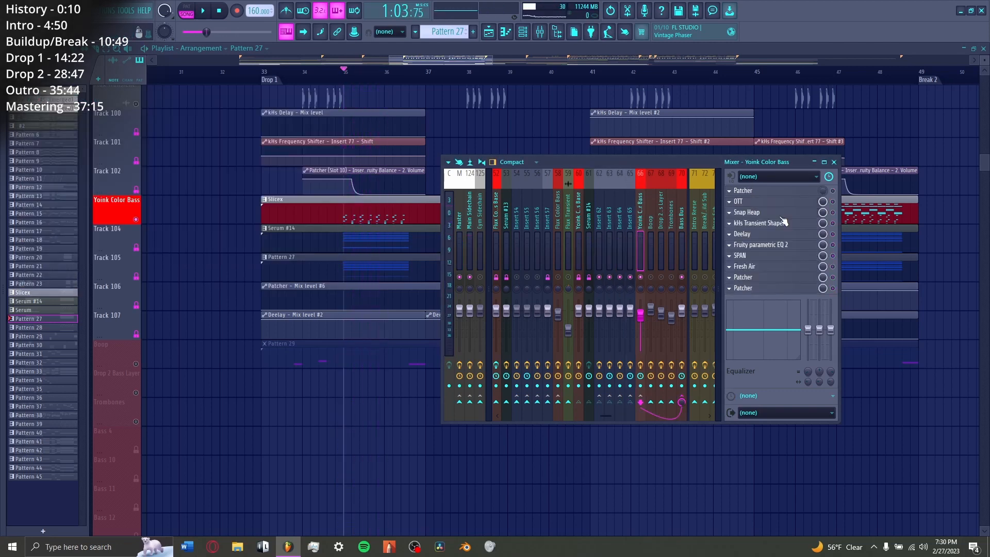
# Step: Enable the first Patcher, OTT, Snap Heap and kHs Transient Shaper on Yoink Color Bass, viewing their settings
pyautogui.click(773, 192)
pyautogui.click(794, 193)
pyautogui.click(790, 194)
pyautogui.click(774, 201)
pyautogui.click(773, 211)
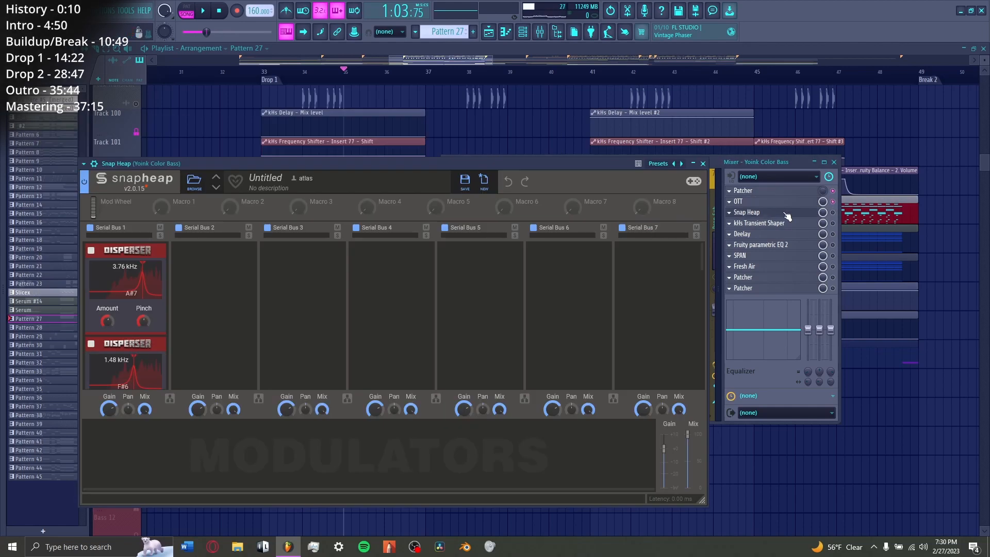
pyautogui.click(773, 223)
pyautogui.press('space')
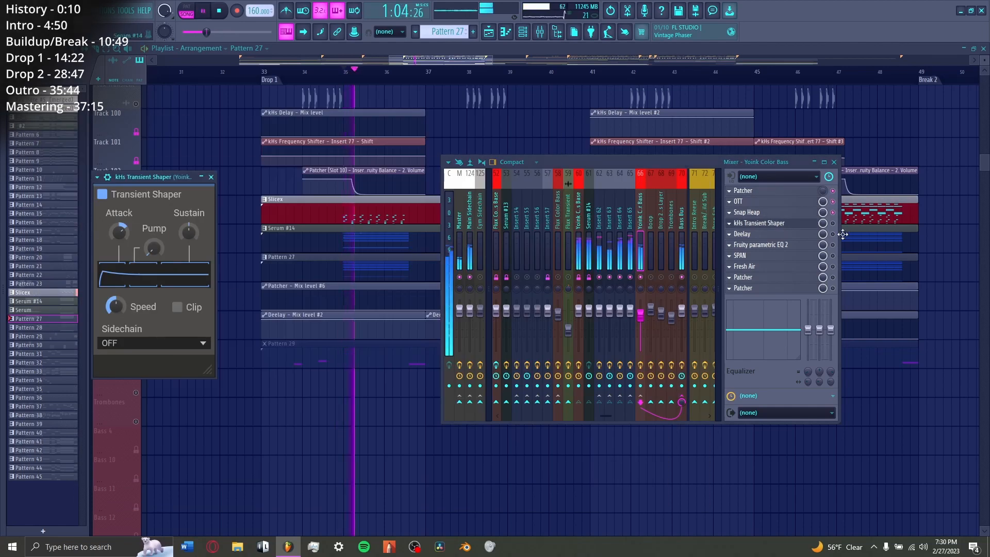
# Step: Enable Fruity parametric EQ 2, Fresh Air and the last Patchers on Yoink Color Bass, and close the plugin windows and mixer
pyautogui.click(773, 244)
pyautogui.press('space')
pyautogui.click(773, 266)
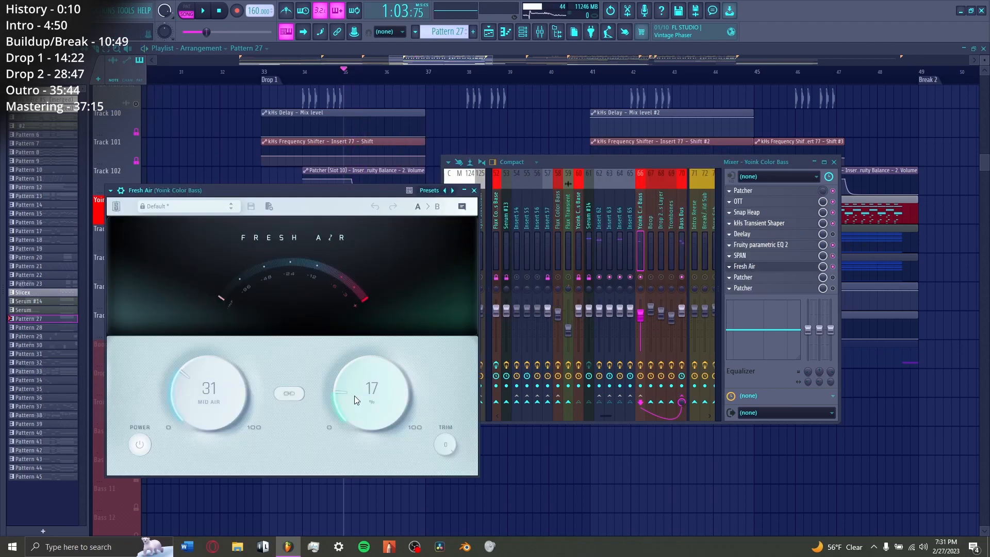
pyautogui.click(753, 277)
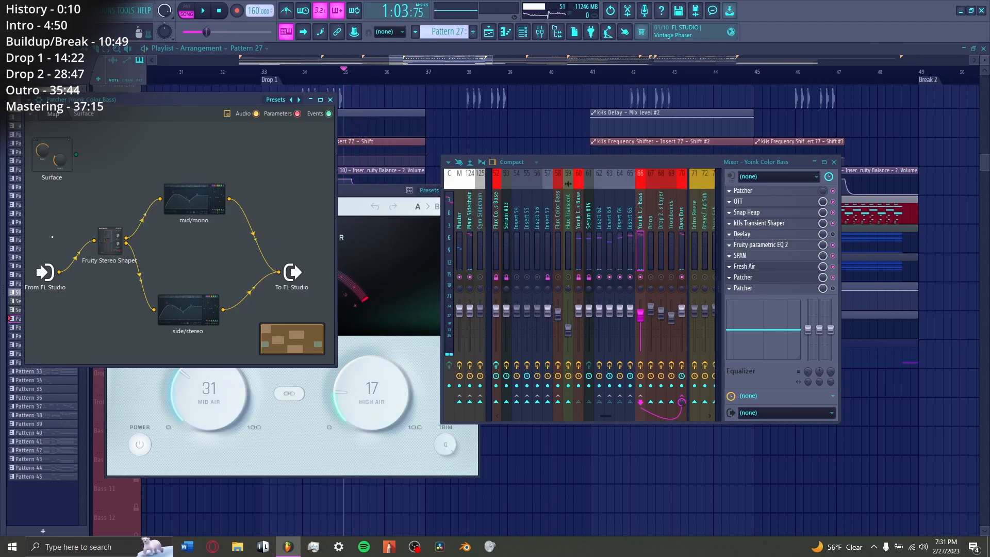
pyautogui.press('Escape')
pyautogui.press('Escape')
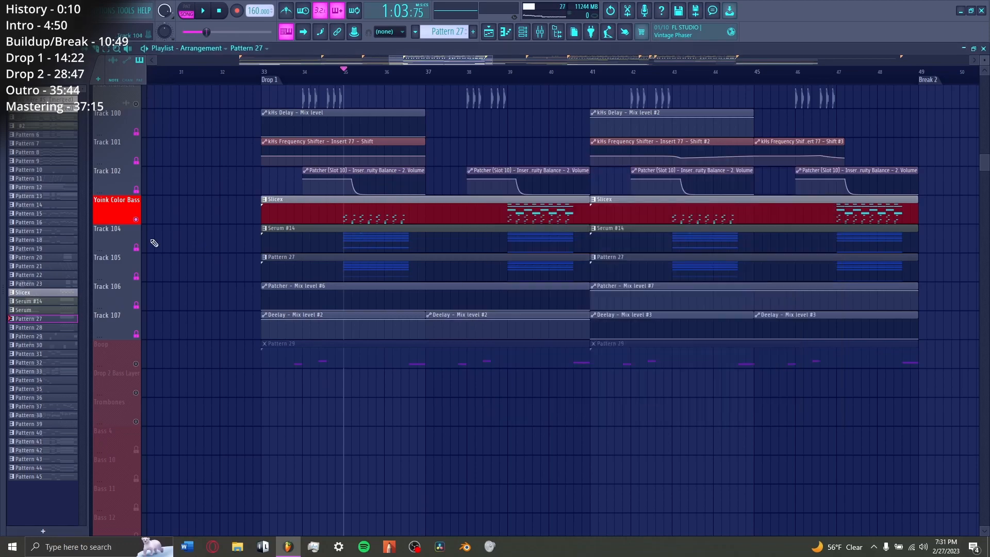
# Step: Unsolo the Yoink Color Bass playlist track, and play it together with the other Drop 1 tracks
pyautogui.rightClick(137, 220)
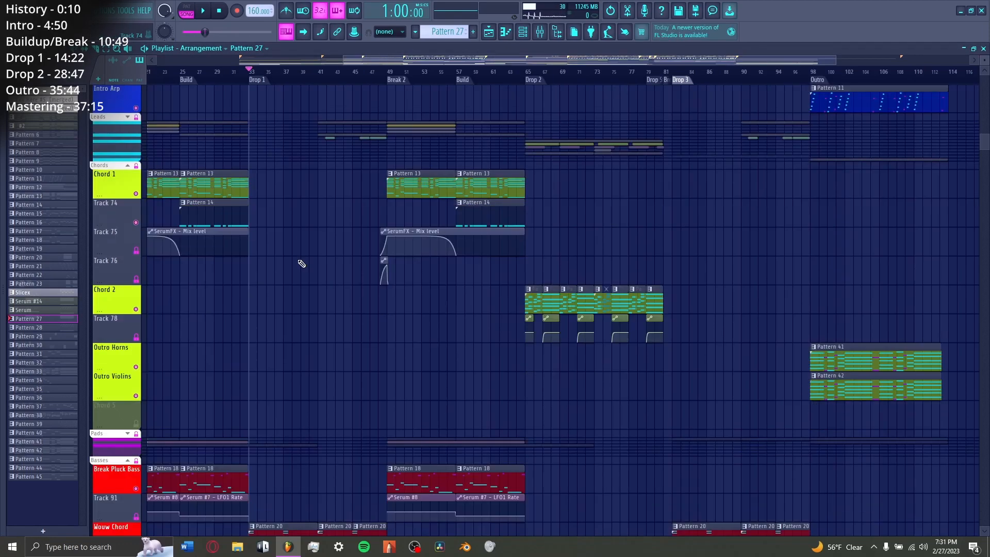
pyautogui.scroll(-12, 298, 259)
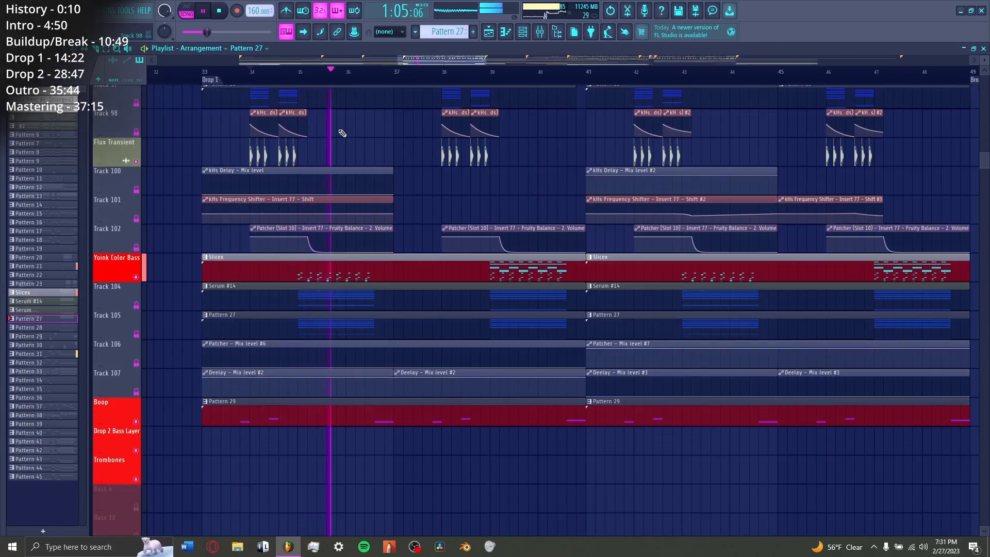
pyautogui.press('space')
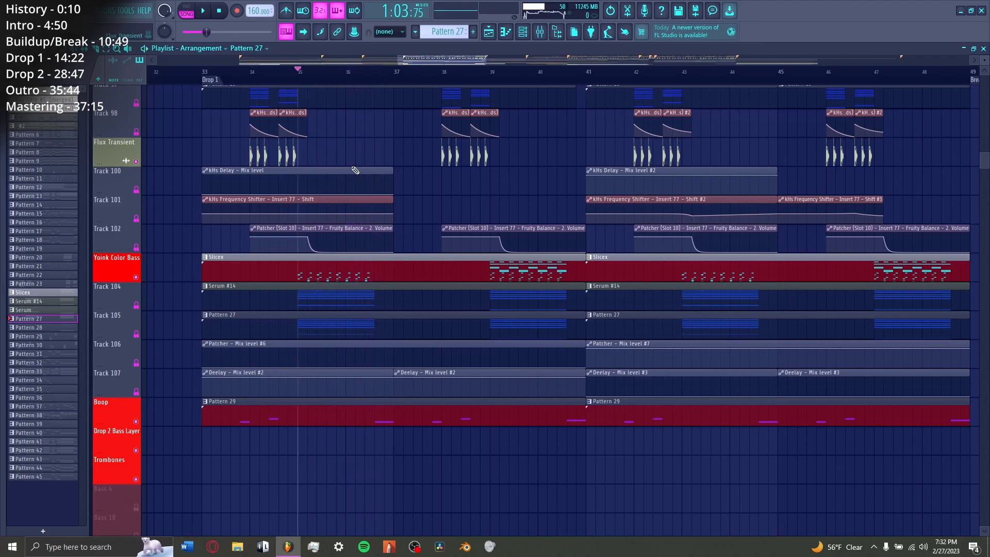
# Step: Enable Deelay on the Yoink Color Bass mixer track, and view its settings
pyautogui.scroll(7, 376, 225)
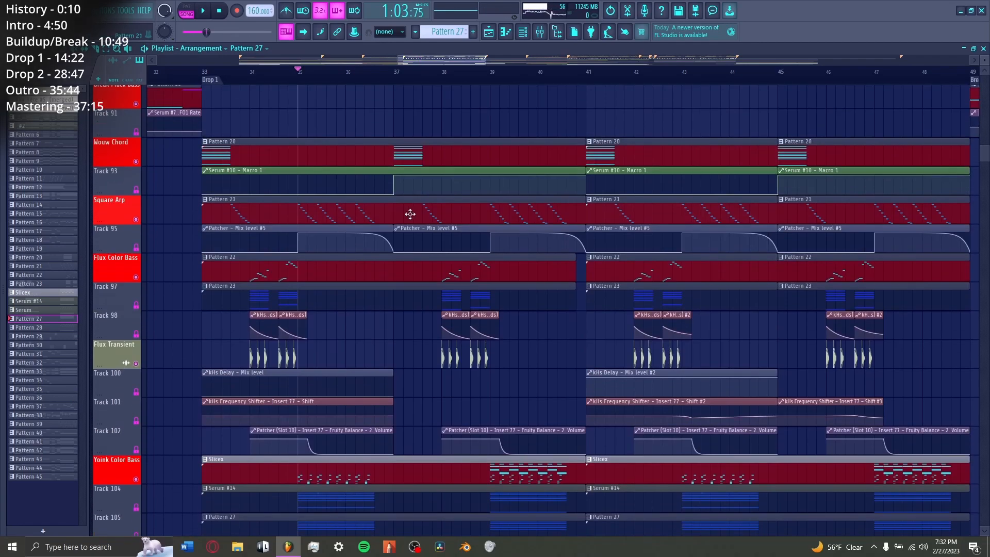
pyautogui.scroll(-4, 353, 329)
pyautogui.press('F9')
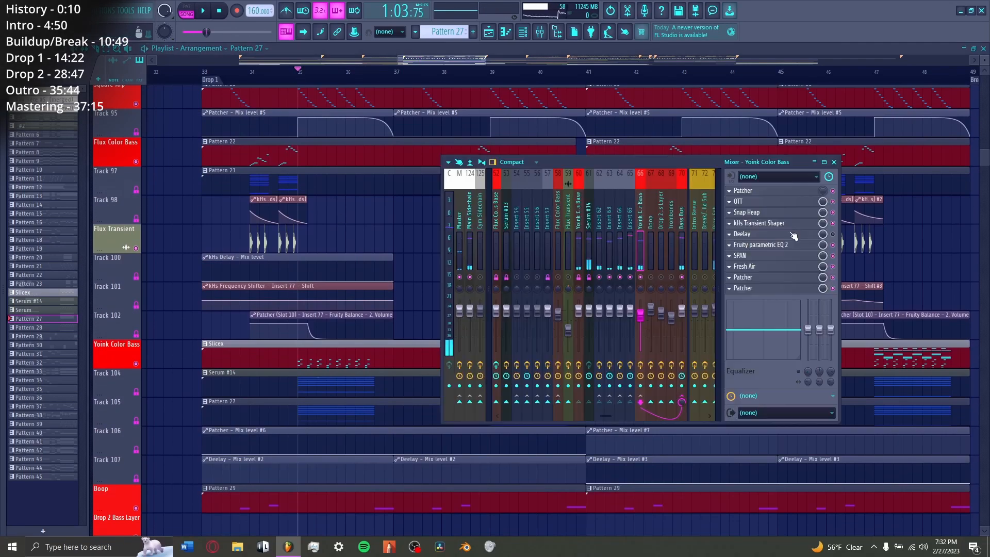
pyautogui.click(789, 235)
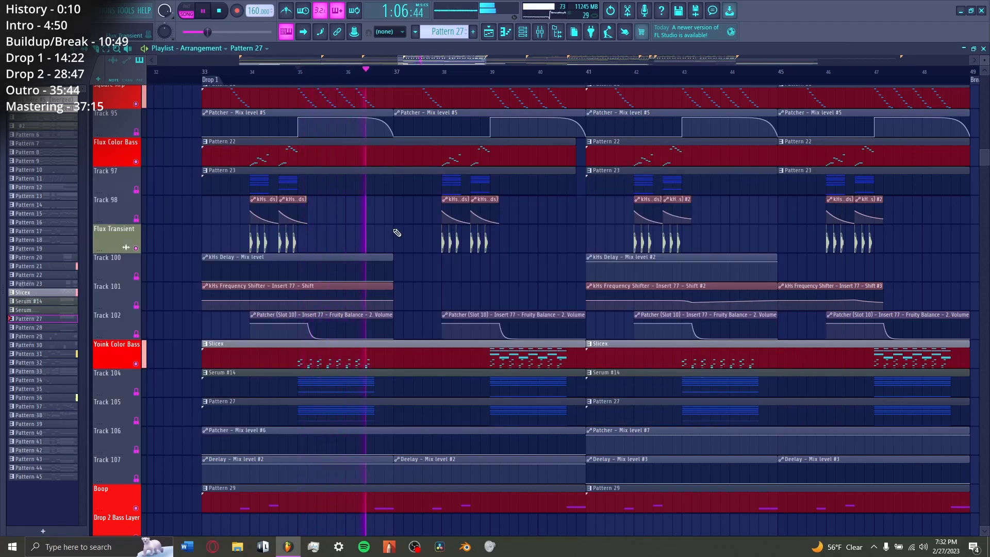
# Step: Play the second Yoink Color Bass phrase of Drop 1 from bar 39
pyautogui.press('space')
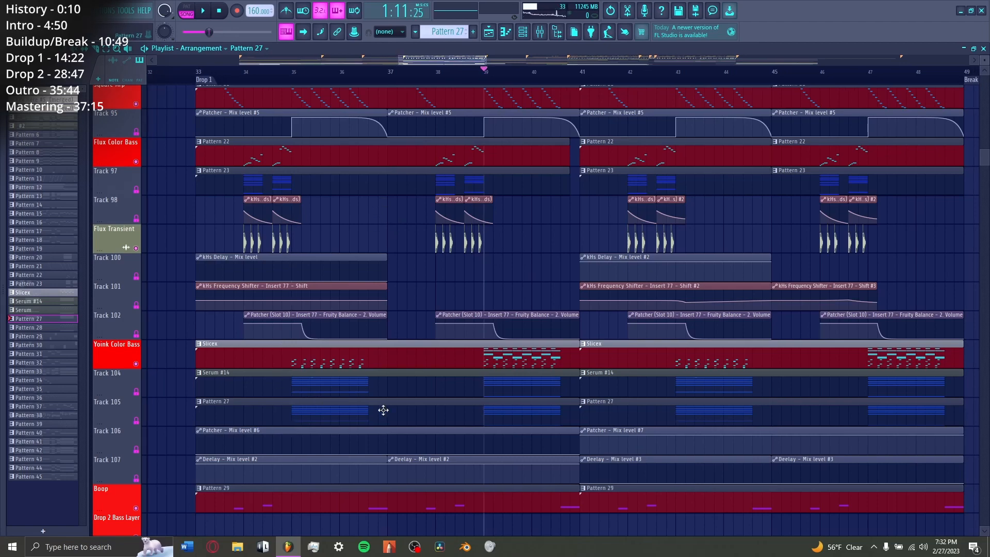
pyautogui.press('space')
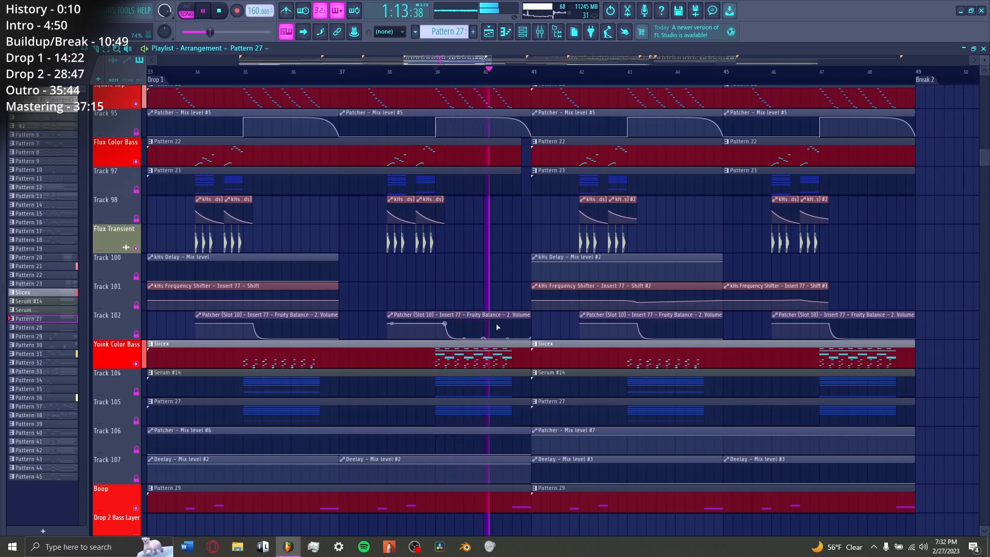
pyautogui.press('space')
# Step: View the first Patcher on Yoink Color Bass, and play the drop from bar 43
pyautogui.scroll(-4, 454, 361)
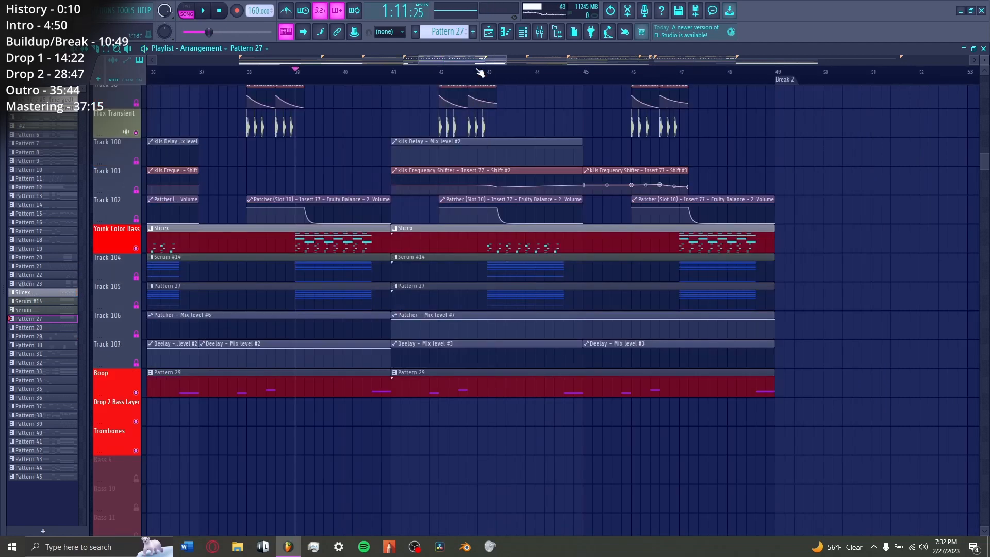
pyautogui.click(487, 71)
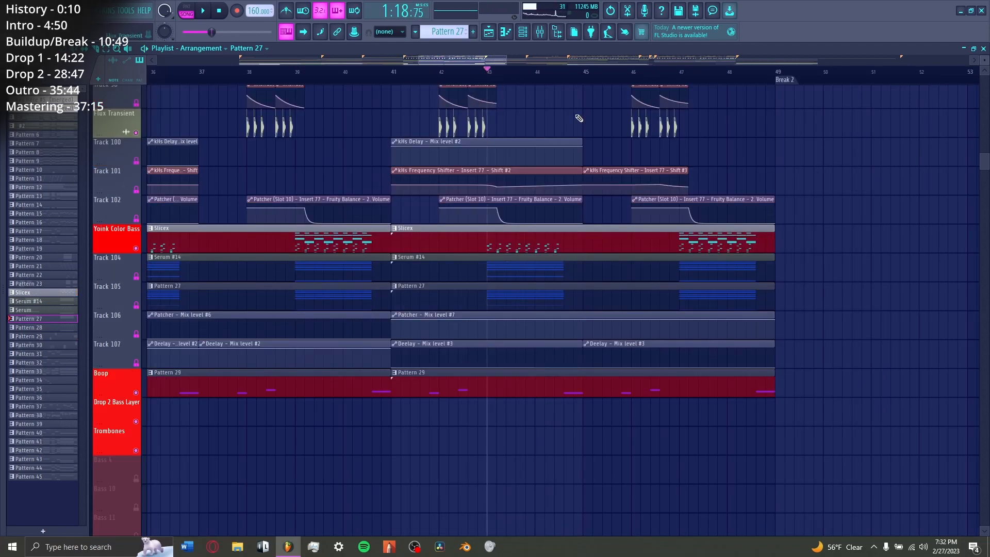
pyautogui.click(538, 31)
pyautogui.click(760, 190)
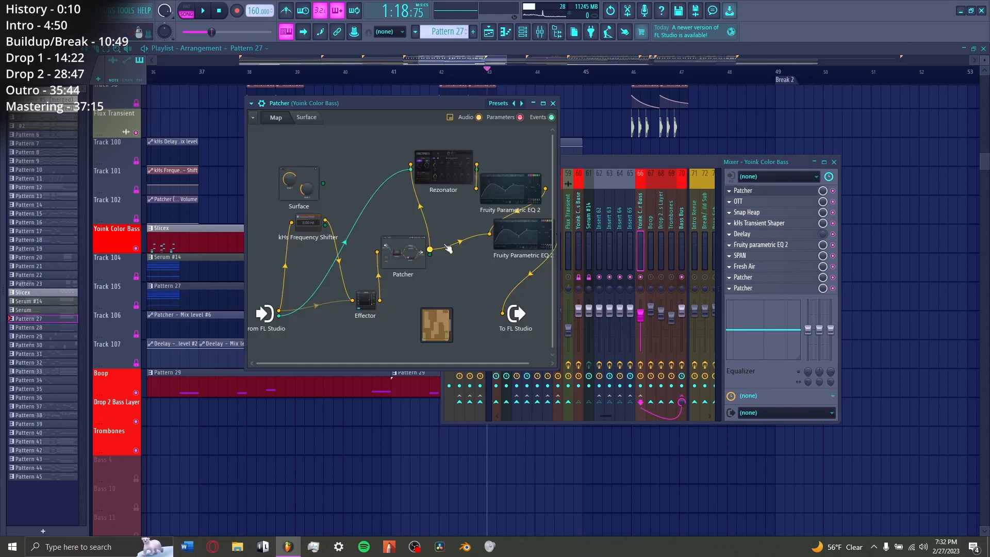
pyautogui.press('space')
pyautogui.press('Escape')
pyautogui.press('Escape')
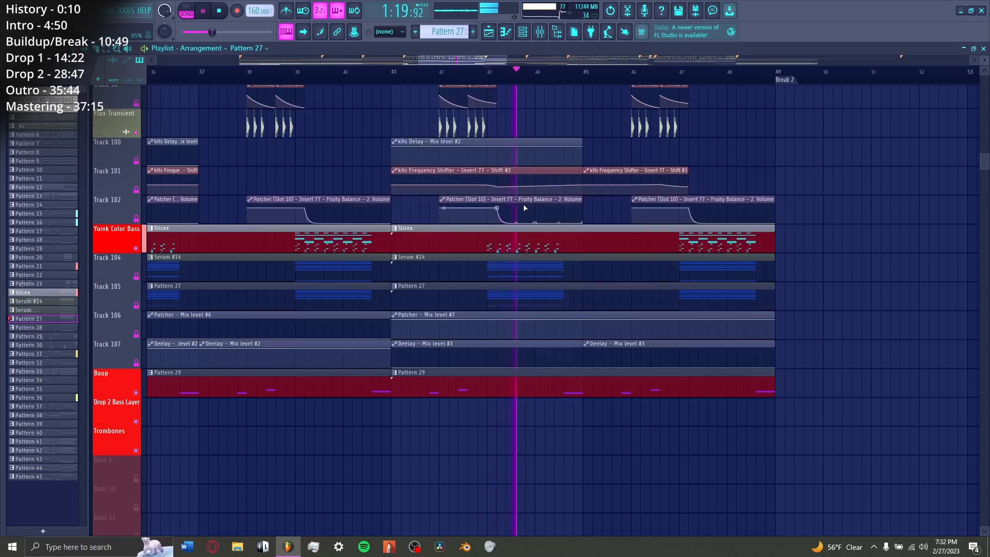
pyautogui.press('space')
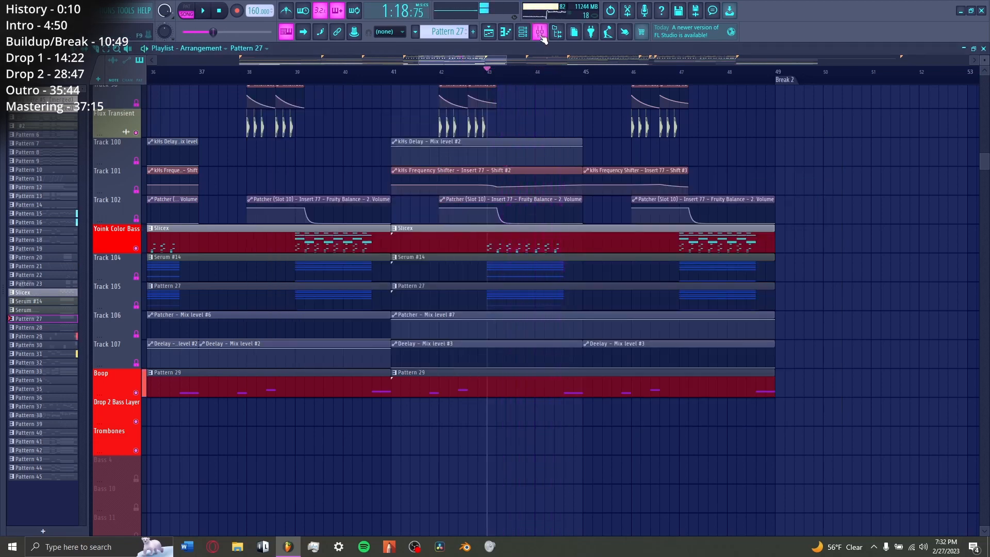
# Step: Open the first Patcher on the Yoink Color Bass mixer track, and view the Rezonator inside it
pyautogui.press('F9')
pyautogui.click(767, 195)
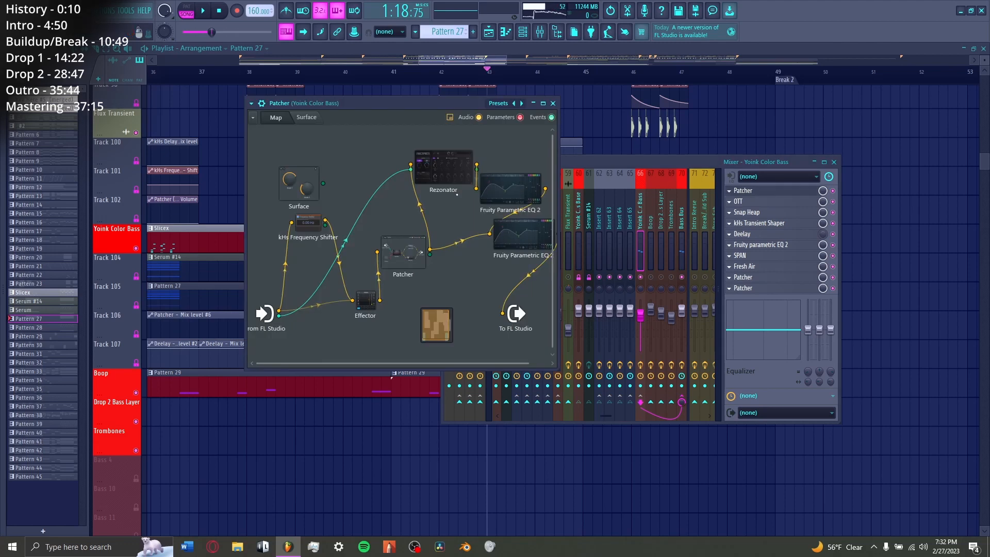
pyautogui.click(450, 168)
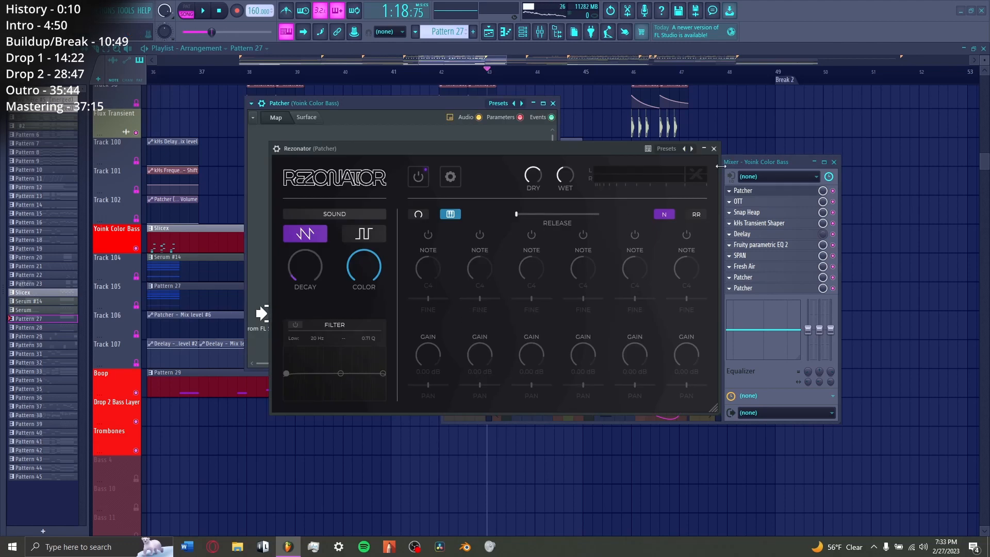
pyautogui.click(713, 149)
pyautogui.click(310, 223)
pyautogui.click(552, 237)
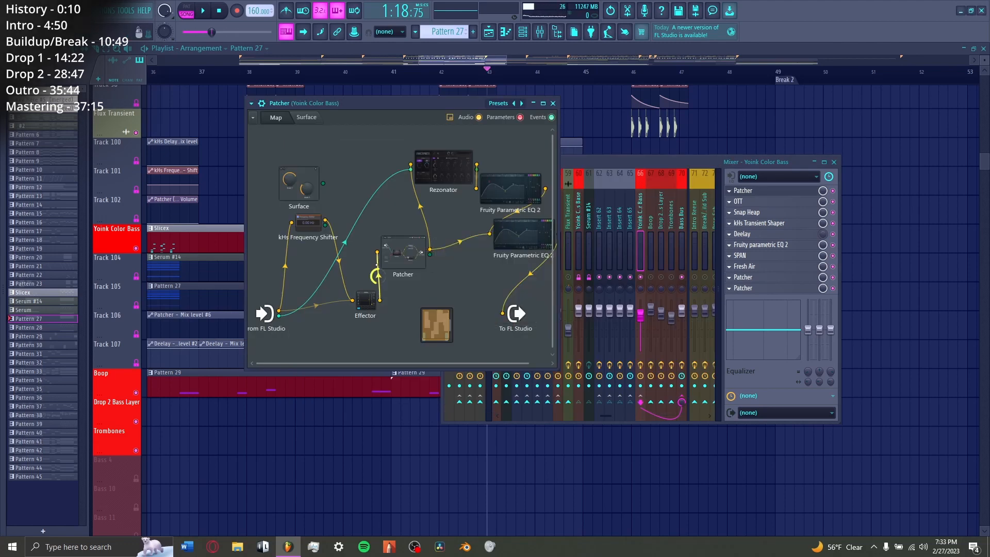
# Step: Play the drop from bar 43, and view the Effector's delay settings inside the Yoink Color Bass Patcher
pyautogui.press('space')
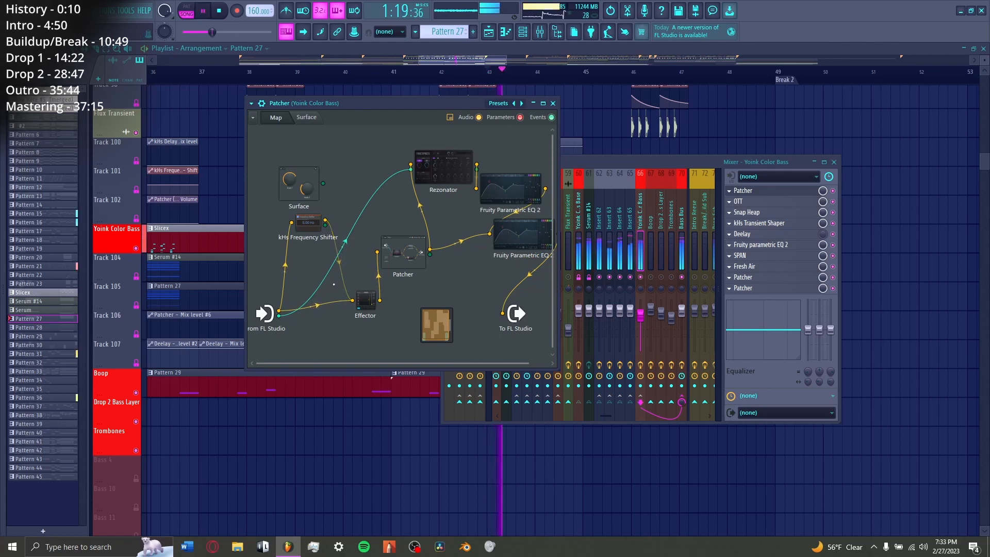
pyautogui.press('space')
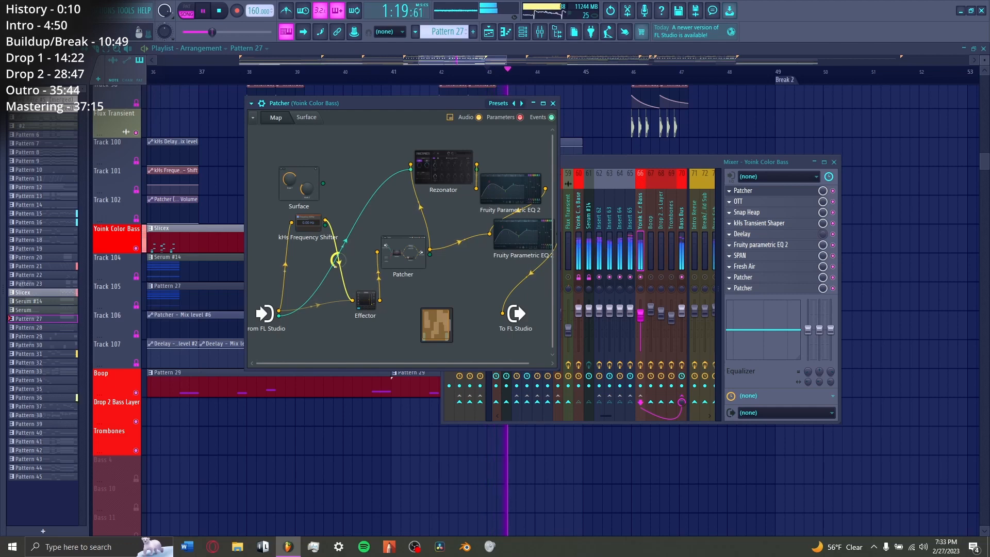
pyautogui.press('space')
pyautogui.doubleClick(365, 299)
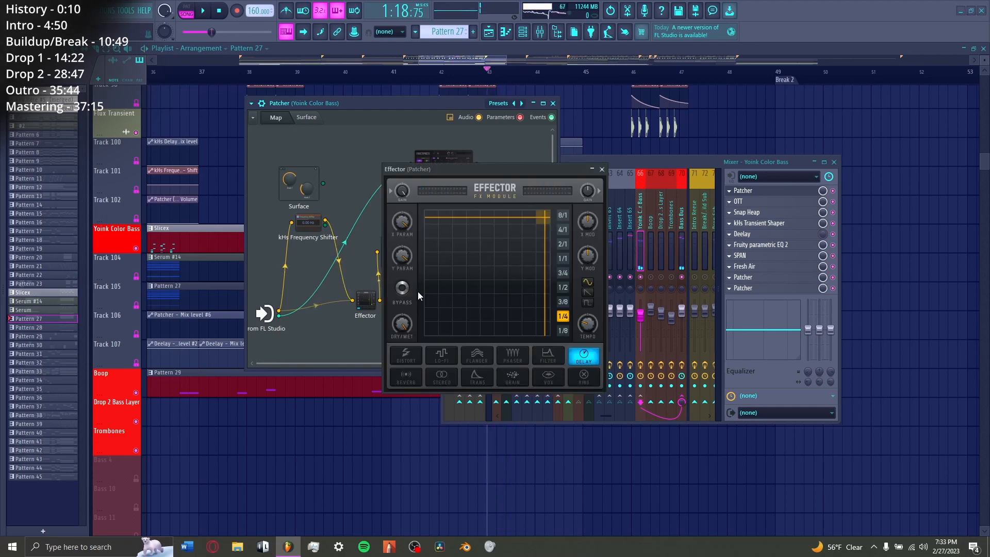
pyautogui.press('Escape')
pyautogui.press('space')
pyautogui.press('space')
# Step: View the nested Patcher's distortion chain and the lower Fruity Parametric EQ 2, and play the drop again from bar 43
pyautogui.doubleClick(403, 251)
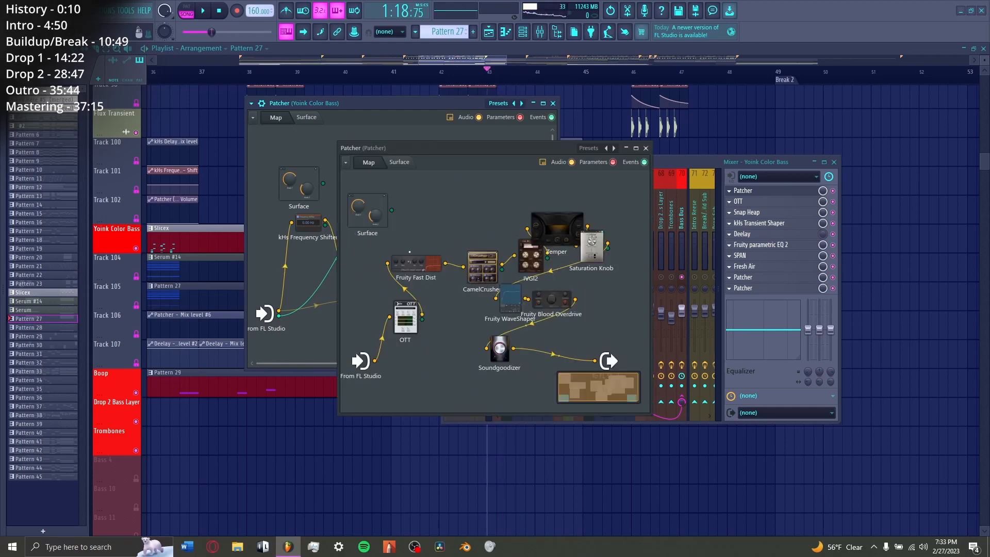
pyautogui.press('Escape')
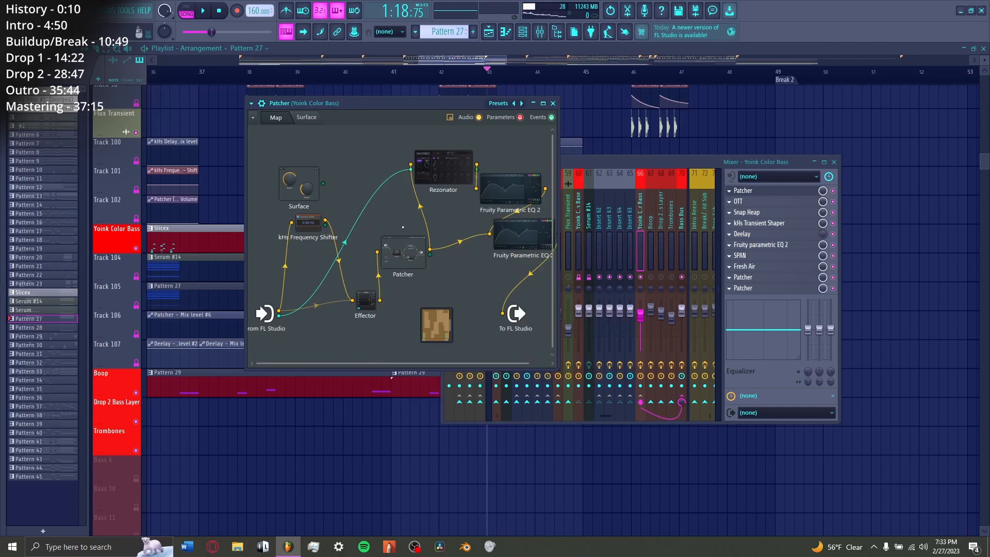
pyautogui.doubleClick(517, 237)
pyautogui.press('Escape')
pyautogui.press('space')
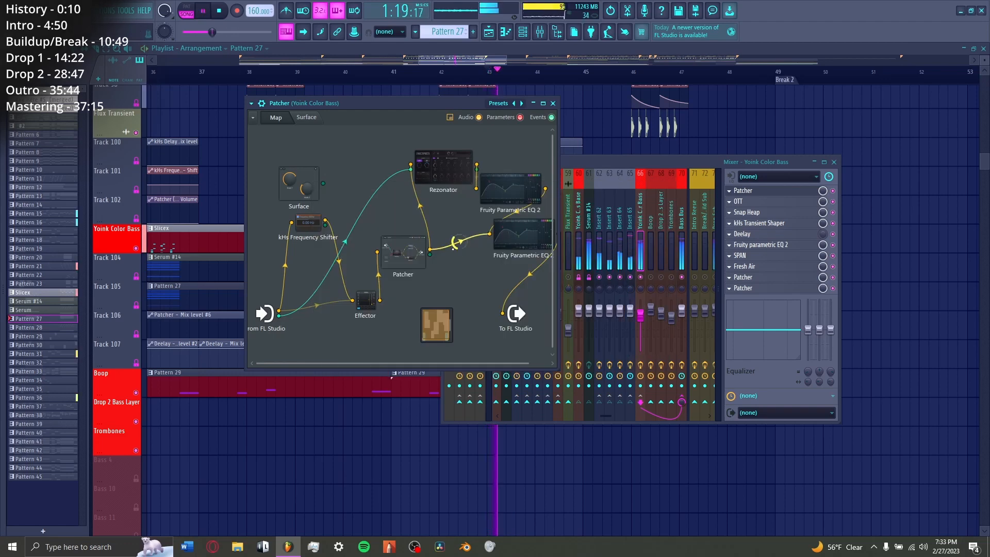
pyautogui.press('Escape')
pyautogui.press('Escape')
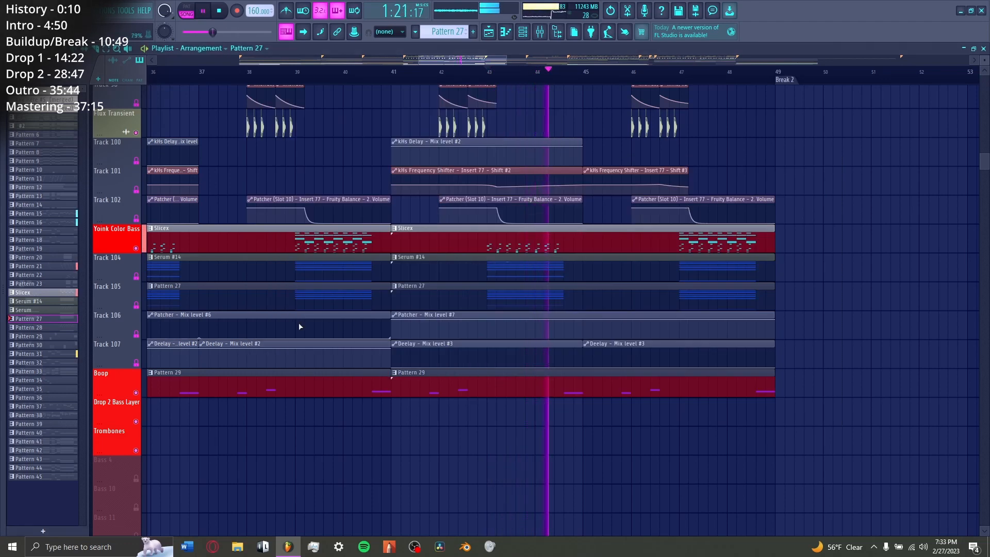
pyautogui.press('space')
# Step: Solo the Break Bell and Build Lead playlist tracks, and set the playhead to bar 41
pyautogui.scroll(10, 155, 310)
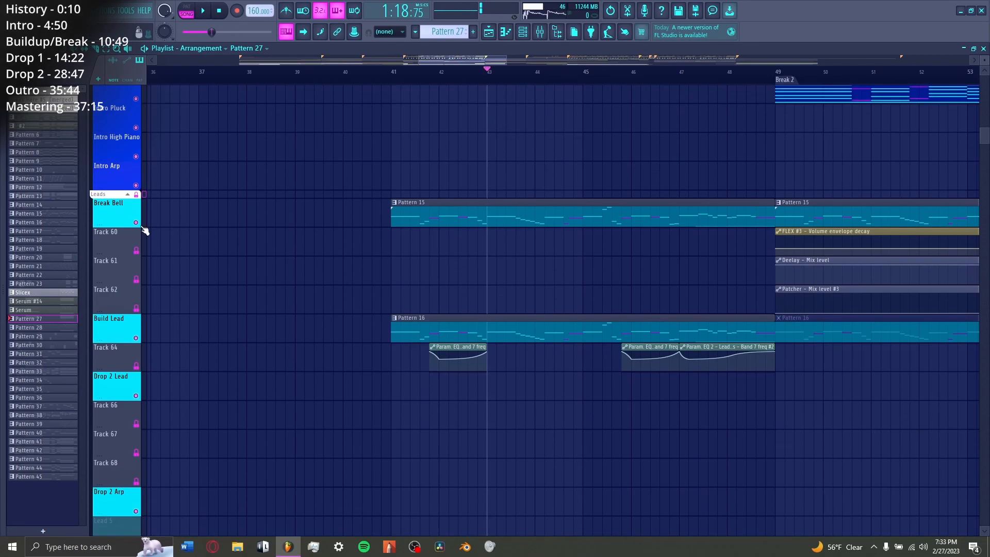
pyautogui.keyDown('ctrl'); pyautogui.click(137, 224); pyautogui.keyUp('ctrl')
pyautogui.click(135, 338)
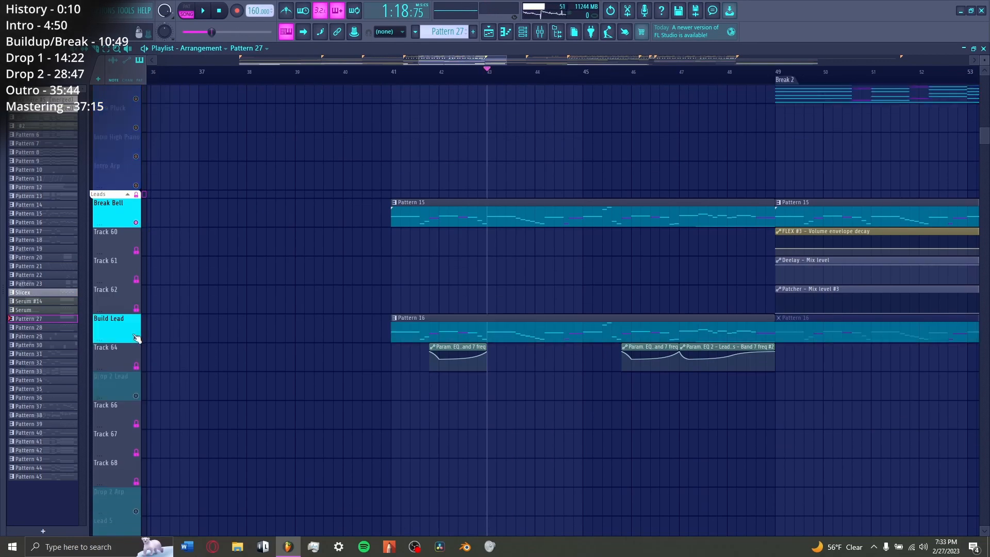
pyautogui.click(393, 75)
# Step: View the Lead Bus Param. EQ 2 band 7 frequency automation under Build Lead, and play the soloed leads from bar 41
pyautogui.hscroll(-8, 347, 76)
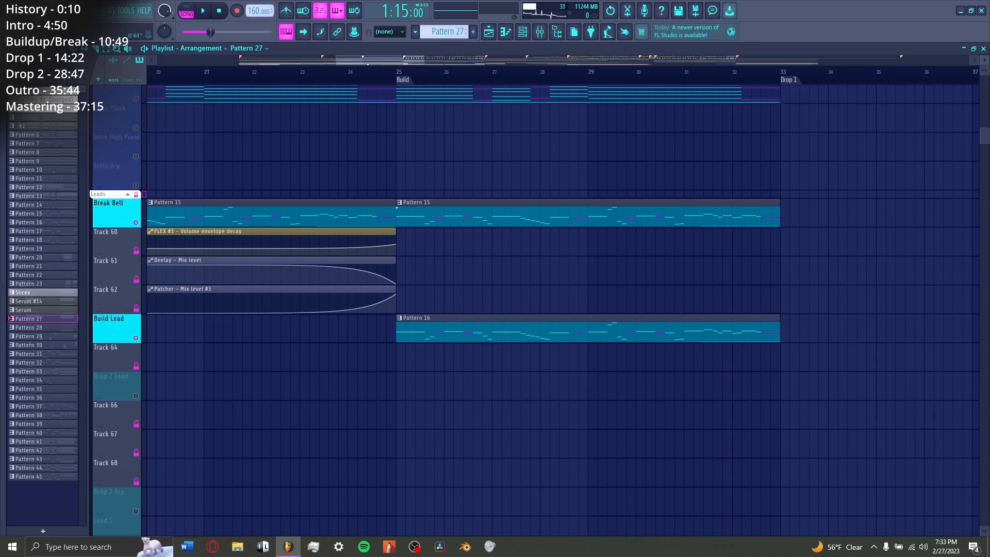
pyautogui.hscroll(9, 387, 345)
pyautogui.doubleClick(388, 345)
pyautogui.press('Escape')
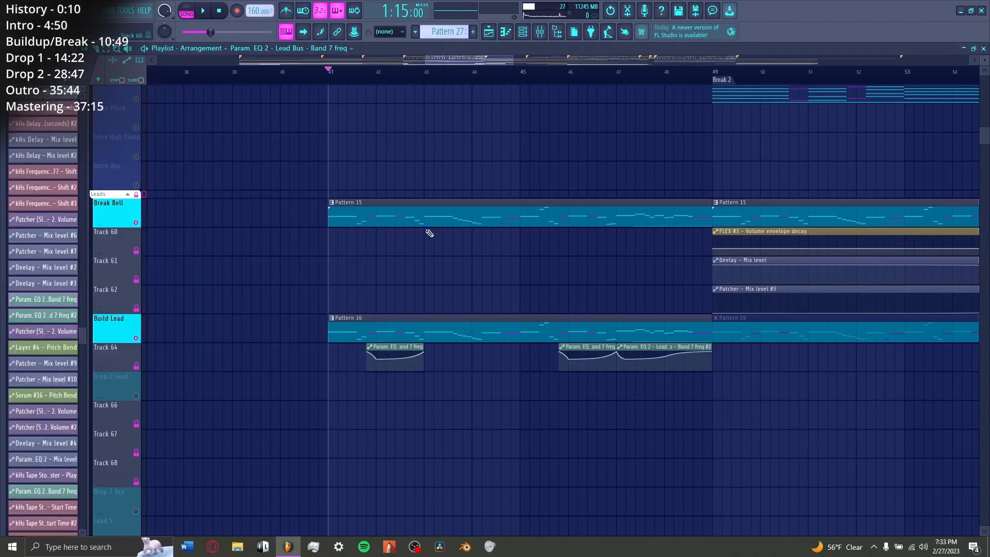
pyautogui.press('space')
pyautogui.scroll(-1, 405, 351)
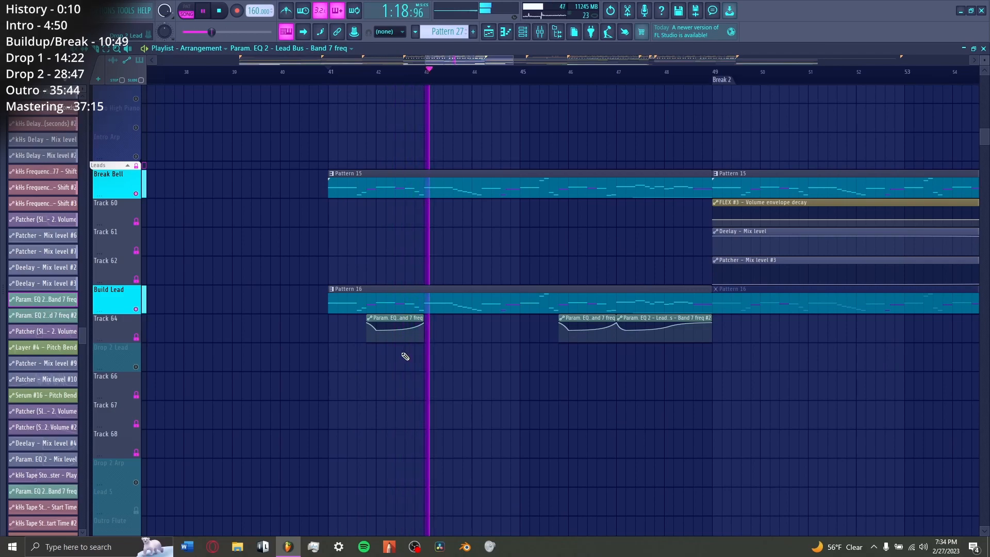
pyautogui.press('space')
# Step: Unmute the Flux Color Bass and Flux Transient tracks, and play them together with the leads from bar 41
pyautogui.scroll(-15, 585, 353)
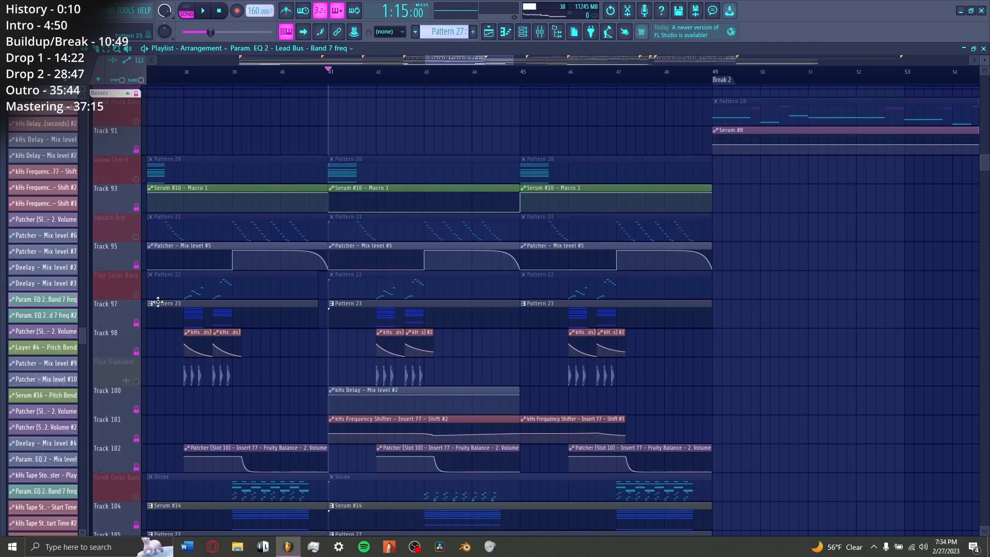
pyautogui.click(136, 294)
pyautogui.click(135, 381)
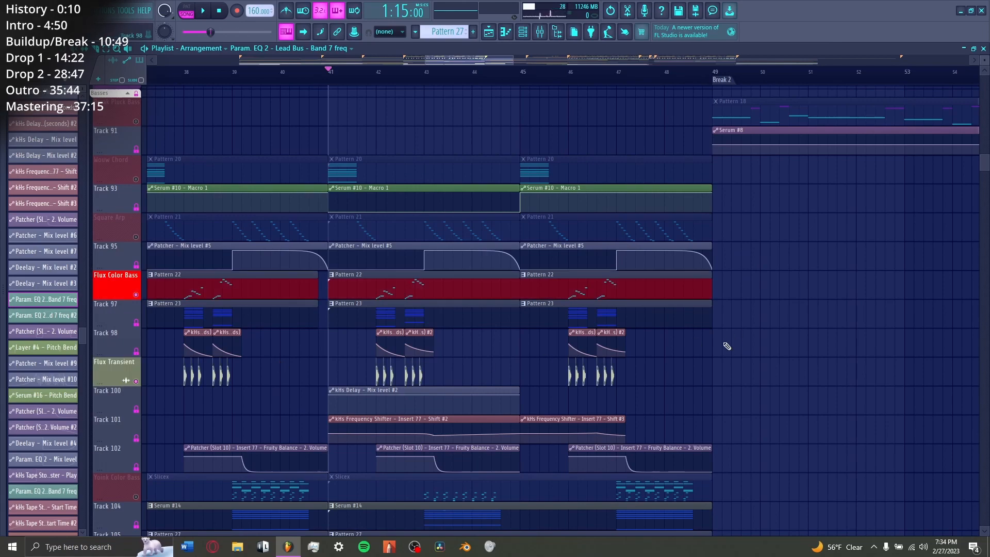
pyautogui.press('space')
pyautogui.scroll(15, 582, 388)
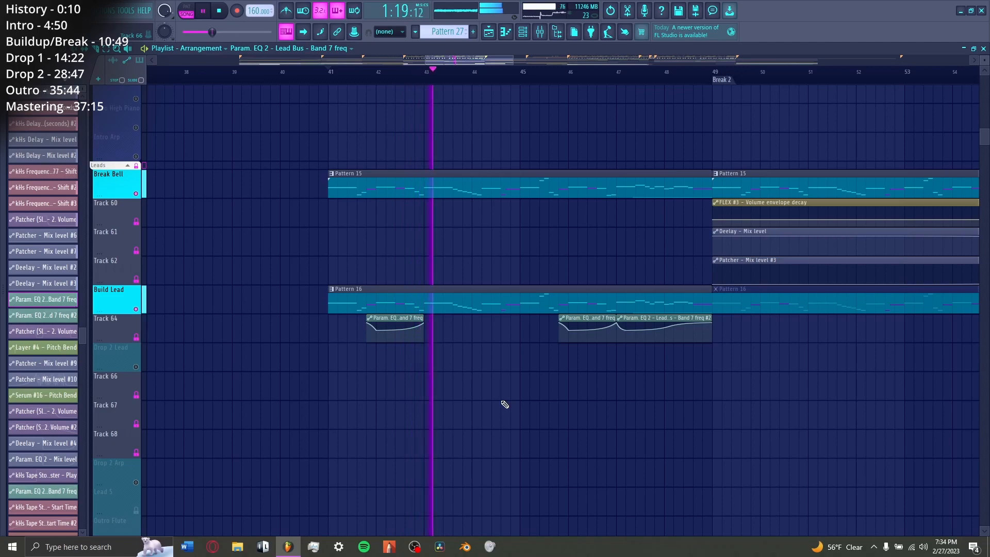
pyautogui.scroll(-6, 503, 405)
pyautogui.press('space')
pyautogui.scroll(7, 516, 408)
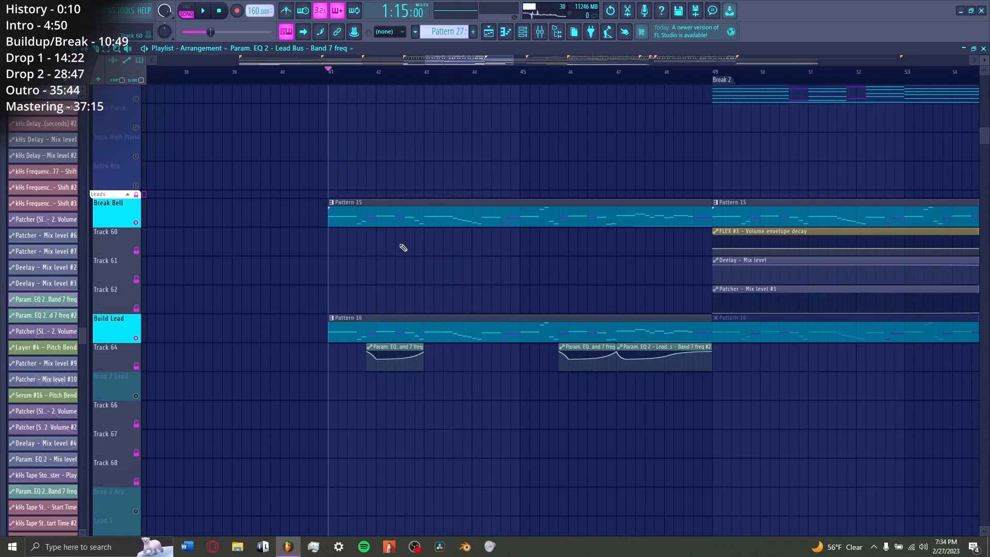
pyautogui.scroll(15, 635, 306)
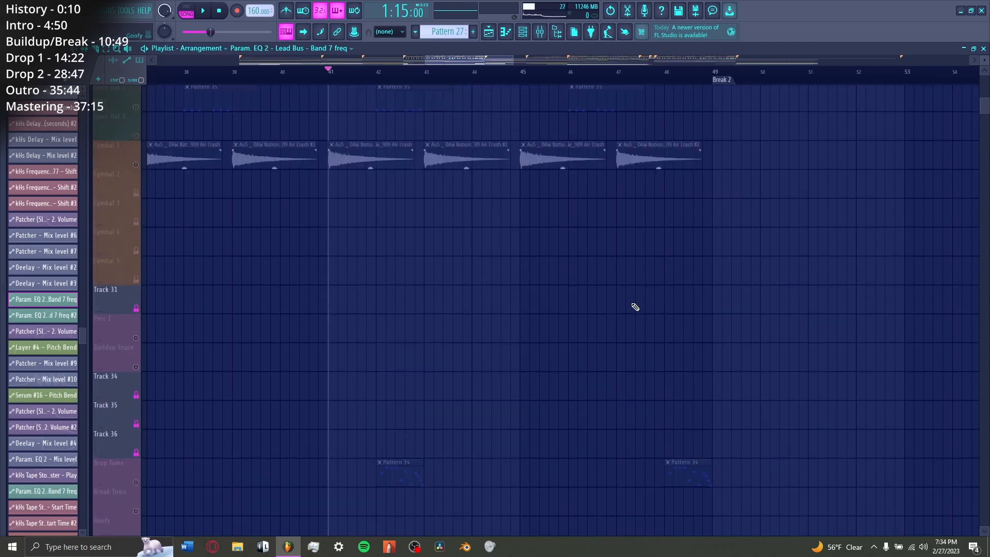
pyautogui.scroll(10, 635, 306)
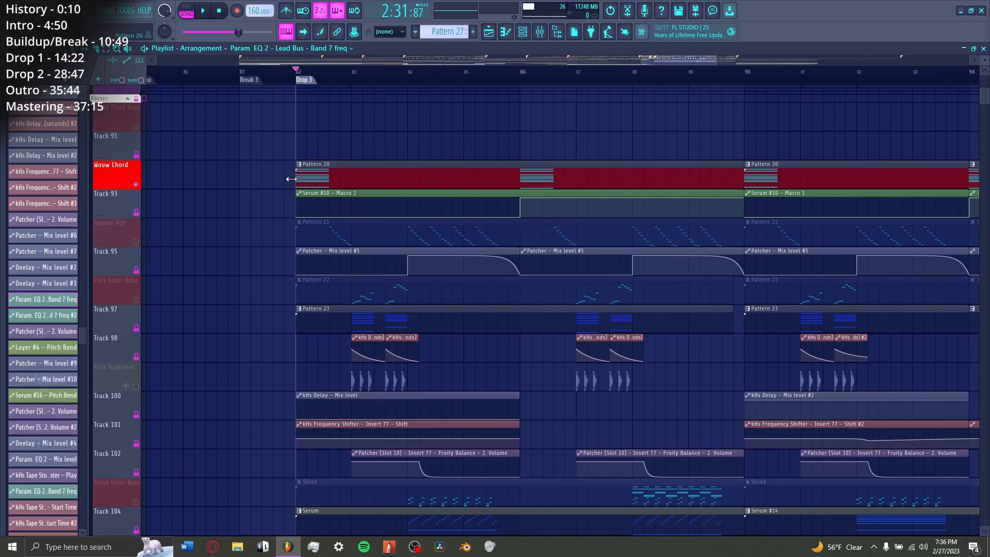
# Step: Play the soloed Wouw Chord at the start of Drop 1
pyautogui.click(420, 61)
pyautogui.click(390, 71)
pyautogui.press('space')
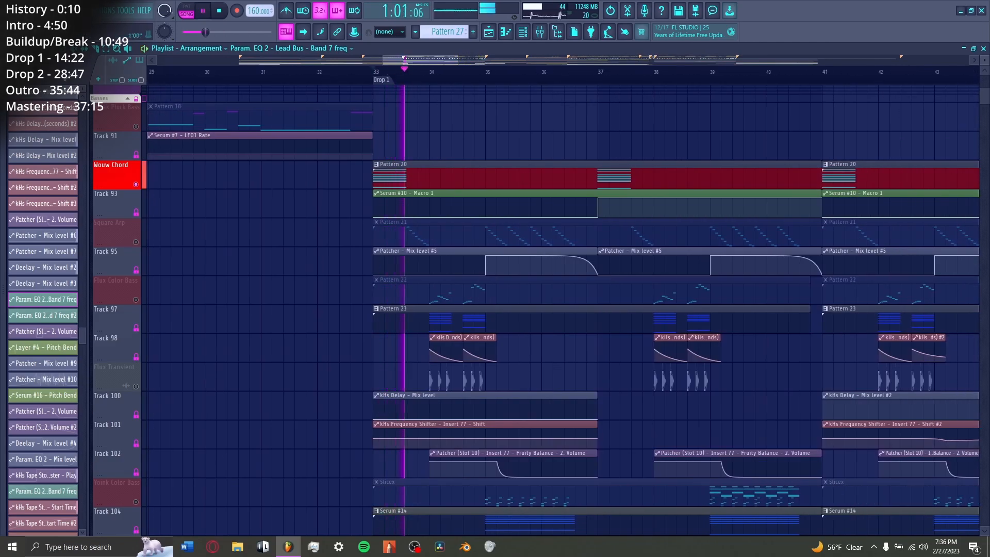
pyautogui.press('space')
pyautogui.press('space')
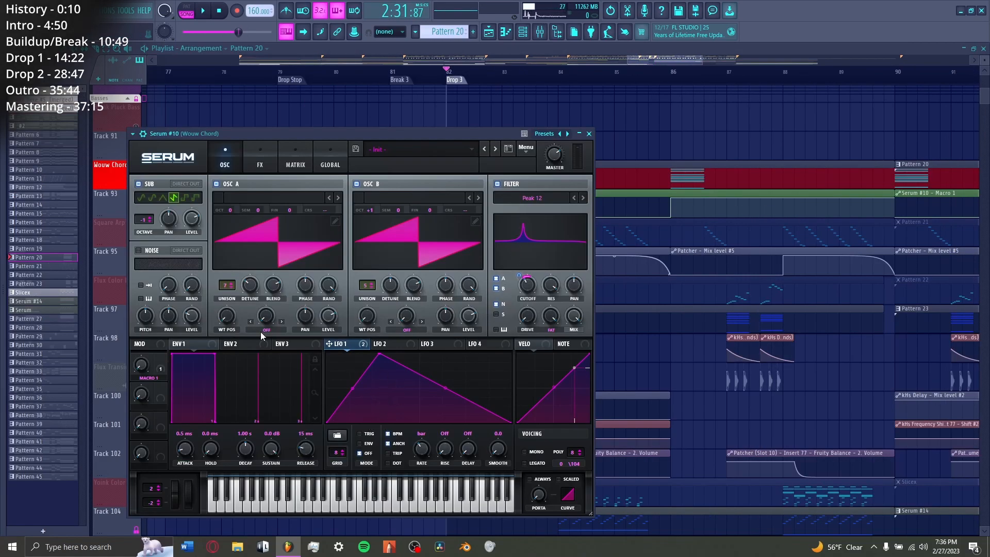
# Step: View the effects and oscillator pages of the Wouw Chord's Serum #10
pyautogui.click(260, 160)
pyautogui.click(227, 160)
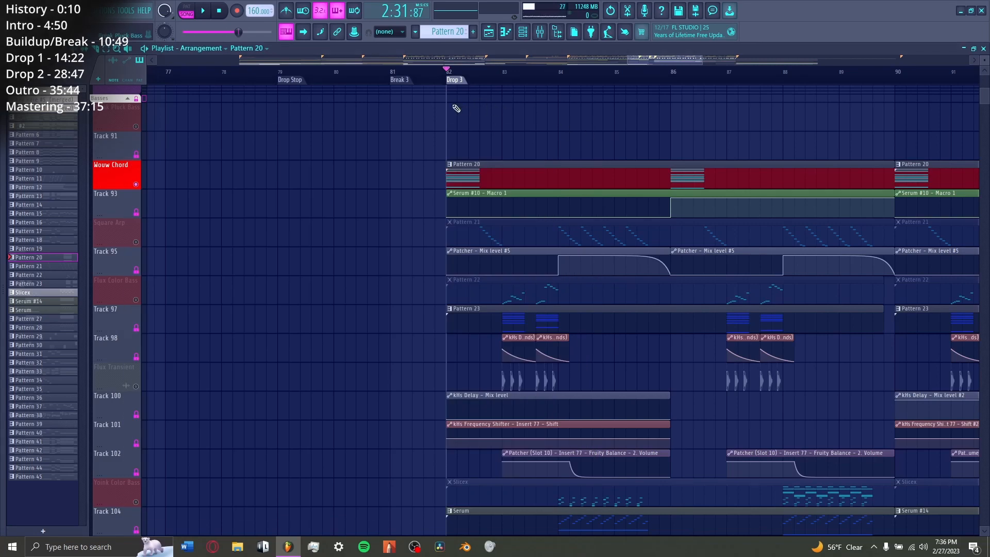
# Step: Select the Serum pattern under Yoink Color Bass in Drop 3, and play the drop through to the Outro
pyautogui.scroll(10, 452, 113)
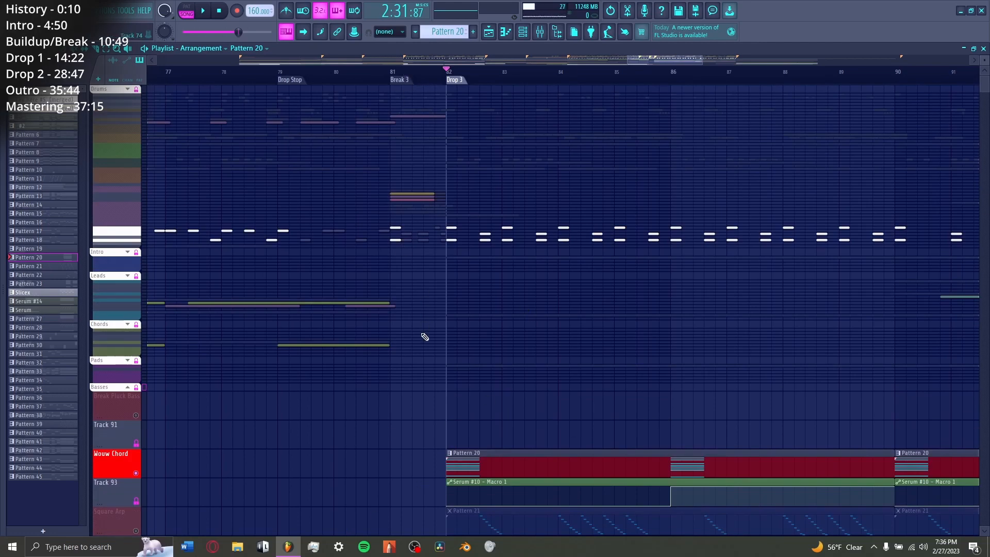
pyautogui.scroll(-12, 484, 366)
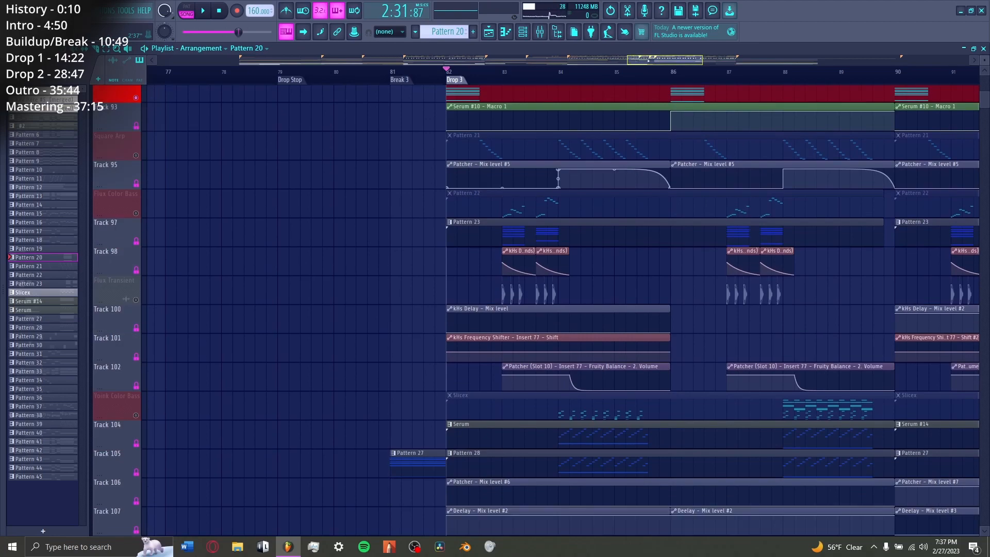
pyautogui.hscroll(3, 516, 279)
pyautogui.scroll(-6, 571, 238)
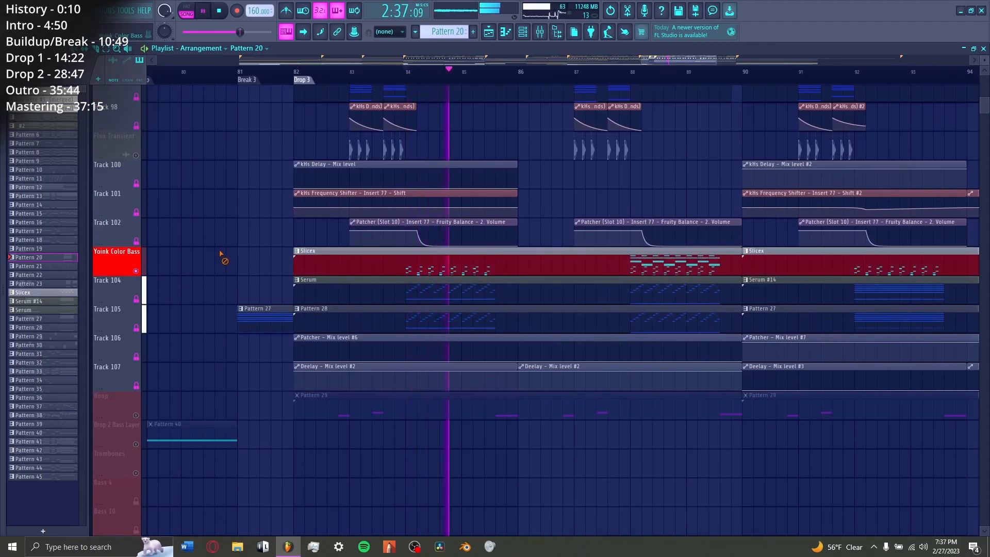
pyautogui.doubleClick(423, 287)
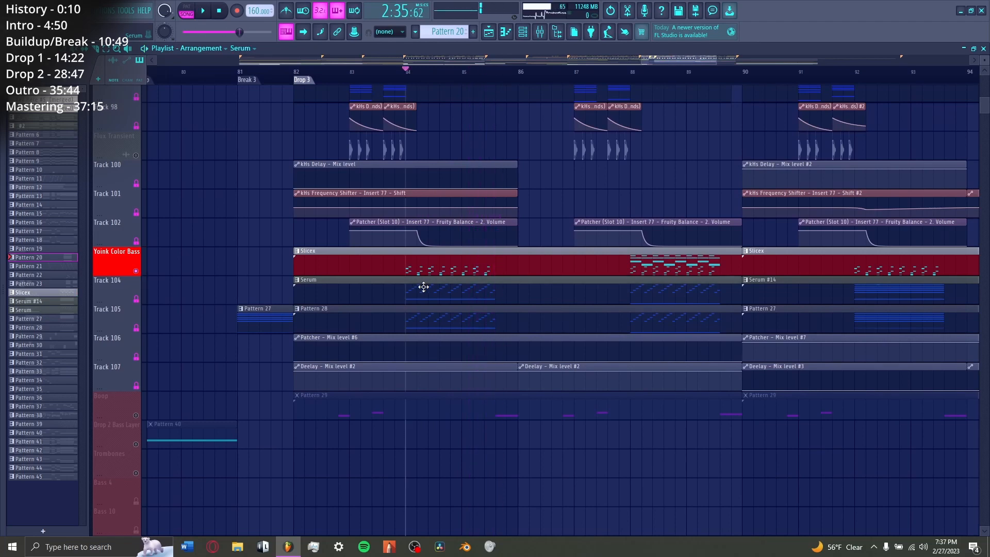
pyautogui.press('space')
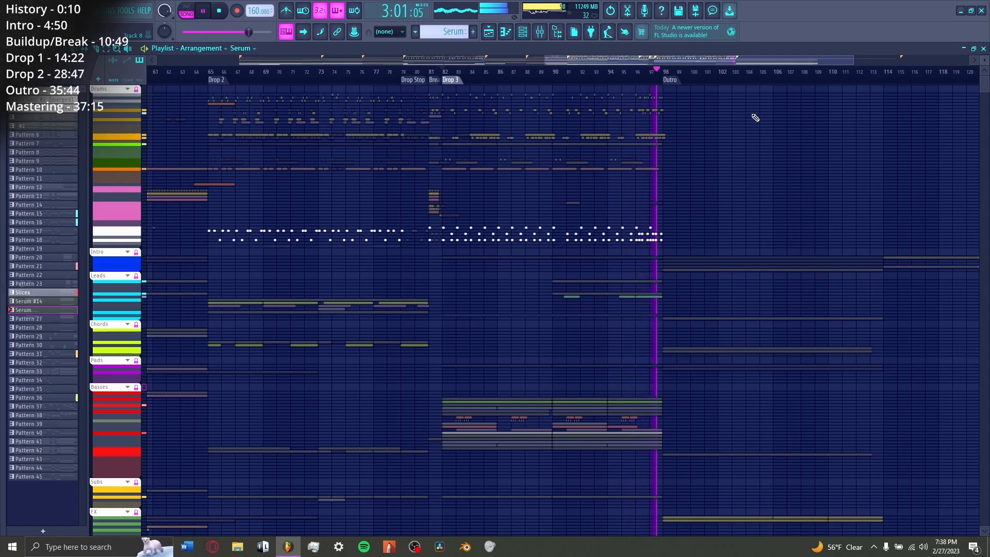
pyautogui.press('space')
# Step: Expand the Other track group, and play the transition into the Outro from bar 97 alongside its tape stop automation
pyautogui.scroll(-8, 119, 350)
pyautogui.click(127, 351)
pyautogui.scroll(-10, 482, 419)
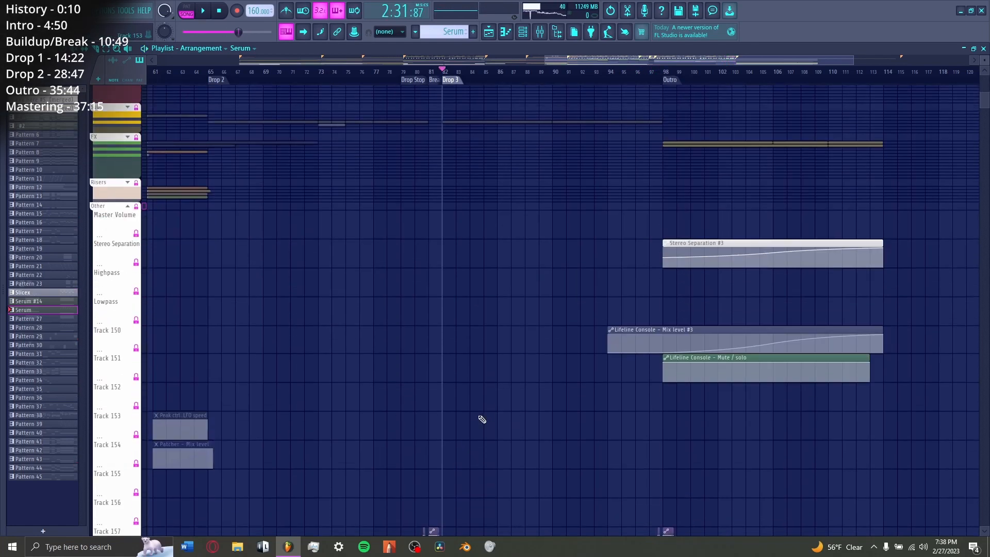
pyautogui.hscroll(2, 600, 86)
pyautogui.scroll(3, 597, 78)
pyautogui.scroll(4, 597, 77)
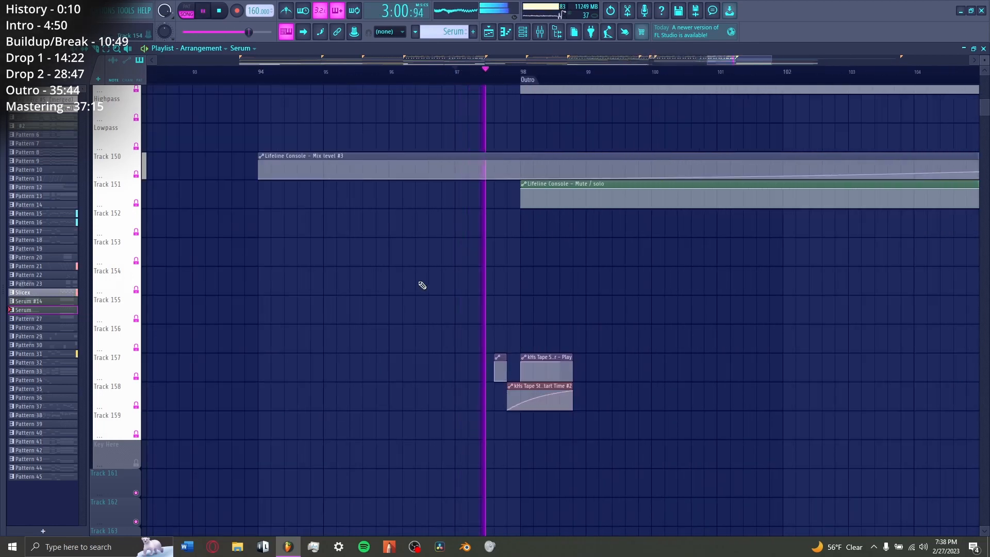
pyautogui.press('space')
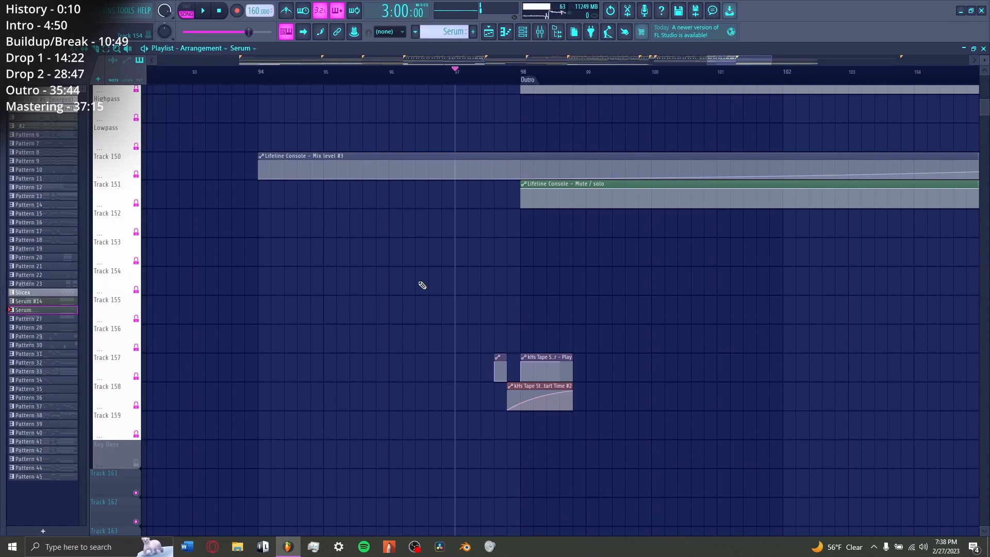
pyautogui.scroll(4, 270, 325)
pyautogui.scroll(-6, 143, 194)
pyautogui.scroll(-5, 418, 84)
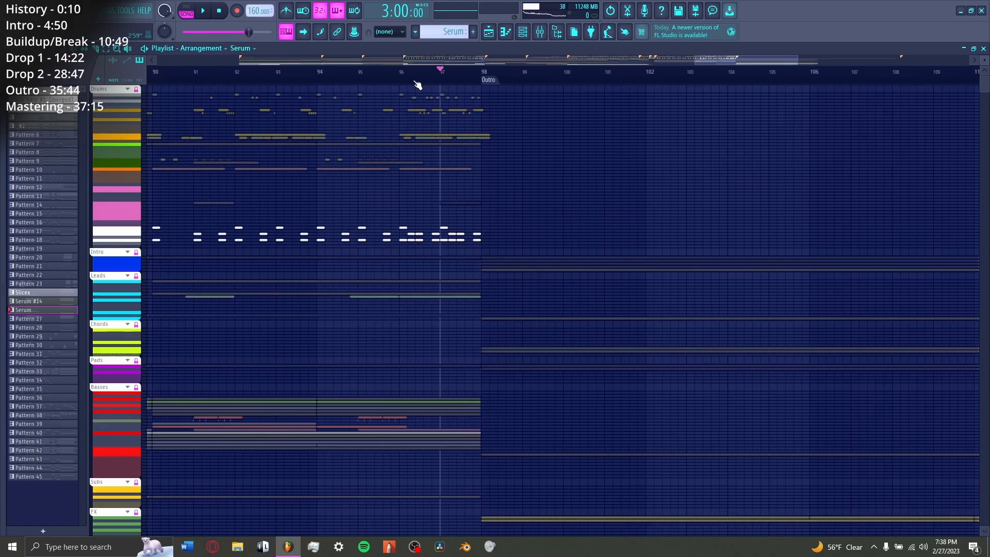
pyautogui.scroll(-2, 442, 82)
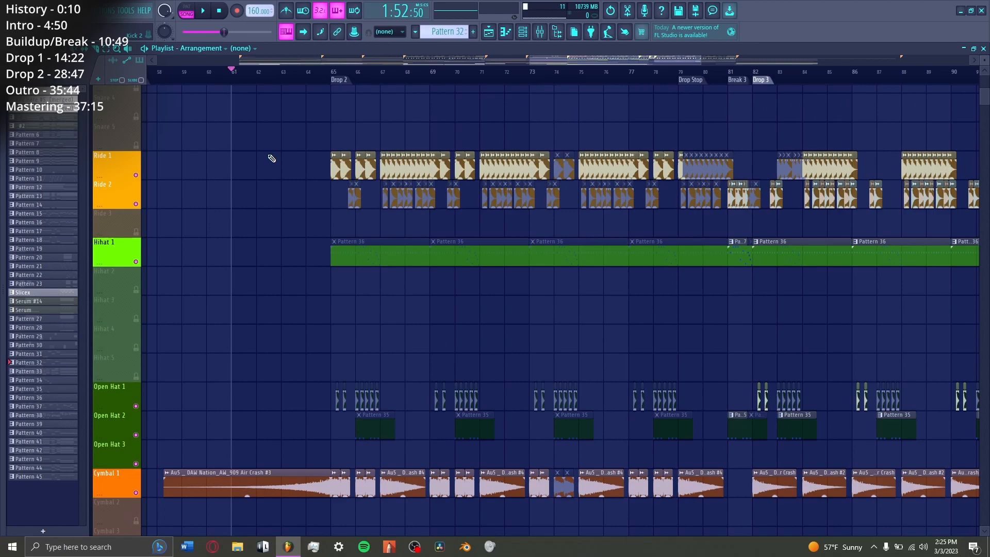
pyautogui.scroll(-10, 272, 158)
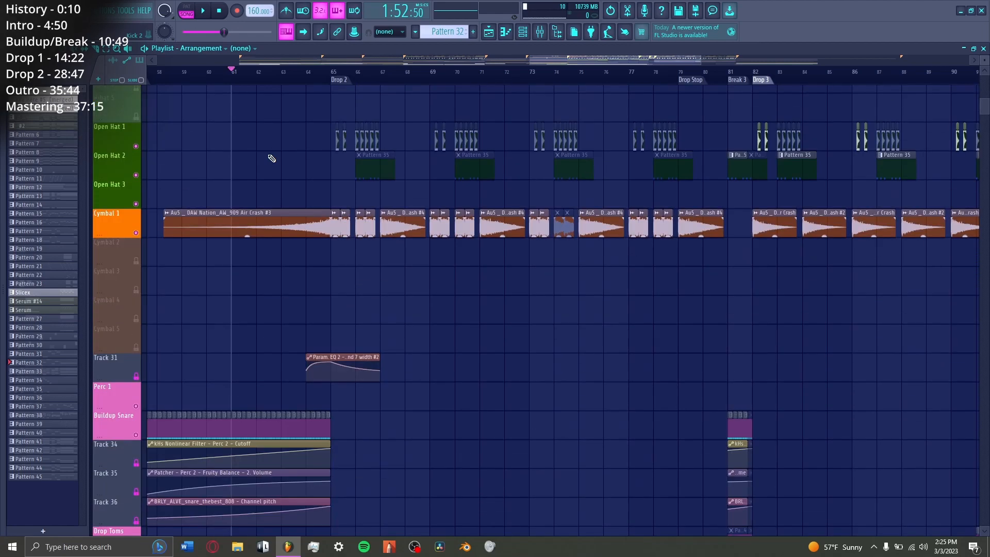
# Step: Play the transition into Drop 2 from bar 64, alongside its Cym Sidechain and Main Sidechain EQ automation
pyautogui.keyDown('ctrl'); pyautogui.scroll(4, 355, 196); pyautogui.keyUp('ctrl')
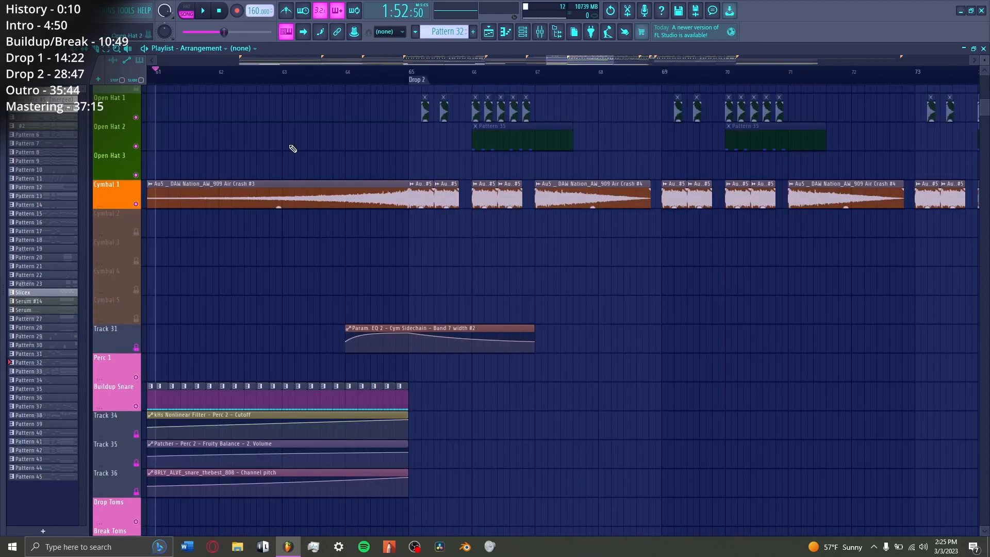
pyautogui.scroll(-1, 394, 164)
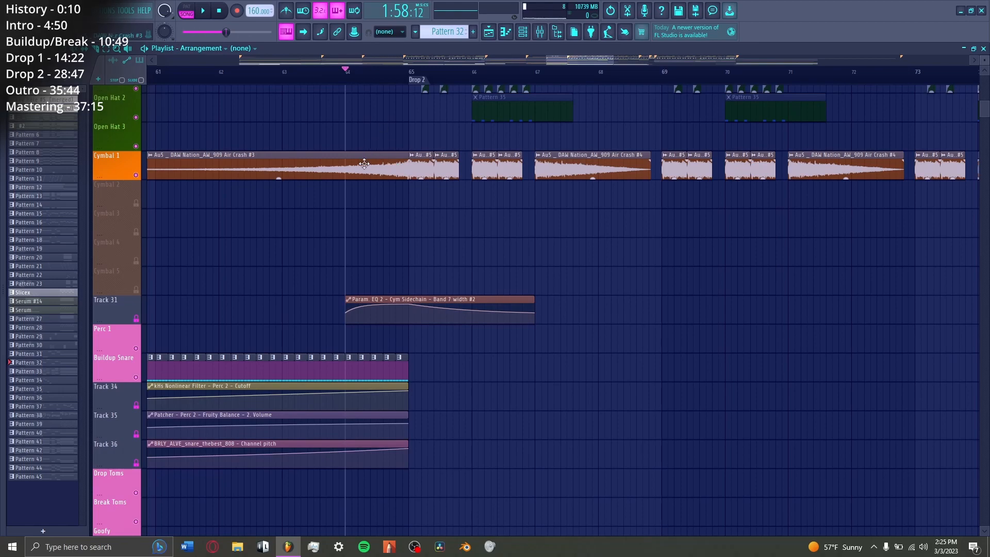
pyautogui.scroll(-15, 423, 347)
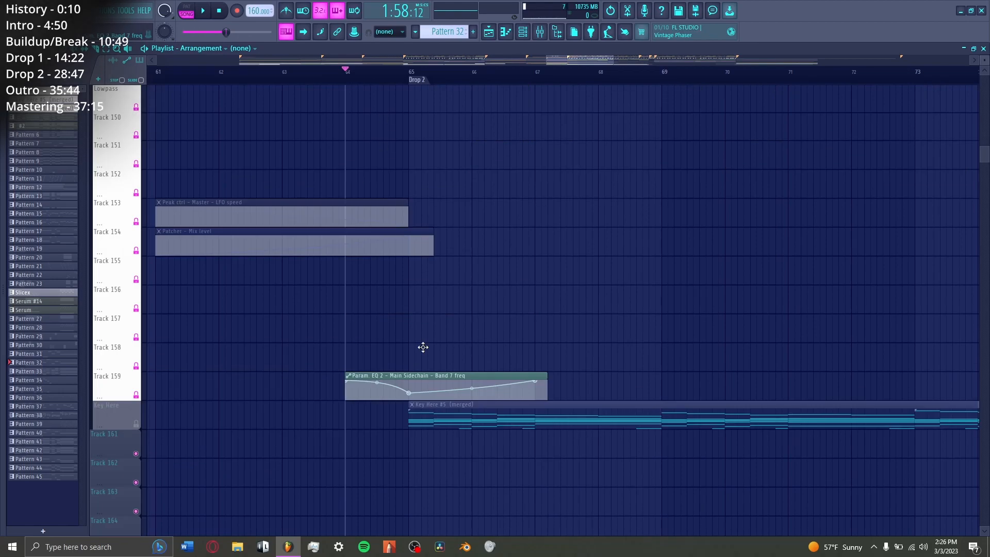
pyautogui.scroll(9, 422, 347)
pyautogui.press('space')
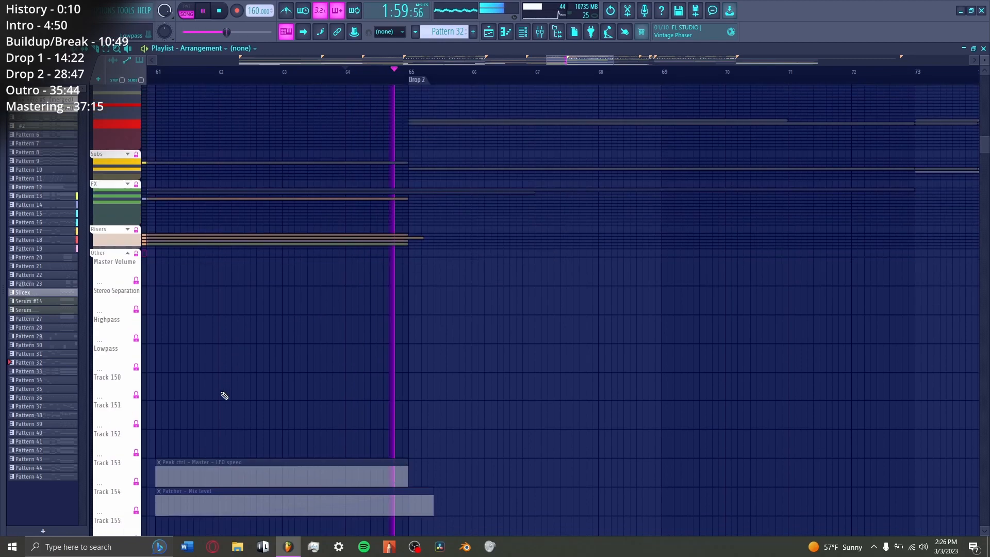
pyautogui.scroll(-6, 224, 395)
pyautogui.scroll(8, 224, 395)
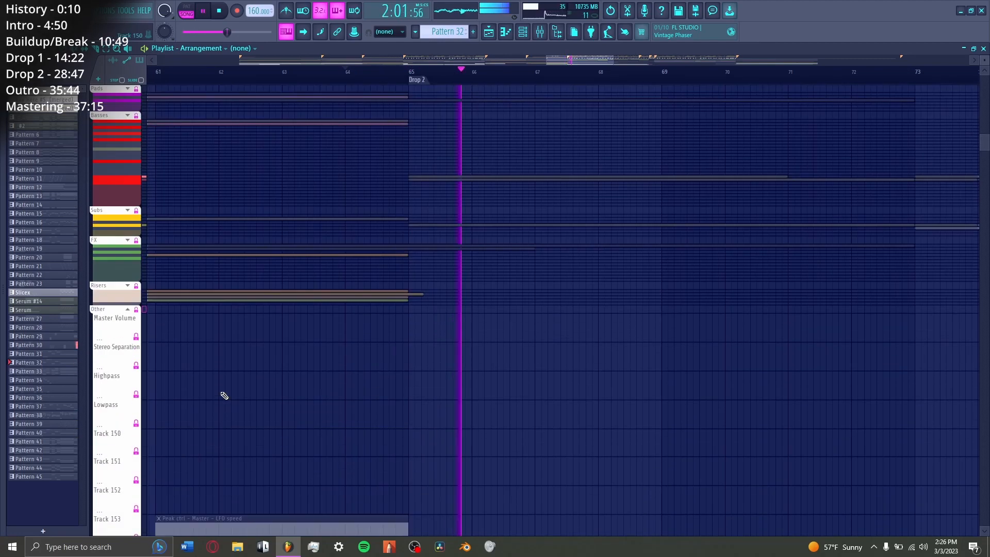
pyautogui.scroll(5, 316, 418)
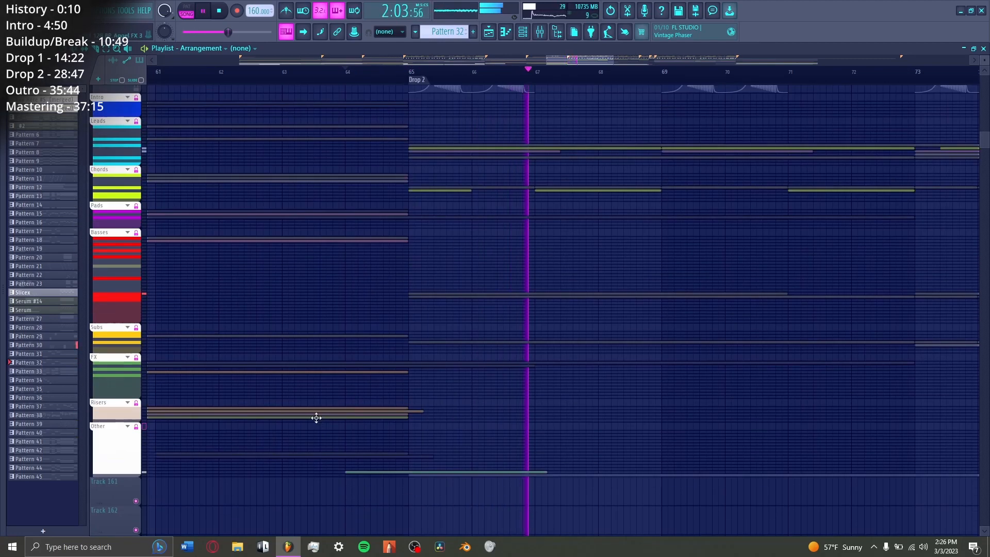
pyautogui.scroll(-3, 316, 418)
pyautogui.press('space')
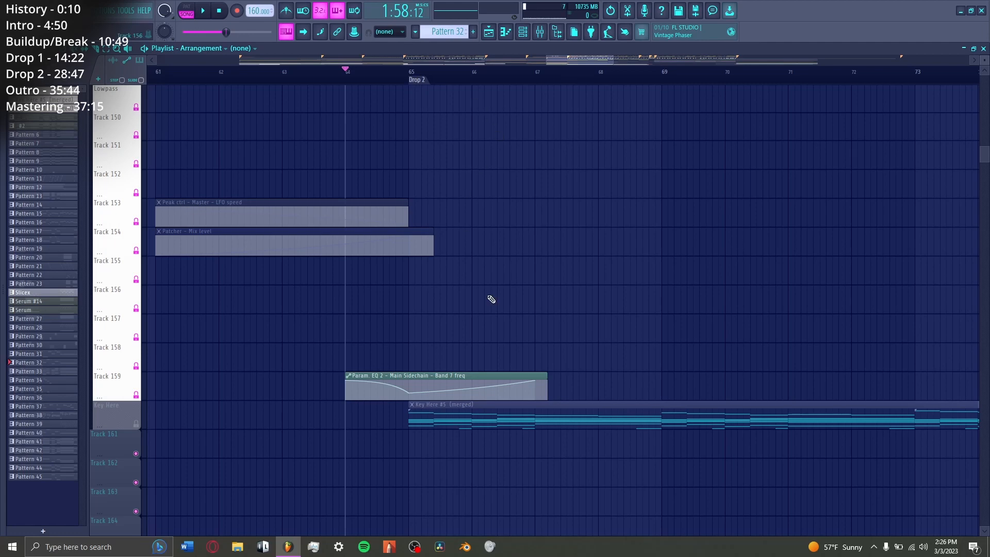
# Step: Solo the Cymbal 1 track and play it from bar 64 into Drop 2
pyautogui.scroll(10, 345, 210)
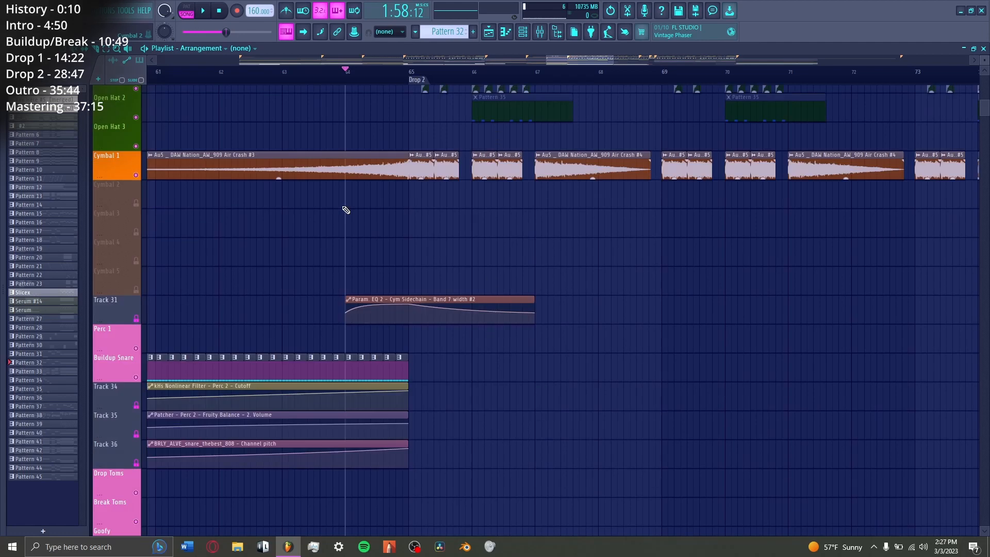
pyautogui.rightClick(136, 176)
pyautogui.press('space')
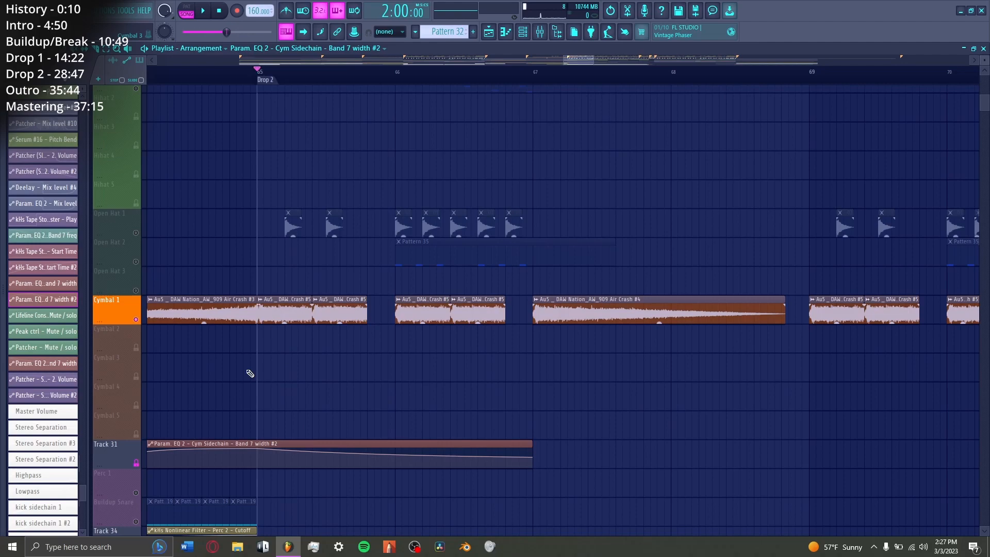
# Step: Play the start of Drop 2, viewing the parametric EQs on the Kick 2 and Cym Sidechain mixer tracks
pyautogui.scroll(8, 250, 373)
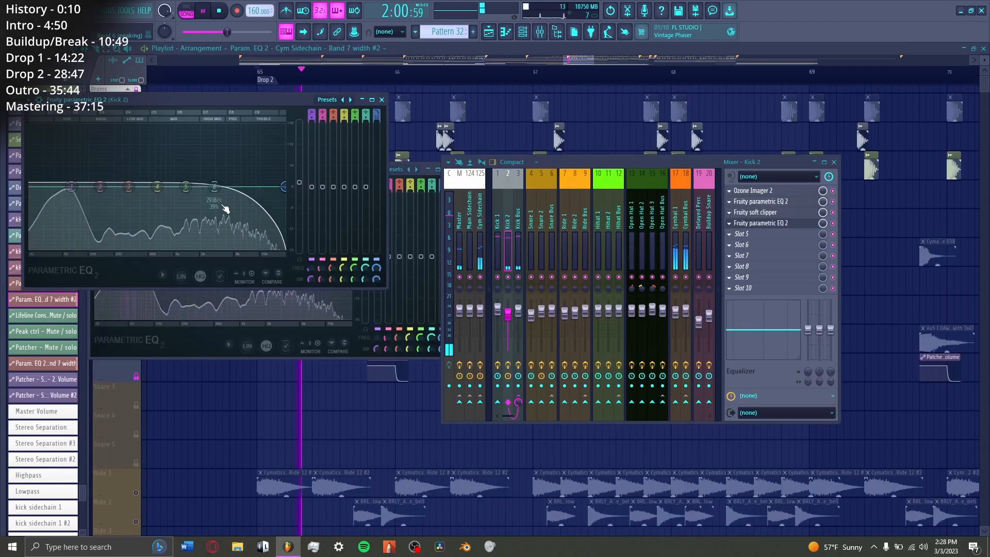
pyautogui.moveTo(225, 210); pyautogui.dragTo(285, 197)
pyautogui.press('space')
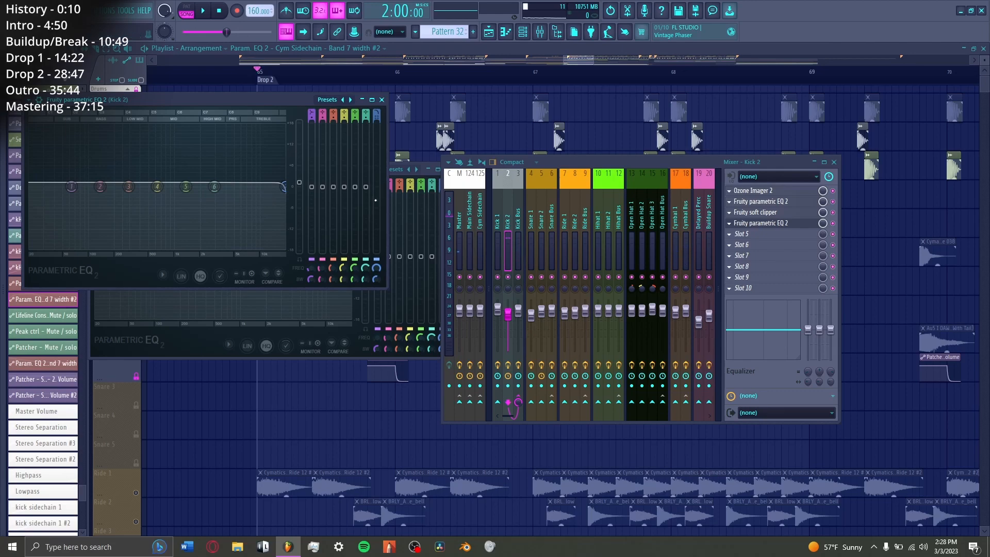
pyautogui.click(678, 281)
pyautogui.click(762, 192)
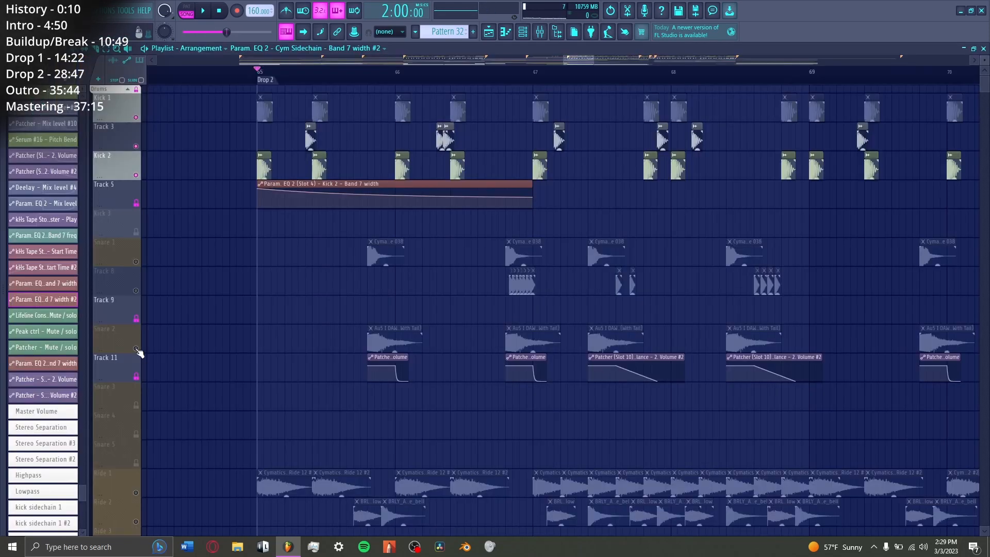
# Step: Enable the Snare 2 track, and play it with Drop 2's kicks while viewing the layered kick samples
pyautogui.click(136, 349)
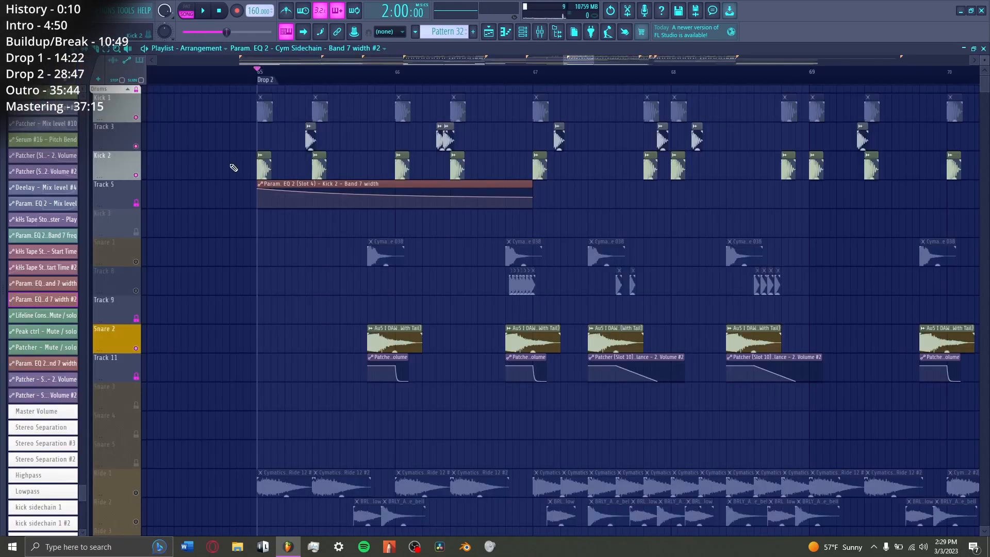
pyautogui.doubleClick(263, 170)
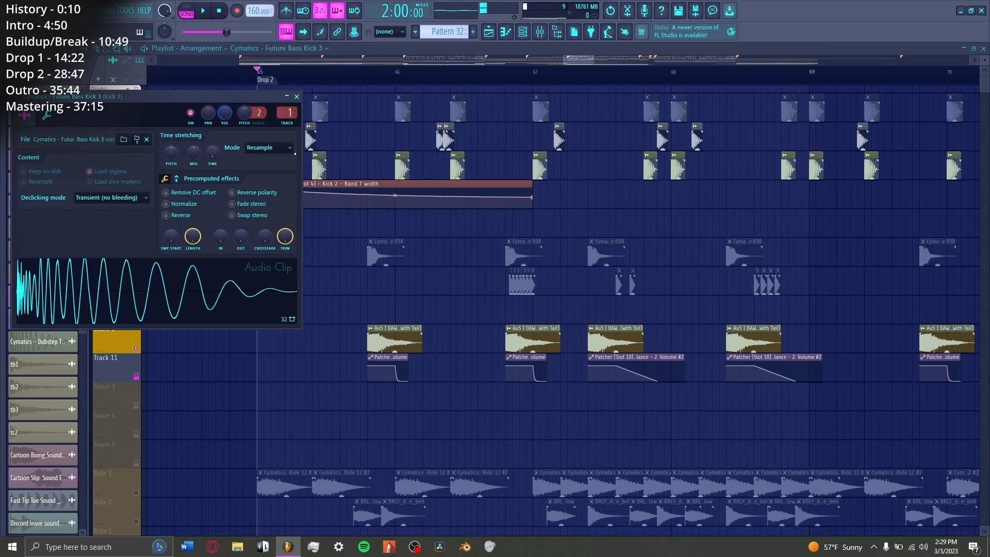
pyautogui.press('Escape')
pyautogui.press('space')
pyautogui.doubleClick(320, 161)
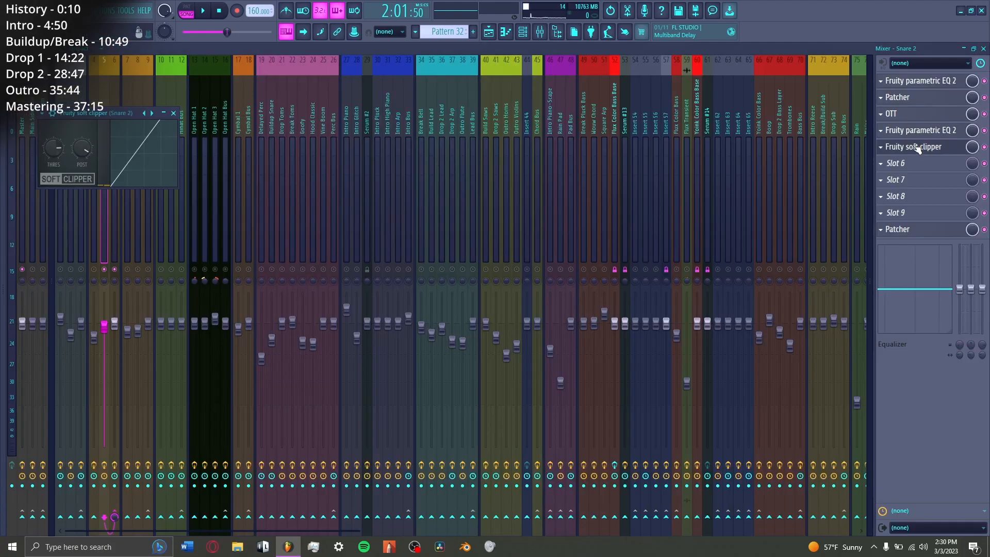
# Step: View the parametric EQ in the first effect slot of the Snare 2 mixer track while playing the snare
pyautogui.click(916, 147)
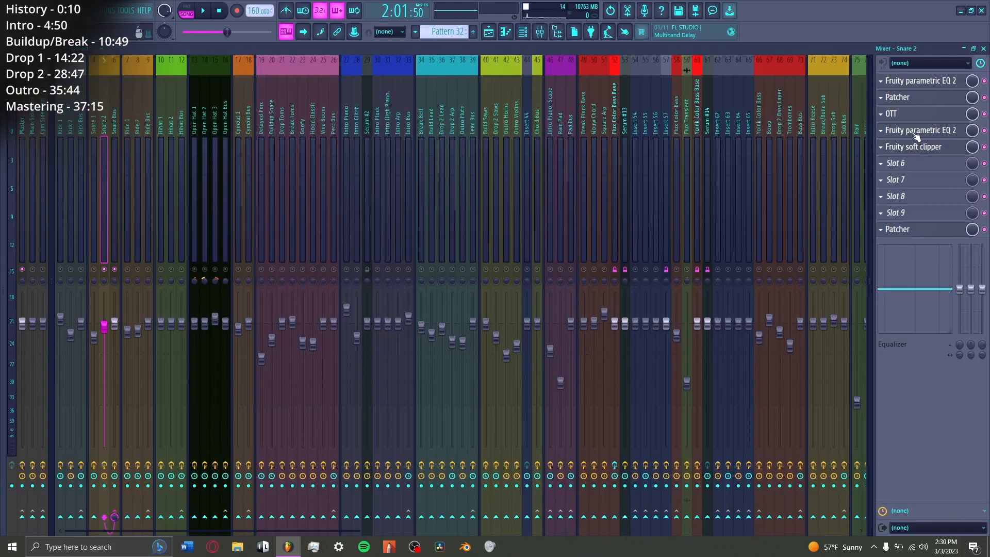
pyautogui.click(916, 133)
pyautogui.click(915, 133)
pyautogui.click(911, 82)
pyautogui.press('space')
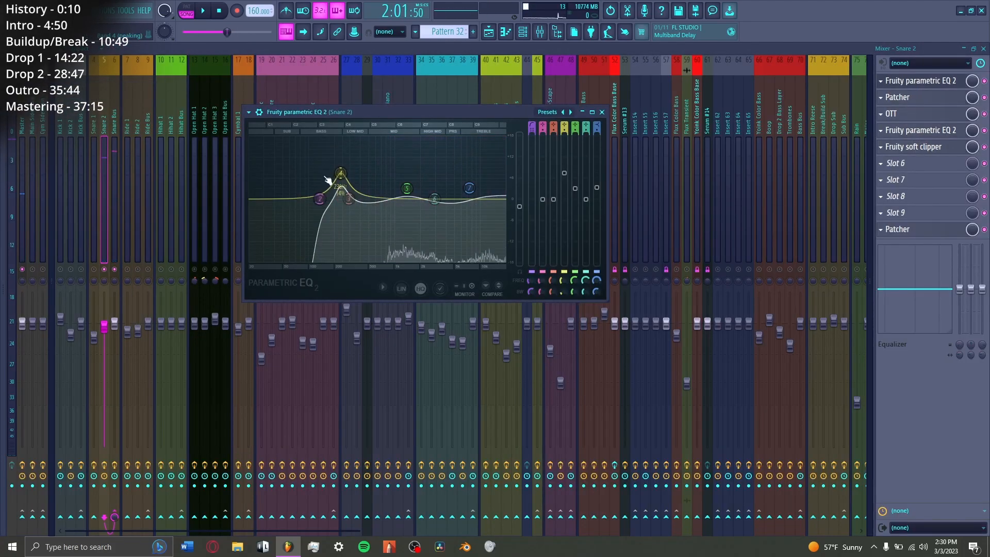
pyautogui.press('space')
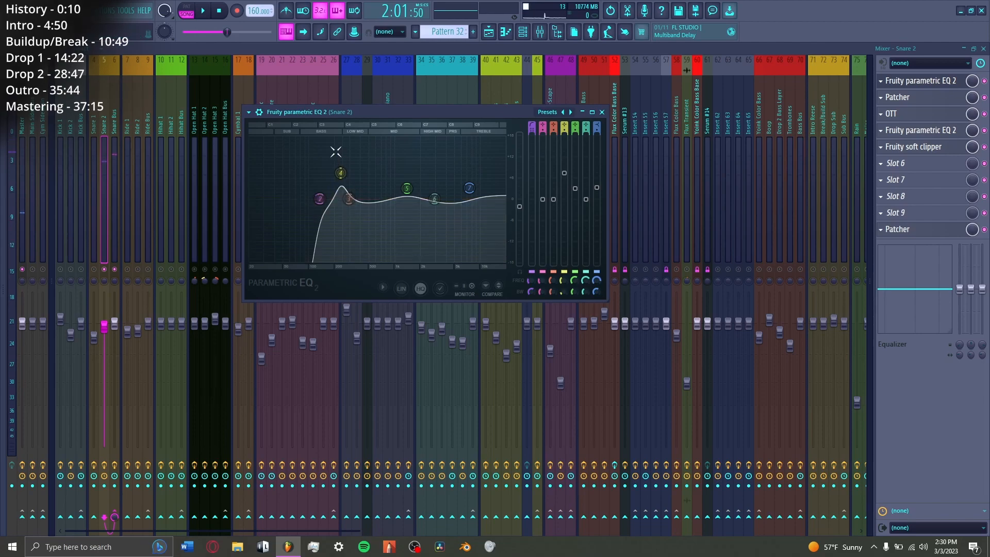
pyautogui.press('space')
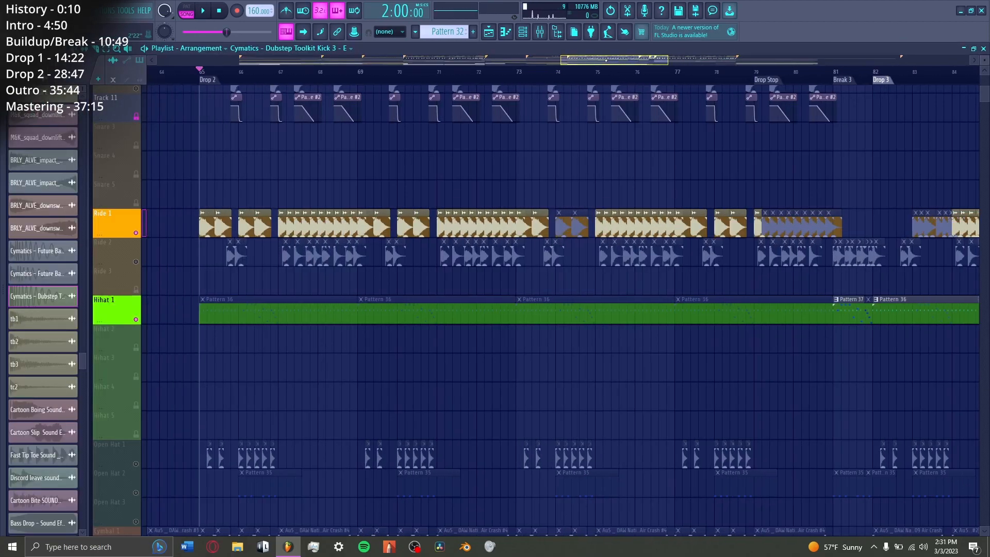
# Step: View the Ride 1 sample and play the ride with Hihat 1 from the start of Drop 2
pyautogui.scroll(4, 454, 111)
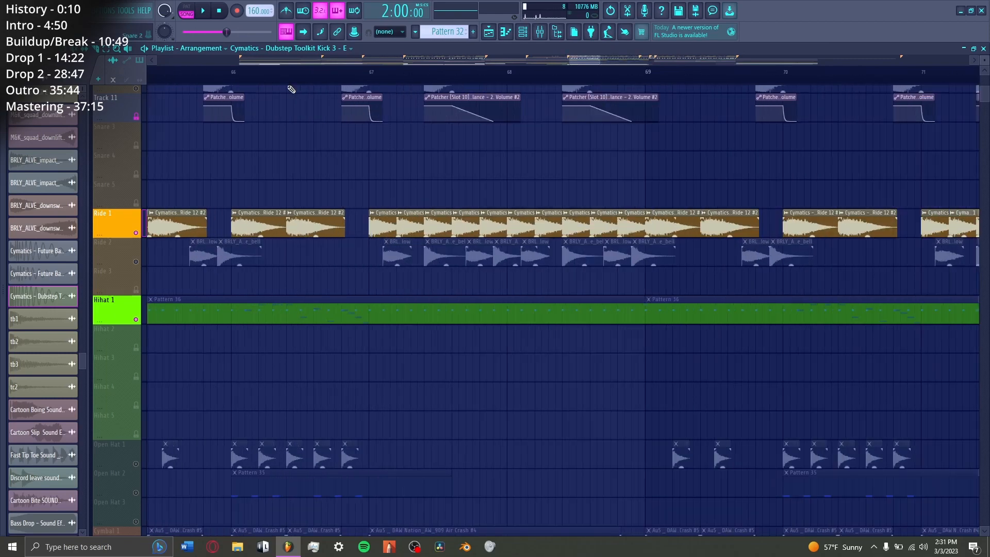
pyautogui.doubleClick(281, 212)
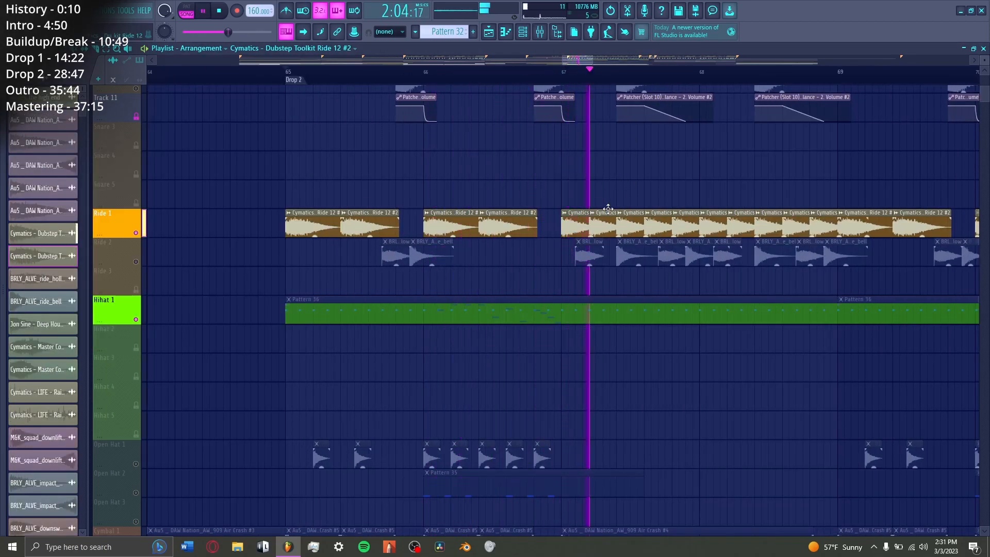
pyautogui.press('space')
# Step: Enable the Cymbal 1 track and play its crashes with the ride from the start of Drop 2
pyautogui.scroll(-4, 132, 435)
pyautogui.click(136, 435)
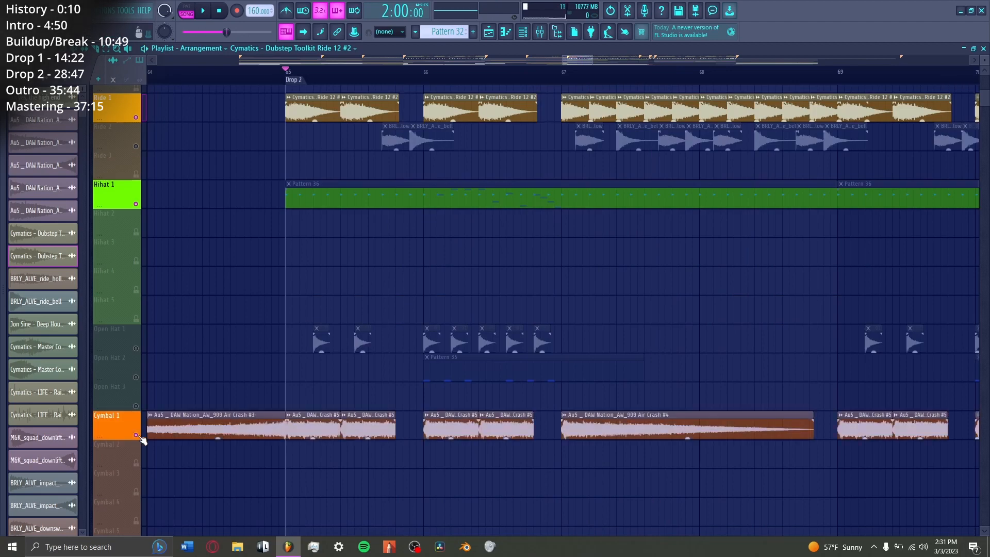
pyautogui.press('space')
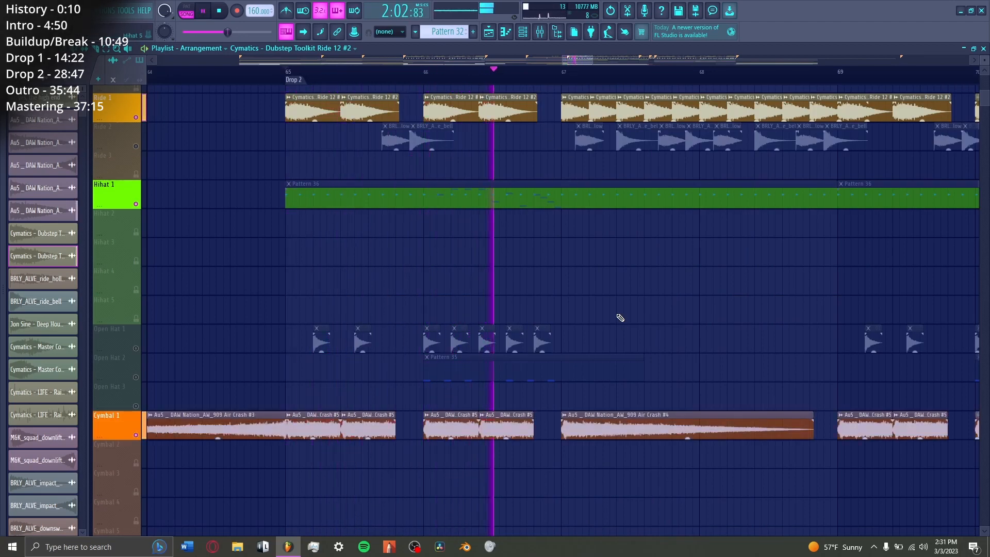
pyautogui.press('space')
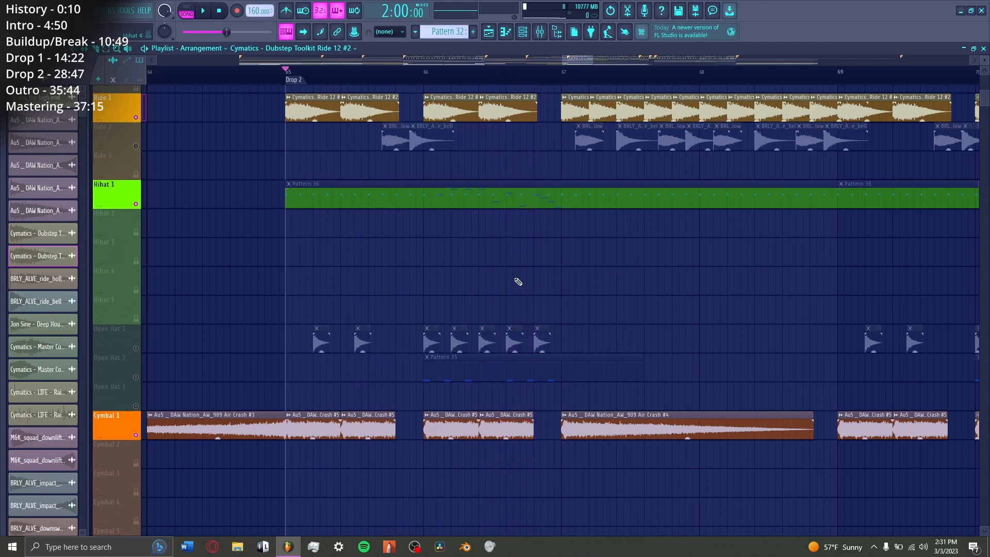
# Step: Expand the Chords group, and play Drop 2 from bar 65 alongside Track 51's Patcher mix level automation
pyautogui.scroll(-10, 233, 262)
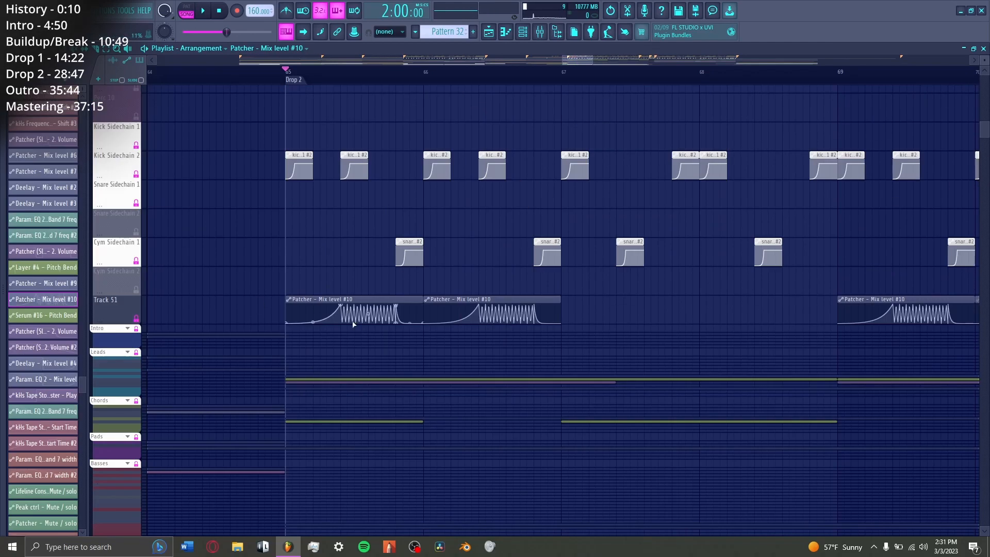
pyautogui.scroll(8, 353, 324)
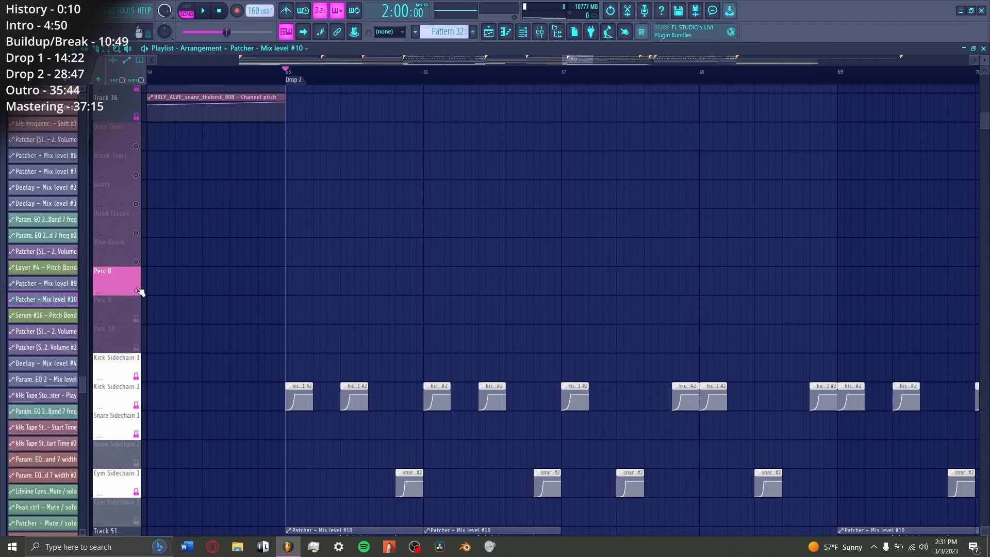
pyautogui.scroll(-10, 173, 308)
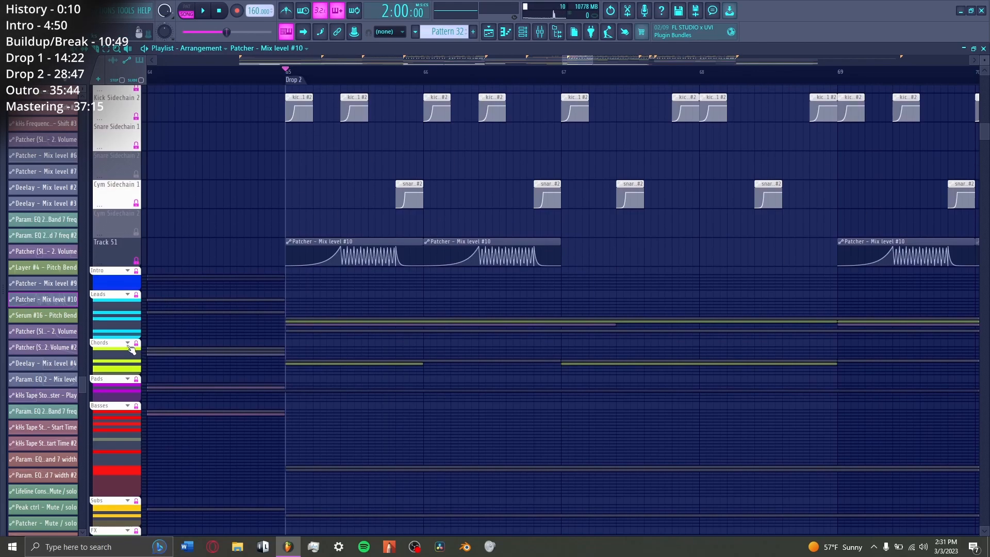
pyautogui.click(129, 344)
pyautogui.press('space')
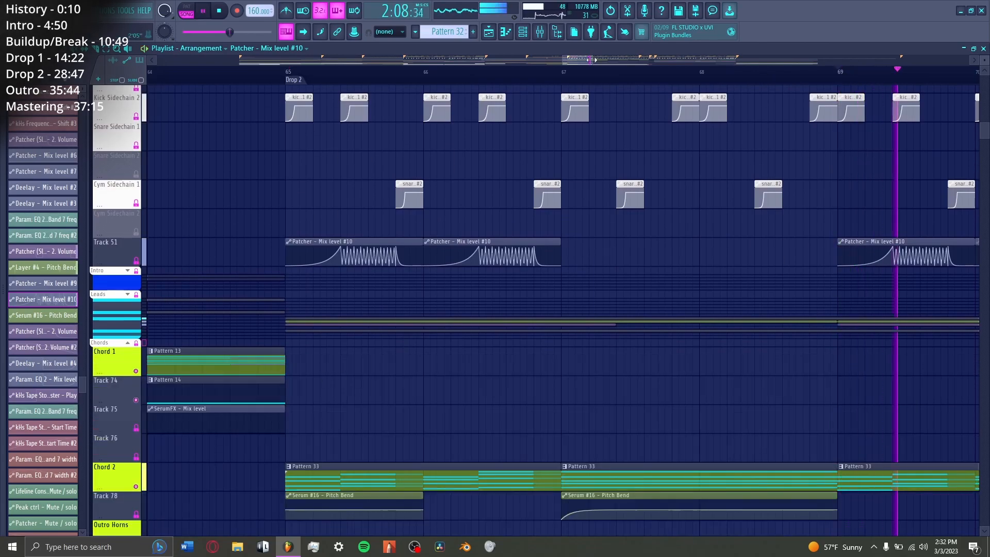
pyautogui.scroll(-2, 587, 72)
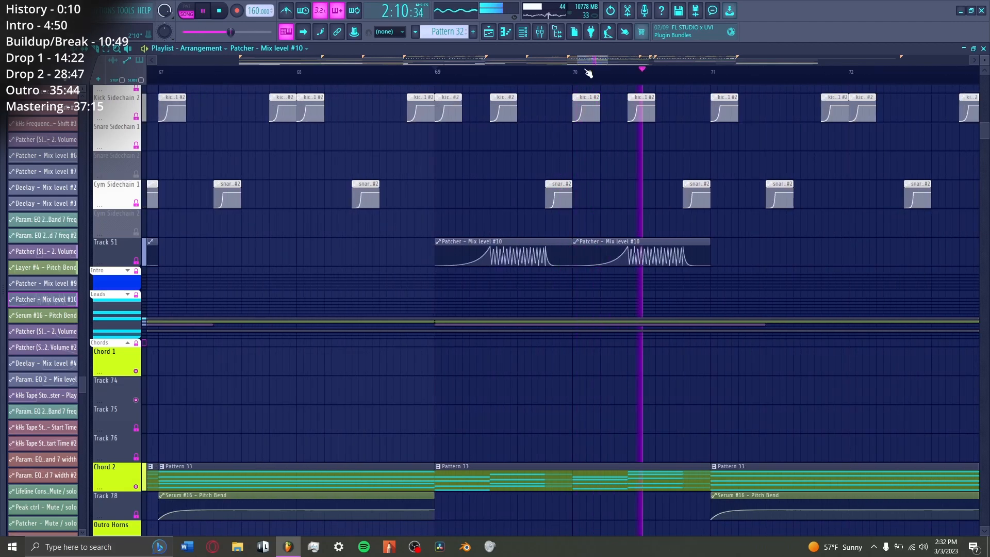
pyautogui.press('space')
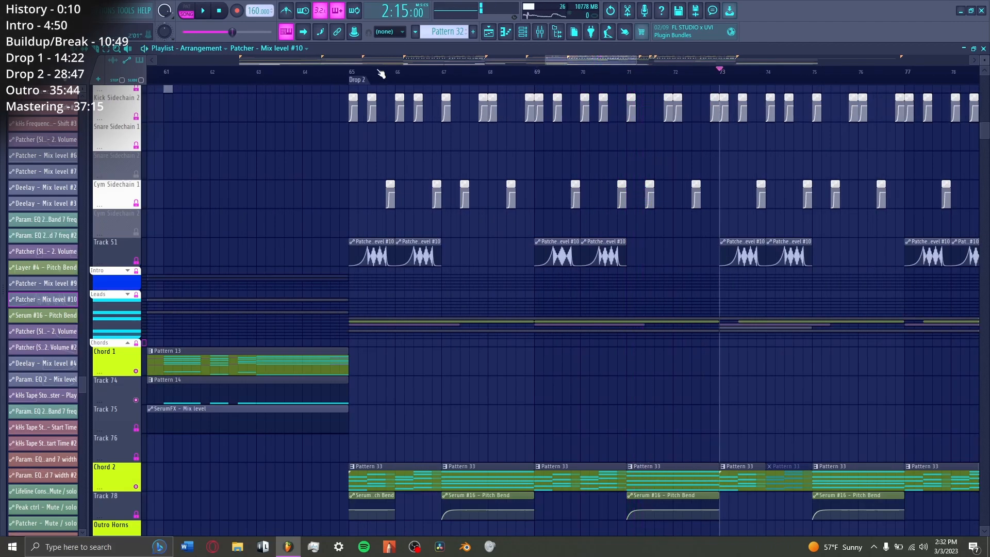
# Step: Return playback to the start of Drop 2, then go back to Drop 1 and view its kick, snare and ride patterns
pyautogui.click(352, 73)
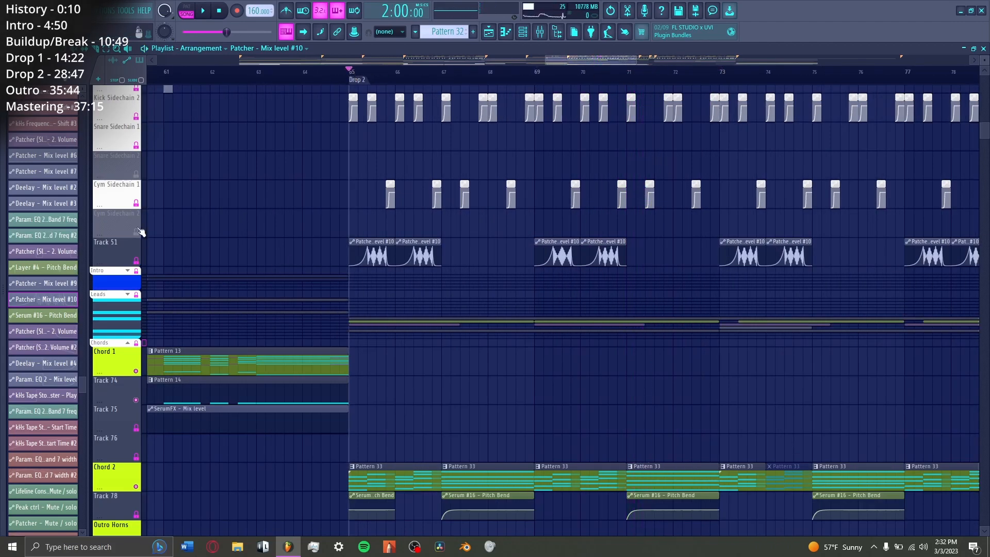
pyautogui.scroll(10, 278, 178)
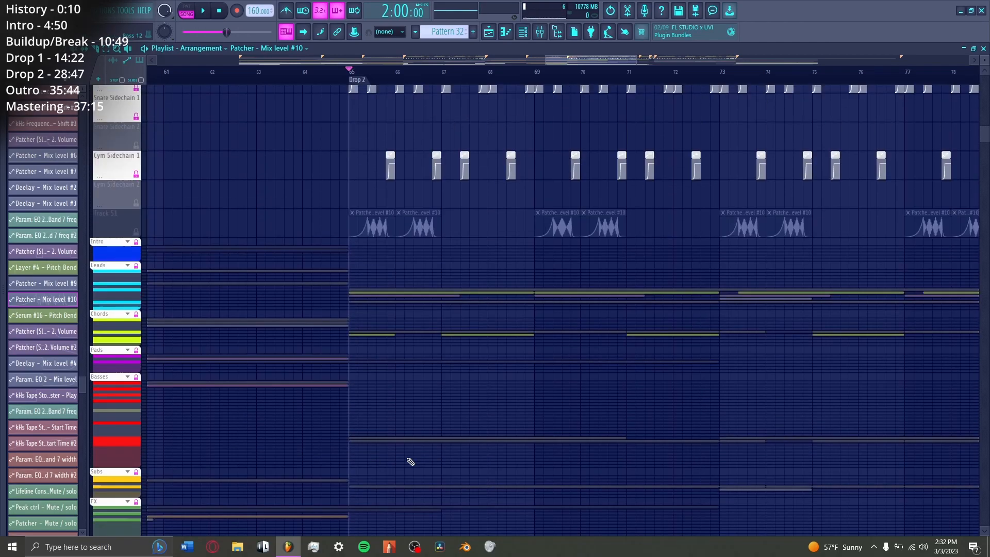
pyautogui.scroll(12, 425, 463)
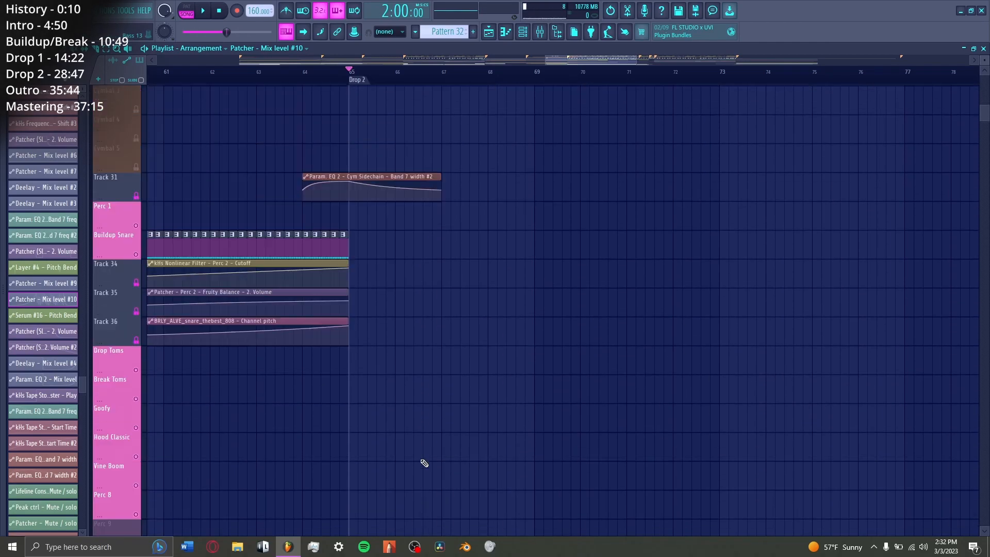
pyautogui.scroll(-4, 548, 70)
pyautogui.moveTo(567, 61); pyautogui.dragTo(447, 61)
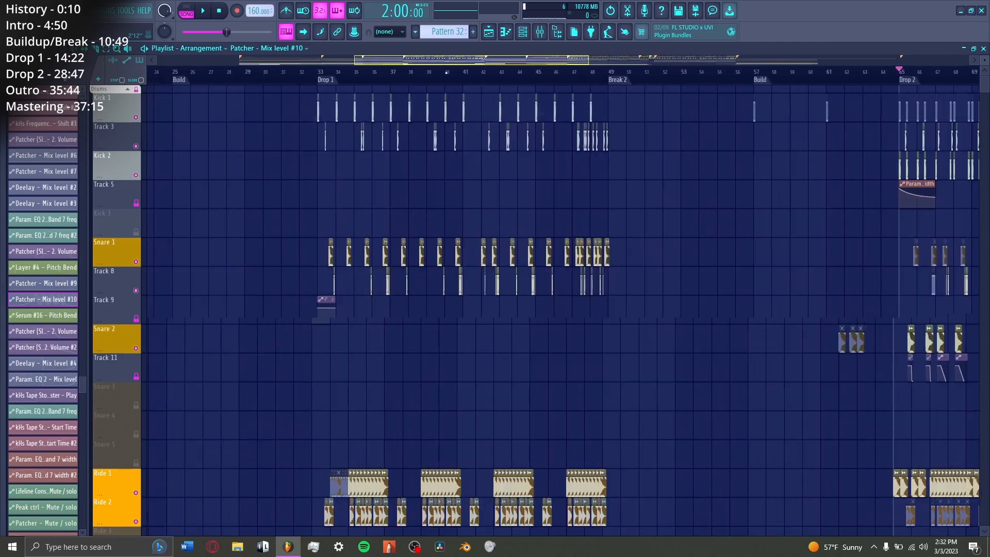
pyautogui.scroll(4, 320, 71)
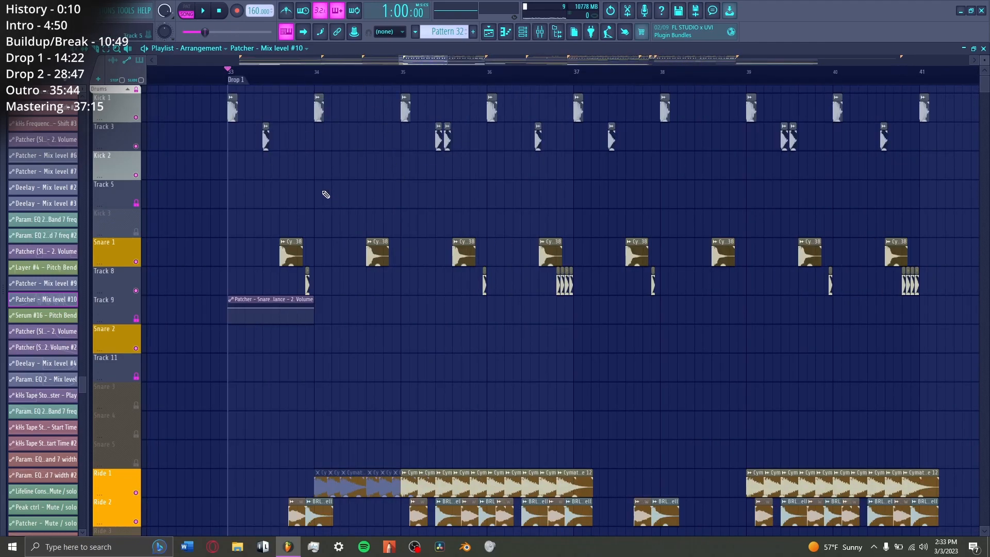
# Step: Play Drop 1's rides, hats and crashes from bar 33, and play them again from bar 35
pyautogui.scroll(-5, 326, 195)
pyautogui.press('space')
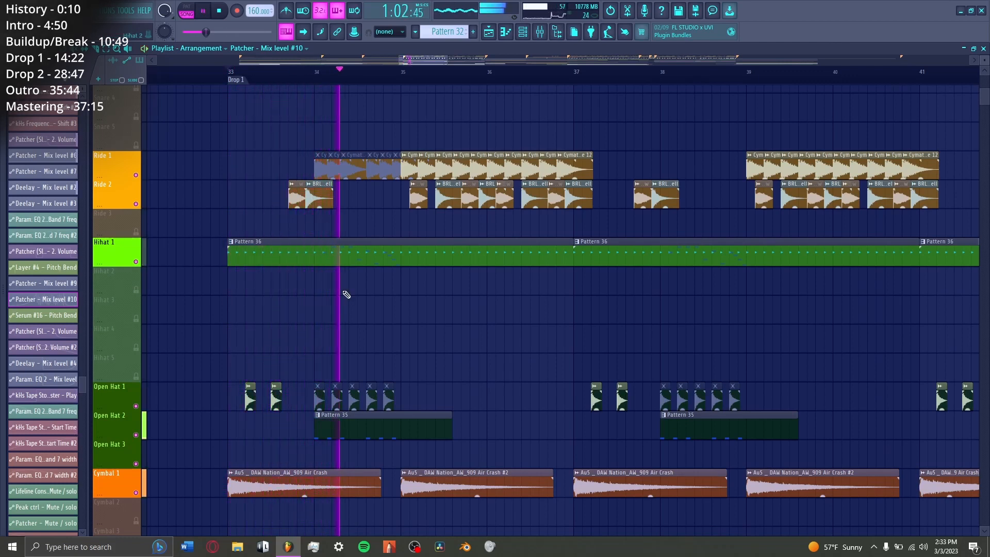
pyautogui.press('space')
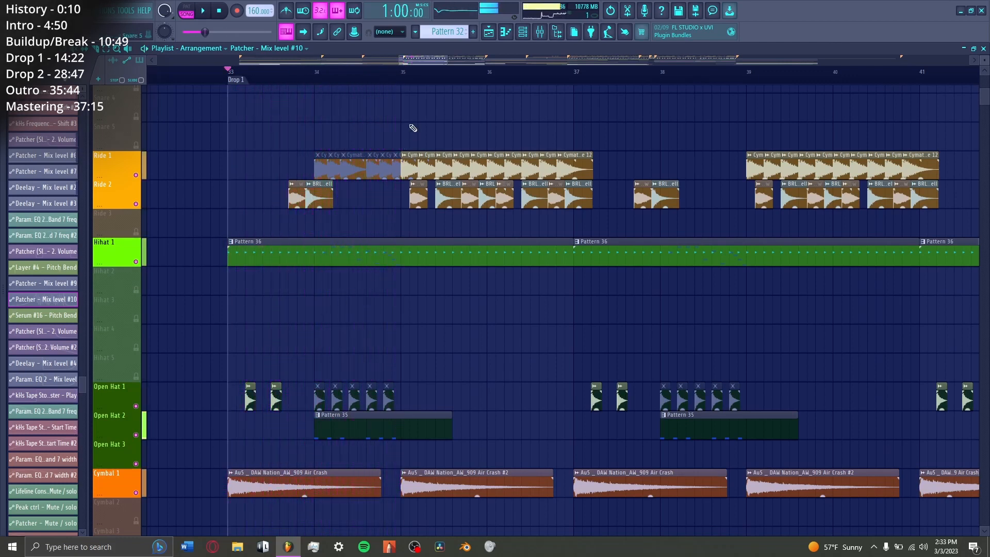
pyautogui.click(405, 72)
pyautogui.press('space')
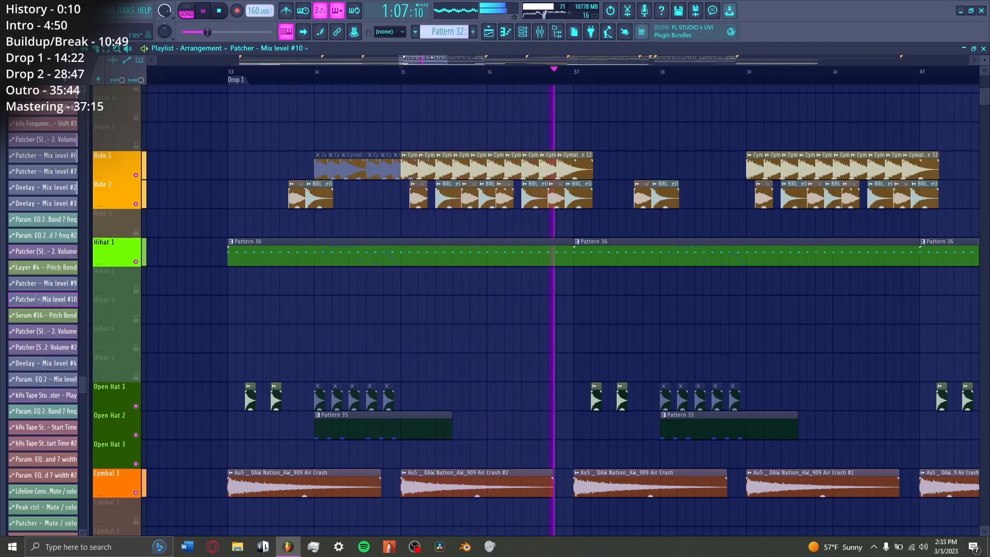
pyautogui.press('space')
# Step: Return playback to the start of Drop 2 at bar 65 and view its crashes, sidechain automation and chord tracks
pyautogui.moveTo(432, 60); pyautogui.dragTo(594, 45)
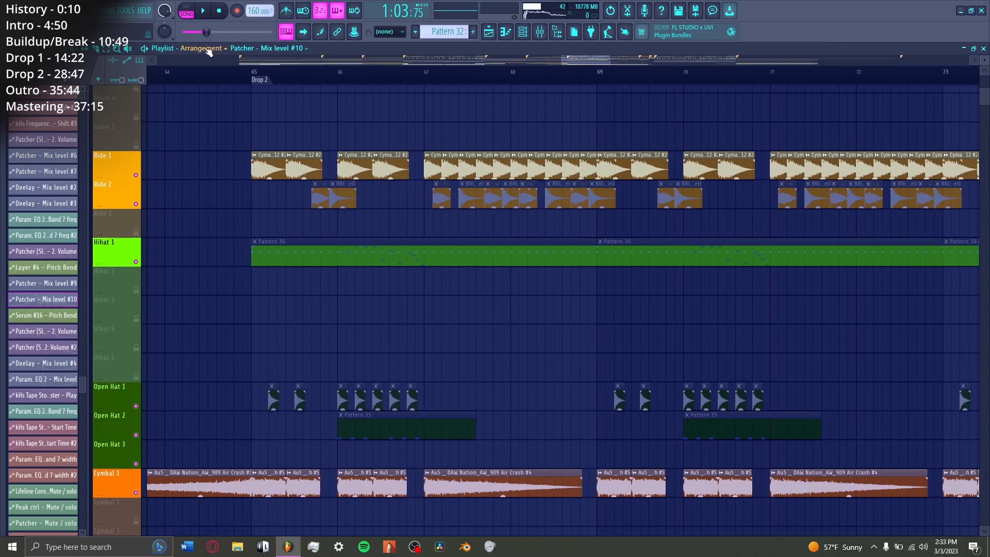
pyautogui.click(252, 76)
pyautogui.scroll(-5, 260, 235)
pyautogui.scroll(-5, 260, 234)
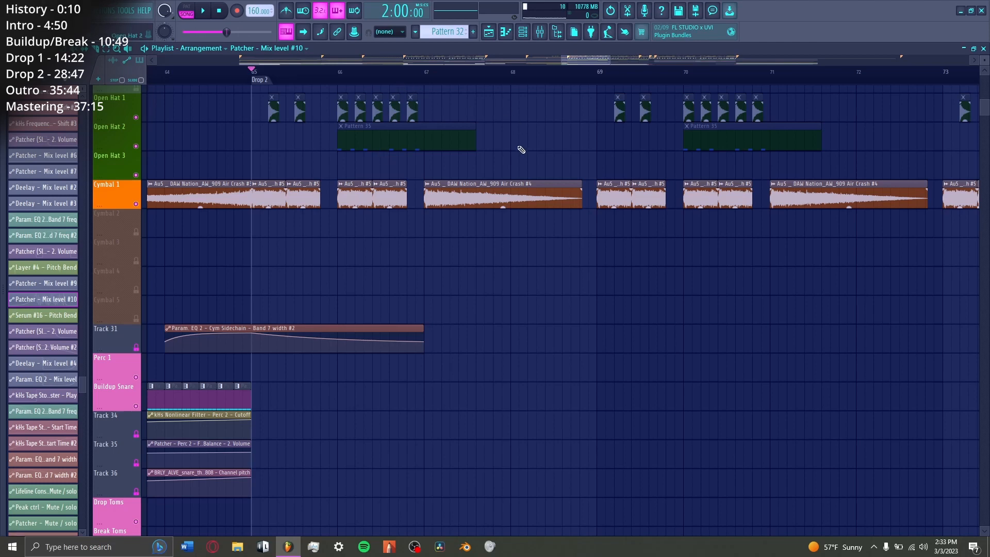
pyautogui.scroll(-1, 488, 286)
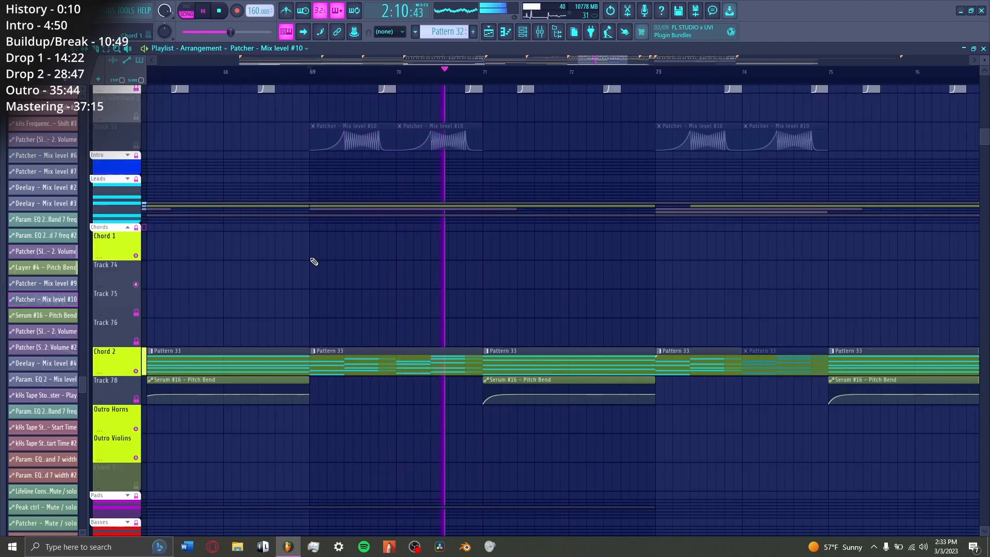
# Step: Play the Chord 2 part from bar 71 with its Serum #16 pitch bend automation
pyautogui.press('space')
pyautogui.click(491, 74)
pyautogui.press('space')
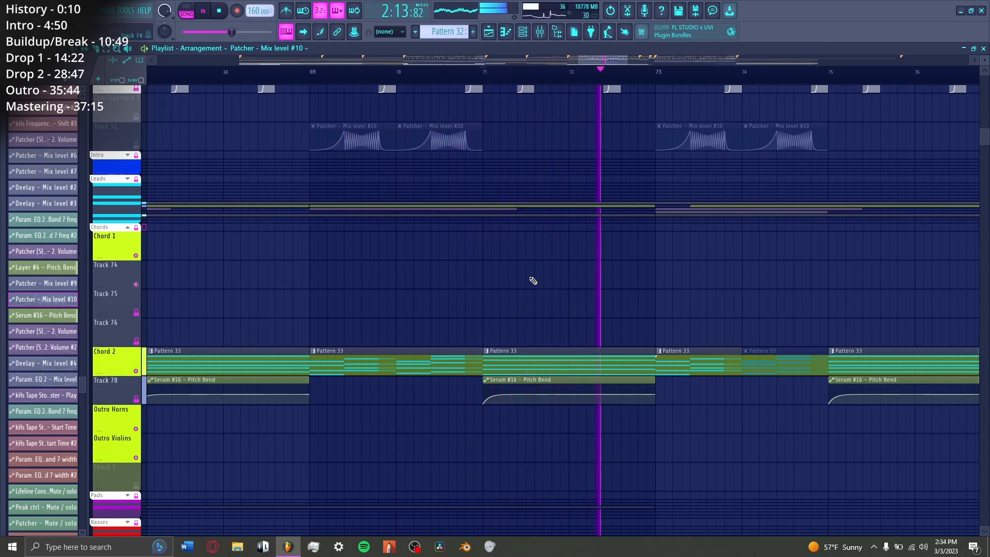
pyautogui.press('space')
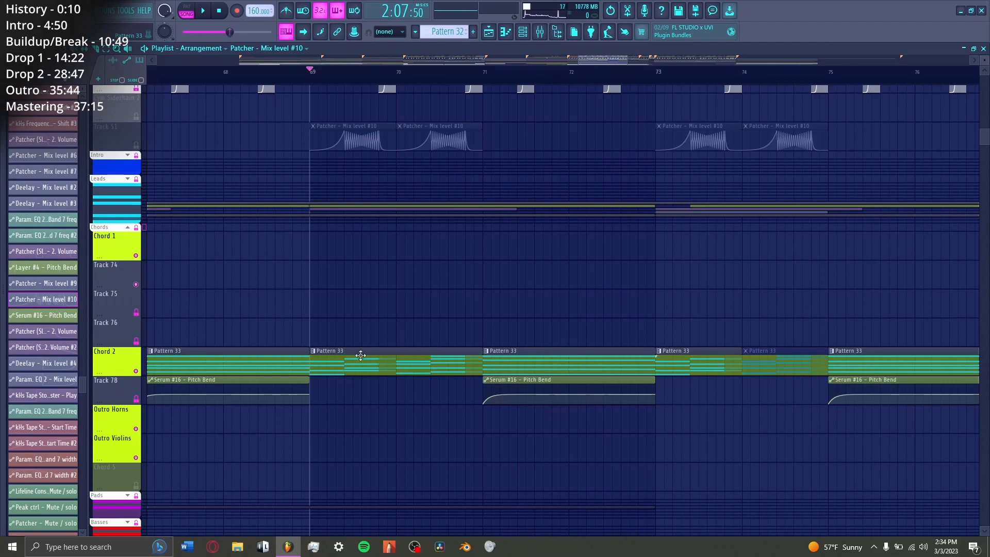
# Step: View Drop 2's sidechains and drums, place playback at the second Snare 2 hit in bar 71, and solo the Snare 2 track
pyautogui.scroll(15, 387, 365)
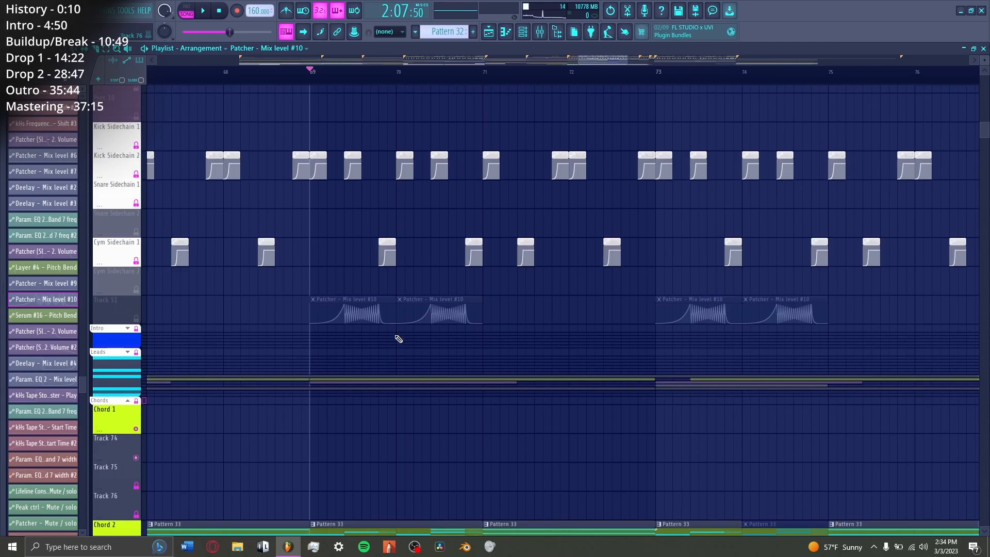
pyautogui.scroll(5, 480, 322)
pyautogui.keyDown('ctrl'); pyautogui.scroll(3, 404, 270); pyautogui.keyUp('ctrl')
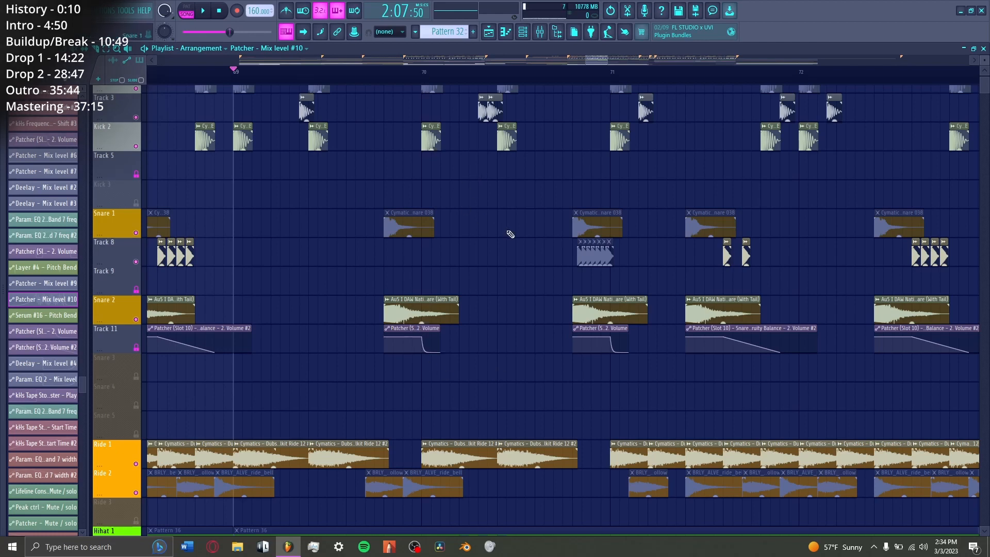
pyautogui.scroll(1, 510, 234)
pyautogui.hscroll(3, 516, 227)
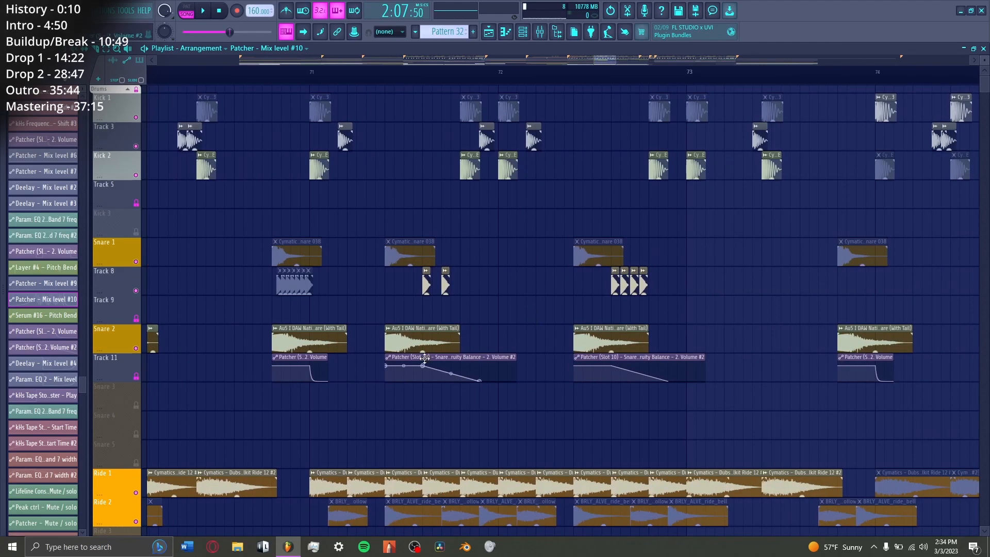
pyautogui.click(387, 72)
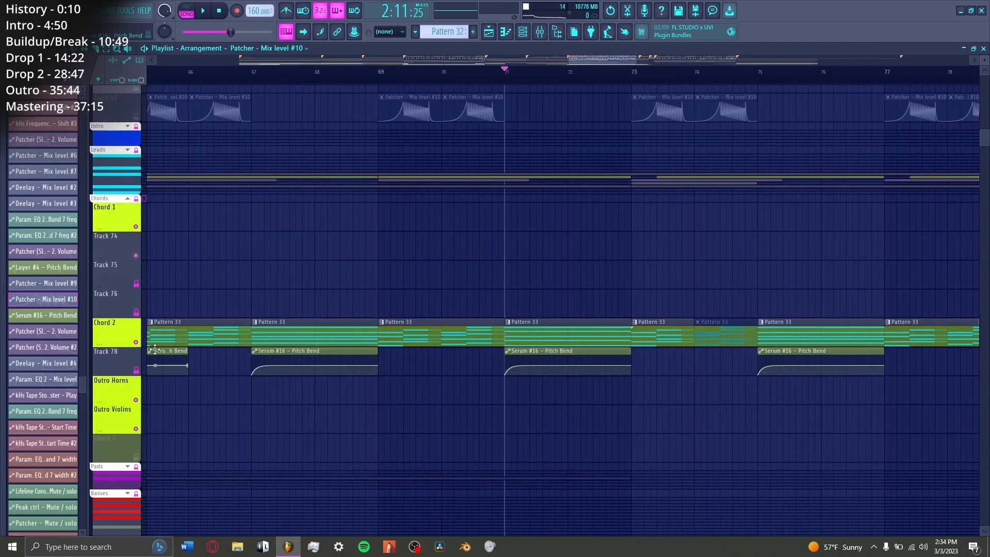
pyautogui.rightClick(135, 341)
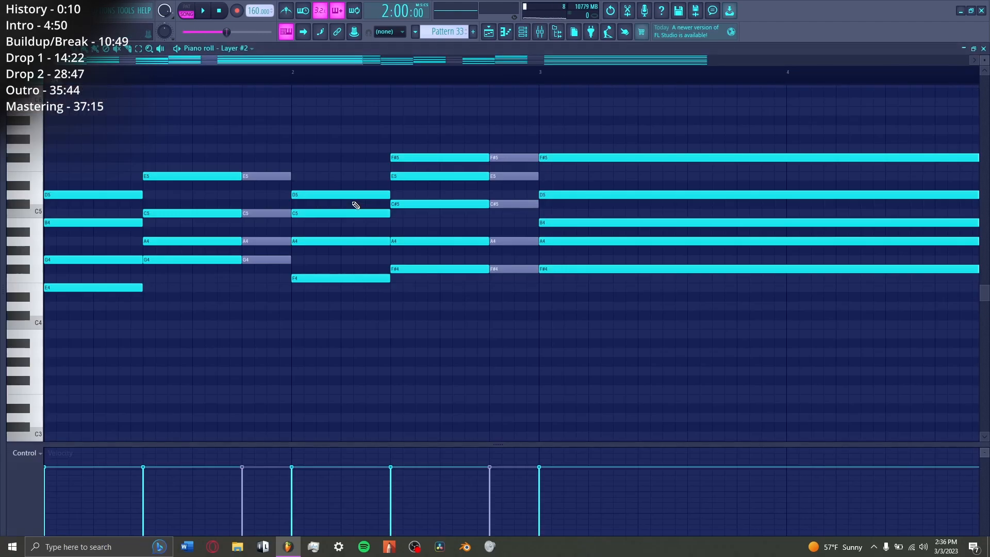
# Step: Audition the chords of Pattern 33's Layer #2 one after another in the piano roll
pyautogui.scroll(-3, 364, 72)
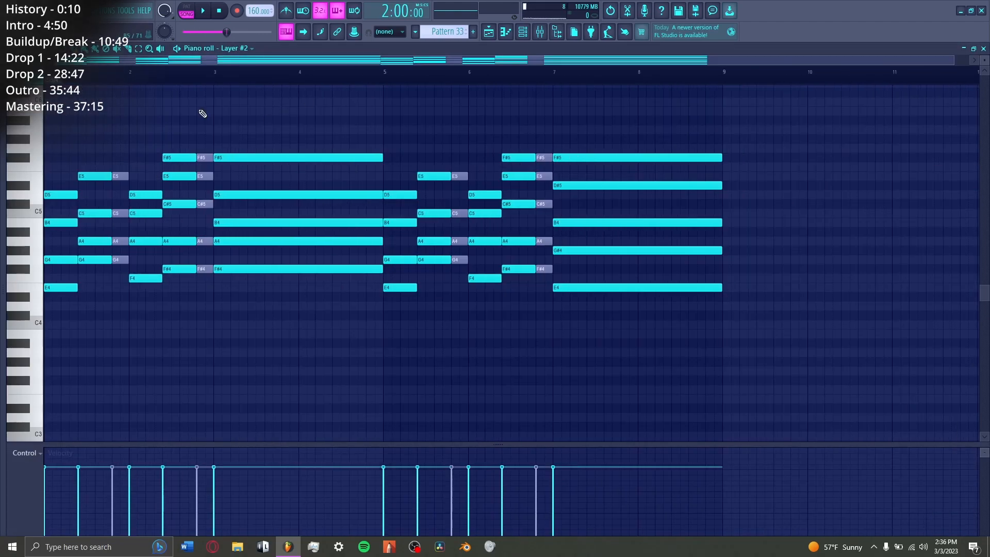
pyautogui.click(161, 48)
pyautogui.click(62, 128)
pyautogui.click(94, 127)
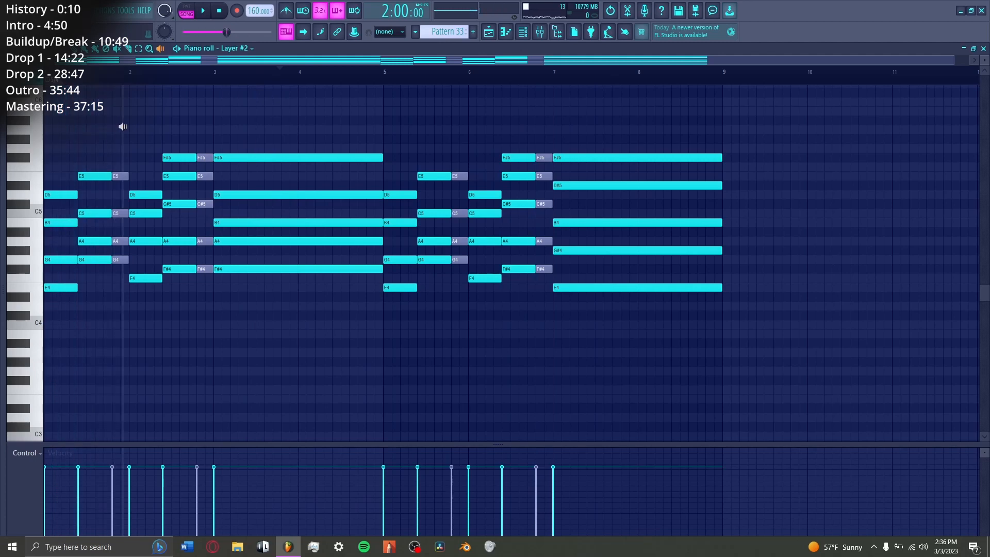
pyautogui.click(142, 122)
pyautogui.click(185, 119)
pyautogui.click(320, 114)
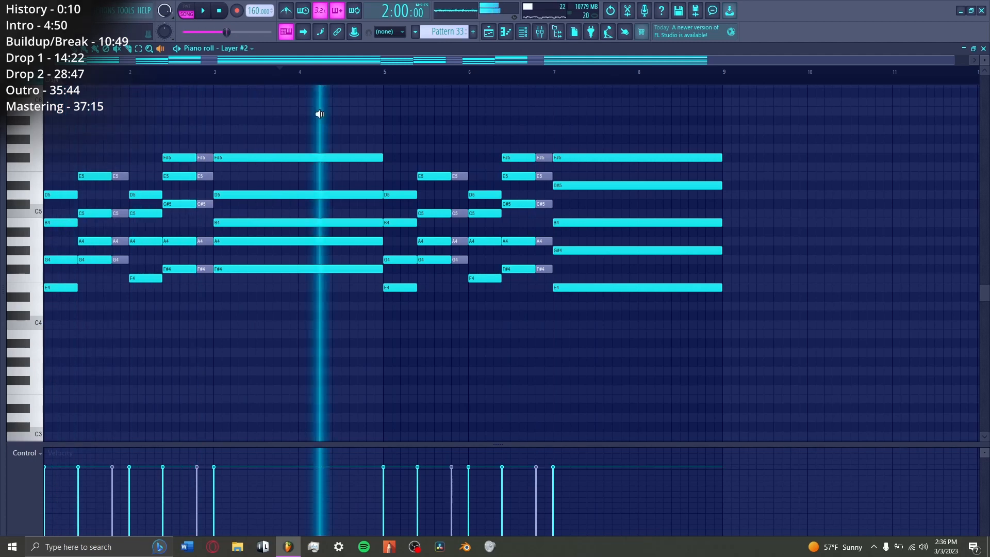
pyautogui.click(404, 108)
pyautogui.click(437, 106)
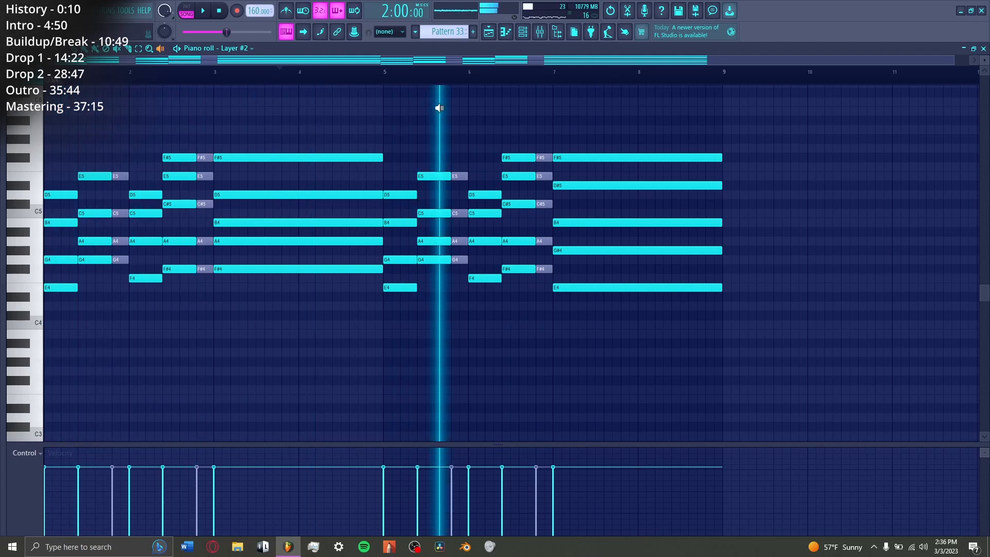
pyautogui.click(469, 107)
pyautogui.click(515, 106)
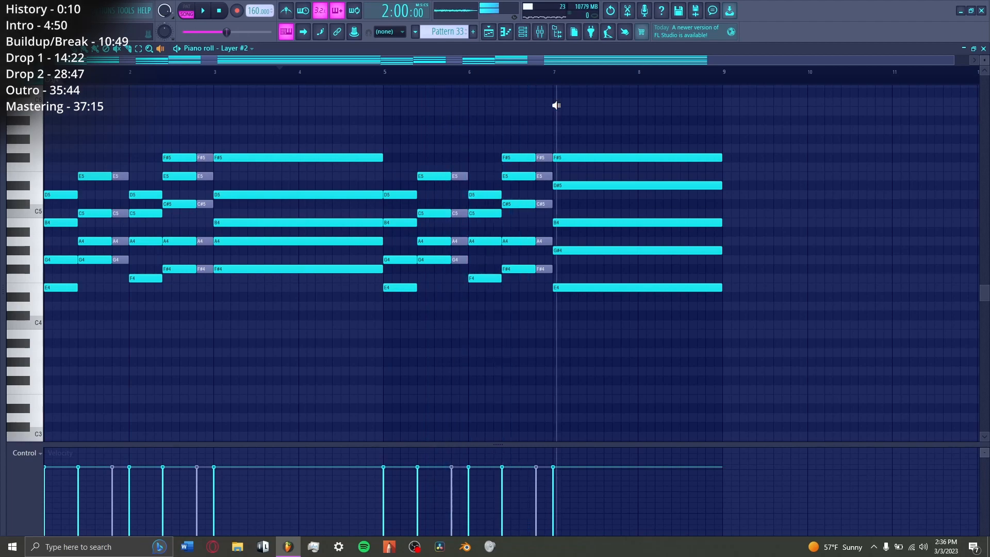
pyautogui.click(582, 107)
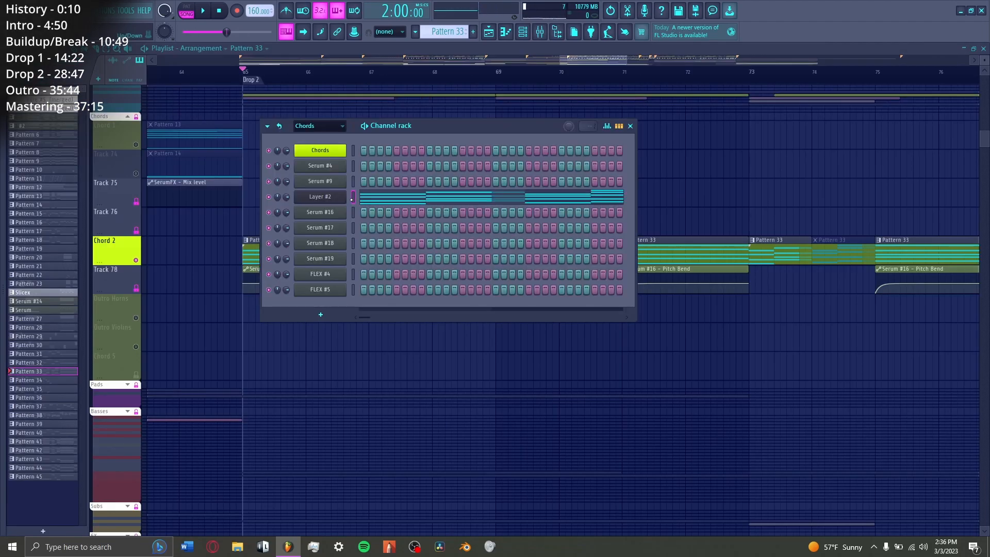
# Step: View Serum #16's oscillators and look through Serum #17's global, matrix, effects and oscillator pages
pyautogui.click(321, 212)
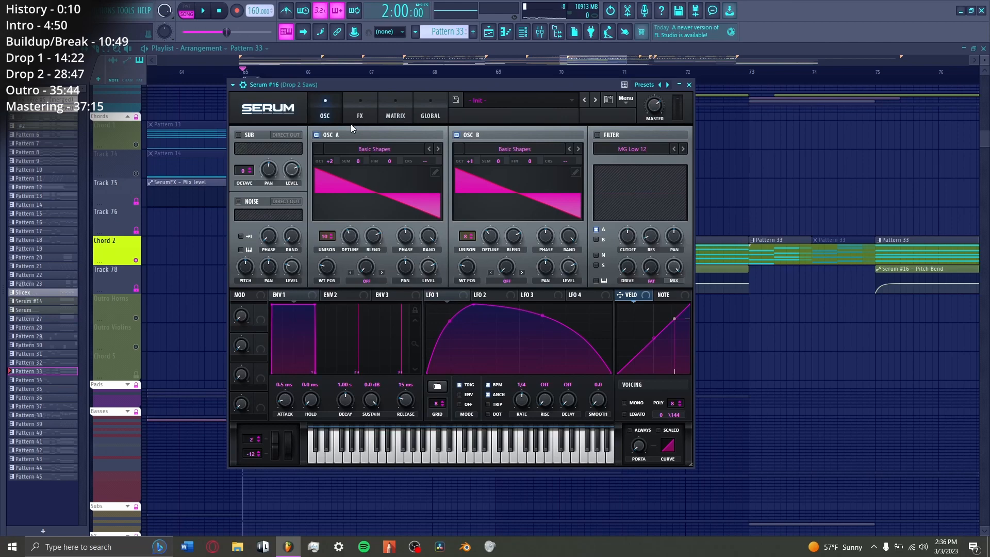
pyautogui.press('q')
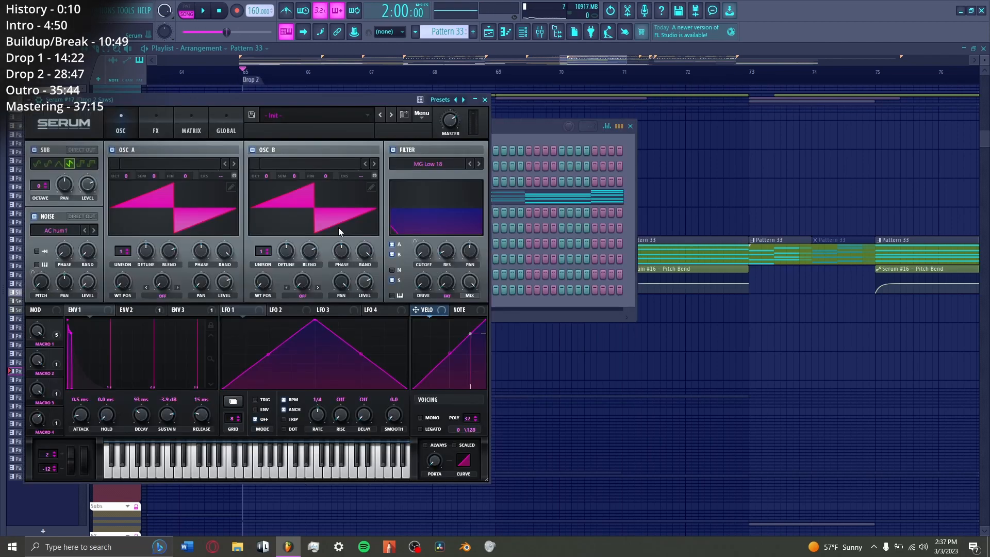
pyautogui.click(226, 130)
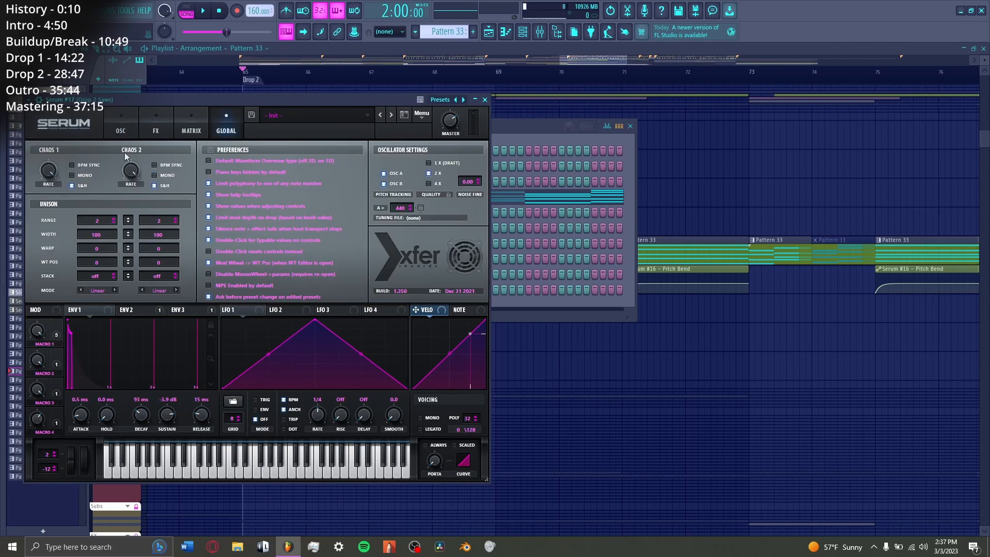
pyautogui.click(187, 119)
pyautogui.click(155, 123)
pyautogui.click(117, 122)
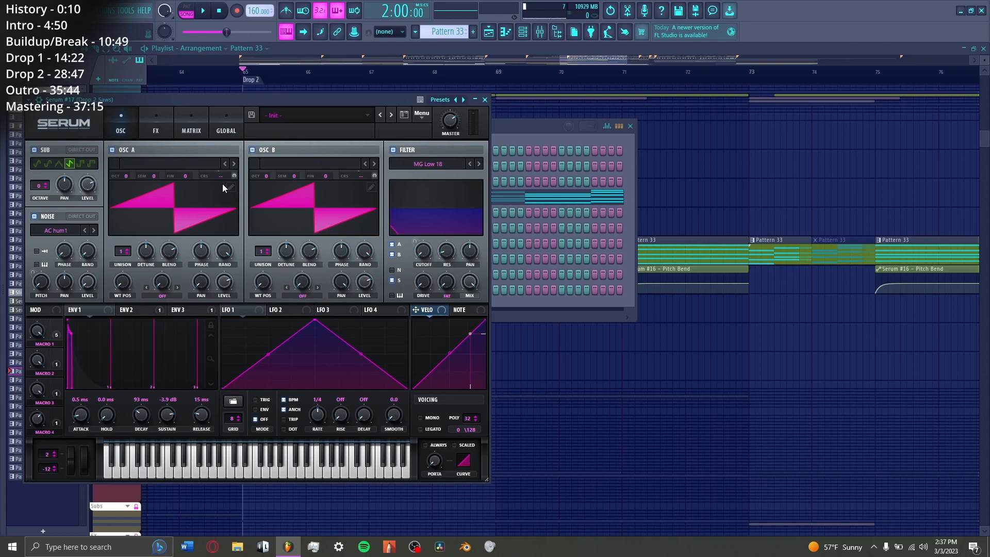
# Step: Audition Serum #17 with a few notes, and view Serum #18's oscillator and effects pages
pyautogui.press('z')
pyautogui.press('c')
pyautogui.press('b')
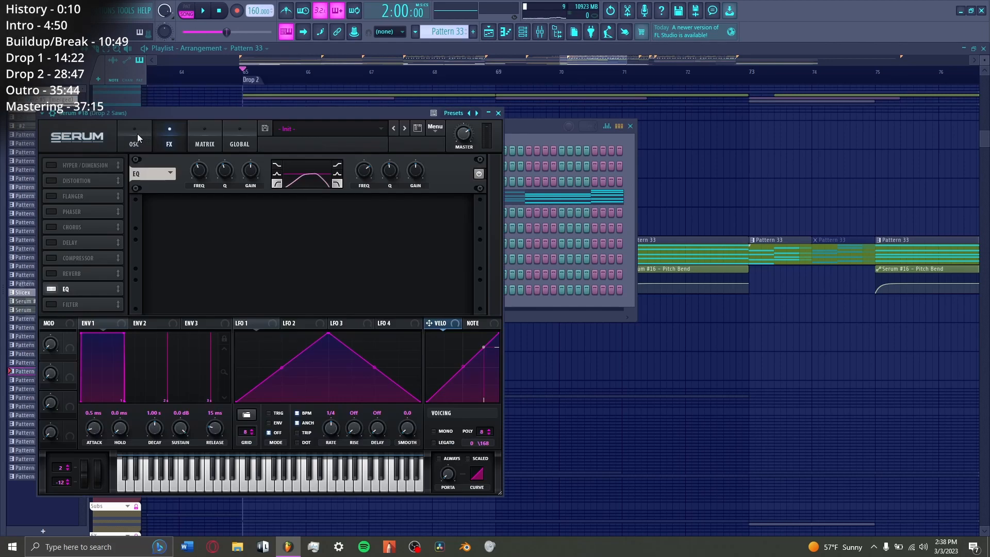
pyautogui.click(133, 138)
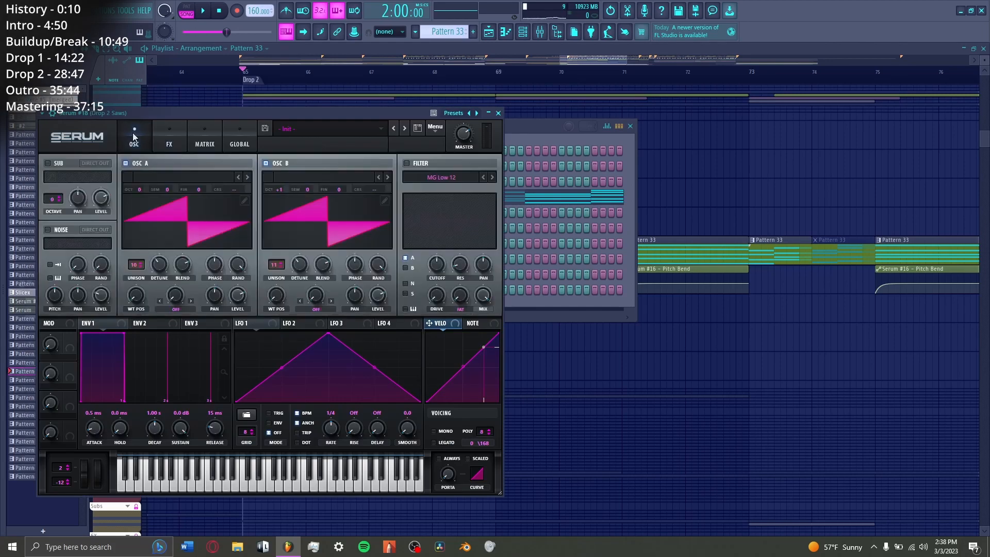
pyautogui.click(162, 136)
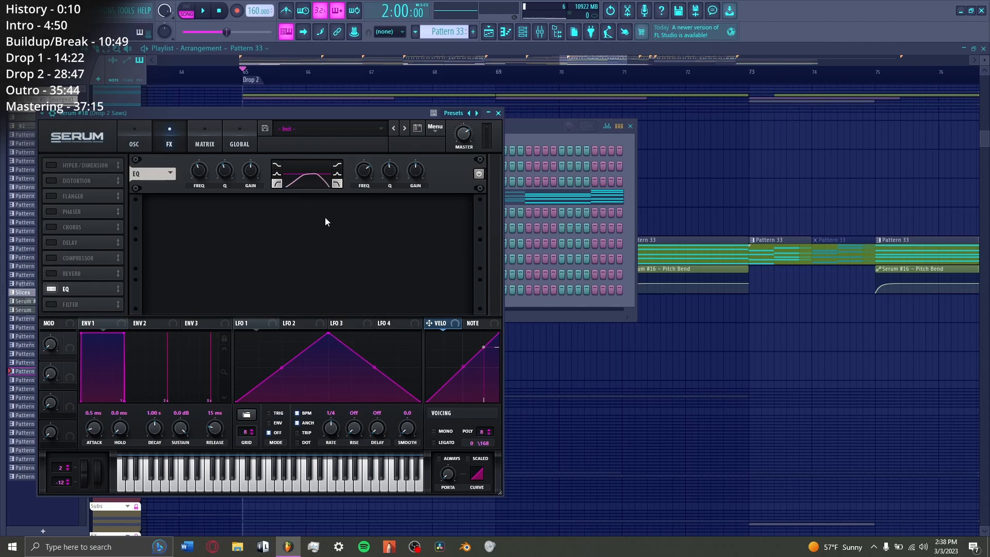
pyautogui.press('Escape')
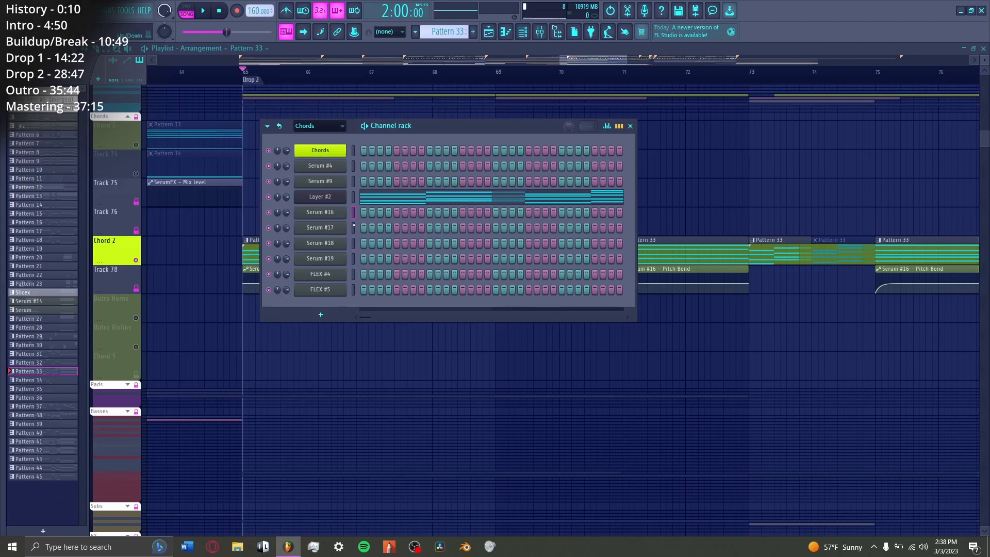
# Step: View Serum #19's oscillator and effects pages
pyautogui.click(340, 236)
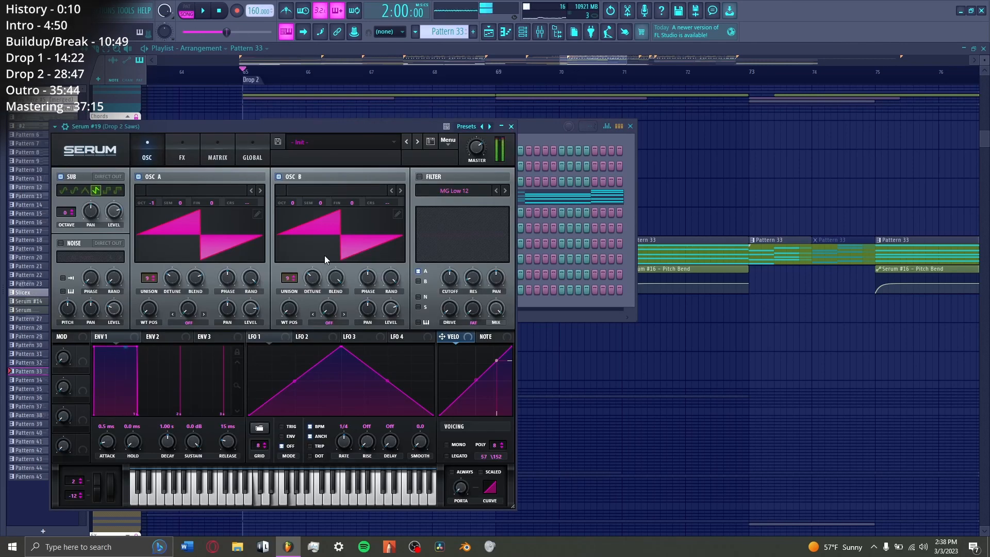
pyautogui.click(182, 154)
pyautogui.click(150, 157)
pyautogui.press('Escape')
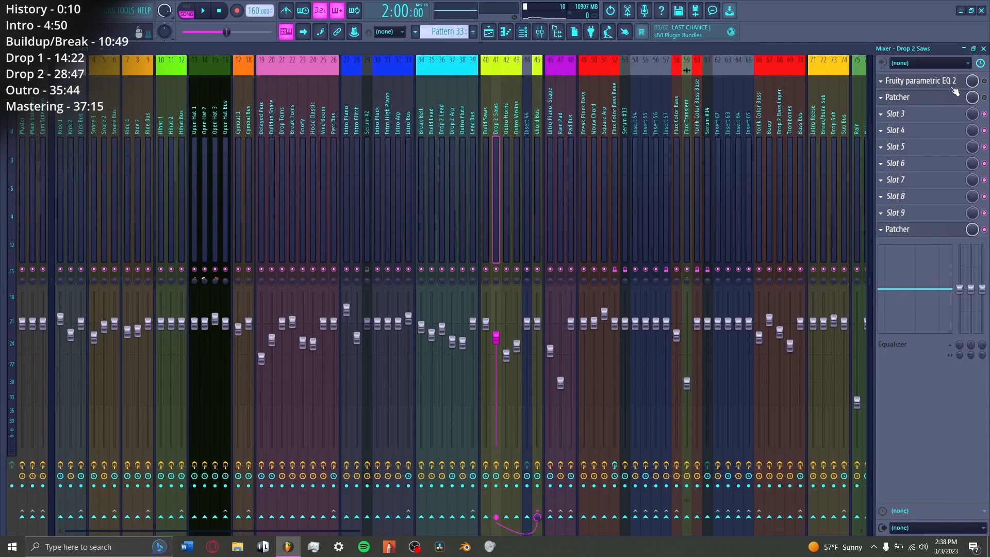
# Step: Look through the Drop 2 Saws mixer insert's effects, including its Patcher and Fruity parametric EQ 2
pyautogui.click(953, 85)
pyautogui.click(950, 86)
pyautogui.click(944, 99)
pyautogui.moveTo(258, 125); pyautogui.dragTo(364, 134)
pyautogui.doubleClick(324, 235)
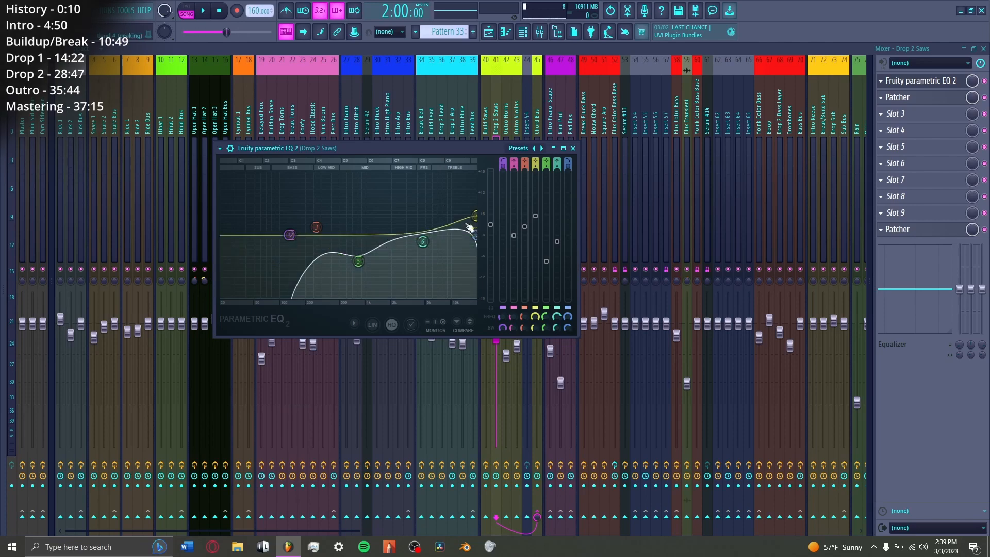
# Step: Play the Drop 2 Saws chords while checking their Fruity parametric EQ 2, and return to the playlist
pyautogui.press('space')
pyautogui.click(946, 79)
pyautogui.click(935, 85)
pyautogui.press('Escape')
pyautogui.press('Escape')
pyautogui.press('Escape')
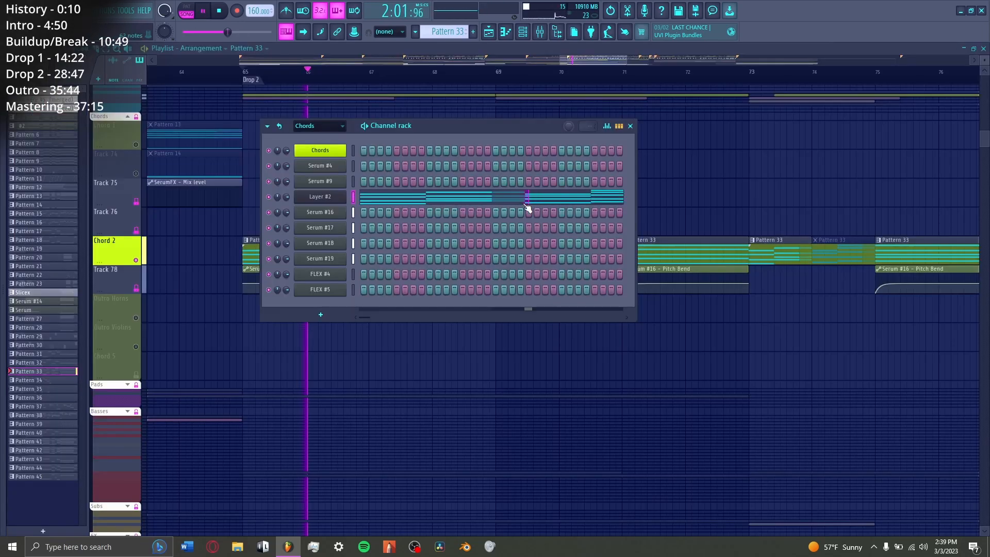
pyautogui.press('space')
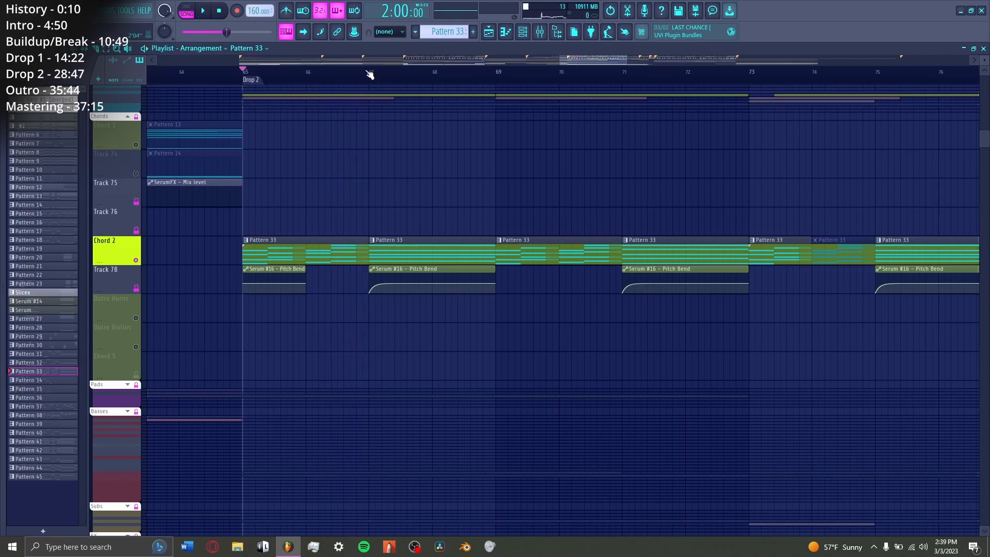
# Step: Play the Chord 2 part from bar 67 with its Serum #16 pitch bend automation
pyautogui.scroll(3, 370, 75)
pyautogui.click(375, 77)
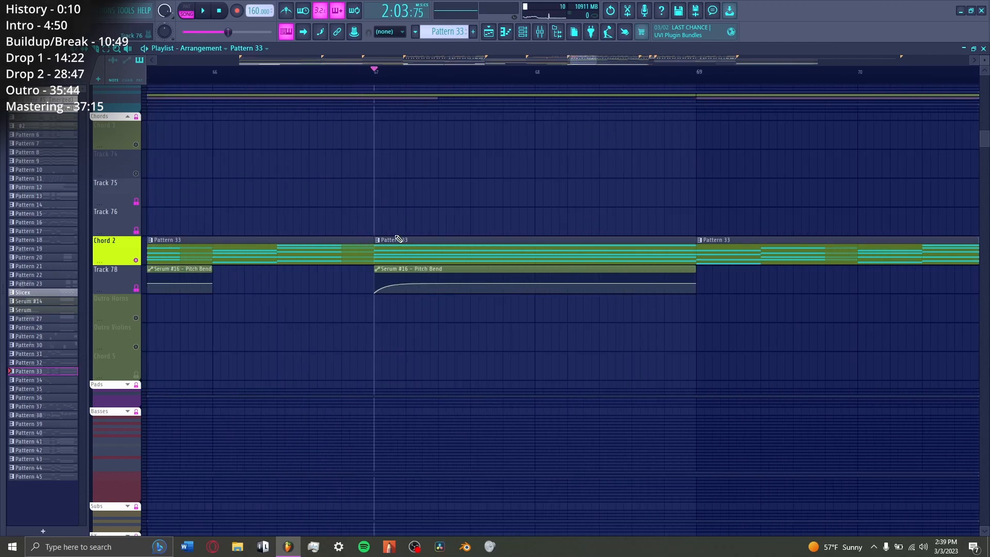
pyautogui.press('space')
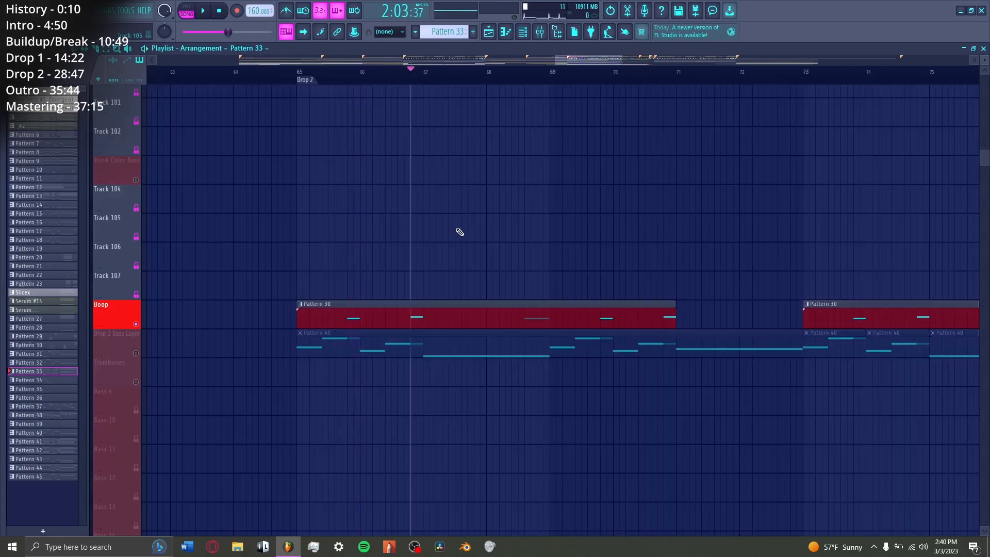
# Step: Play the Boop and Drop 2 Bass Layer tracks in turn, and view the bass layer's Serum oscillators and effects
pyautogui.press('space')
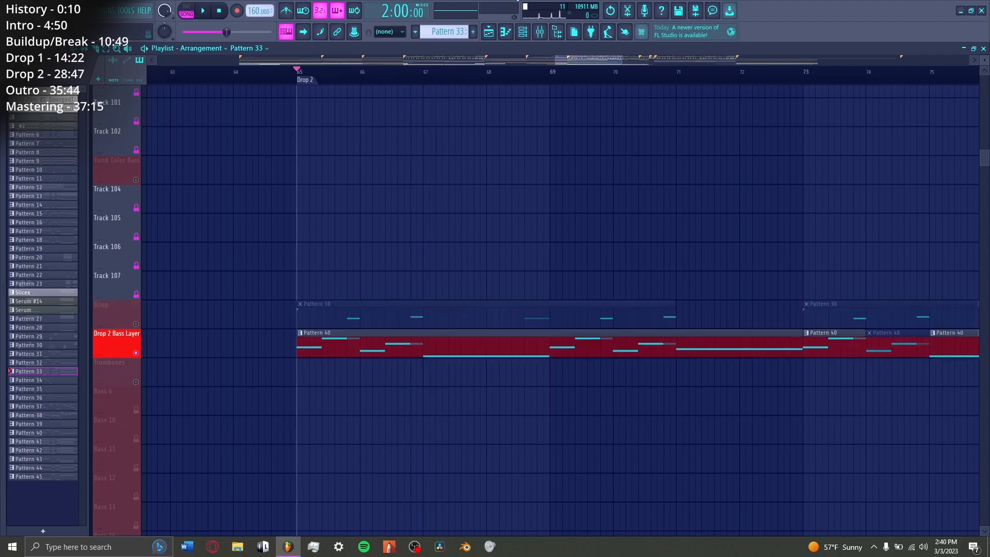
pyautogui.press('space')
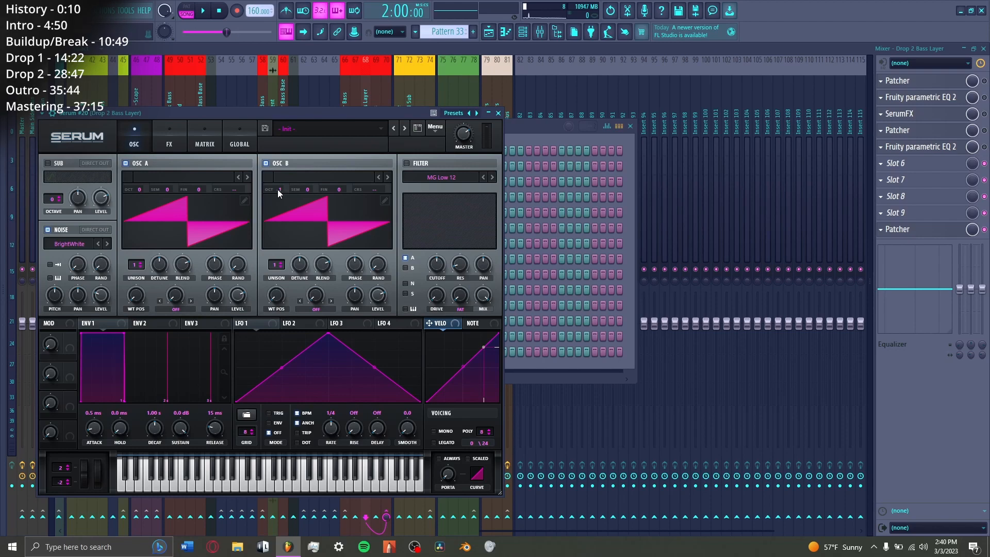
pyautogui.click(160, 135)
pyautogui.press('Escape')
# Step: Enable the first Patcher on the Drop 2 Bass Layer insert, view it, and play the bass through it
pyautogui.click(928, 81)
pyautogui.press('Escape')
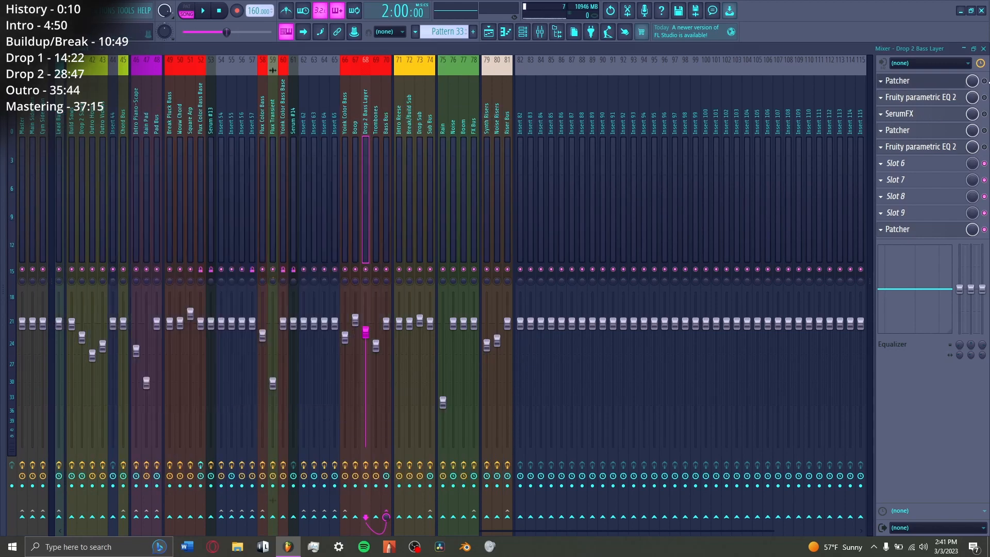
pyautogui.click(984, 81)
pyautogui.press('space')
pyautogui.click(928, 82)
pyautogui.press('Escape')
pyautogui.press('space')
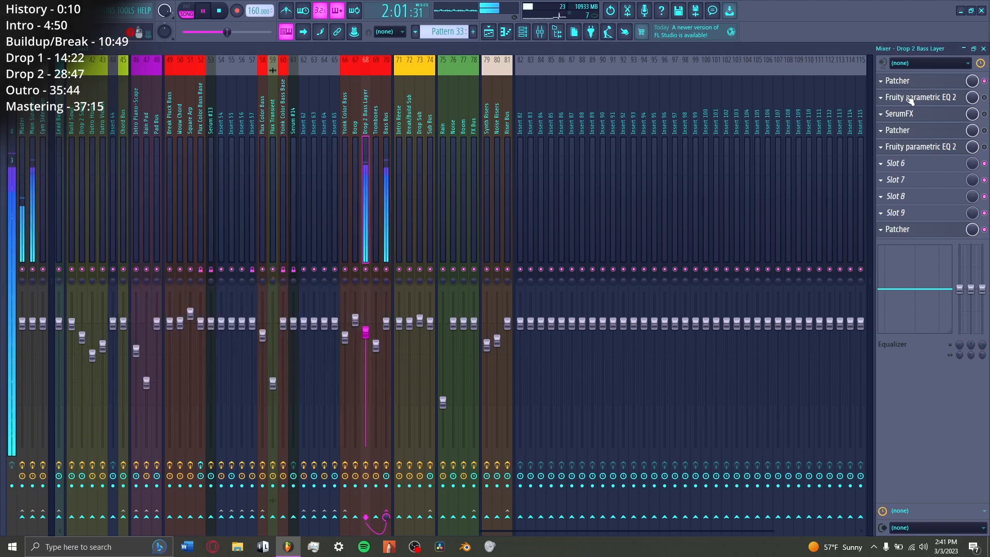
# Step: View the first Fruity parametric EQ 2 on the Drop 2 Bass Layer insert and play the bass through it
pyautogui.click(920, 98)
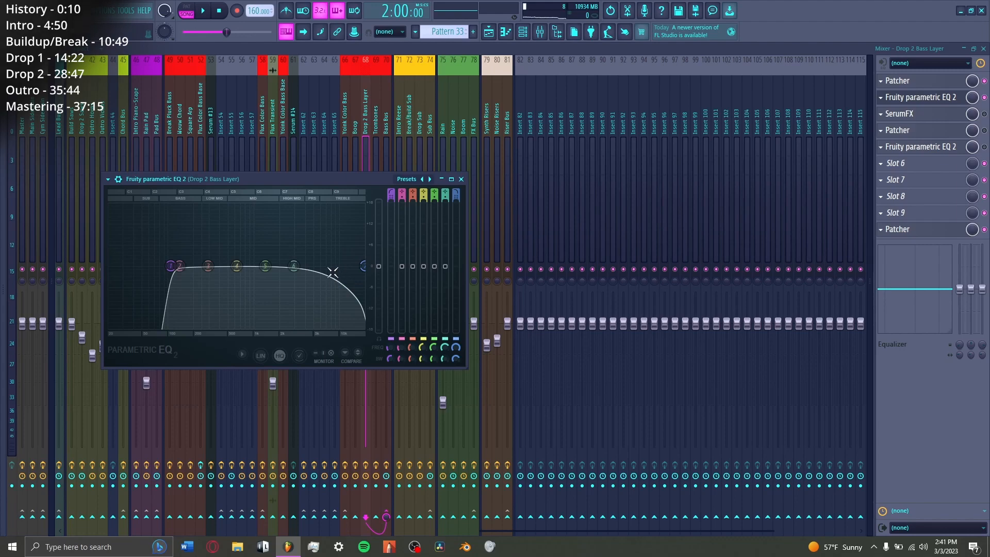
pyautogui.press('space')
pyautogui.press('Escape')
pyautogui.press('space')
# Step: Enable SerumFX on the Drop 2 Bass Layer insert and play the bass with its Hyper/Dimension settings in view
pyautogui.click(984, 114)
pyautogui.click(923, 114)
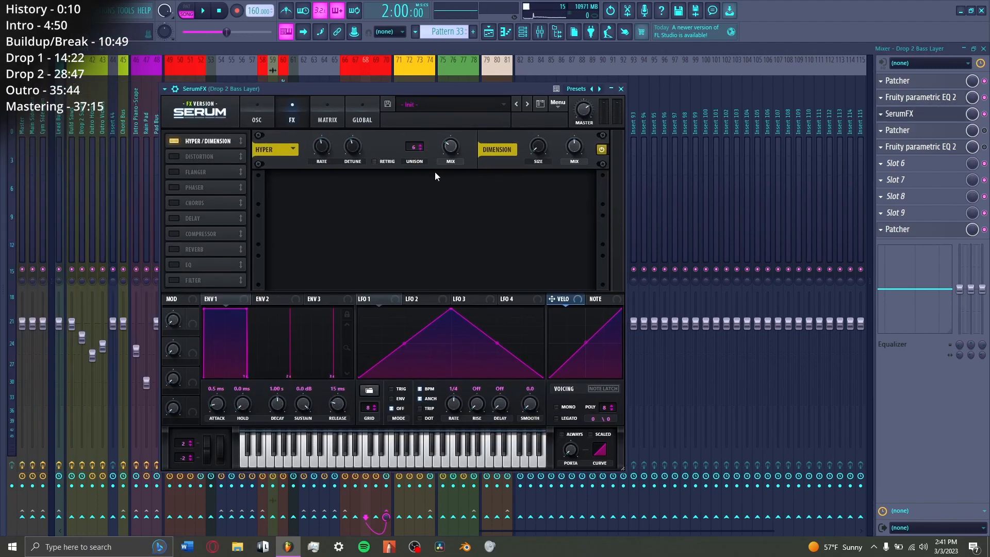
pyautogui.press('space')
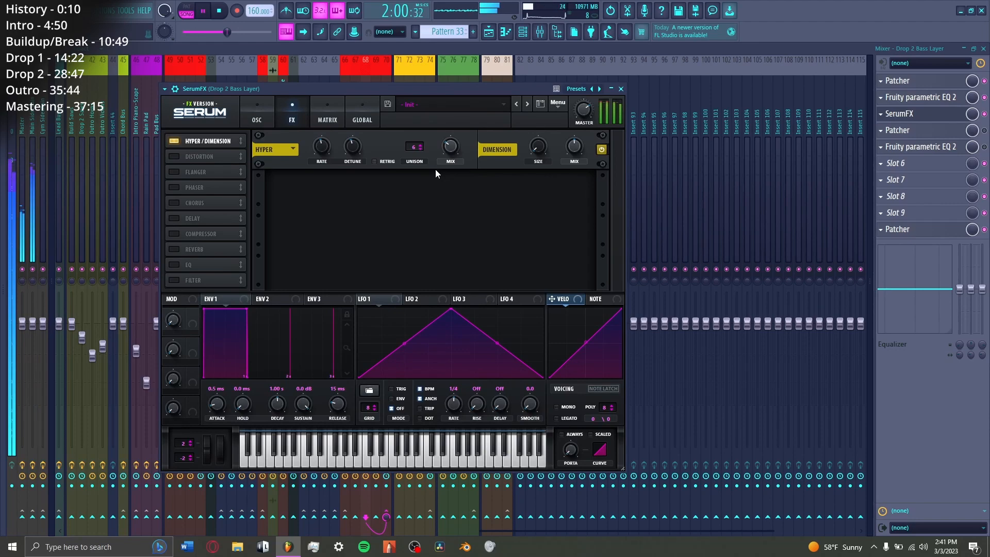
# Step: View the side/stereo EQ inside the Drop 2 Bass Layer's second Patcher and play the bass through it
pyautogui.click(949, 133)
pyautogui.press('space')
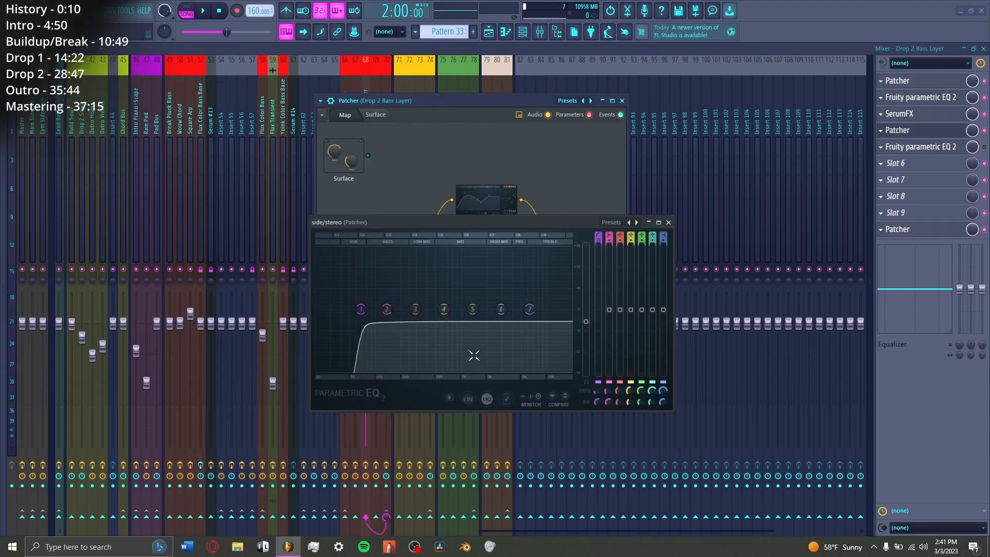
pyautogui.press('Escape')
pyautogui.press('space')
# Step: Enable the second Fruity parametric EQ 2 on the Drop 2 Bass Layer insert and play the bass through it
pyautogui.click(930, 150)
pyautogui.press('space')
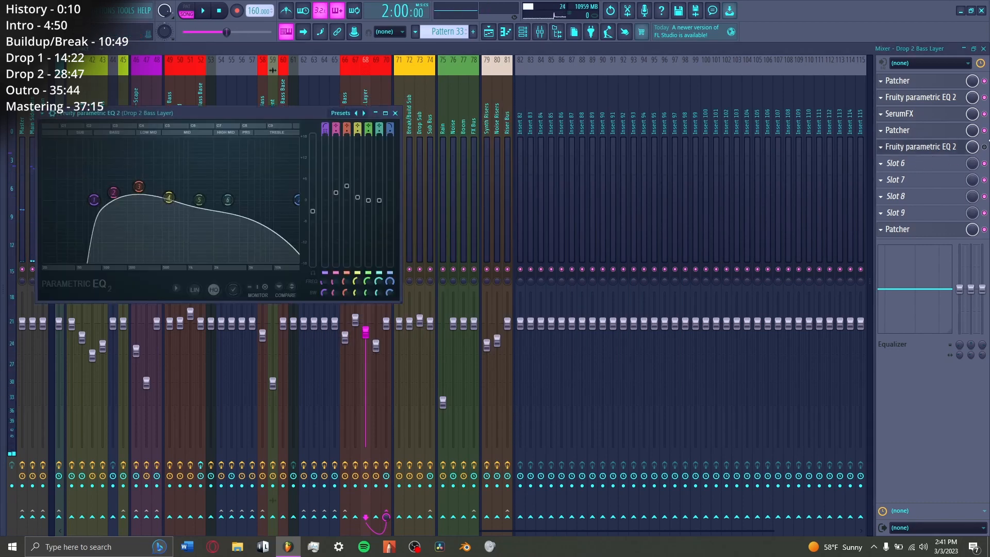
pyautogui.click(985, 148)
pyautogui.click(933, 150)
pyautogui.click(932, 151)
pyautogui.press('space')
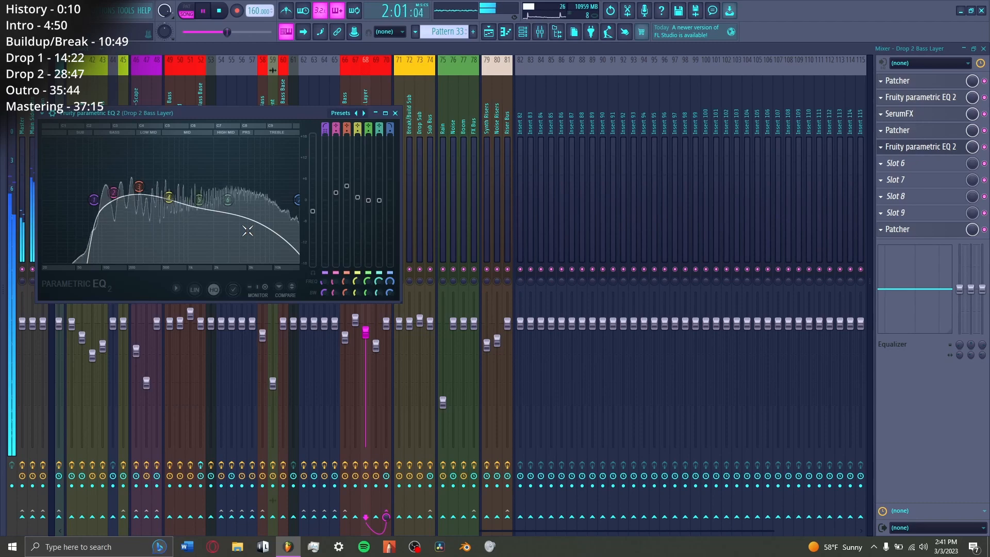
pyautogui.press('space')
# Step: View the Drop Sub's patterns and EQ mix level automation in the playlist, and play the soloed Drop Sub track
pyautogui.press('F5')
pyautogui.scroll(6, 571, 80)
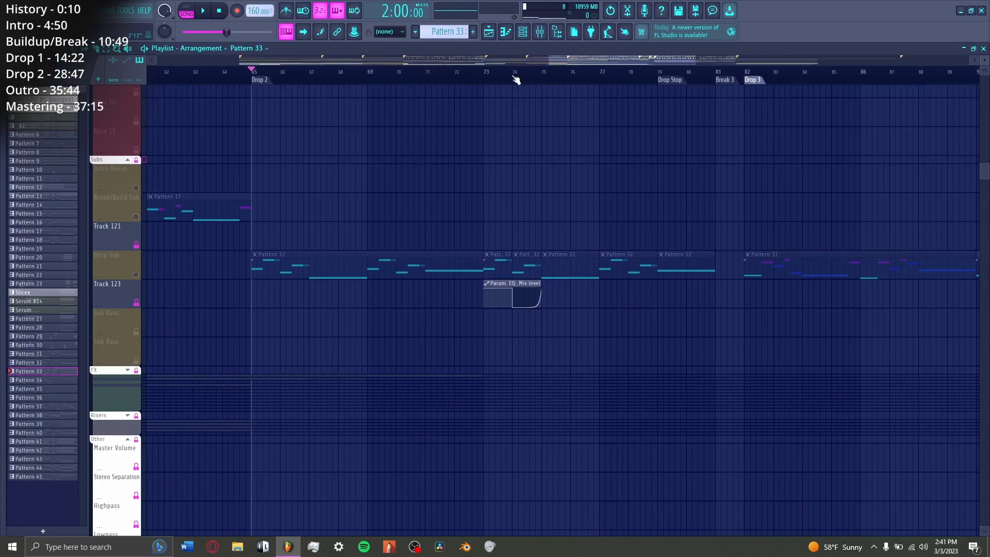
pyautogui.scroll(3, 440, 80)
pyautogui.scroll(-2, 399, 85)
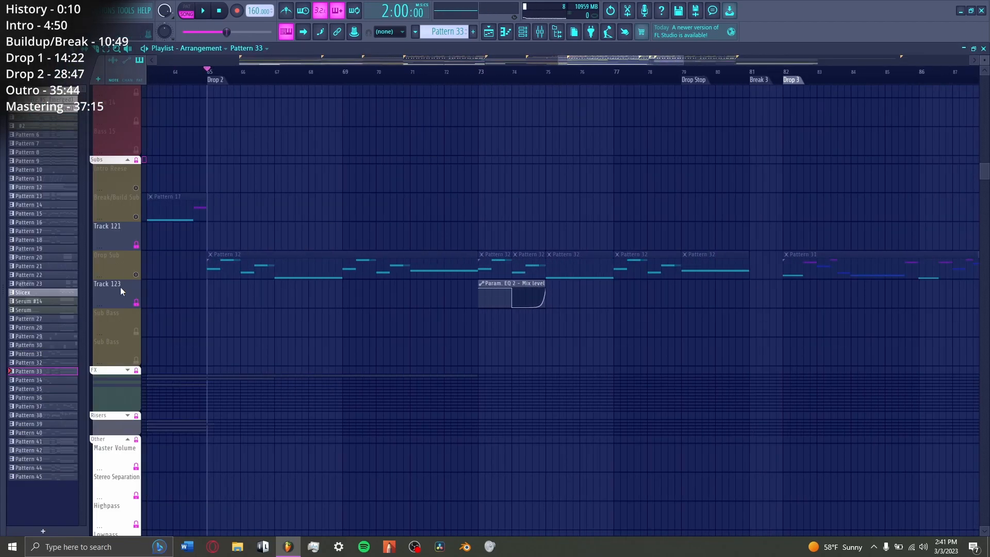
pyautogui.rightClick(136, 275)
pyautogui.press('space')
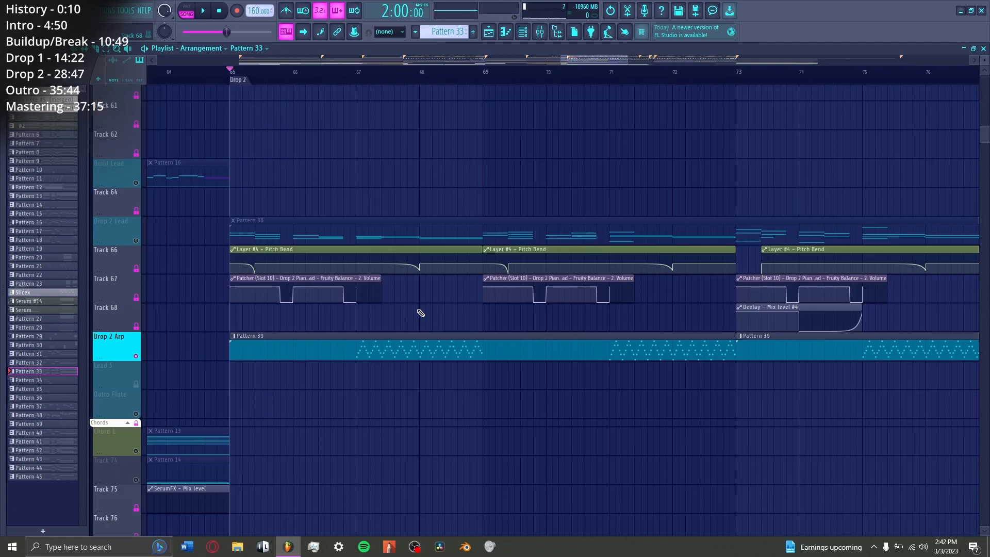
# Step: Play the Drop 2 Arp from bar 67 and view its Fruity PanOMatic in the mixer
pyautogui.click(365, 76)
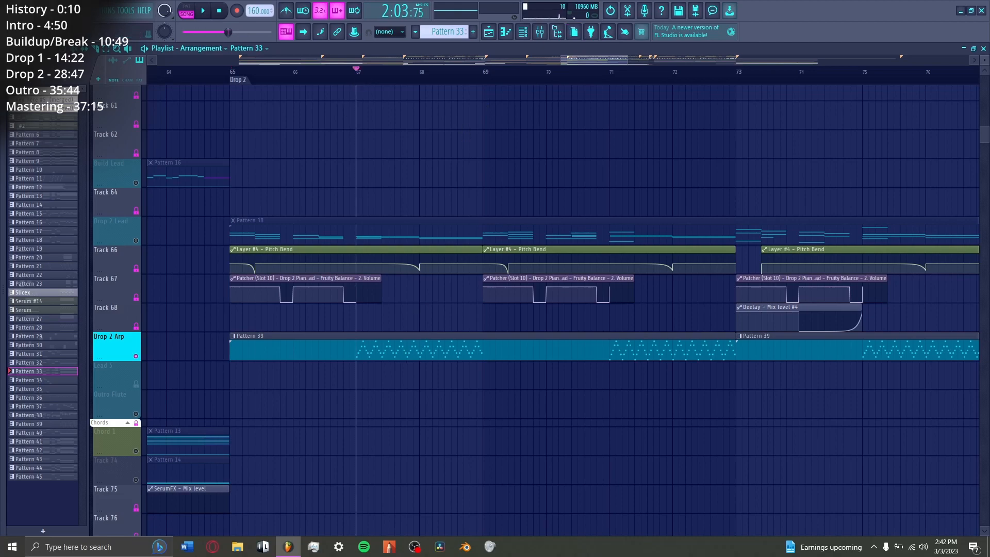
pyautogui.press('space')
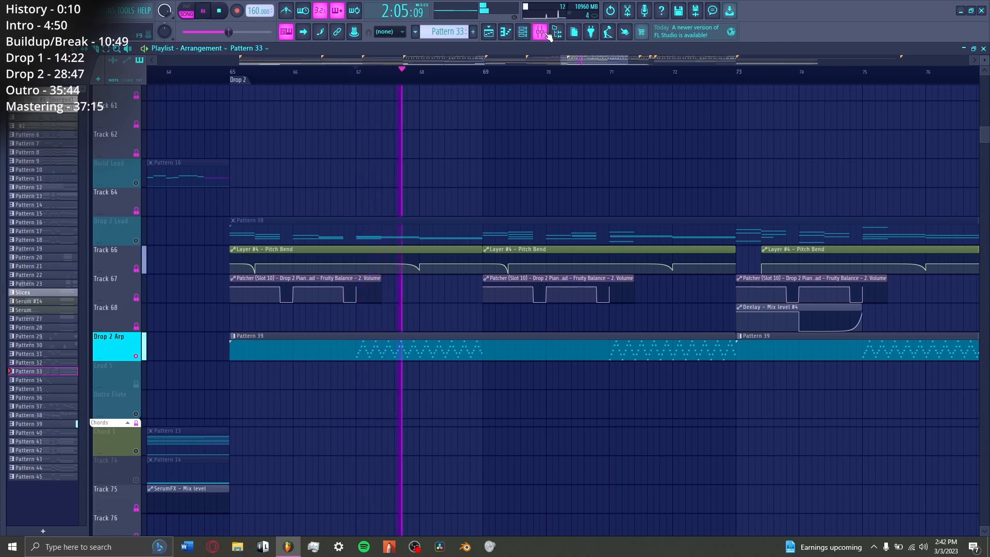
pyautogui.click(539, 33)
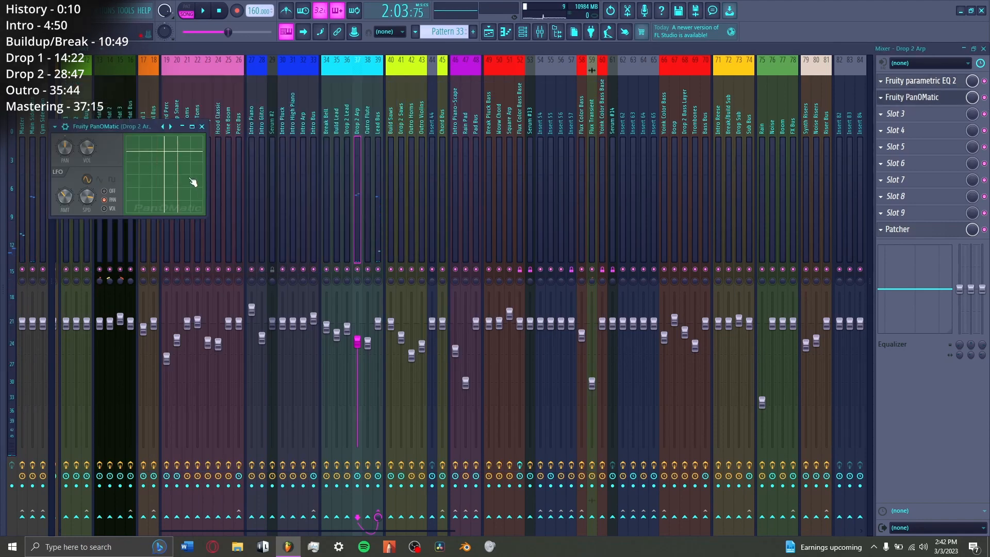
pyautogui.press('space')
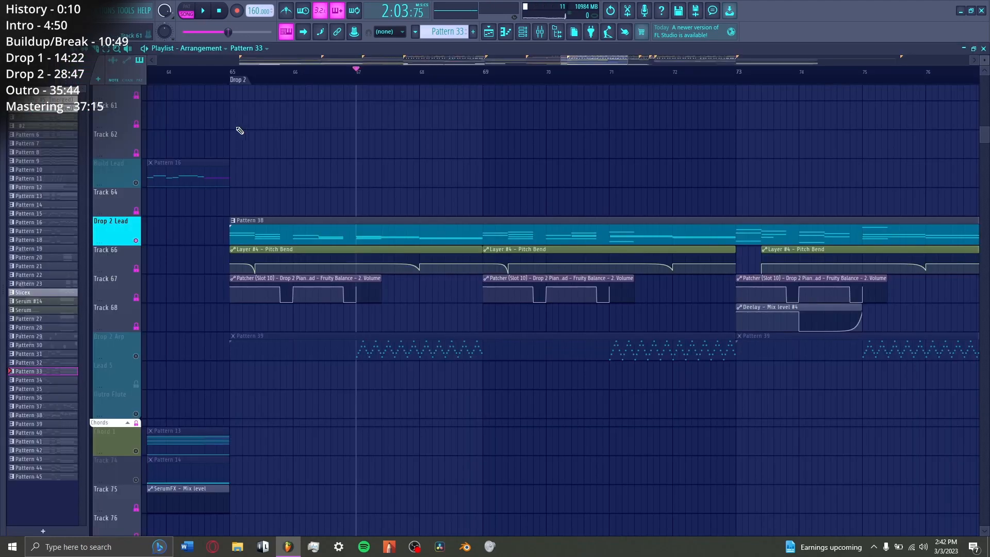
# Step: Play the Drop 2 Lead from the Drop 2 marker, and view Layer #3's Serum effects and oscillator pages
pyautogui.click(232, 73)
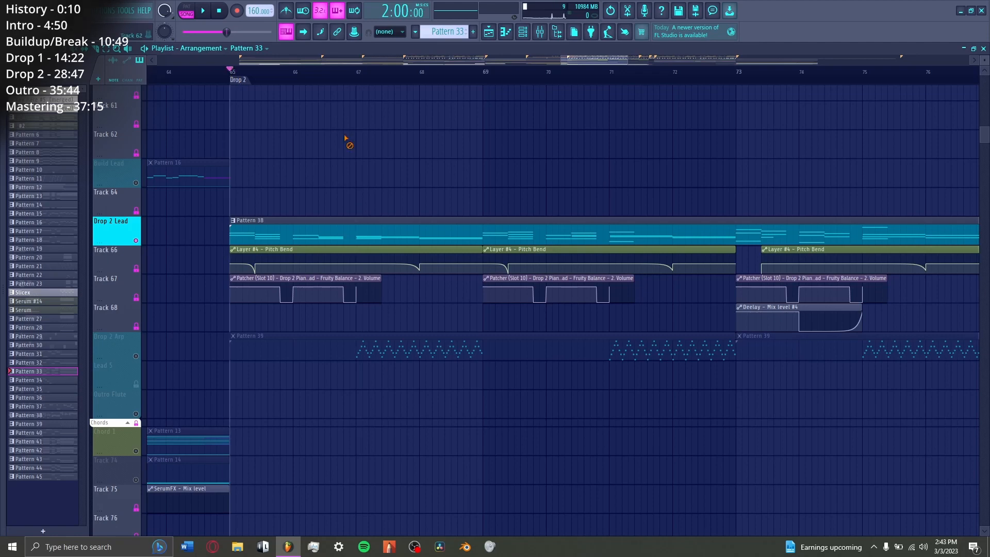
pyautogui.press('space')
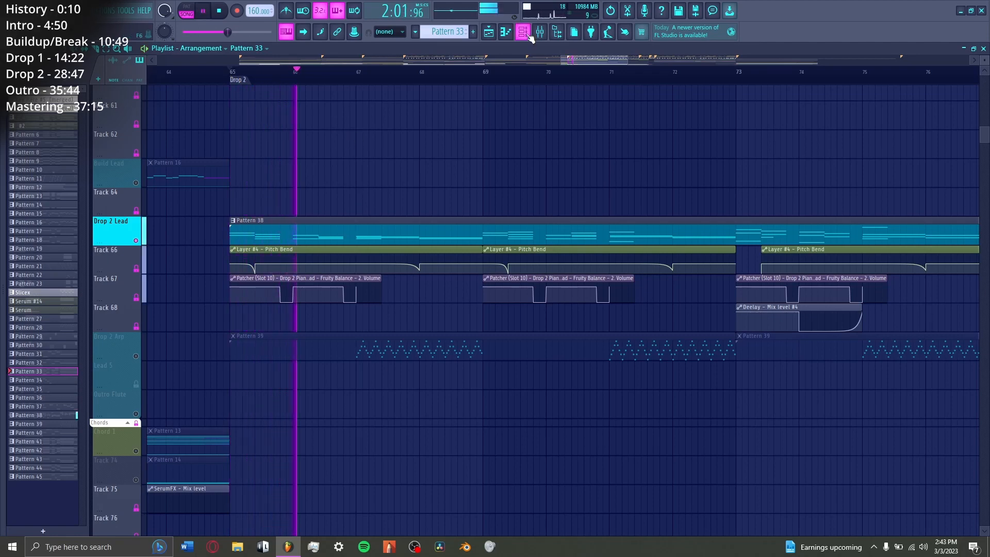
pyautogui.press('F6')
pyautogui.click(219, 130)
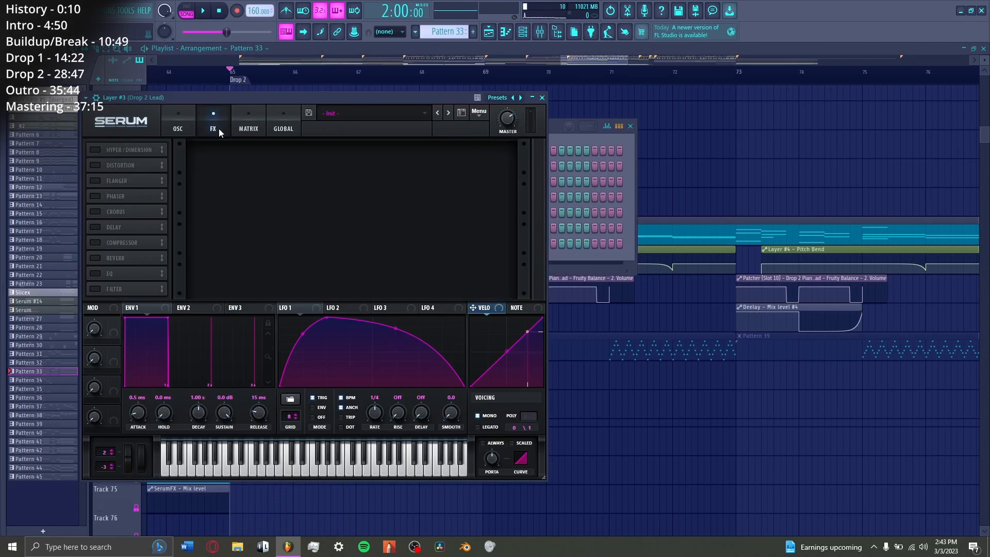
pyautogui.click(181, 127)
pyautogui.press('Escape')
# Step: Audition Layer #4's Serum with a few notes while viewing its effects and oscillator pages
pyautogui.click(316, 212)
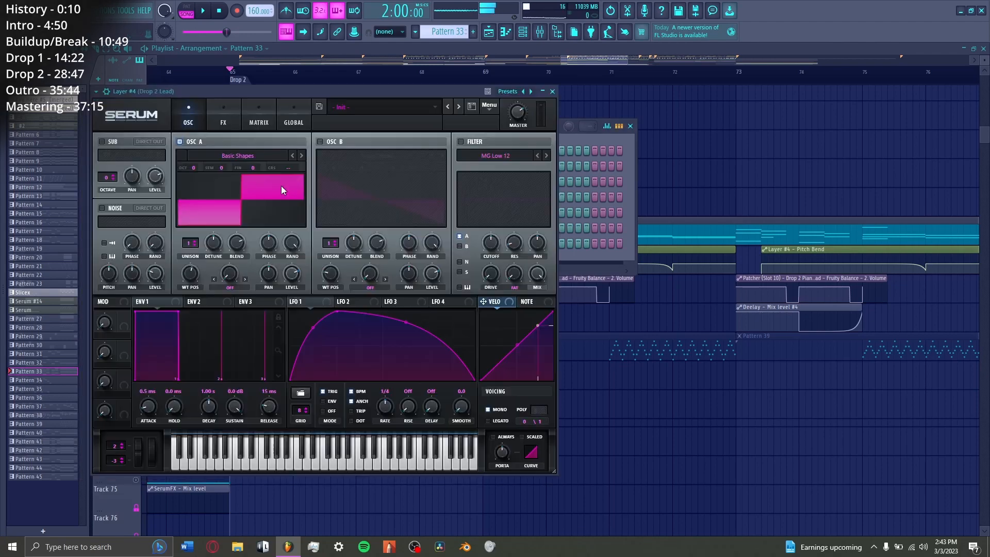
pyautogui.press('z')
pyautogui.click(225, 110)
pyautogui.press('s')
pyautogui.press('c')
pyautogui.click(203, 125)
# Step: Play Pattern 38 with Layer #3's notes in the piano roll, and look briefly at Serum #21
pyautogui.click(382, 198)
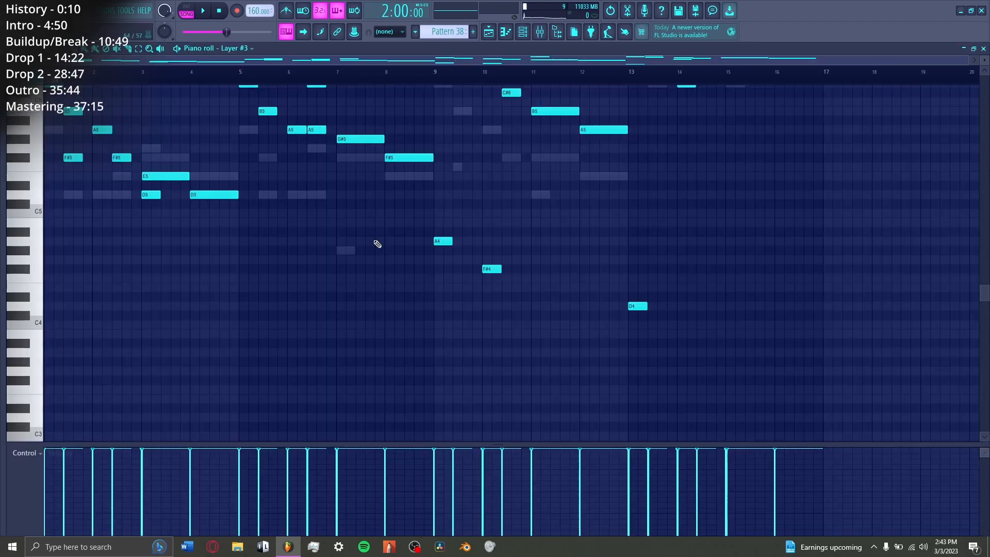
pyautogui.scroll(2, 381, 273)
pyautogui.press('space')
pyautogui.scroll(-1, 383, 298)
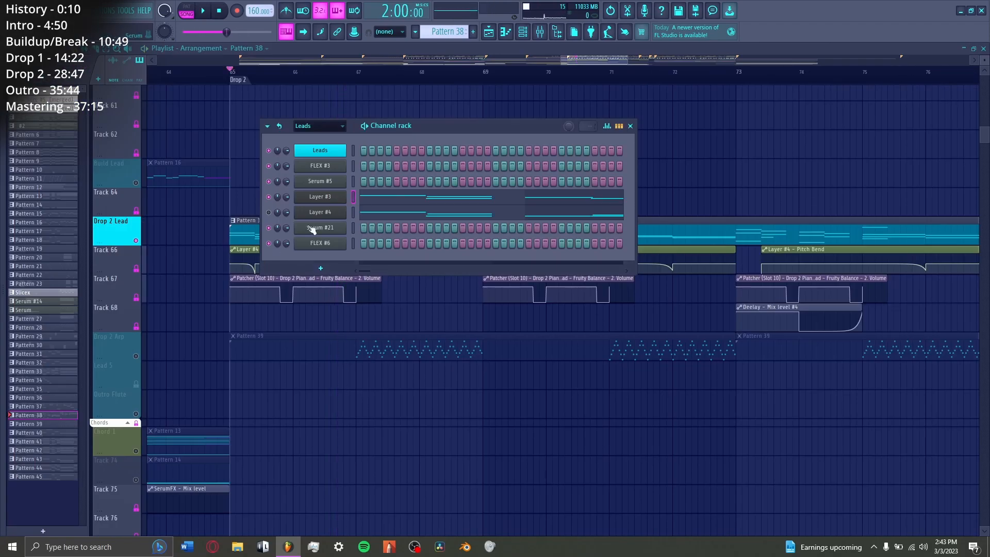
pyautogui.click(316, 227)
pyautogui.press('Escape')
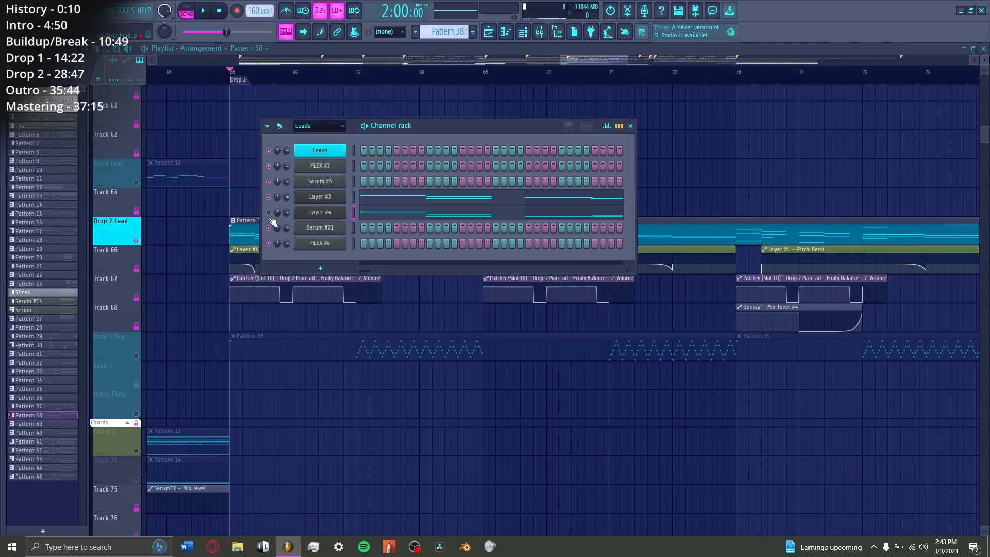
# Step: Close the Channel rack and play the Drop 2 Lead from the Drop 2 marker
pyautogui.press('Escape')
pyautogui.press('space')
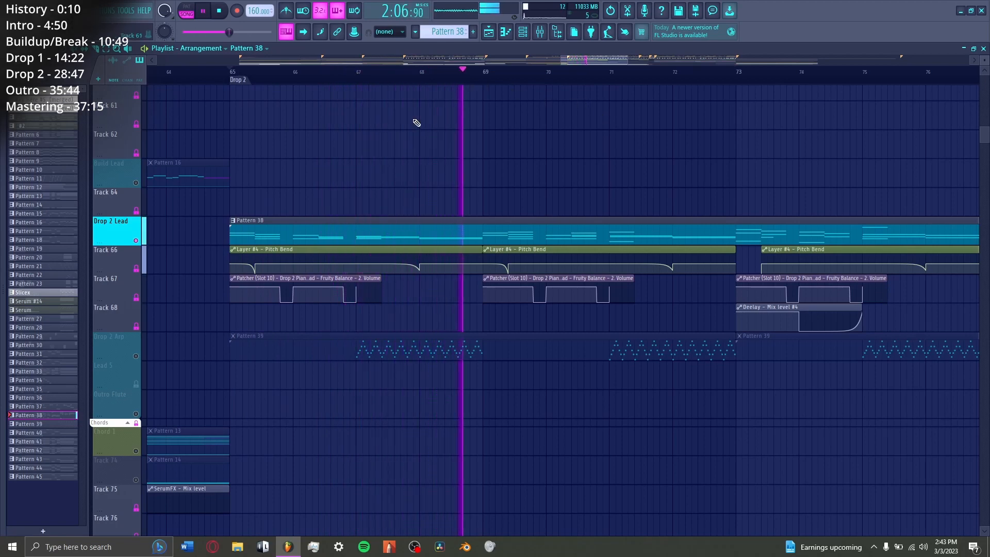
pyautogui.press('space')
# Step: View the opening notes of Layer #3 in the piano roll, and return to the playlist
pyautogui.press('F7')
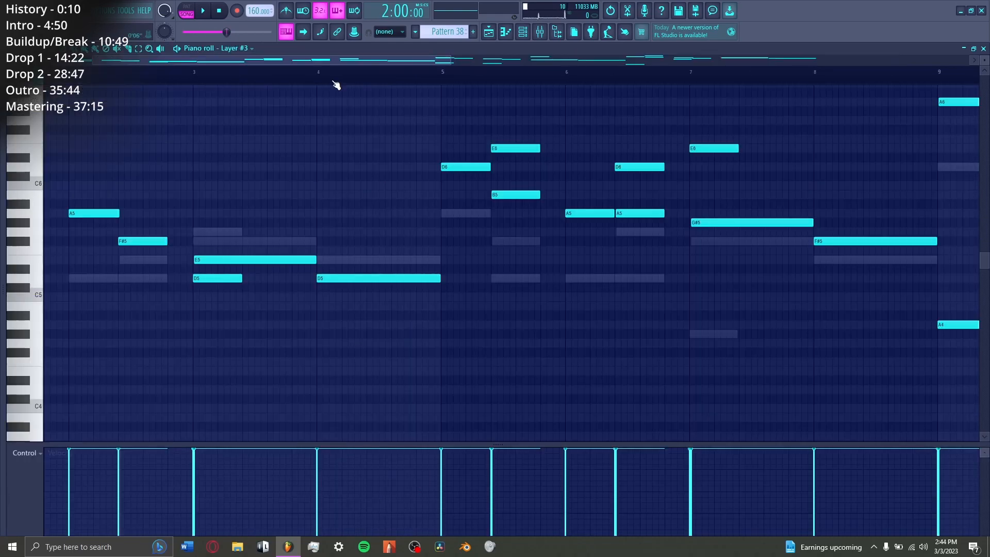
pyautogui.scroll(4, 137, 95)
pyautogui.scroll(4, 131, 78)
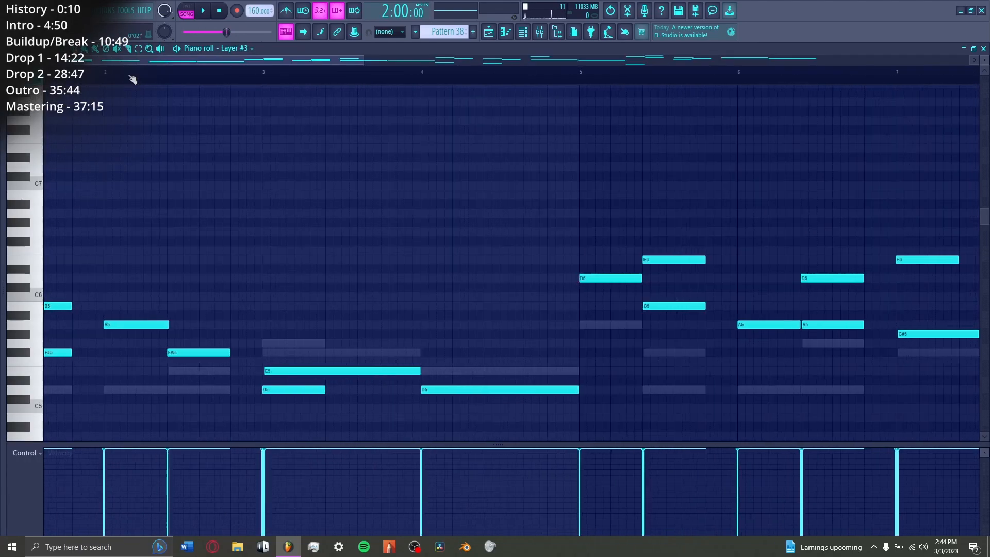
pyautogui.moveTo(130, 60); pyautogui.dragTo(88, 79)
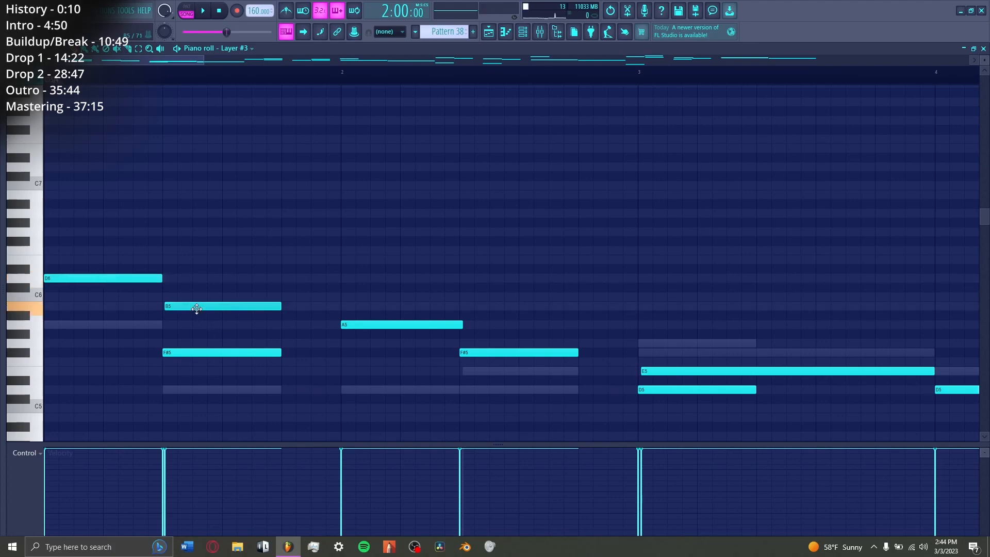
pyautogui.press('F5')
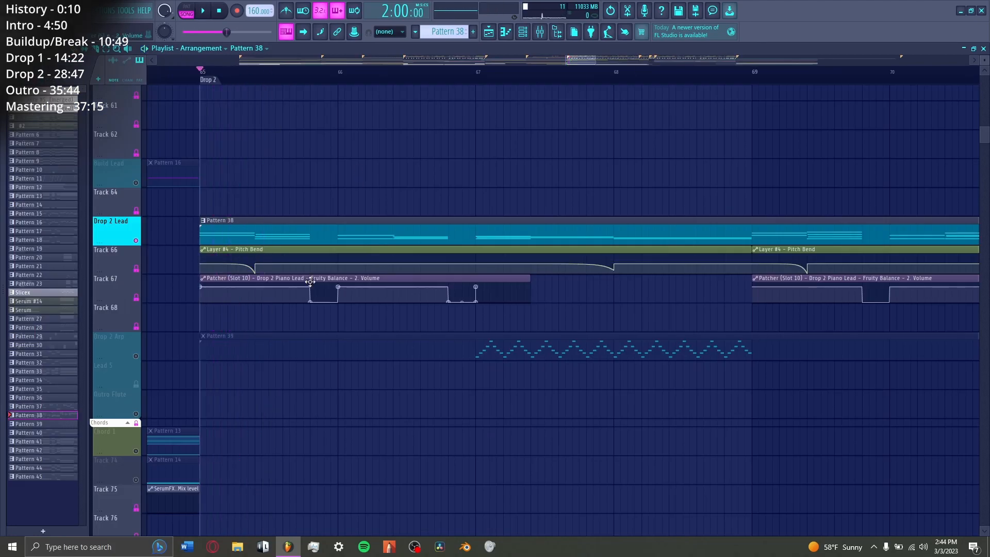
# Step: Enable OTT on the Drop 2 Lead mixer track and view its settings
pyautogui.click(549, 31)
pyautogui.click(938, 84)
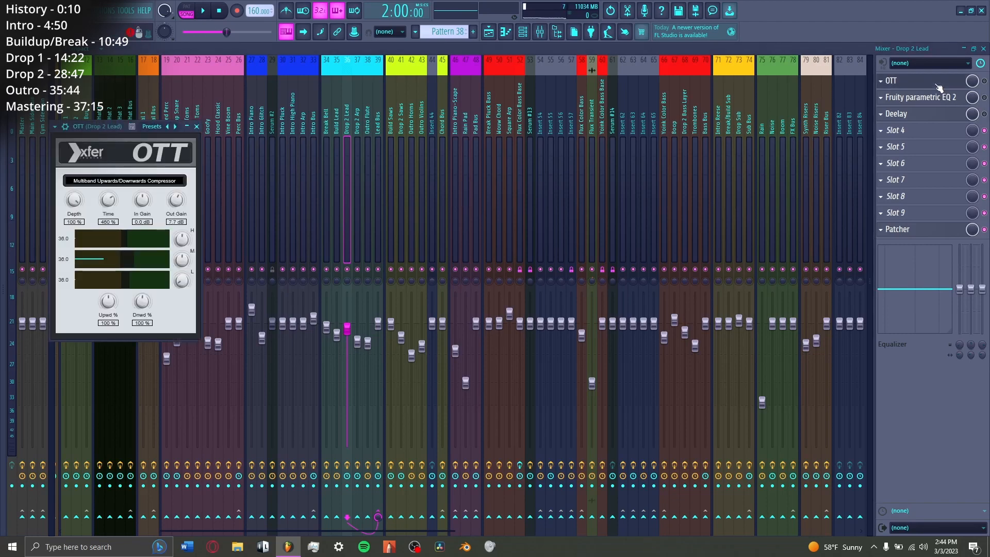
pyautogui.click(984, 81)
pyautogui.click(931, 83)
pyautogui.click(930, 84)
pyautogui.moveTo(123, 127); pyautogui.dragTo(331, 119)
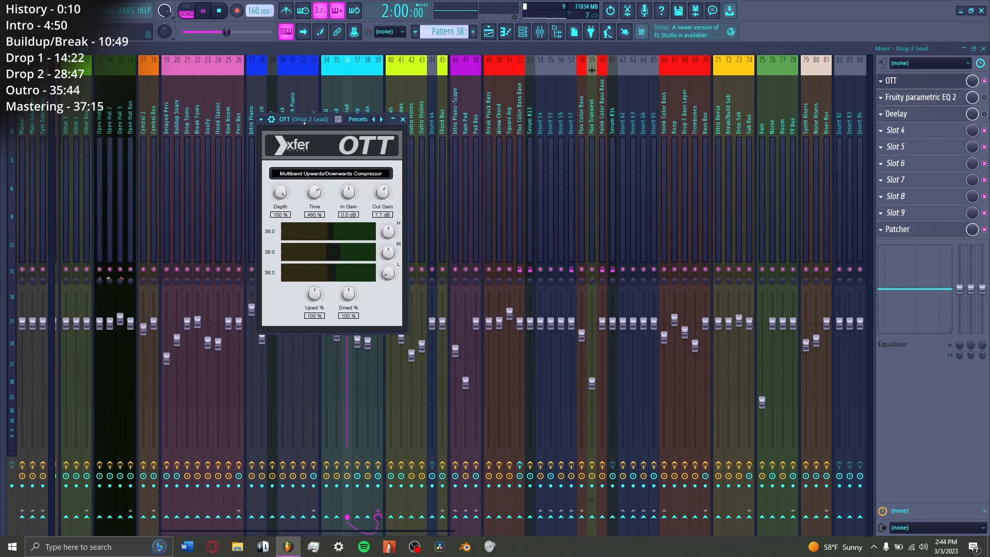
# Step: View Fruity Parametric EQ 2 on the Drop 2 Lead mixer track, and enable both it and Deelay
pyautogui.click(923, 98)
pyautogui.moveTo(214, 146); pyautogui.dragTo(303, 146)
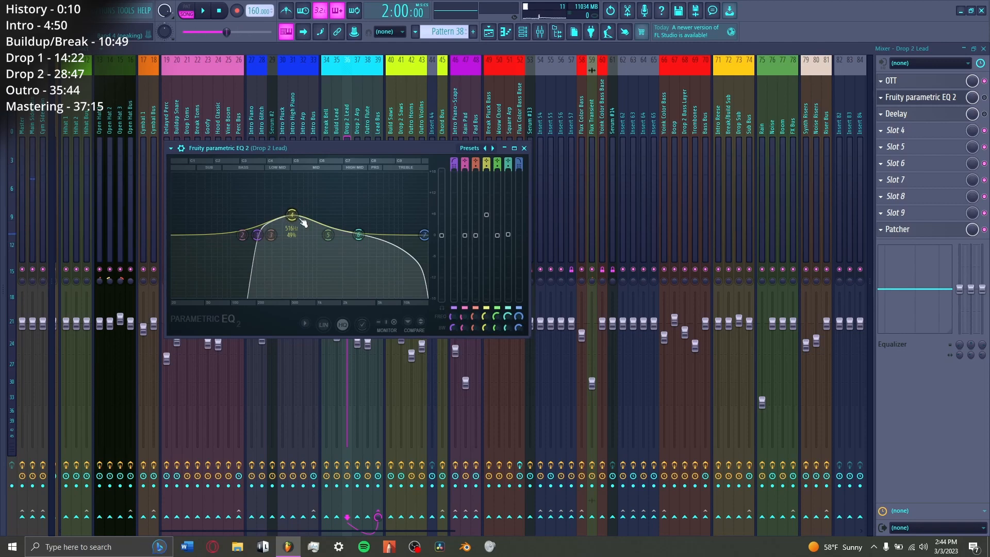
pyautogui.click(984, 97)
pyautogui.click(928, 114)
pyautogui.click(928, 114)
pyautogui.click(984, 115)
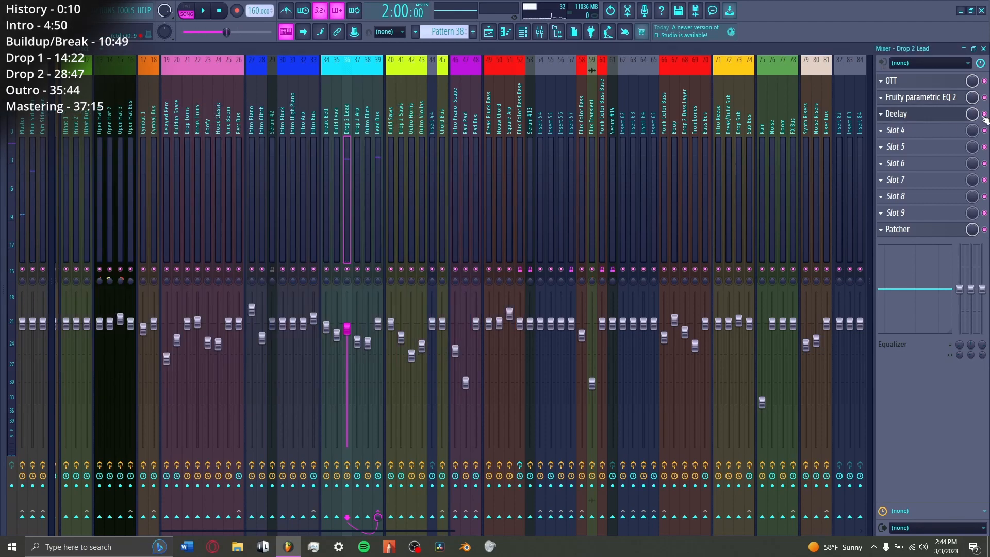
pyautogui.click(933, 113)
# Step: View the Drop 2 Lead's Patcher map and its Fruity Balance, and return to the playlist
pyautogui.click(923, 229)
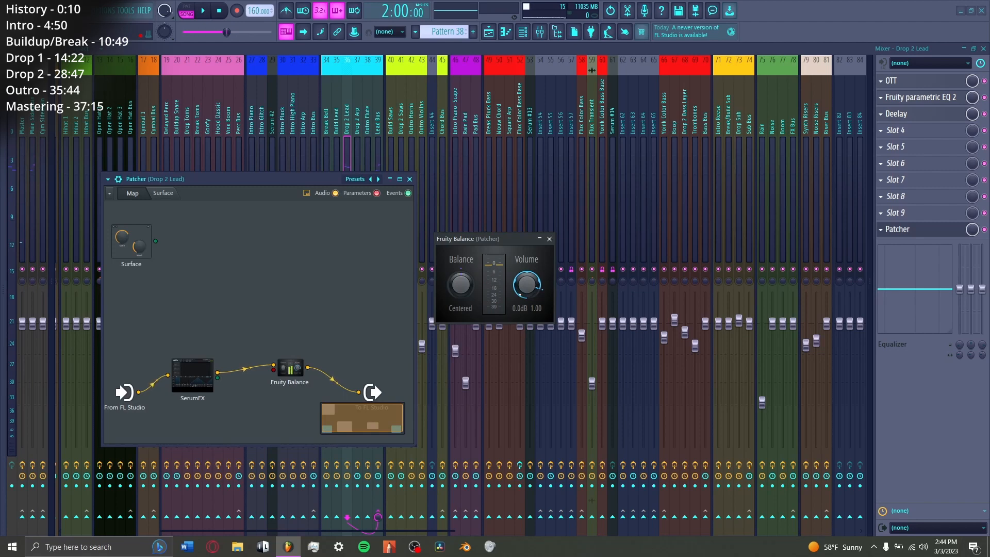
pyautogui.press('Escape')
pyautogui.press('Escape')
pyautogui.press('Escape')
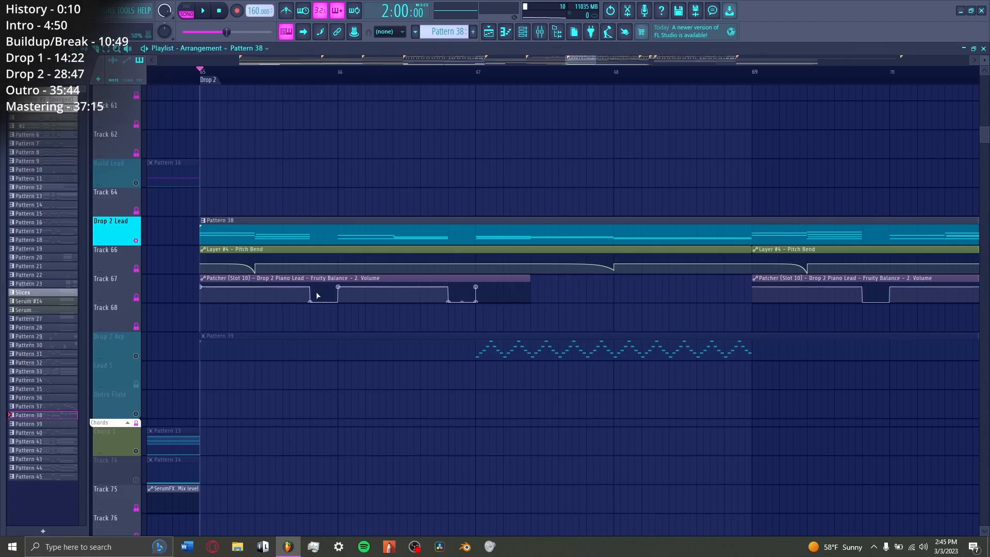
# Step: Unsolo the Drop 2 Lead track and play the full arrangement from bar 73
pyautogui.rightClick(136, 241)
pyautogui.press('space')
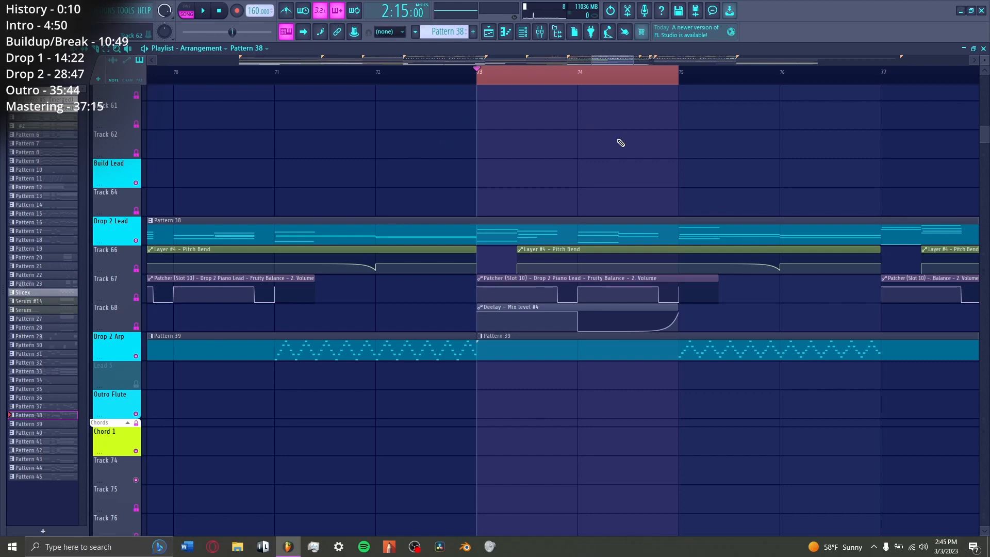
pyautogui.press('space')
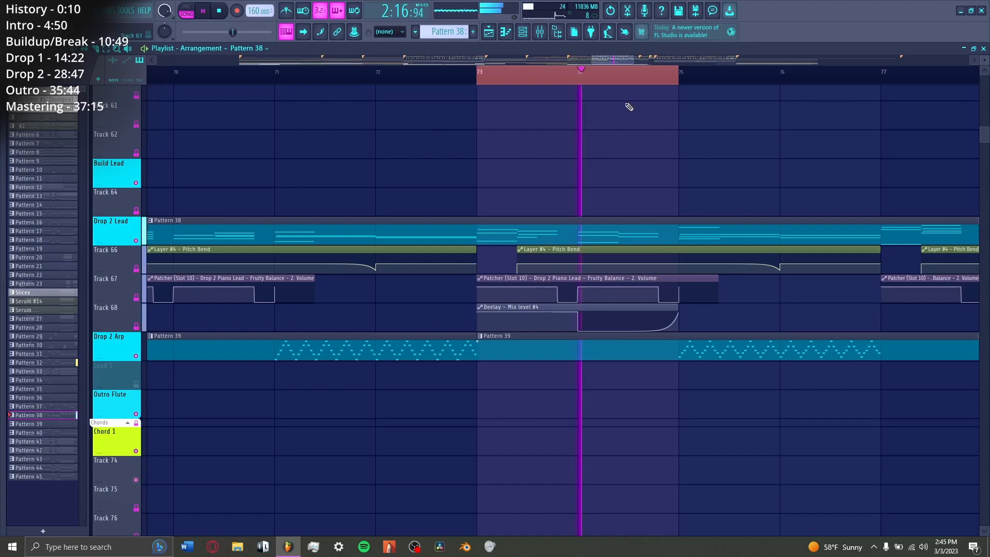
pyautogui.press('space')
# Step: Examine the drum, lead automation, chord and bass clips between bars 73 and 75 in the playlist
pyautogui.scroll(15, 617, 293)
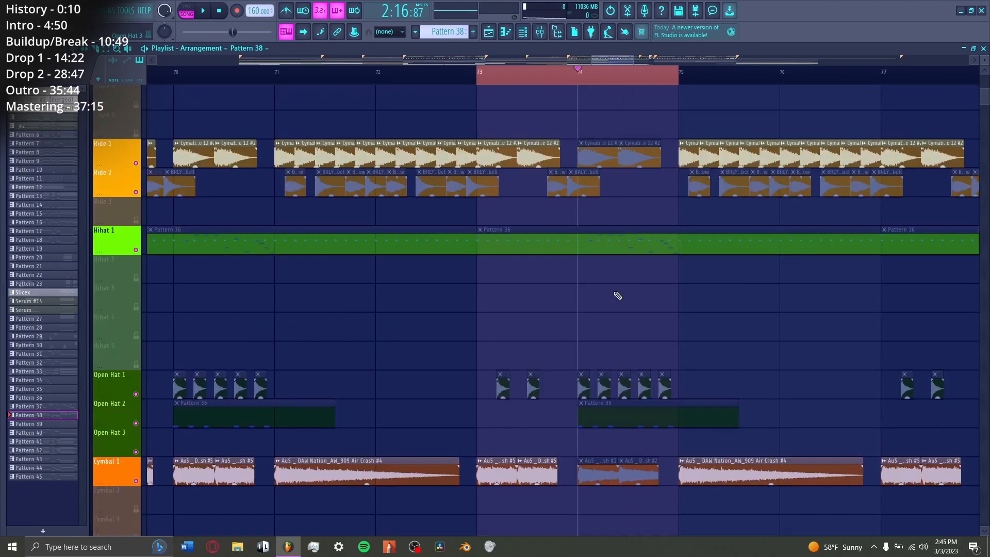
pyautogui.scroll(-2, 617, 259)
pyautogui.scroll(2, 611, 276)
pyautogui.scroll(5, 611, 277)
pyautogui.scroll(3, 400, 95)
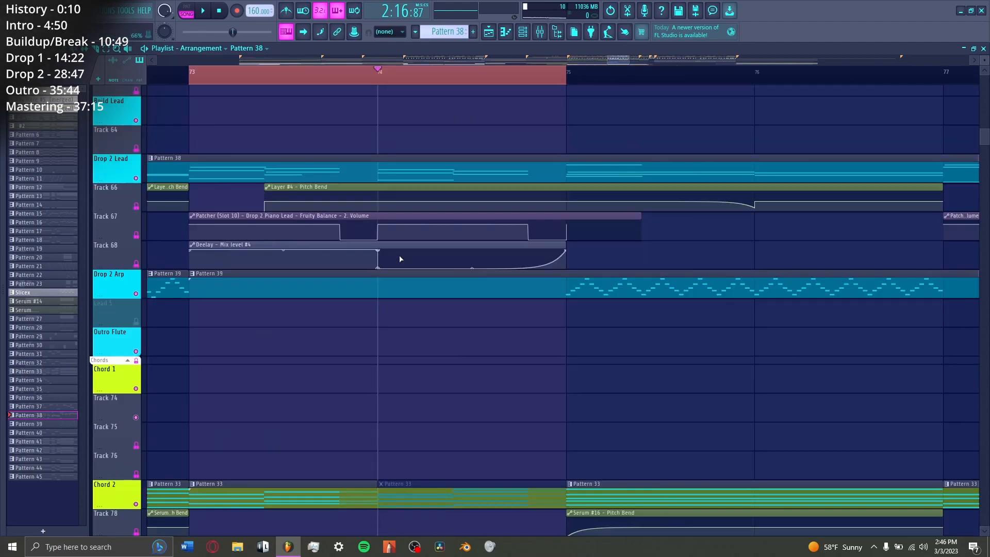
pyautogui.scroll(-4, 495, 265)
pyautogui.scroll(-12, 462, 296)
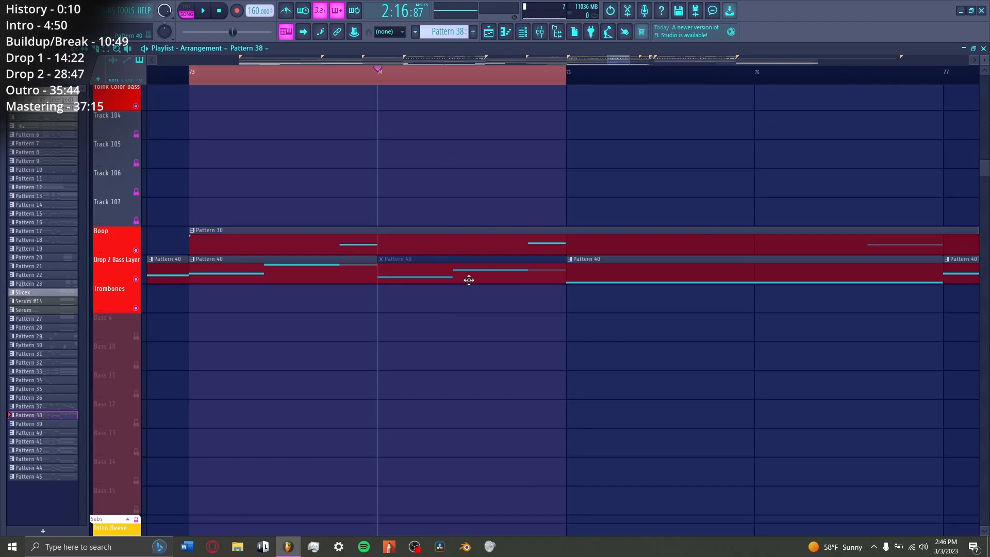
# Step: View the Drop Sub's Fruity Parametric EQ 2 and its Patcher's Fruity WaveShaper in the mixer, and return to the playlist
pyautogui.press('F9')
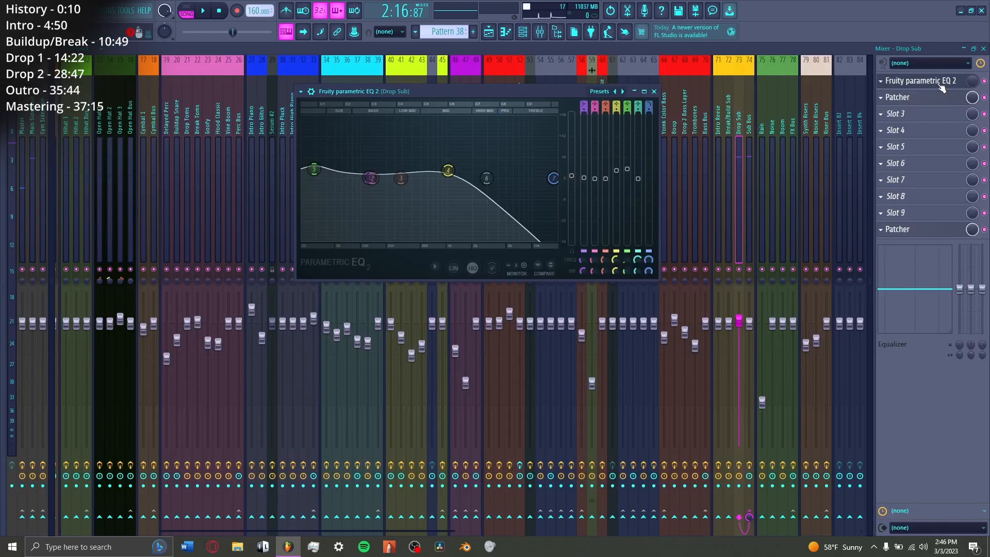
pyautogui.click(921, 81)
pyautogui.click(898, 96)
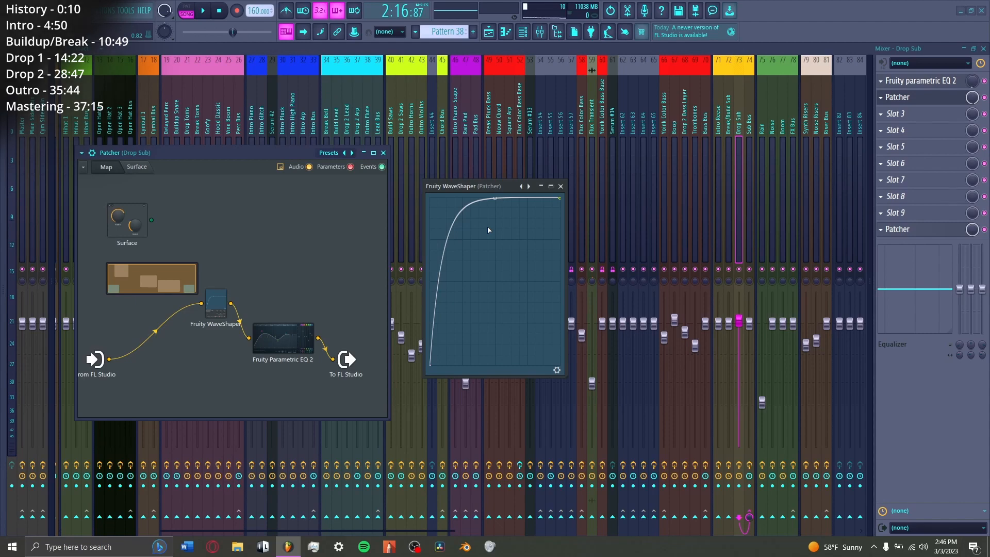
pyautogui.press('Escape')
pyautogui.press('Escape')
pyautogui.press('F5')
# Step: Collapse the Drums, Leads and Chords track groups in the playlist while playing the bar 73 section
pyautogui.scroll(14, 459, 348)
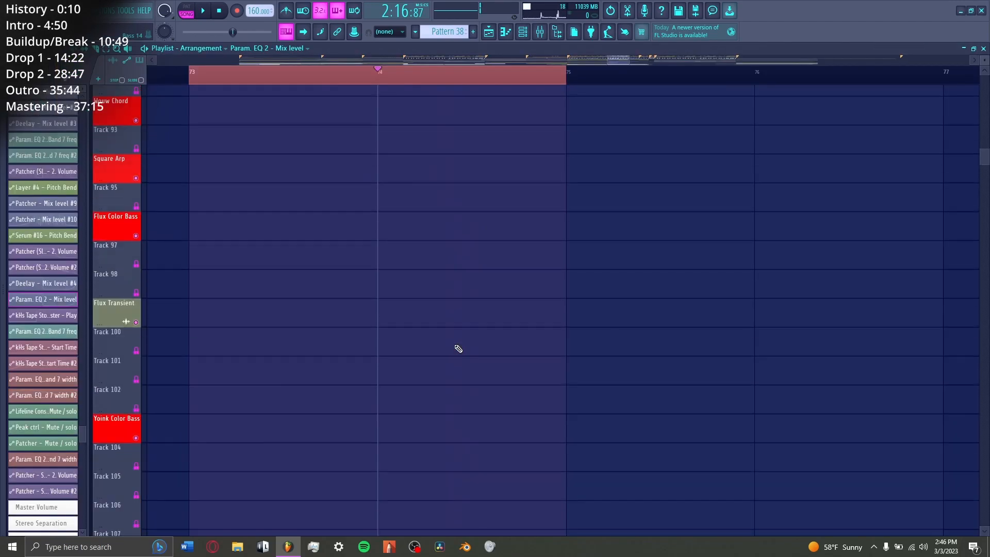
pyautogui.scroll(12, 458, 348)
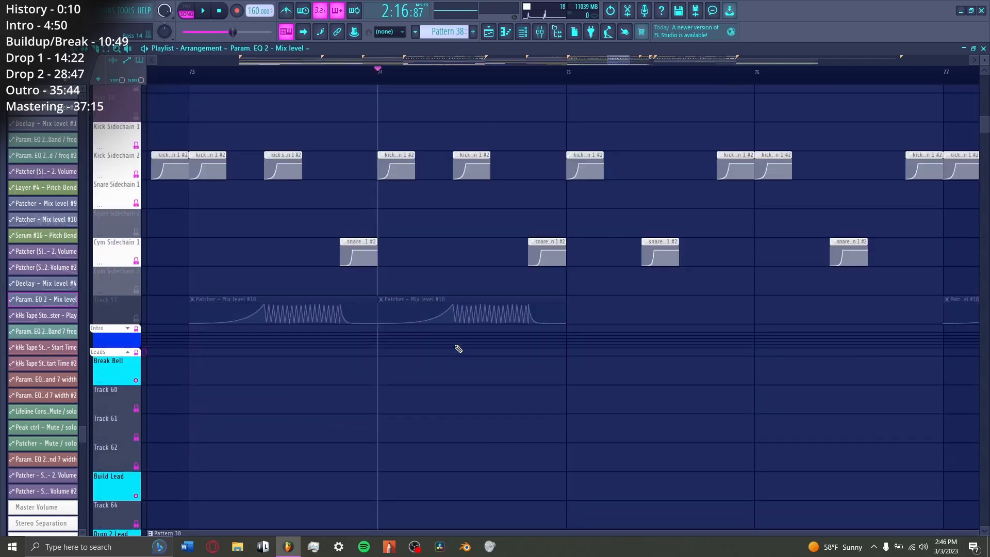
pyautogui.scroll(8, 459, 348)
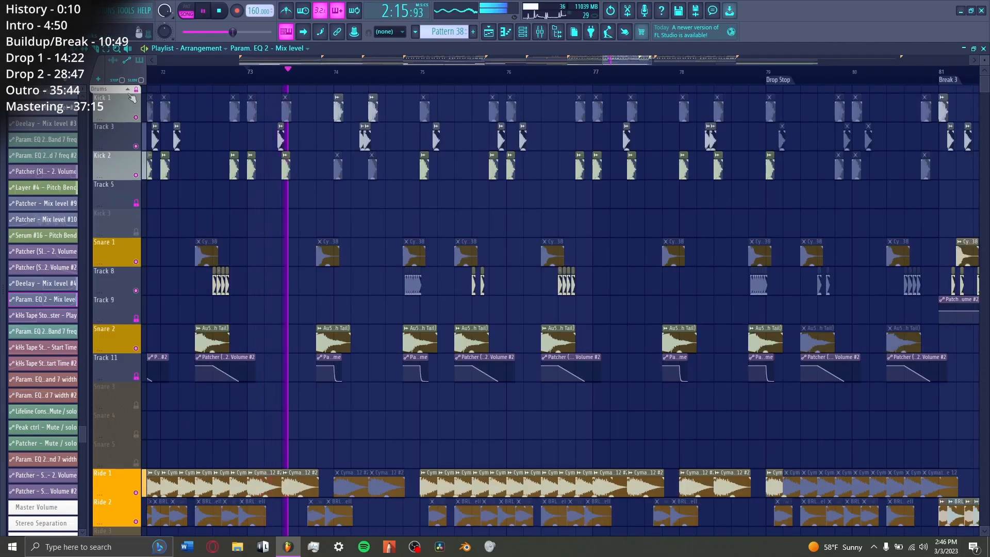
pyautogui.click(128, 89)
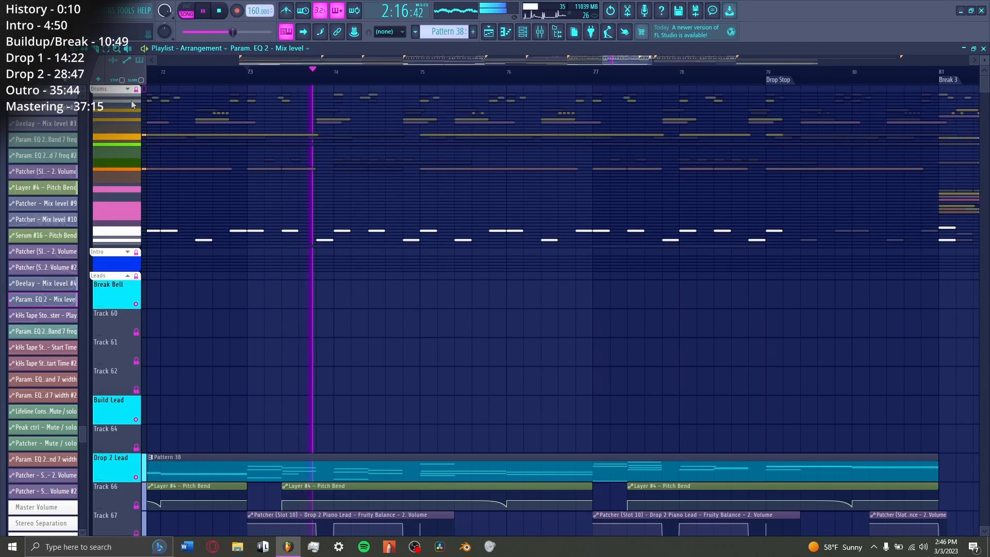
pyautogui.click(128, 275)
pyautogui.scroll(-4, 256, 276)
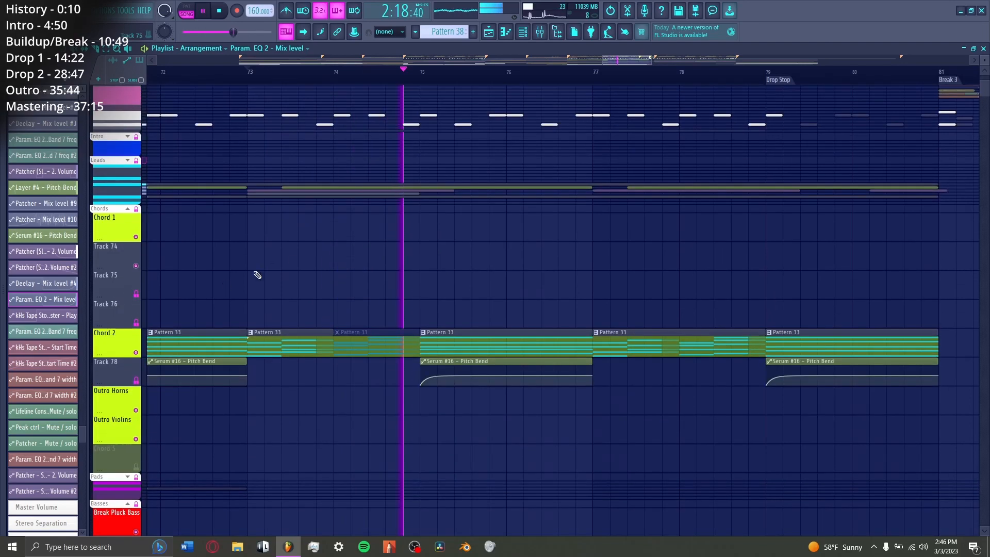
pyautogui.scroll(10, 522, 338)
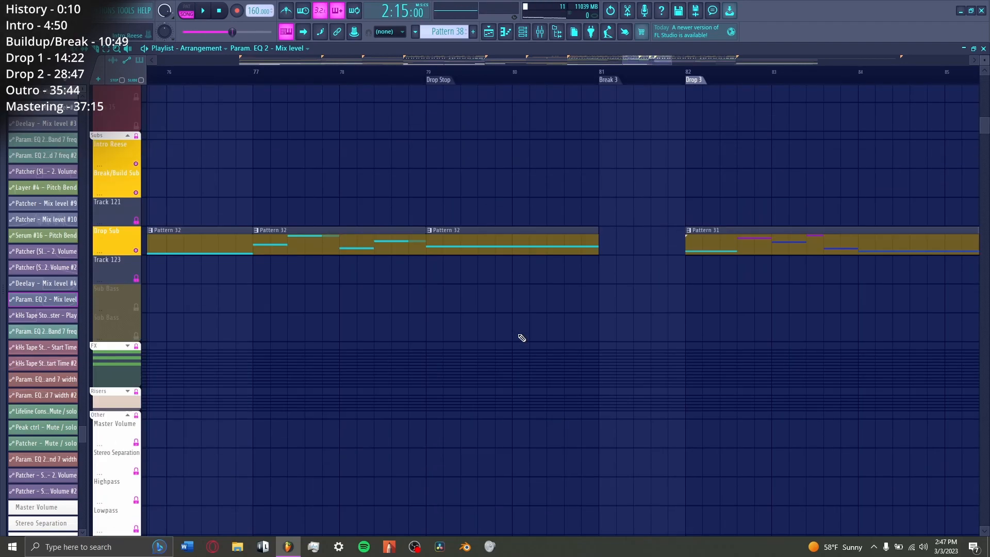
pyautogui.scroll(15, 521, 337)
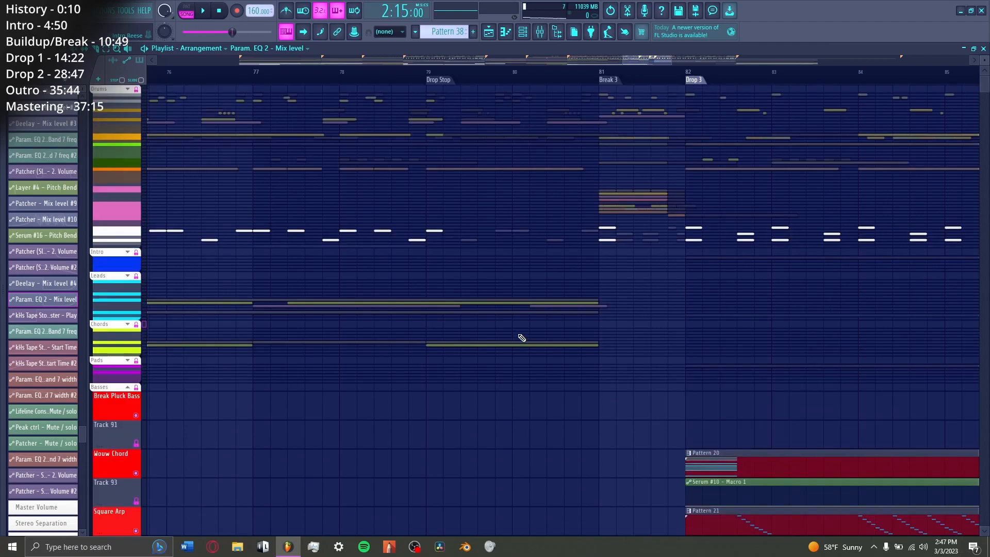
# Step: Expand the Drums track group and play through the Drop Stop twice while viewing the muted drum clips
pyautogui.click(128, 90)
pyautogui.press('space')
pyautogui.scroll(-5, 501, 202)
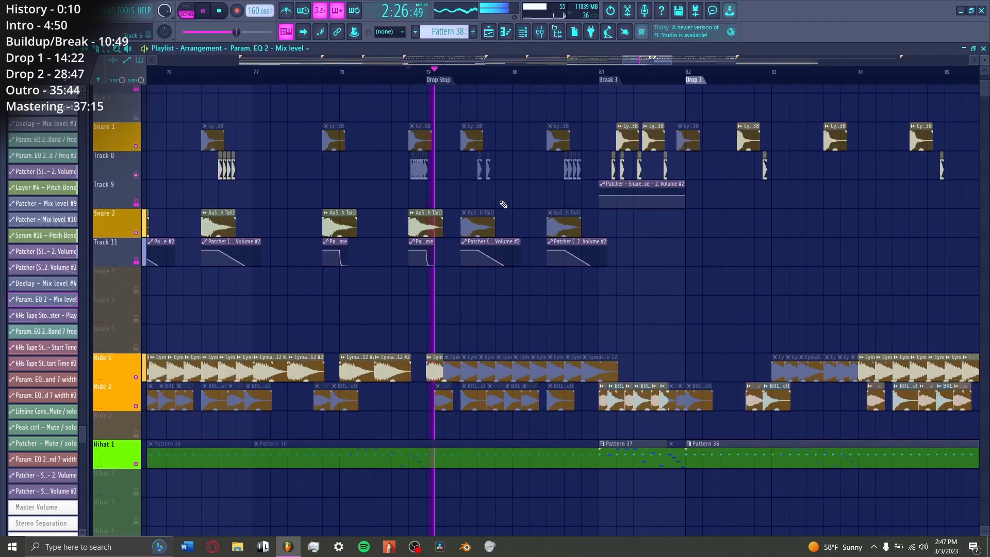
pyautogui.scroll(5, 501, 201)
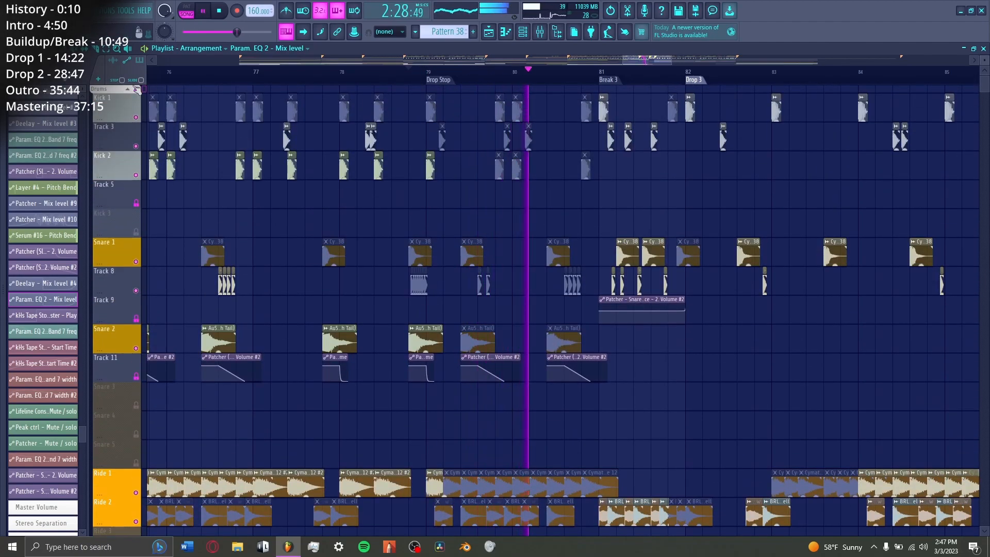
pyautogui.press('space')
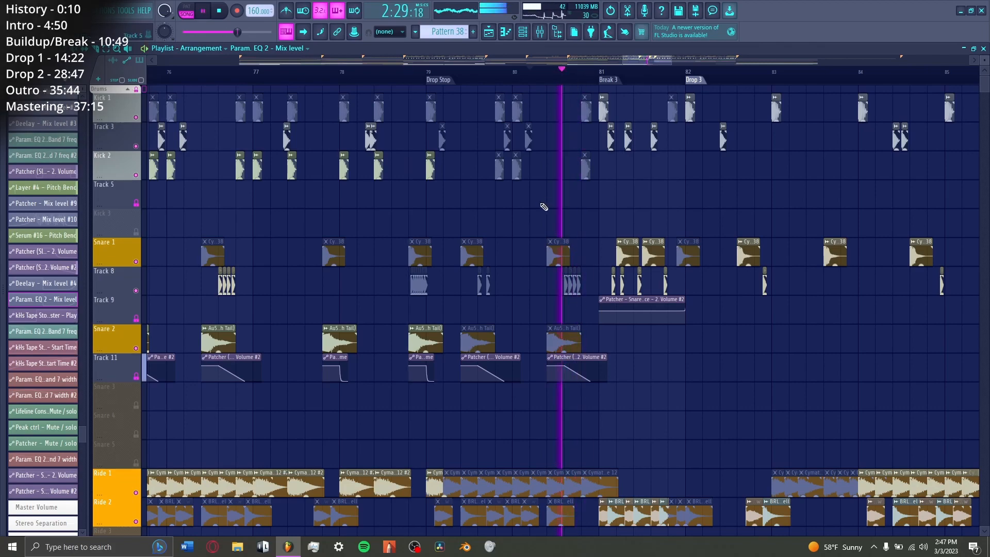
pyautogui.press('space')
pyautogui.scroll(-10, 543, 206)
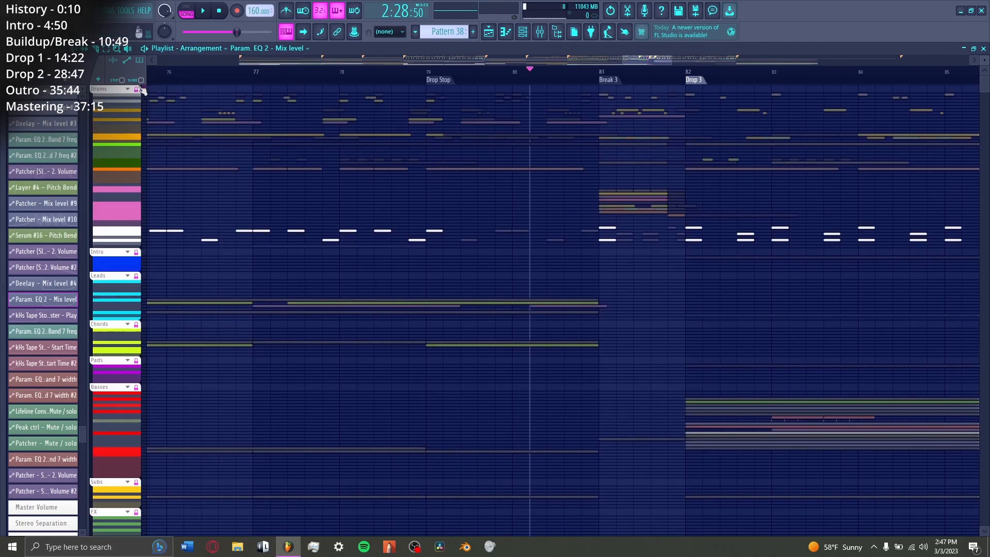
# Step: Play the Break 3 drums from bar 81 with Kick 2, Snare 2 and the rides muted
pyautogui.click(141, 89)
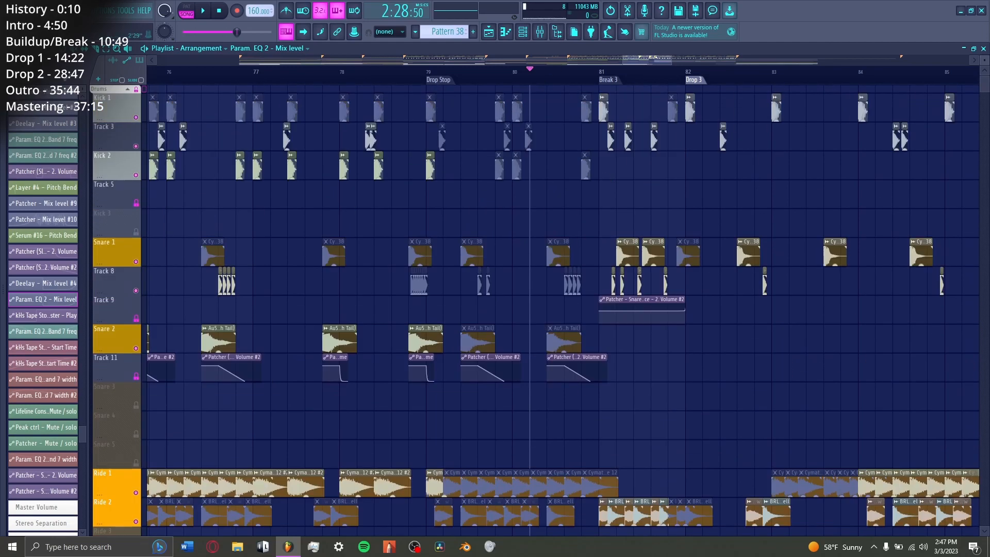
pyautogui.hscroll(3, 497, 195)
pyautogui.click(547, 75)
pyautogui.scroll(3, 519, 187)
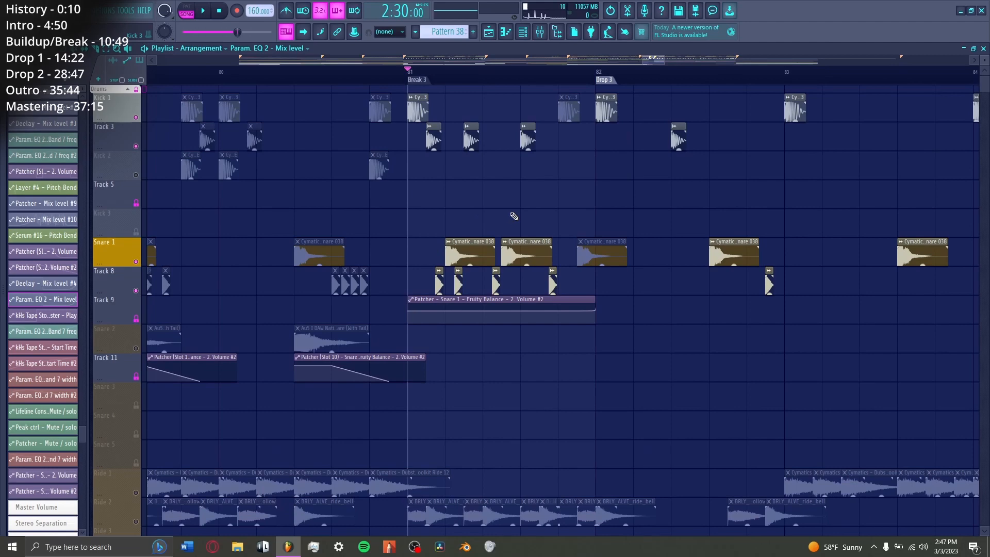
pyautogui.press('space')
pyautogui.scroll(-10, 221, 207)
pyautogui.press('space')
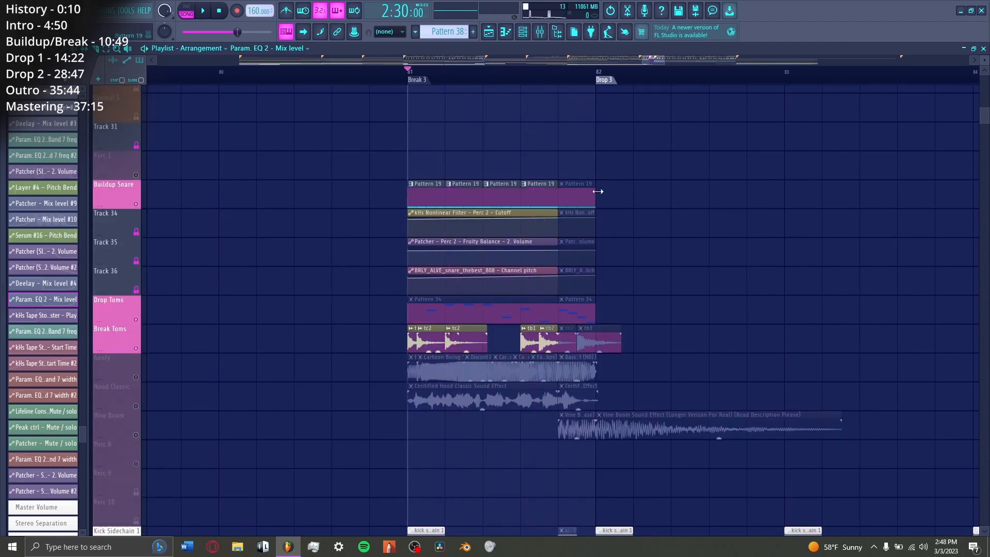
# Step: Play the Vine Boom clip from just before Drop 3, and move on to Break 3's bass tracks
pyautogui.scroll(-2, 593, 329)
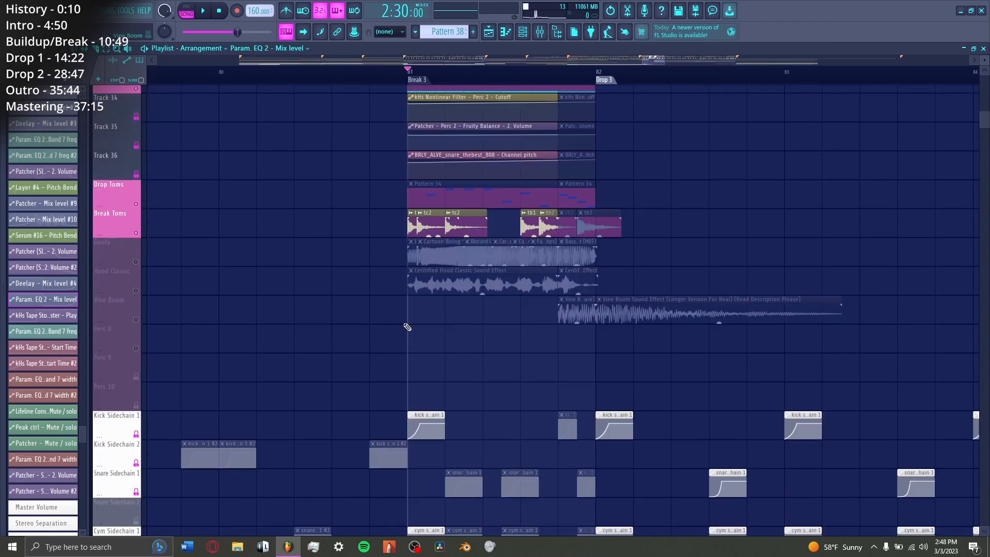
pyautogui.click(565, 79)
pyautogui.press('space')
pyautogui.press('space')
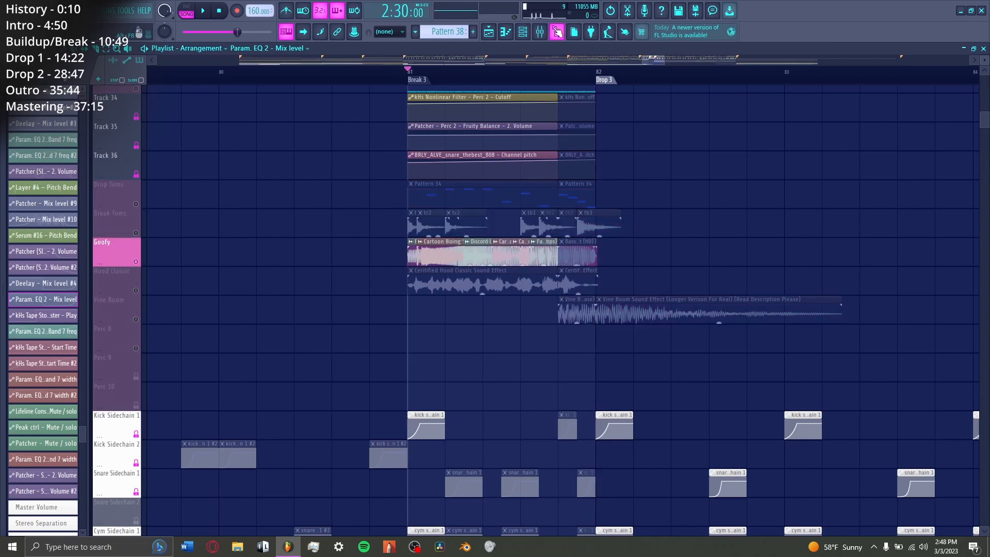
pyautogui.scroll(-10, 447, 366)
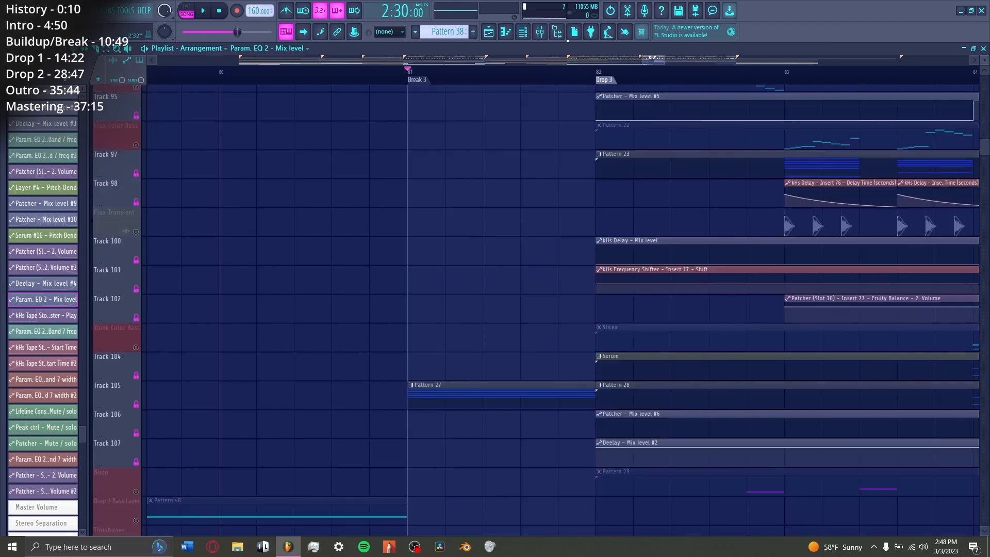
# Step: Play Break 3 while viewing the Rezonator on the Goofy mixer insert, and inspect the Pattern 27 chord notes in the piano roll
pyautogui.press('F9')
pyautogui.press('space')
pyautogui.click(207, 219)
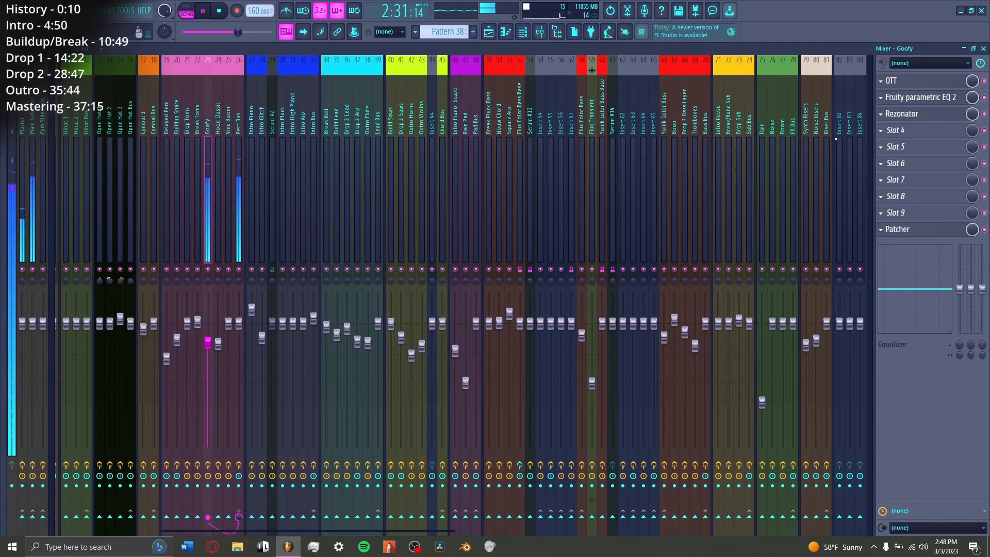
pyautogui.click(928, 115)
pyautogui.press('space')
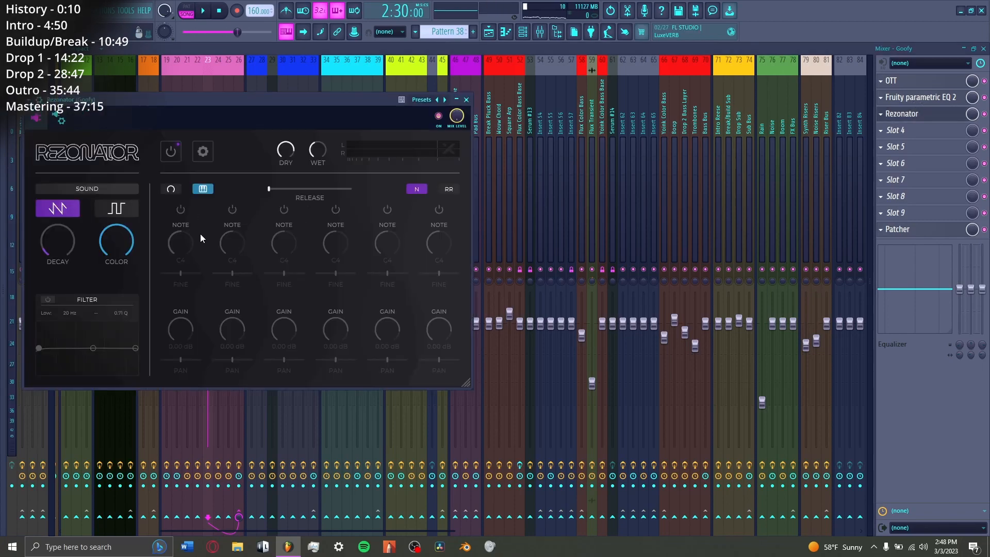
pyautogui.press('Escape')
pyautogui.press('Escape')
pyautogui.doubleClick(459, 267)
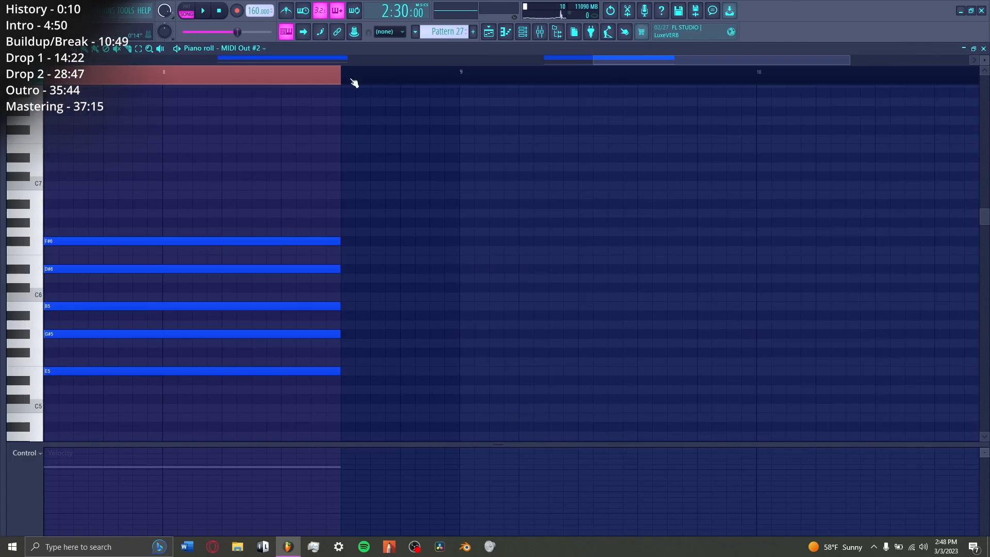
pyautogui.press('space')
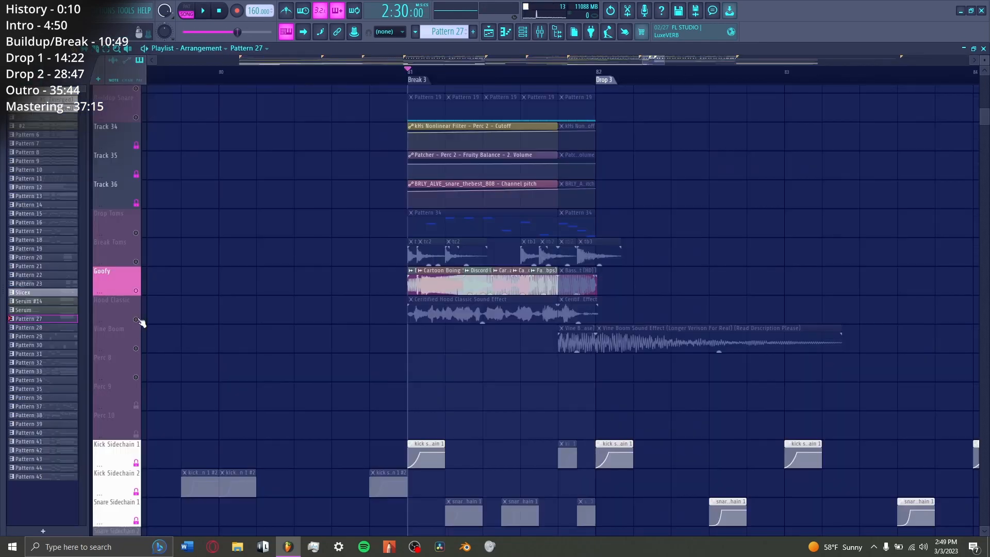
# Step: Solo the Hood Classic track and play its clip through Break 3
pyautogui.rightClick(136, 319)
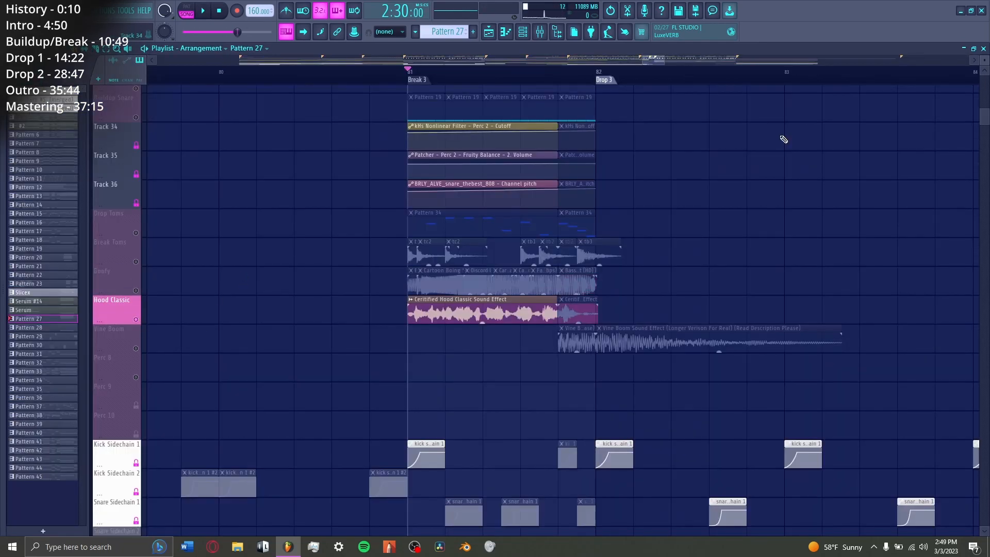
pyautogui.press('space')
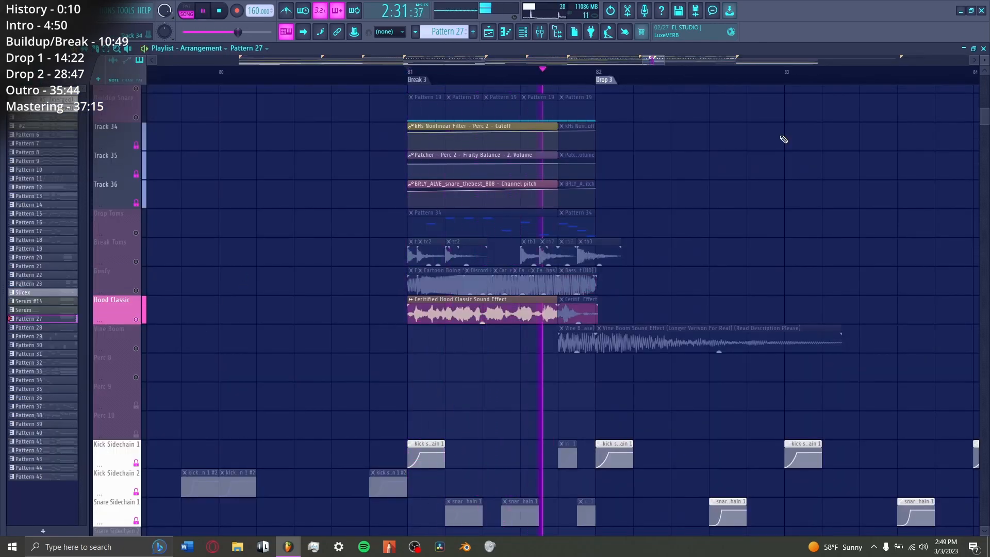
pyautogui.press('space')
# Step: Play the Break 3 percussion tracks together into Drop 3 and look over the open hat and cymbal clips
pyautogui.scroll(-1, 580, 286)
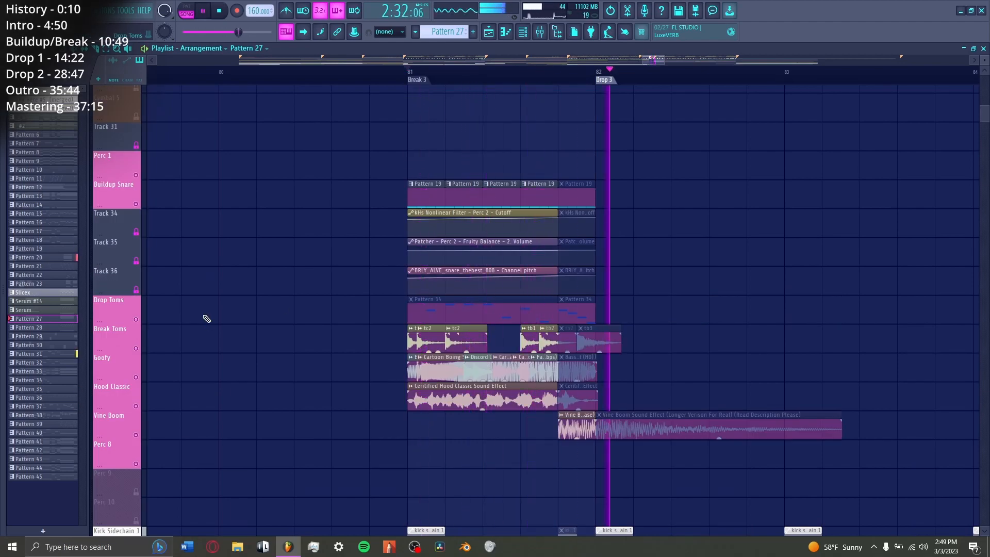
pyautogui.press('space')
pyautogui.scroll(-4, 318, 72)
pyautogui.scroll(4, 196, 210)
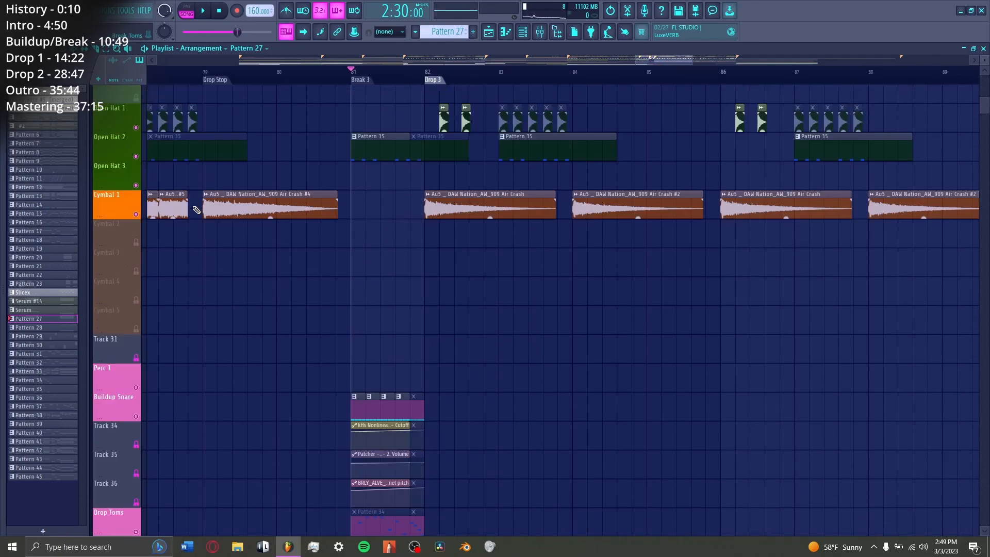
pyautogui.scroll(10, 197, 209)
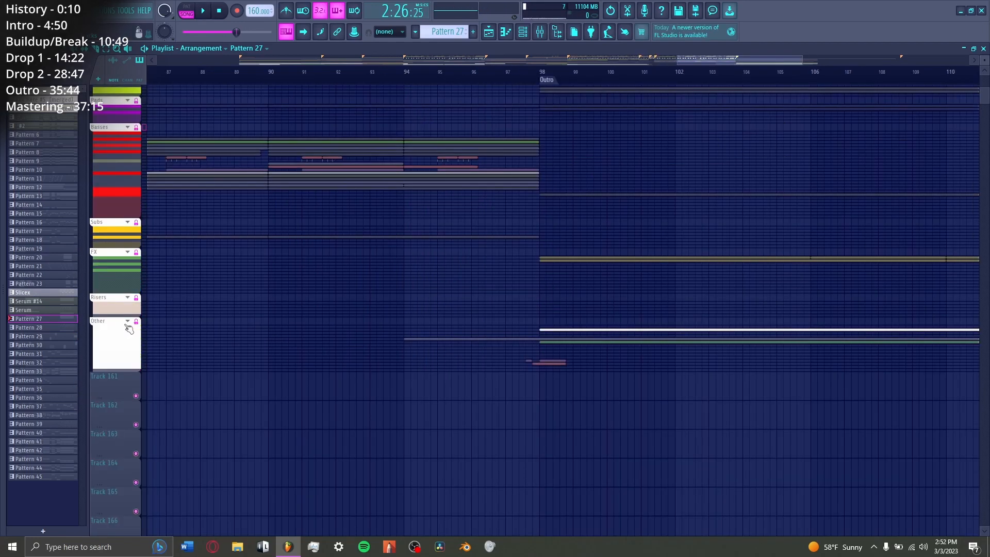
# Step: Expand the Other track group and play the kHs Tape Stop automation leading into the Outro
pyautogui.click(127, 323)
pyautogui.scroll(-6, 402, 367)
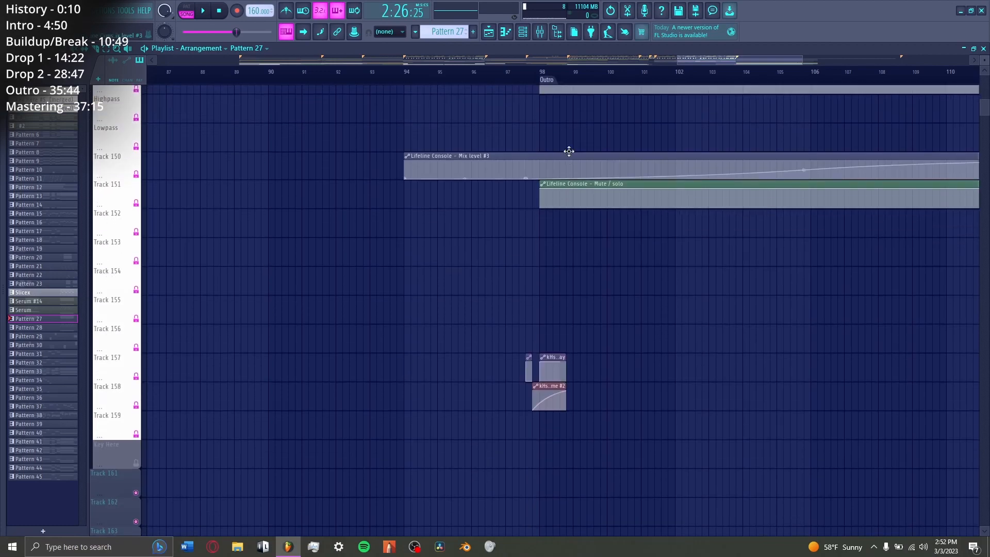
pyautogui.scroll(5, 540, 129)
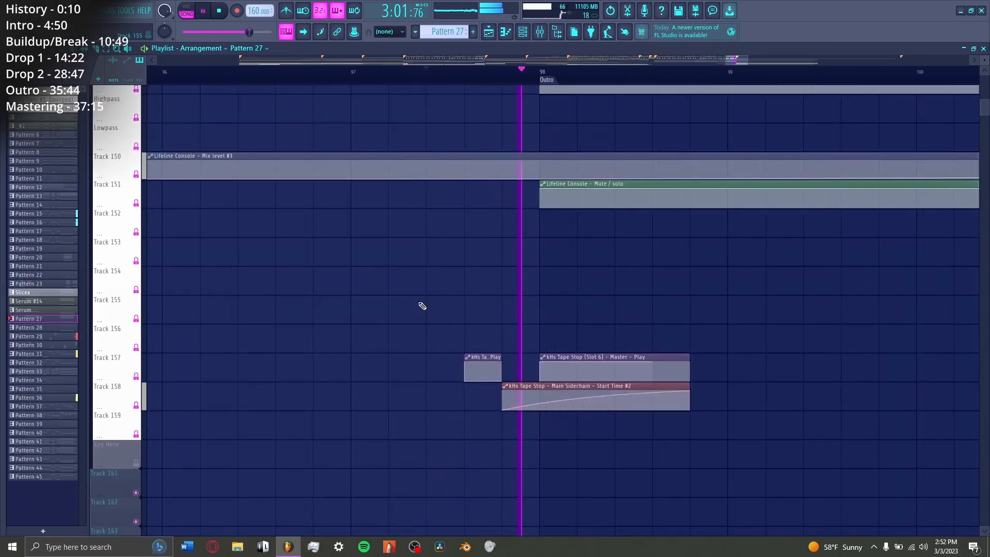
pyautogui.press('space')
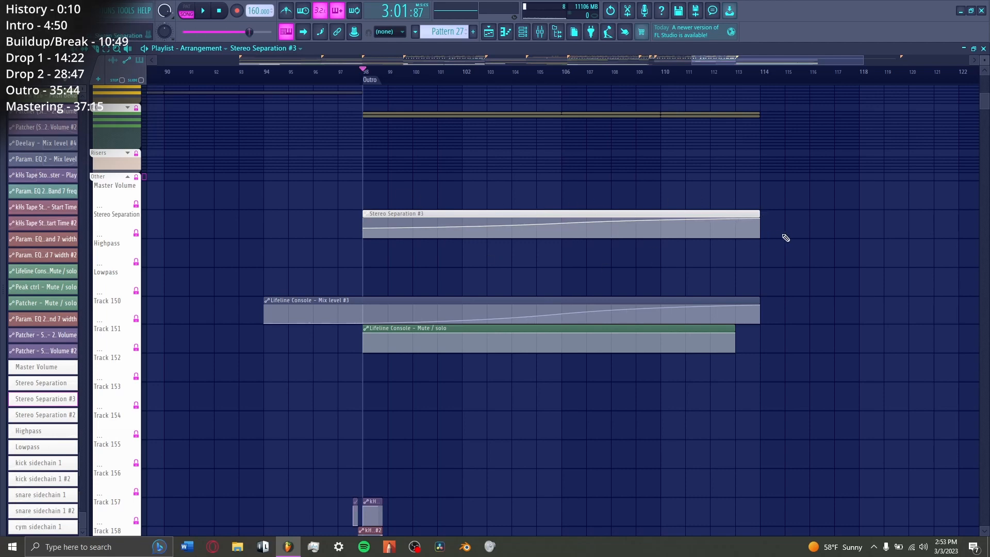
# Step: Play the two soloed rain clips from the start of the Outro, and move on to the Intro Arp clip
pyautogui.scroll(10, 507, 284)
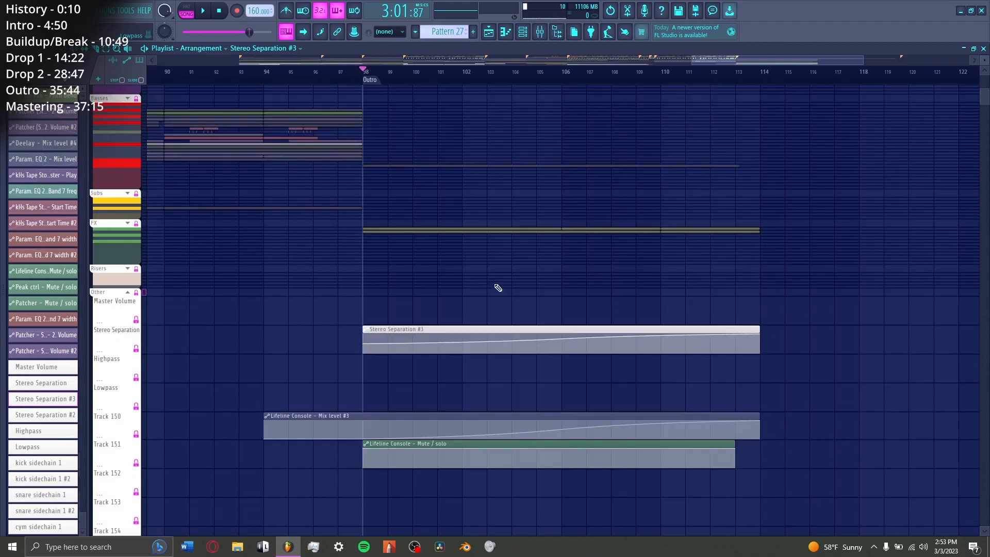
pyautogui.press('space')
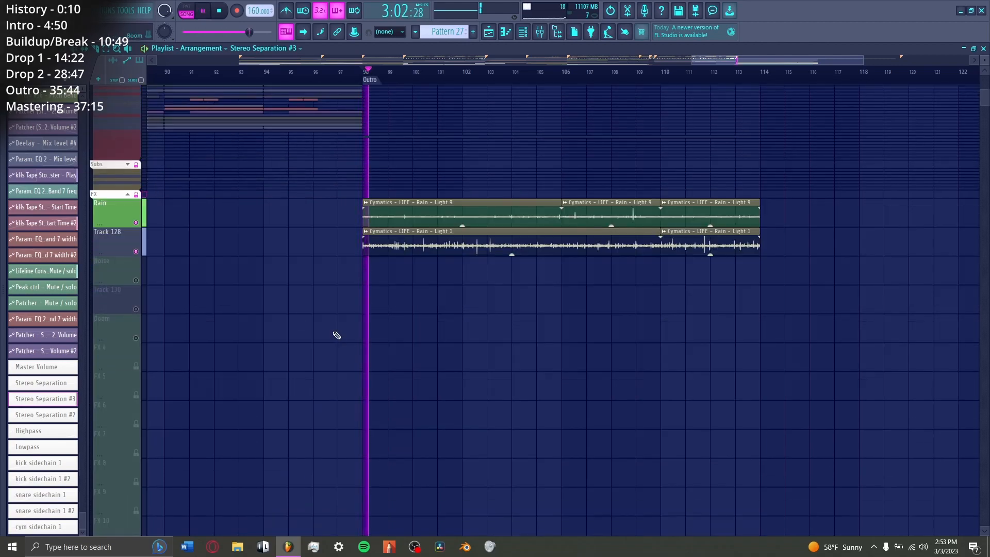
pyautogui.scroll(3, 201, 330)
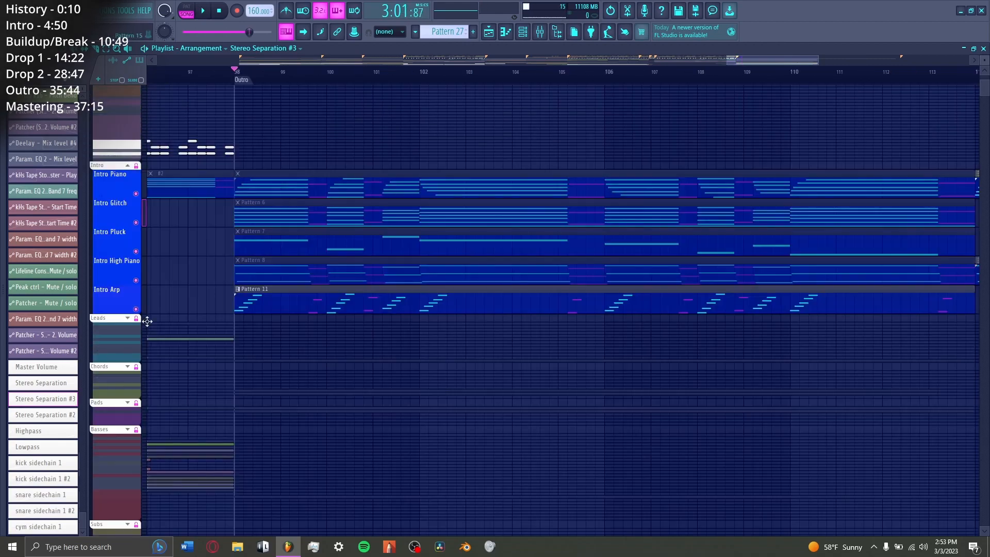
pyautogui.moveTo(143, 309); pyautogui.dragTo(177, 300)
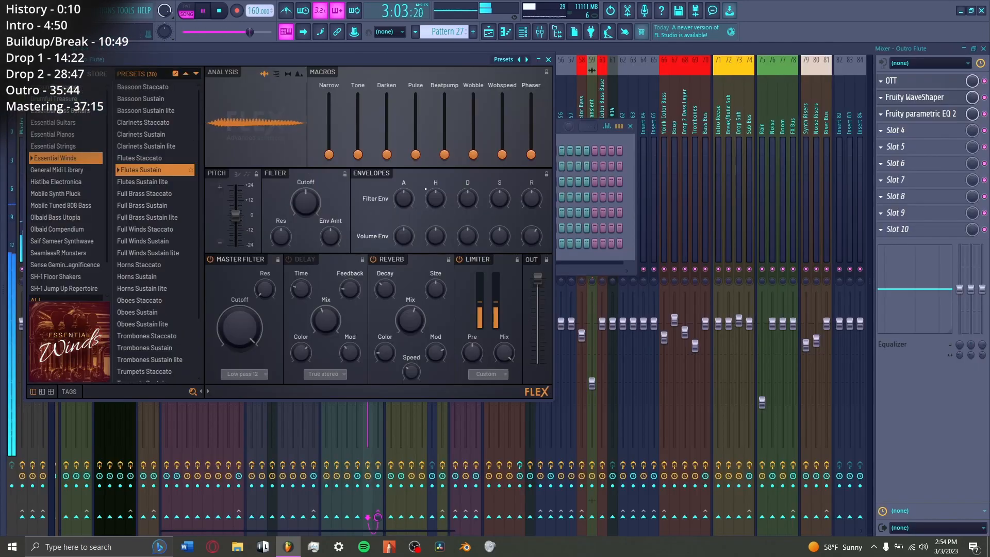
# Step: Review the Fruity WaveShaper, OTT and Fruity parametric EQ 2 on the Outro Flute insert during playback
pyautogui.click(942, 98)
pyautogui.click(935, 83)
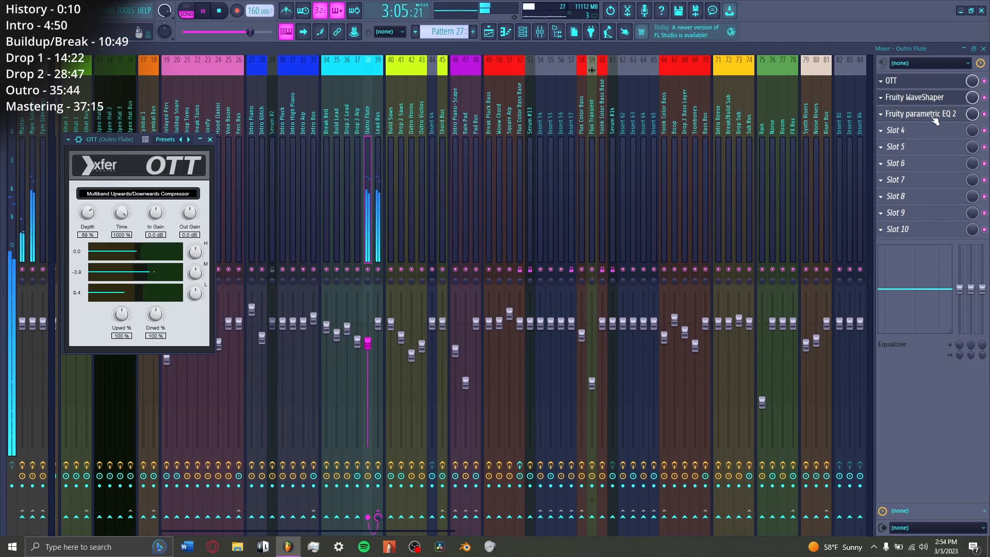
pyautogui.click(928, 113)
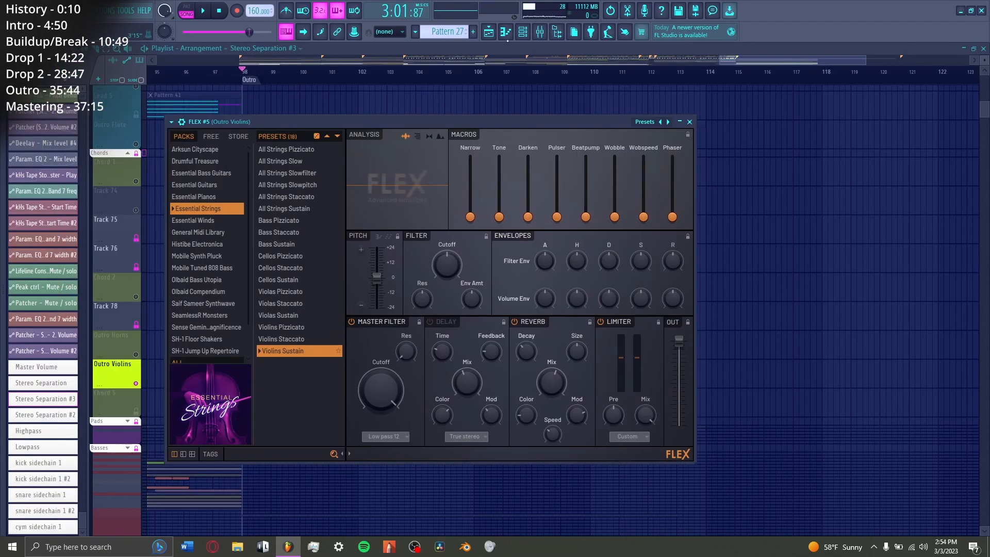
pyautogui.press('space')
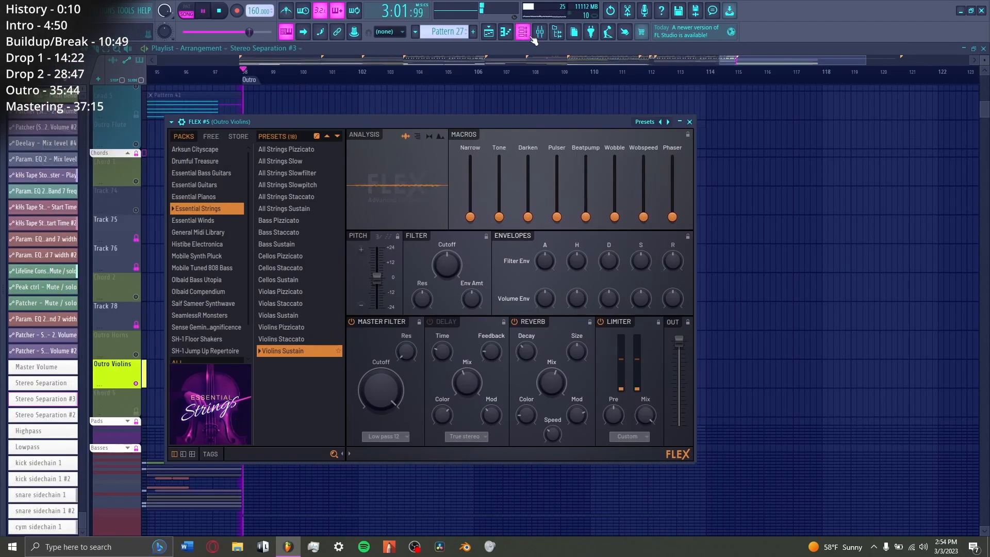
# Step: Inspect the OTT and parametric EQ 2 on Outro Violins, and the EQ, WaveShaper and OTT on Outro Horns during playback
pyautogui.press('F9')
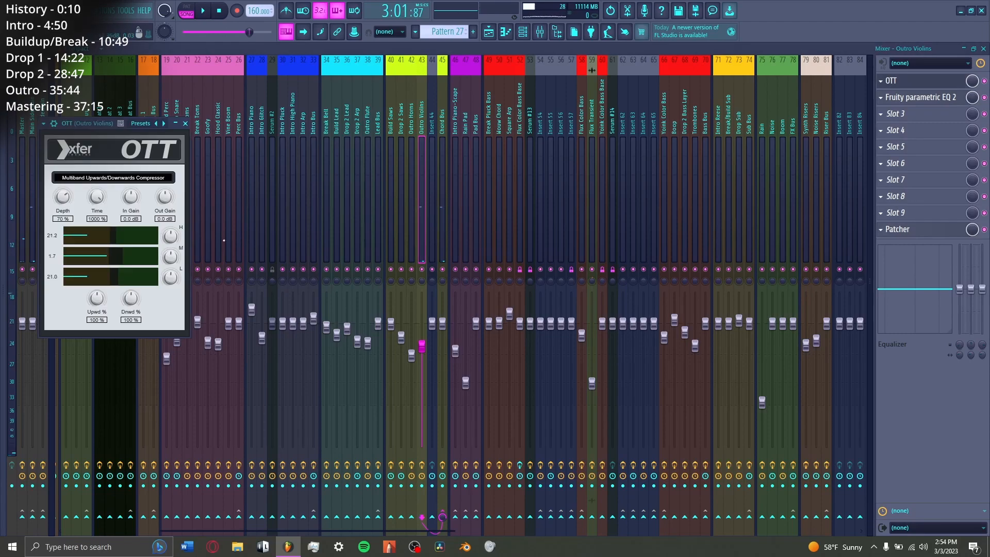
pyautogui.click(947, 96)
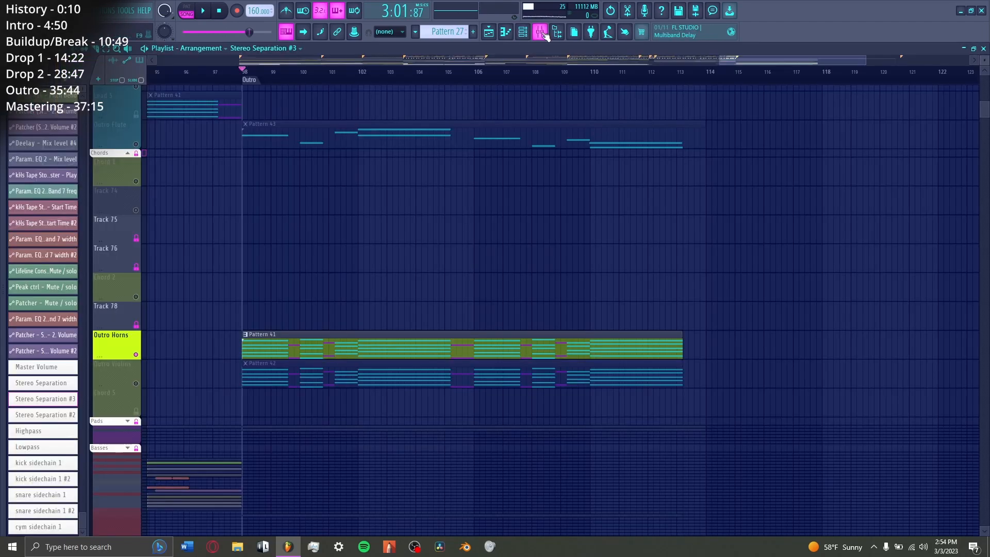
pyautogui.click(540, 31)
pyautogui.press('space')
pyautogui.click(900, 114)
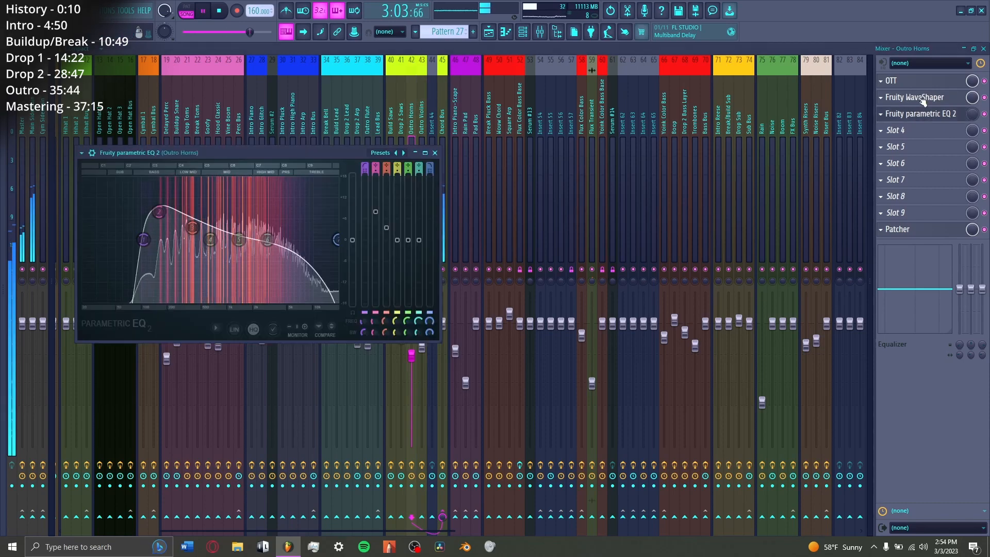
pyautogui.click(910, 98)
pyautogui.click(946, 83)
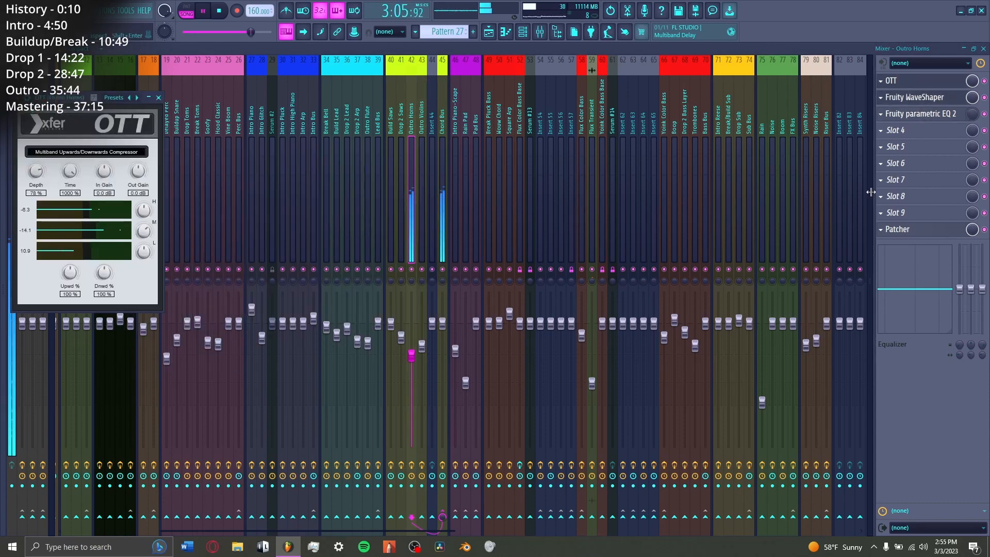
pyautogui.click(920, 100)
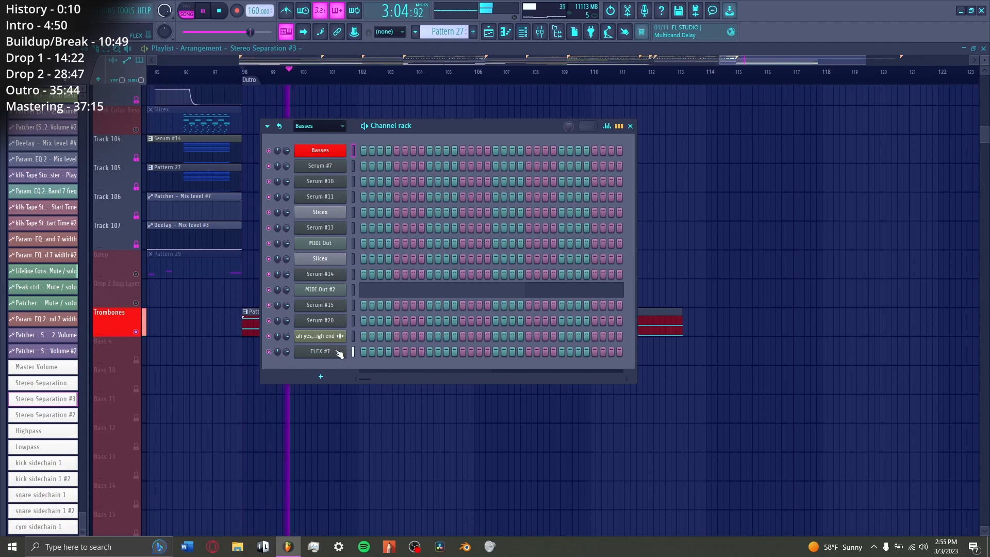
# Step: View the OTT, Fruity parametric EQ 2 and Fruity WaveShaper on the Trombones mixer insert
pyautogui.click(316, 350)
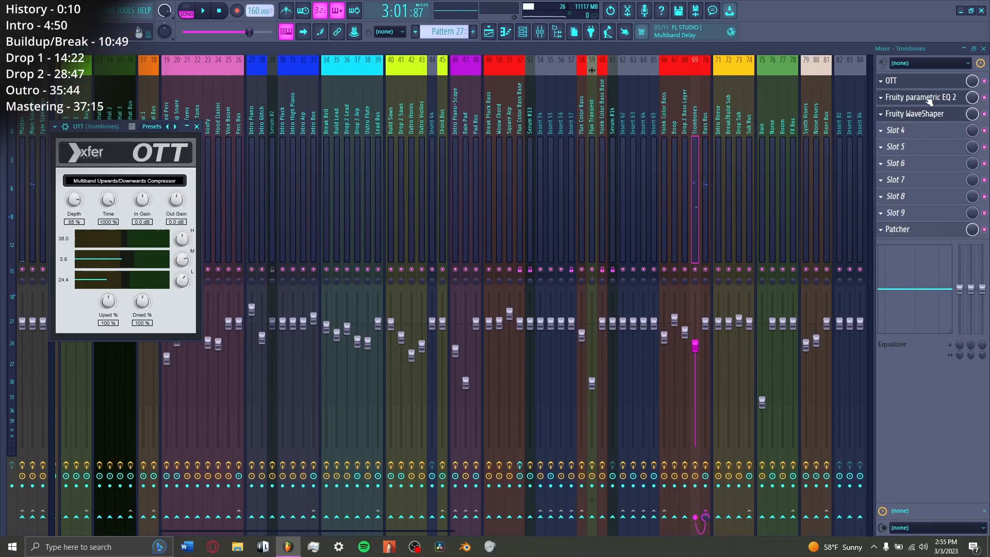
pyautogui.click(917, 98)
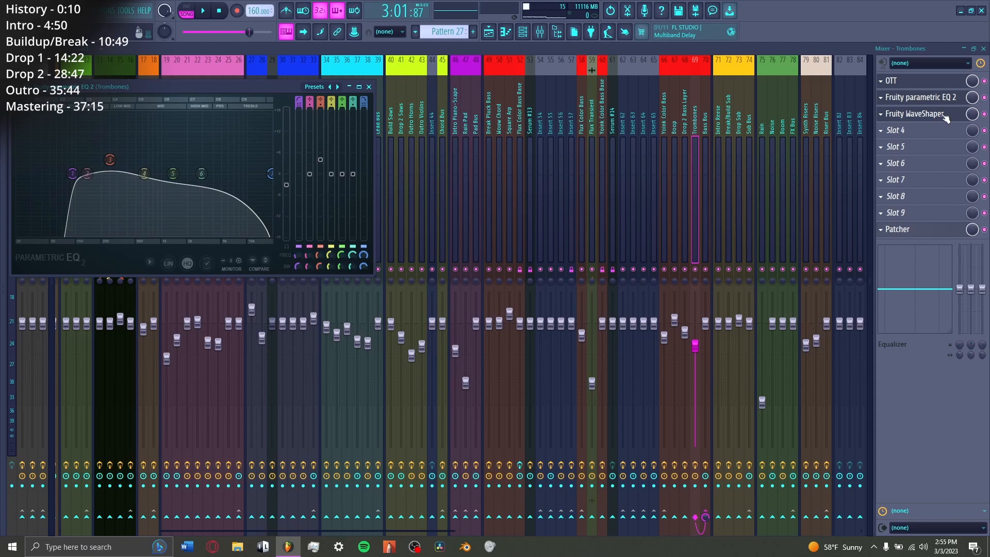
pyautogui.click(945, 114)
# Step: Play the Outro from bar 98 with all its layers active, and collapse the Basses and FX track groups
pyautogui.press('space')
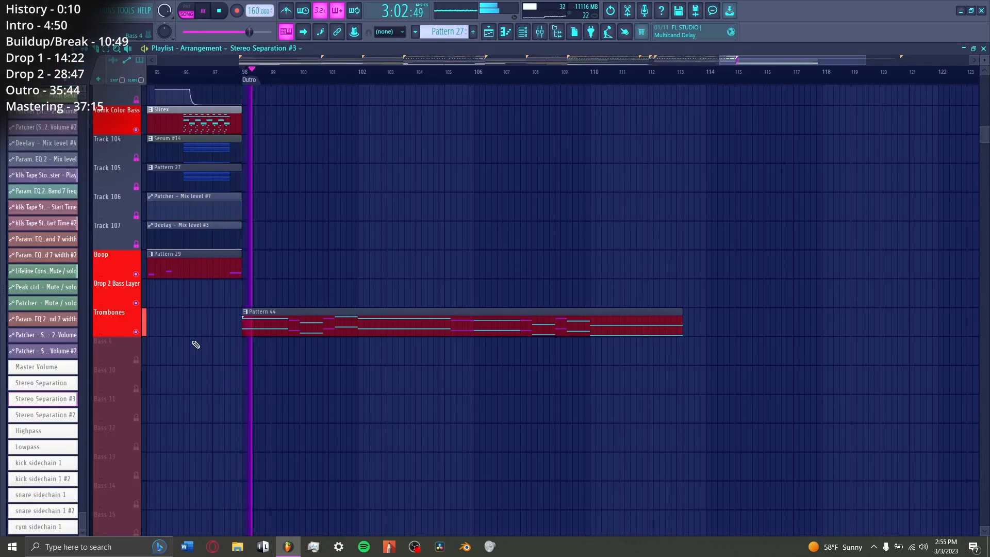
pyautogui.scroll(8, 194, 345)
pyautogui.scroll(5, 175, 330)
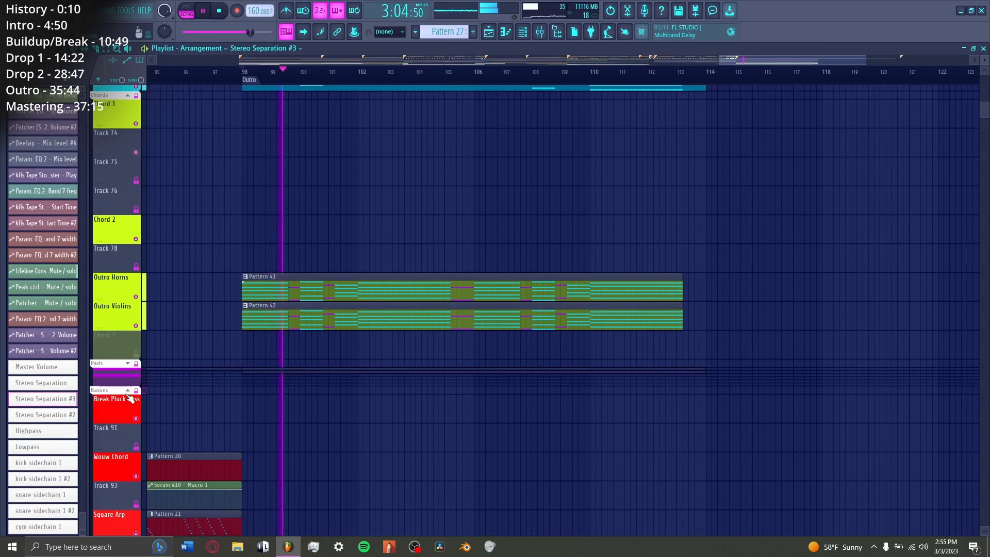
pyautogui.scroll(-2, 155, 417)
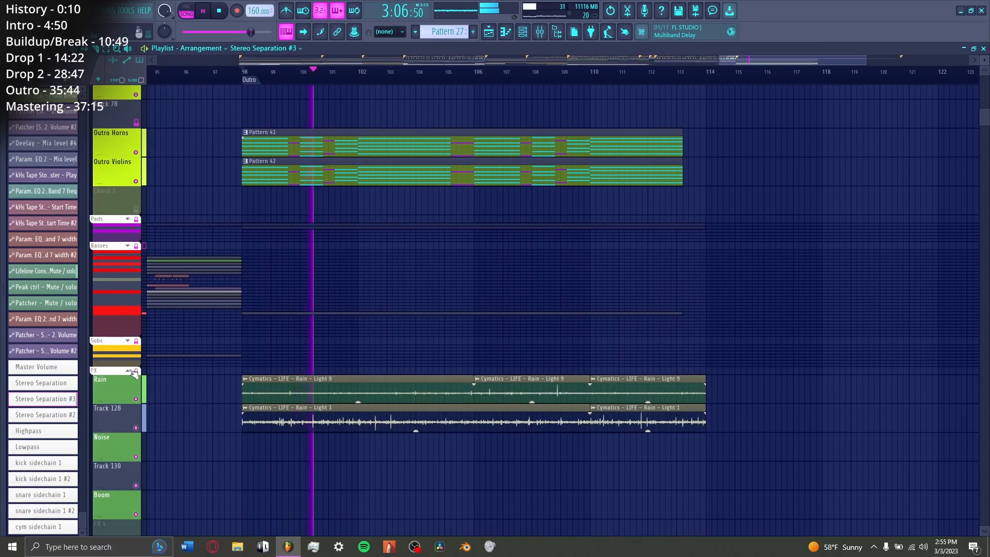
pyautogui.click(127, 370)
# Step: Collapse the Chords and Leads track groups and play the Outro's closing piano section through to the End marker
pyautogui.scroll(2, 179, 432)
pyautogui.scroll(6, 179, 432)
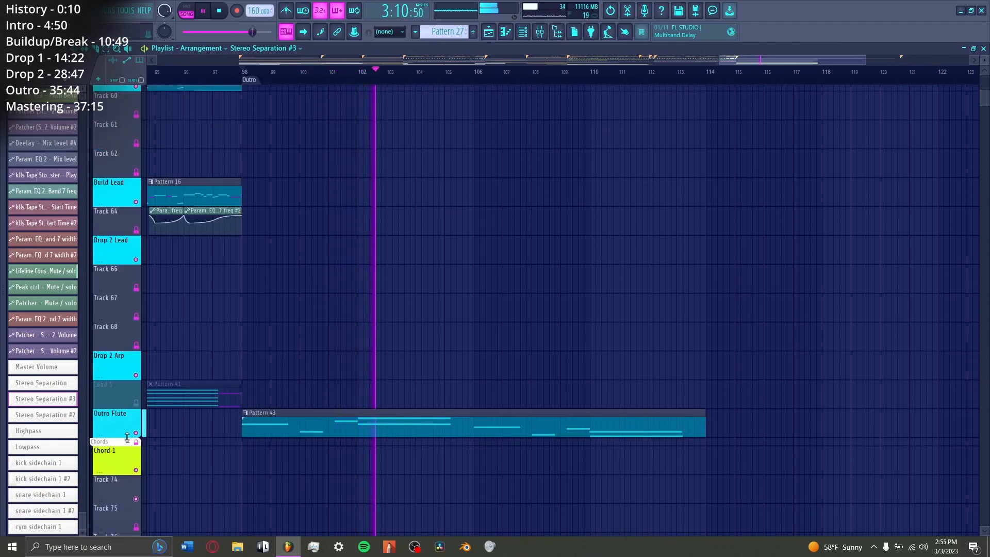
pyautogui.scroll(4, 180, 447)
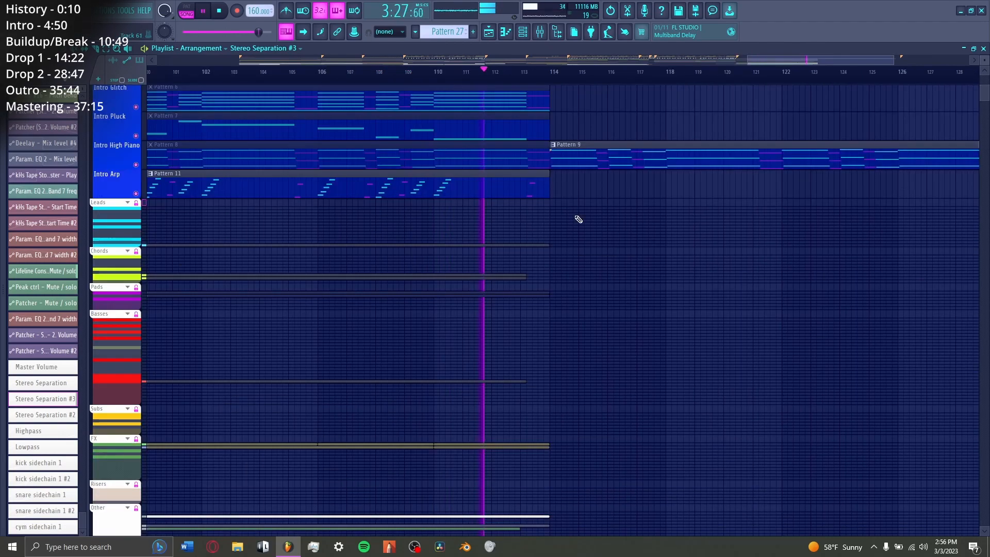
pyautogui.scroll(3, 603, 289)
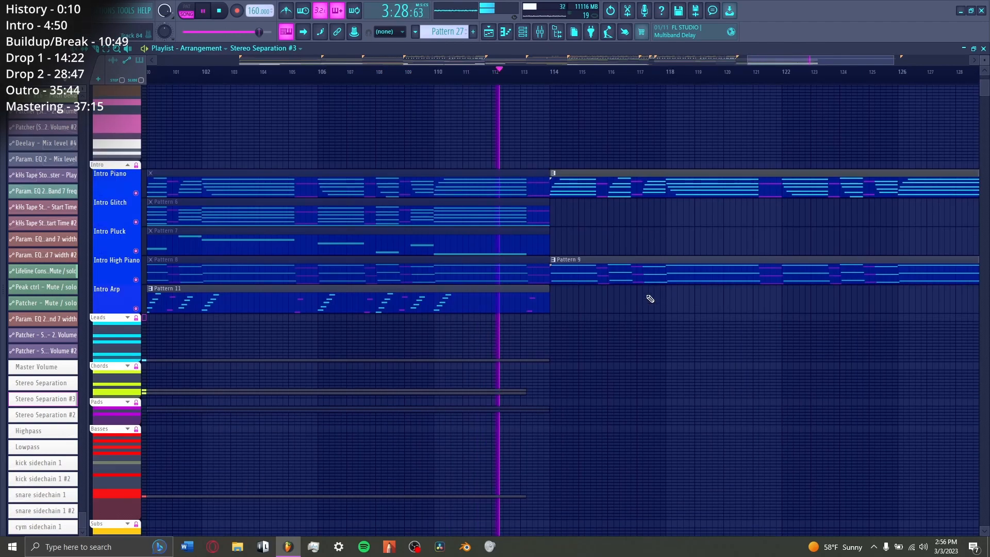
pyautogui.moveTo(777, 60); pyautogui.dragTo(802, 60)
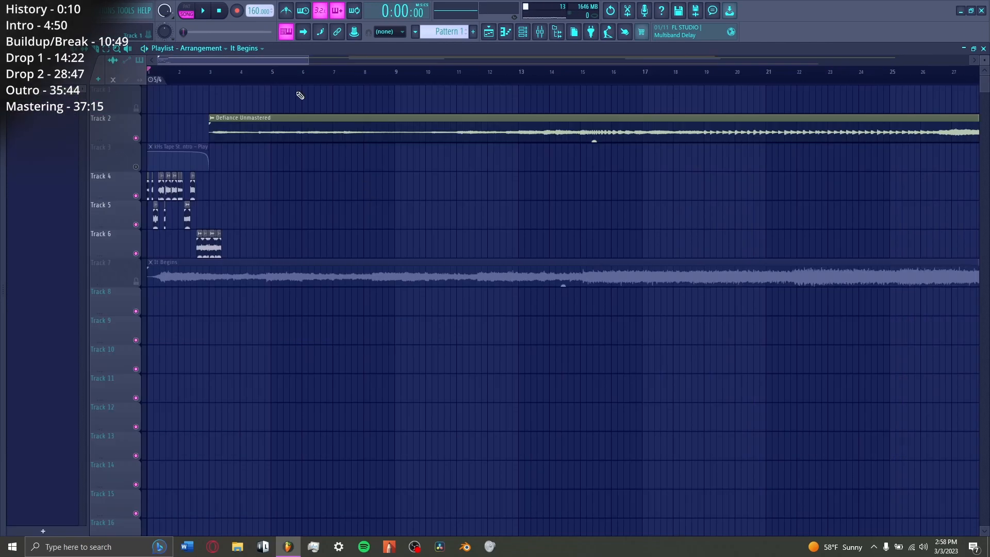
pyautogui.scroll(3, 277, 77)
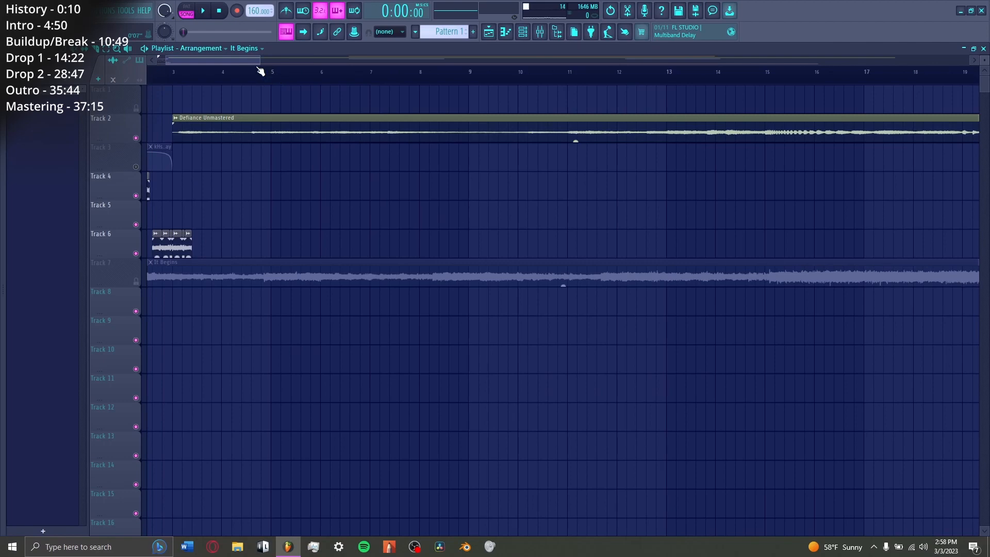
# Step: Unmute Track 3 with the kHs Tape Stop automation and open the settings of the Defiance Drop 1 For Glitch Intro clip
pyautogui.moveTo(259, 61); pyautogui.dragTo(213, 61)
pyautogui.click(136, 166)
pyautogui.doubleClick(218, 175)
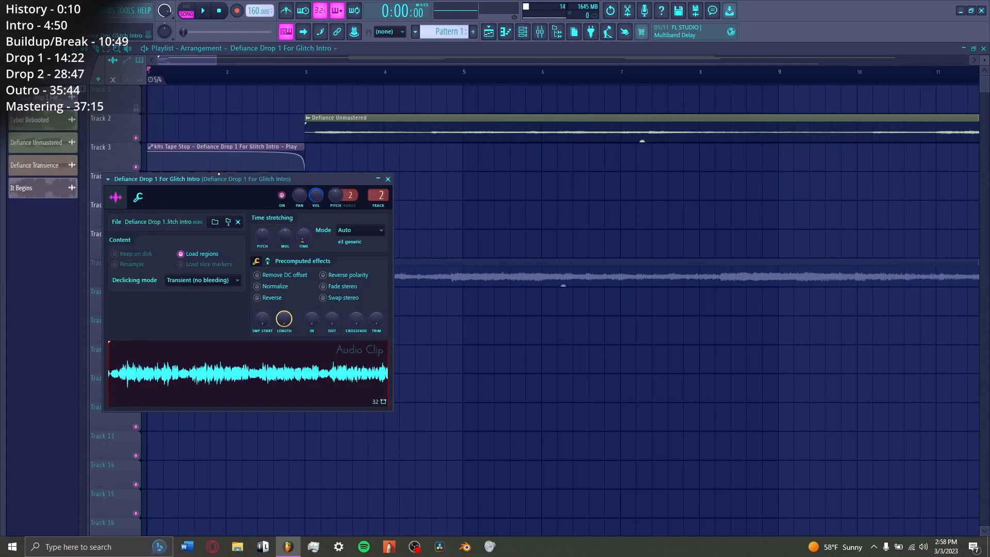
# Step: View the kHs Tape Stop, kHs Bitcrush, Fruity parametric EQ 2 and Ozone Imager 2 effects on the Defiance Drop 1 For Glitch Intro mixer insert
pyautogui.press('F9')
pyautogui.click(930, 132)
pyautogui.click(929, 132)
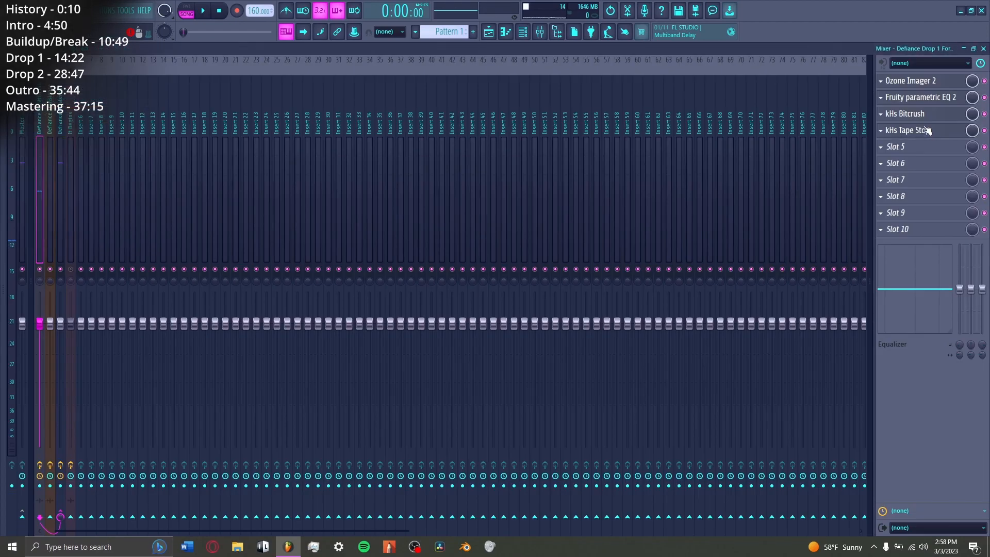
pyautogui.click(923, 116)
pyautogui.click(922, 114)
pyautogui.click(920, 97)
pyautogui.click(910, 81)
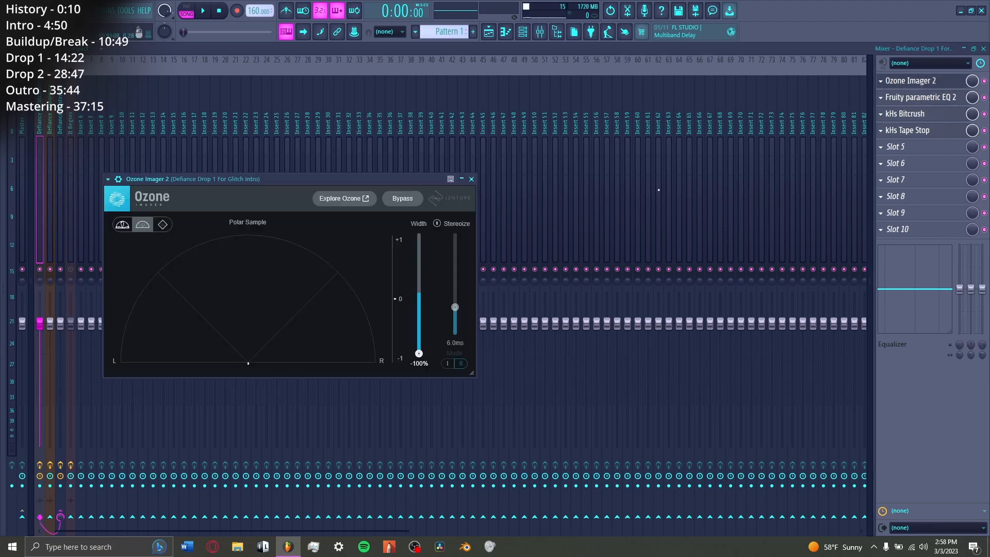
pyautogui.press('F9')
pyautogui.click(471, 178)
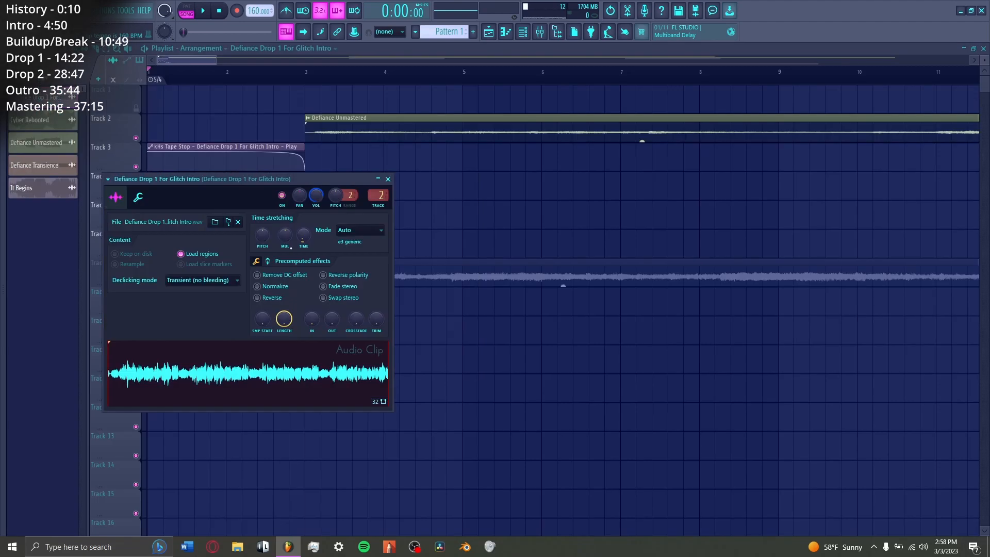
# Step: Close the clip settings and play the glitch intro from bar 1 with its chopped clips and Tape Stop automation
pyautogui.click(390, 178)
pyautogui.scroll(2, 168, 207)
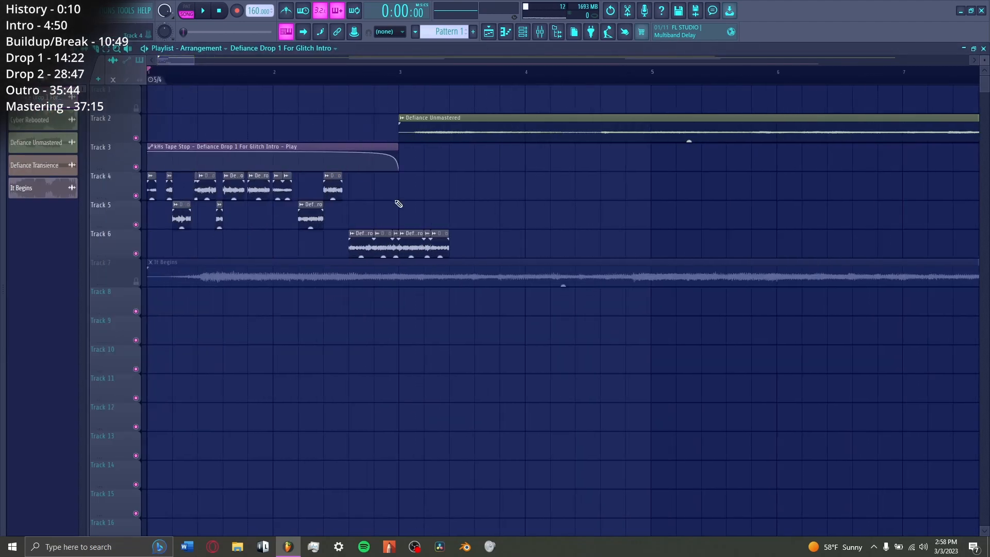
pyautogui.press('space')
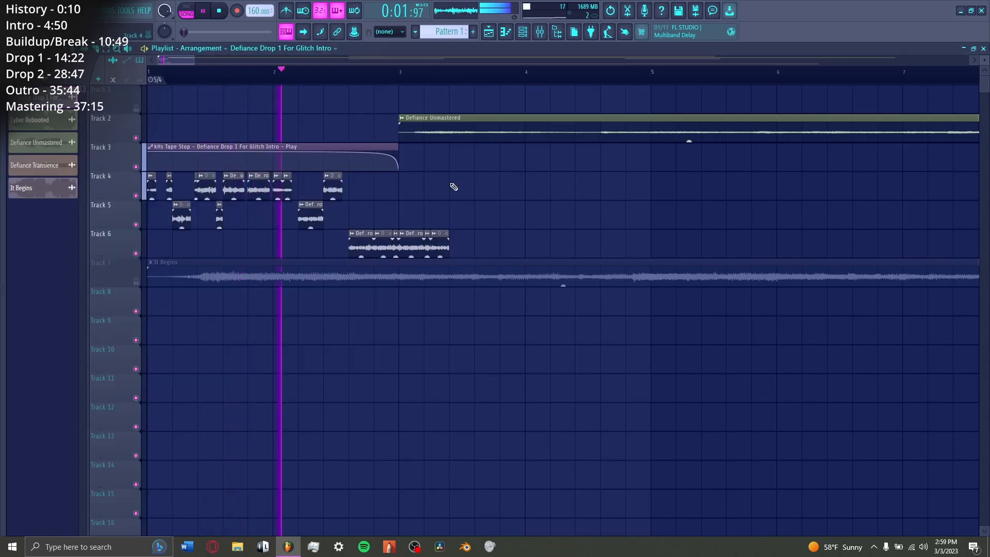
pyautogui.scroll(-4, 400, 82)
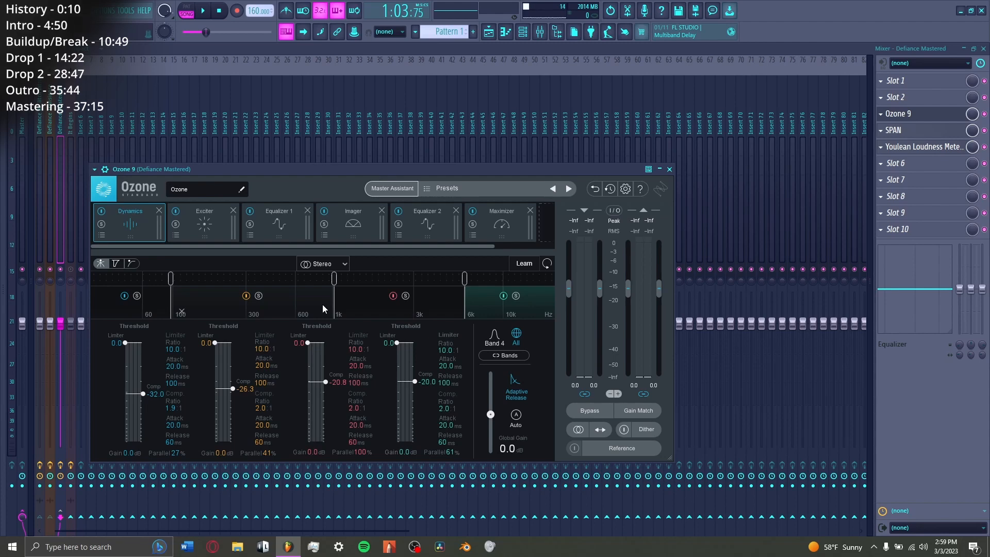
# Step: Play the mastered track while viewing the Imager, Equalizer 2 and Maximizer modules of Ozone 9 on the Defiance Mastered insert
pyautogui.press('space')
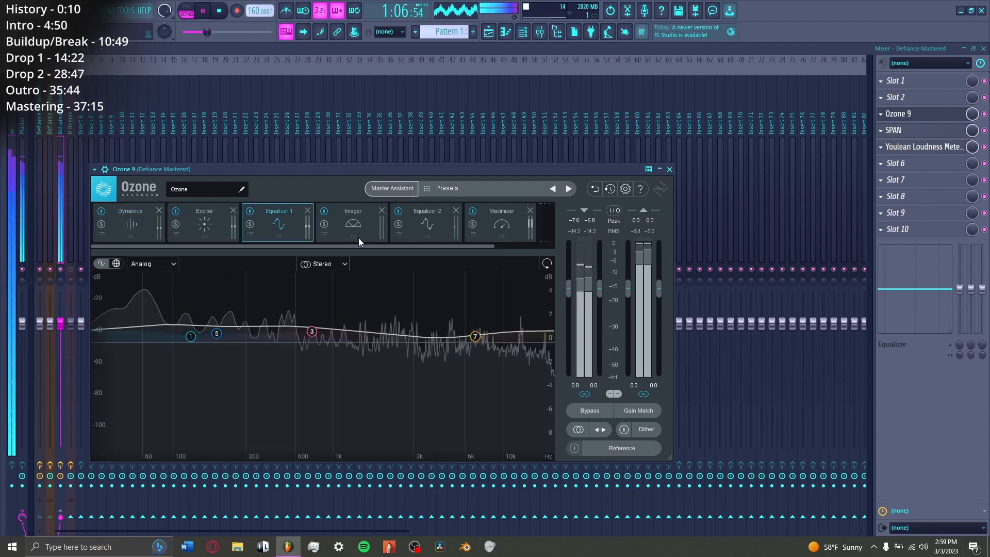
pyautogui.click(356, 227)
pyautogui.click(426, 223)
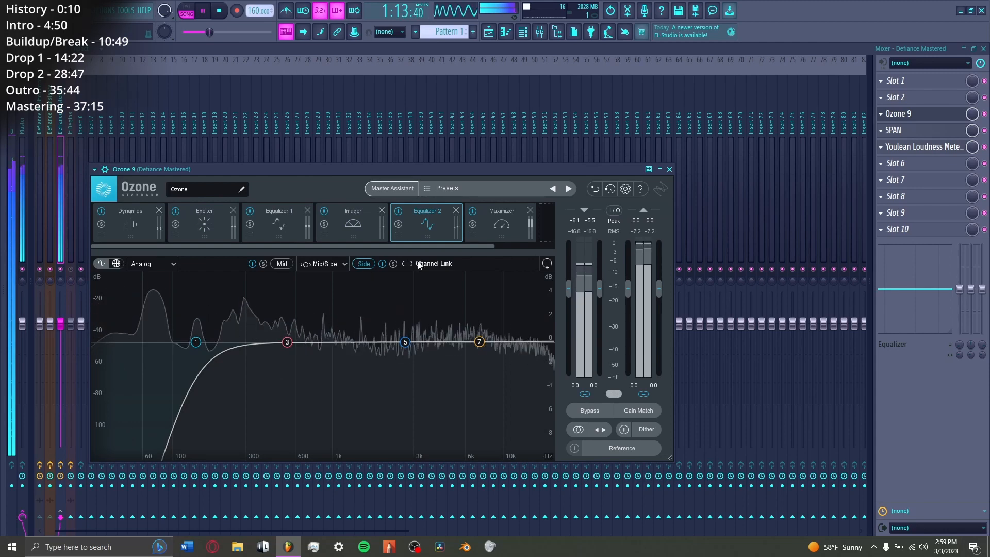
pyautogui.click(501, 222)
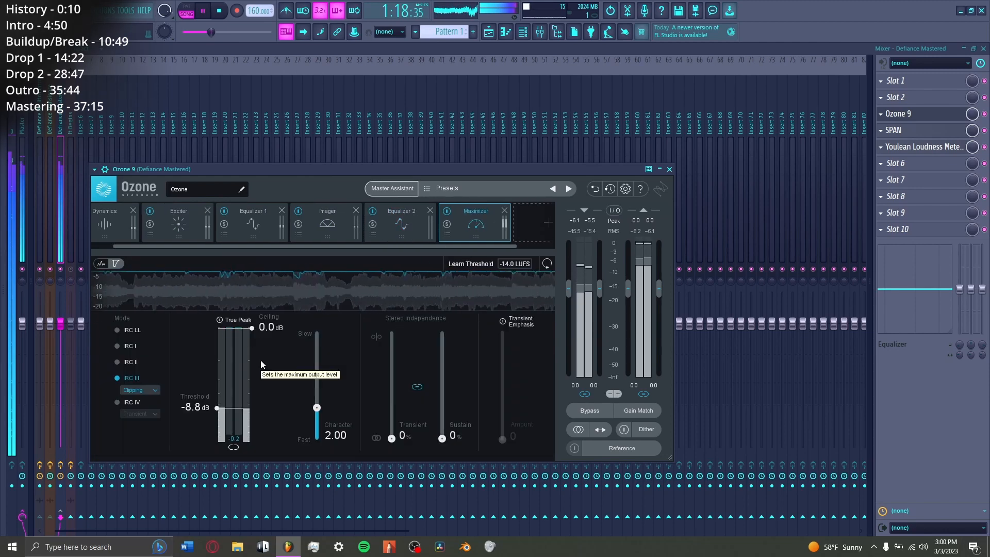